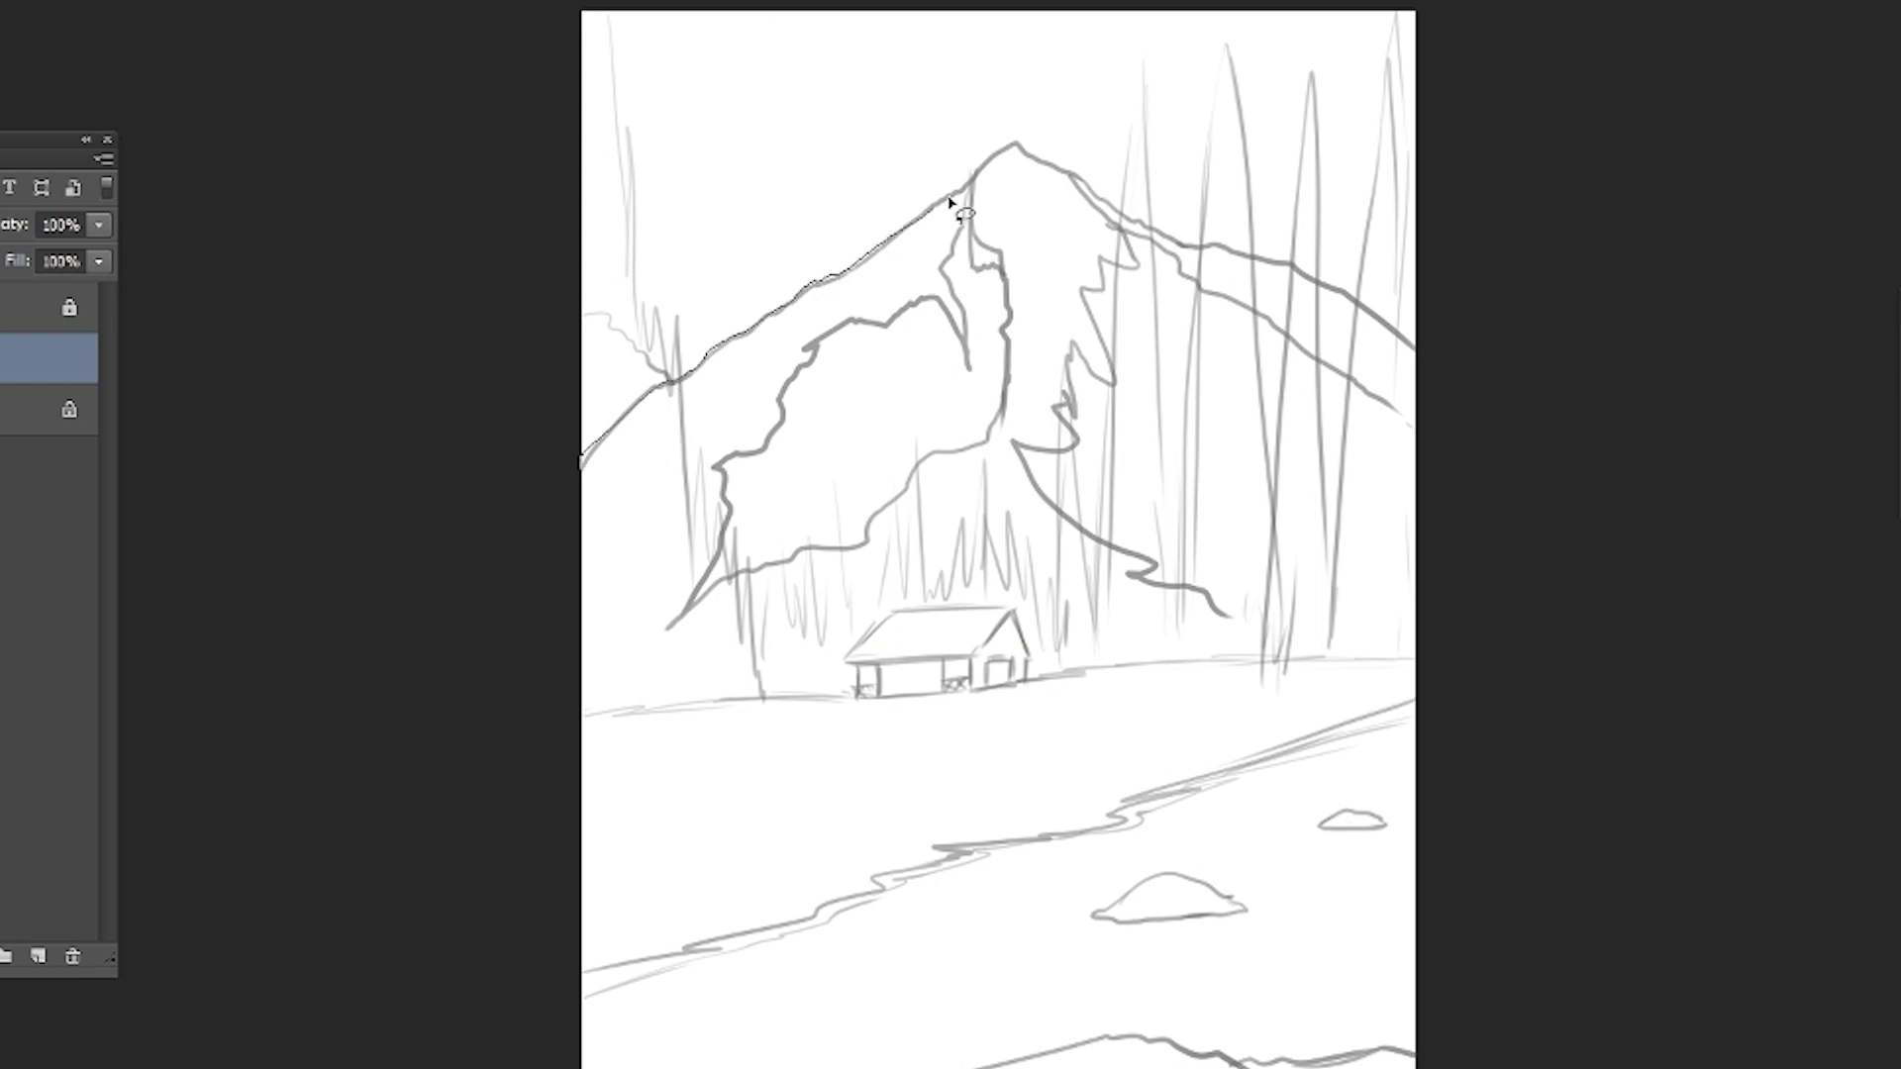
- Lasso the whole mountain silhouette and fill it with flat brown #81503f
mouse_move(1160, 235)
left_mouse_down()
mouse_move(1358, 306)
mouse_move(911, 691)
mouse_move(583, 465)
left_mouse_up()
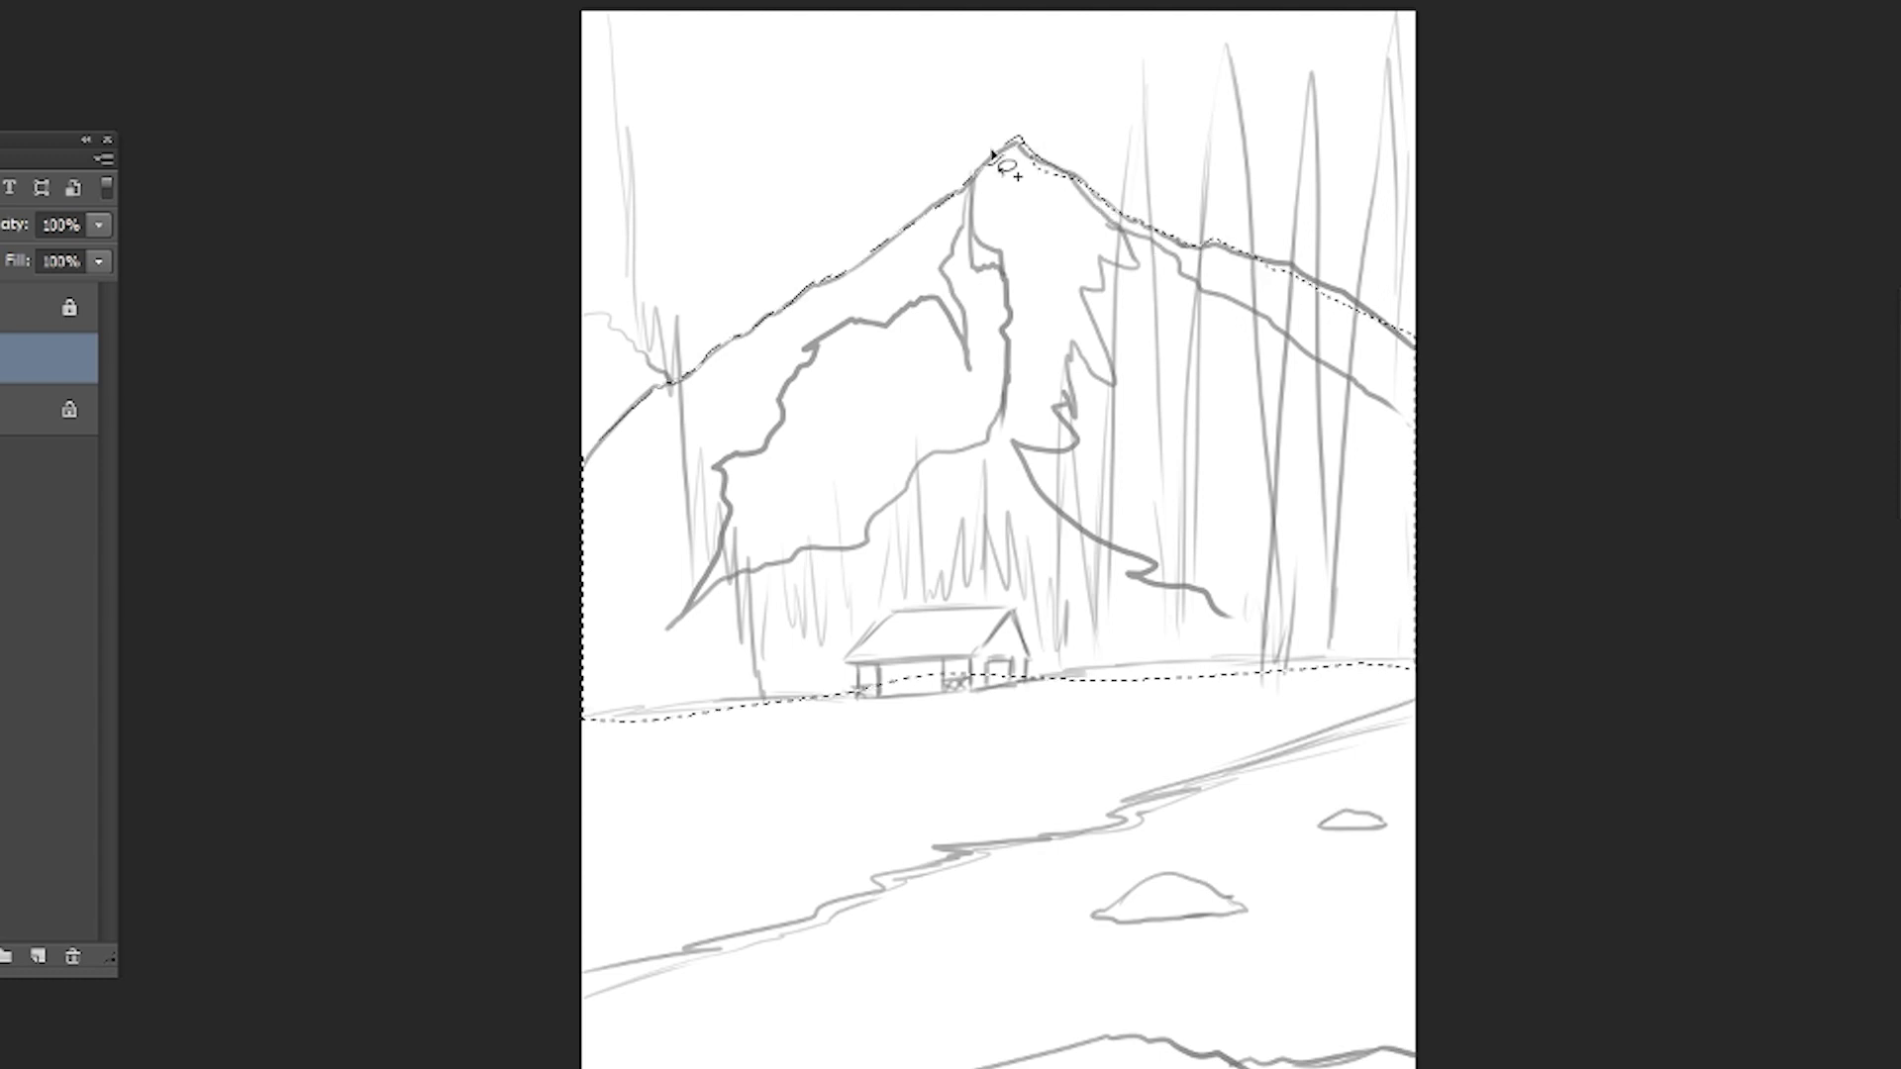
left_click_drag(1012, 156, 1029, 158)
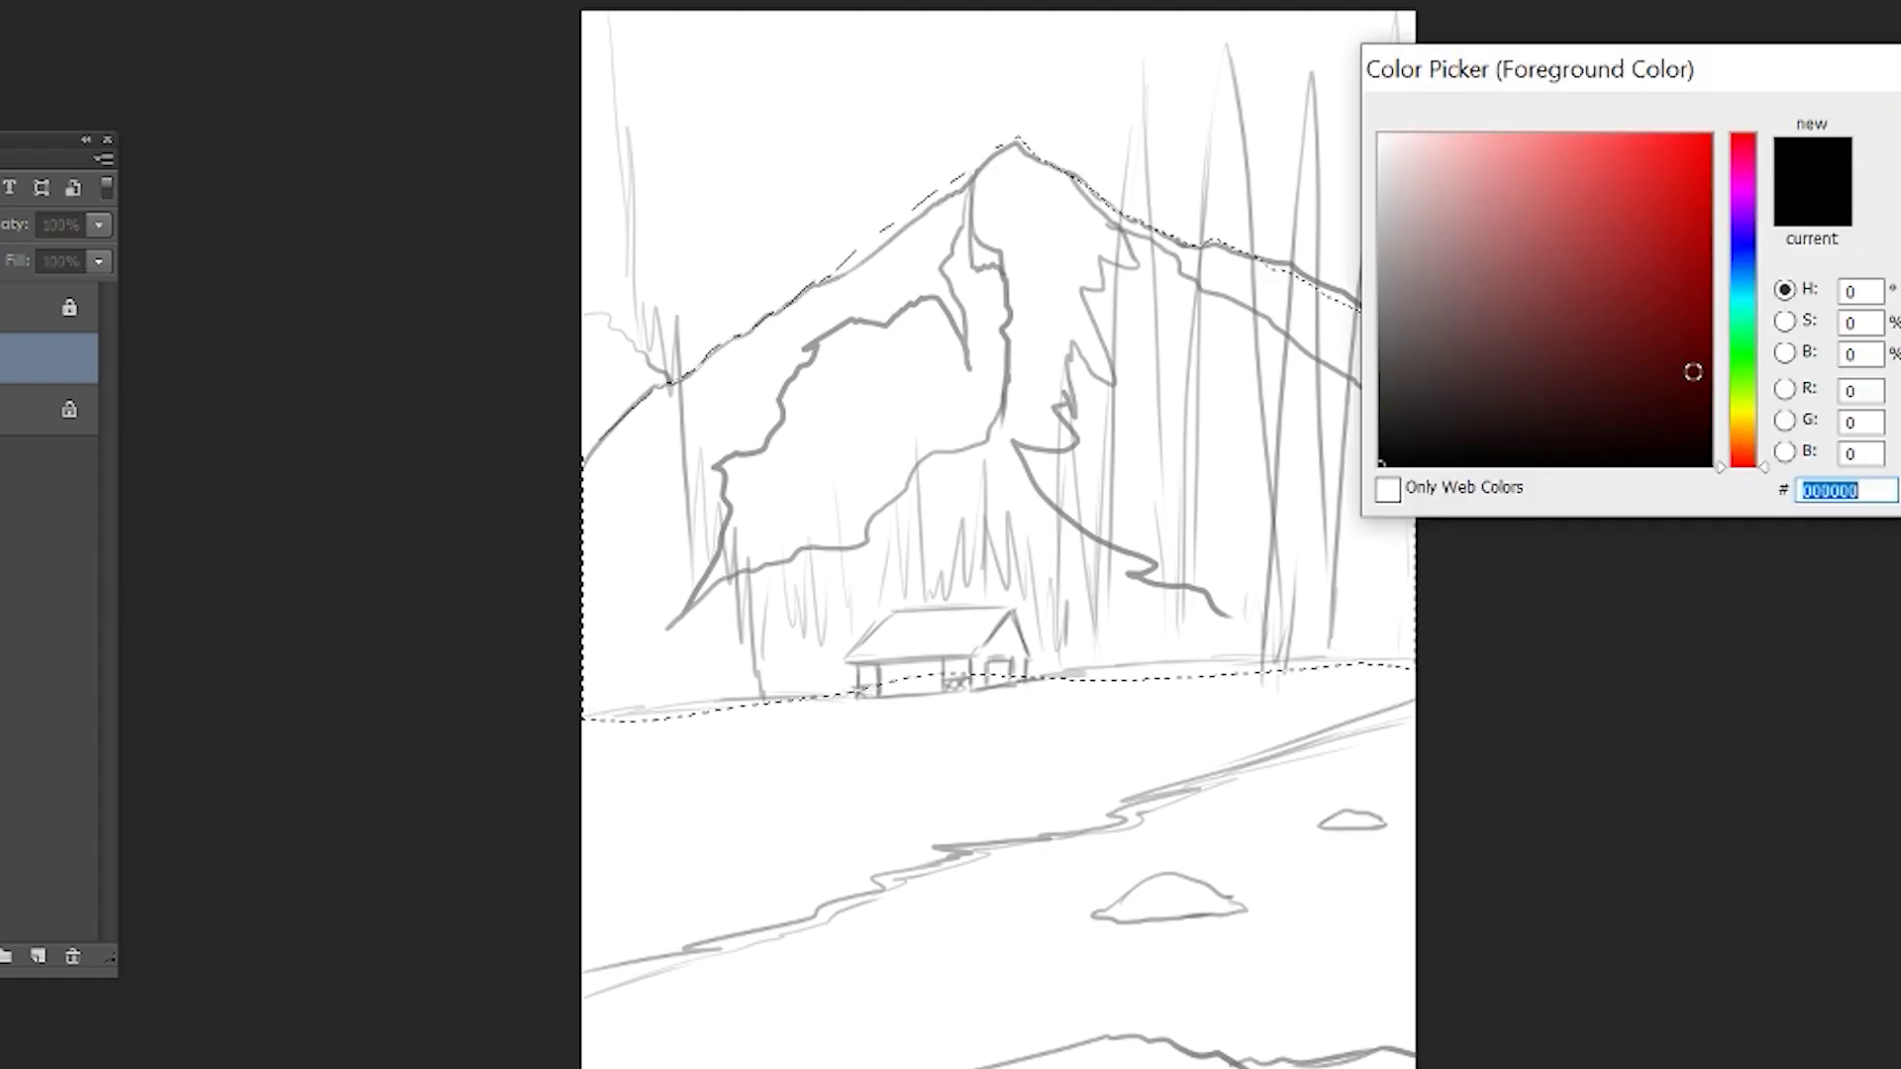
left_click(1724, 451)
left_click(1548, 297)
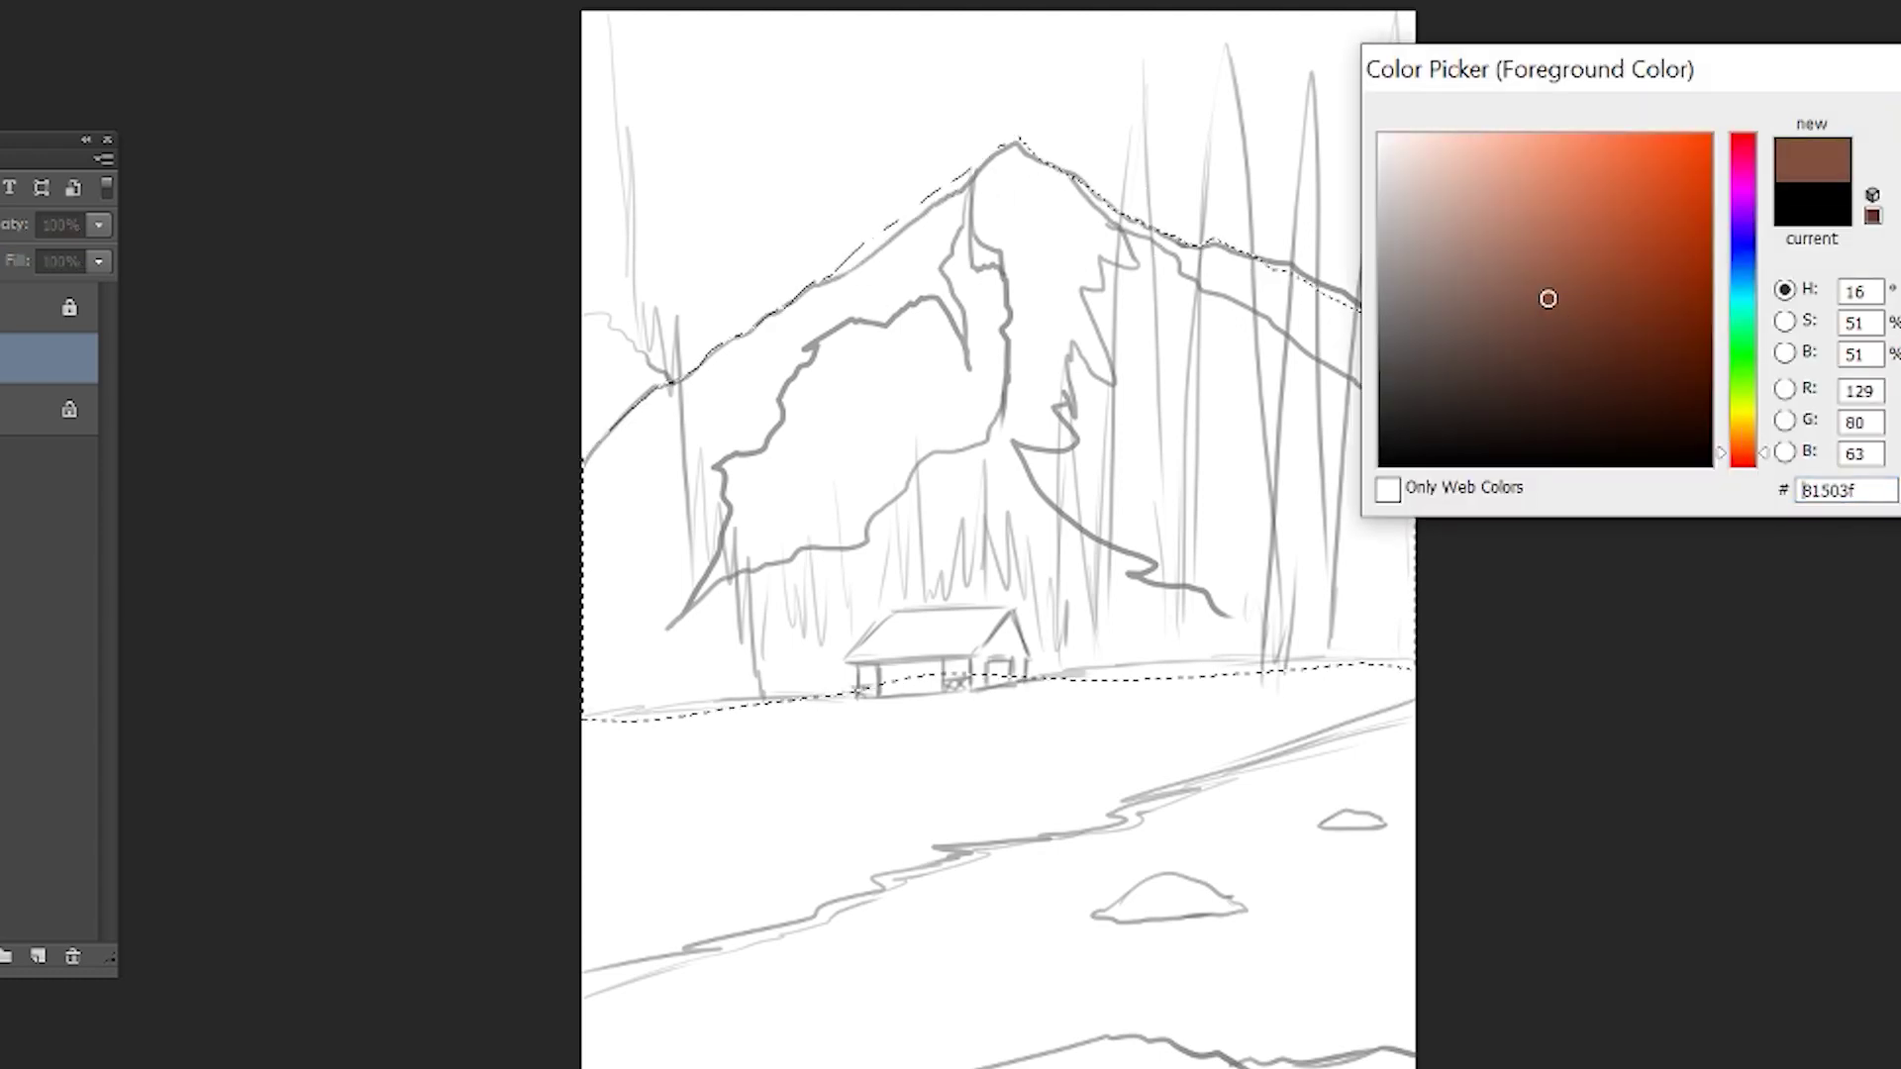
key("Return")
key("alt+BackSpace")
key("ctrl+d")
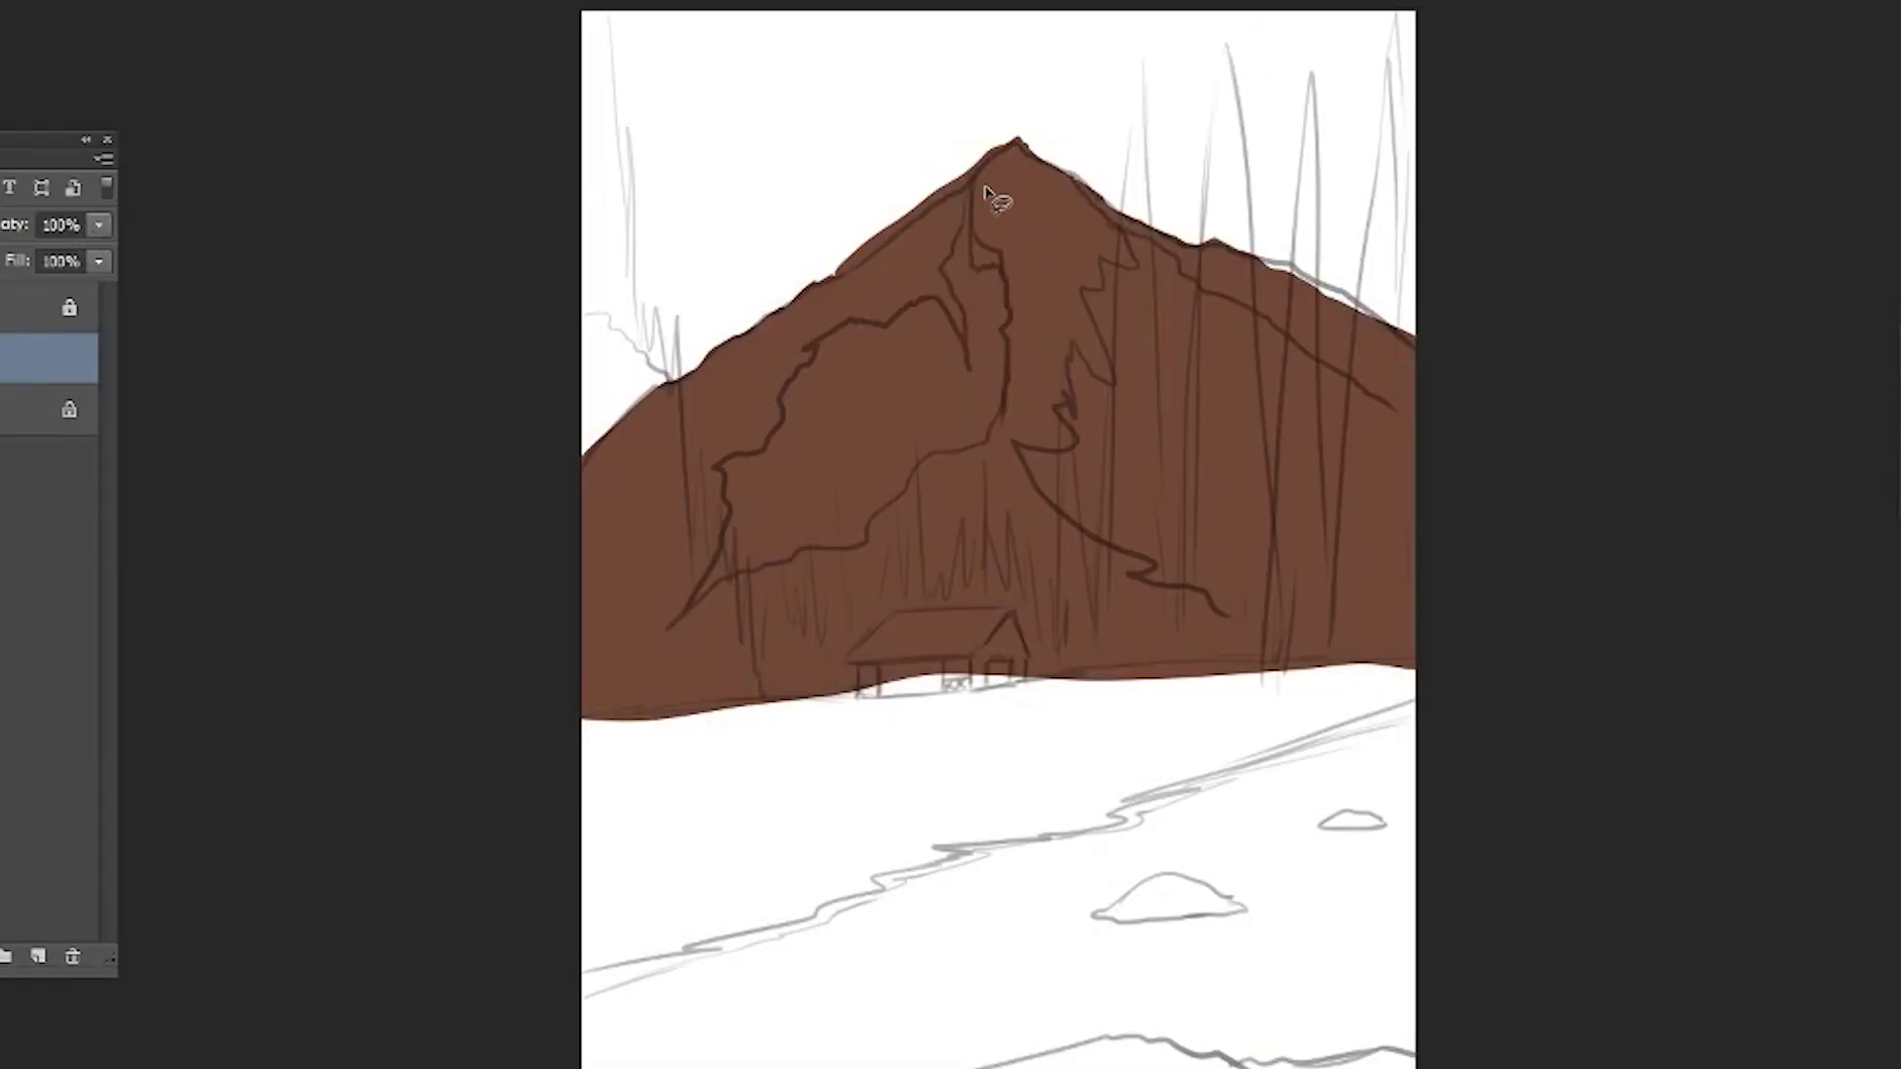
- Lasso the mountain's left face and paint it a darker brown
left_click_drag(985, 187, 968, 223)
left_click_drag(965, 345, 804, 358)
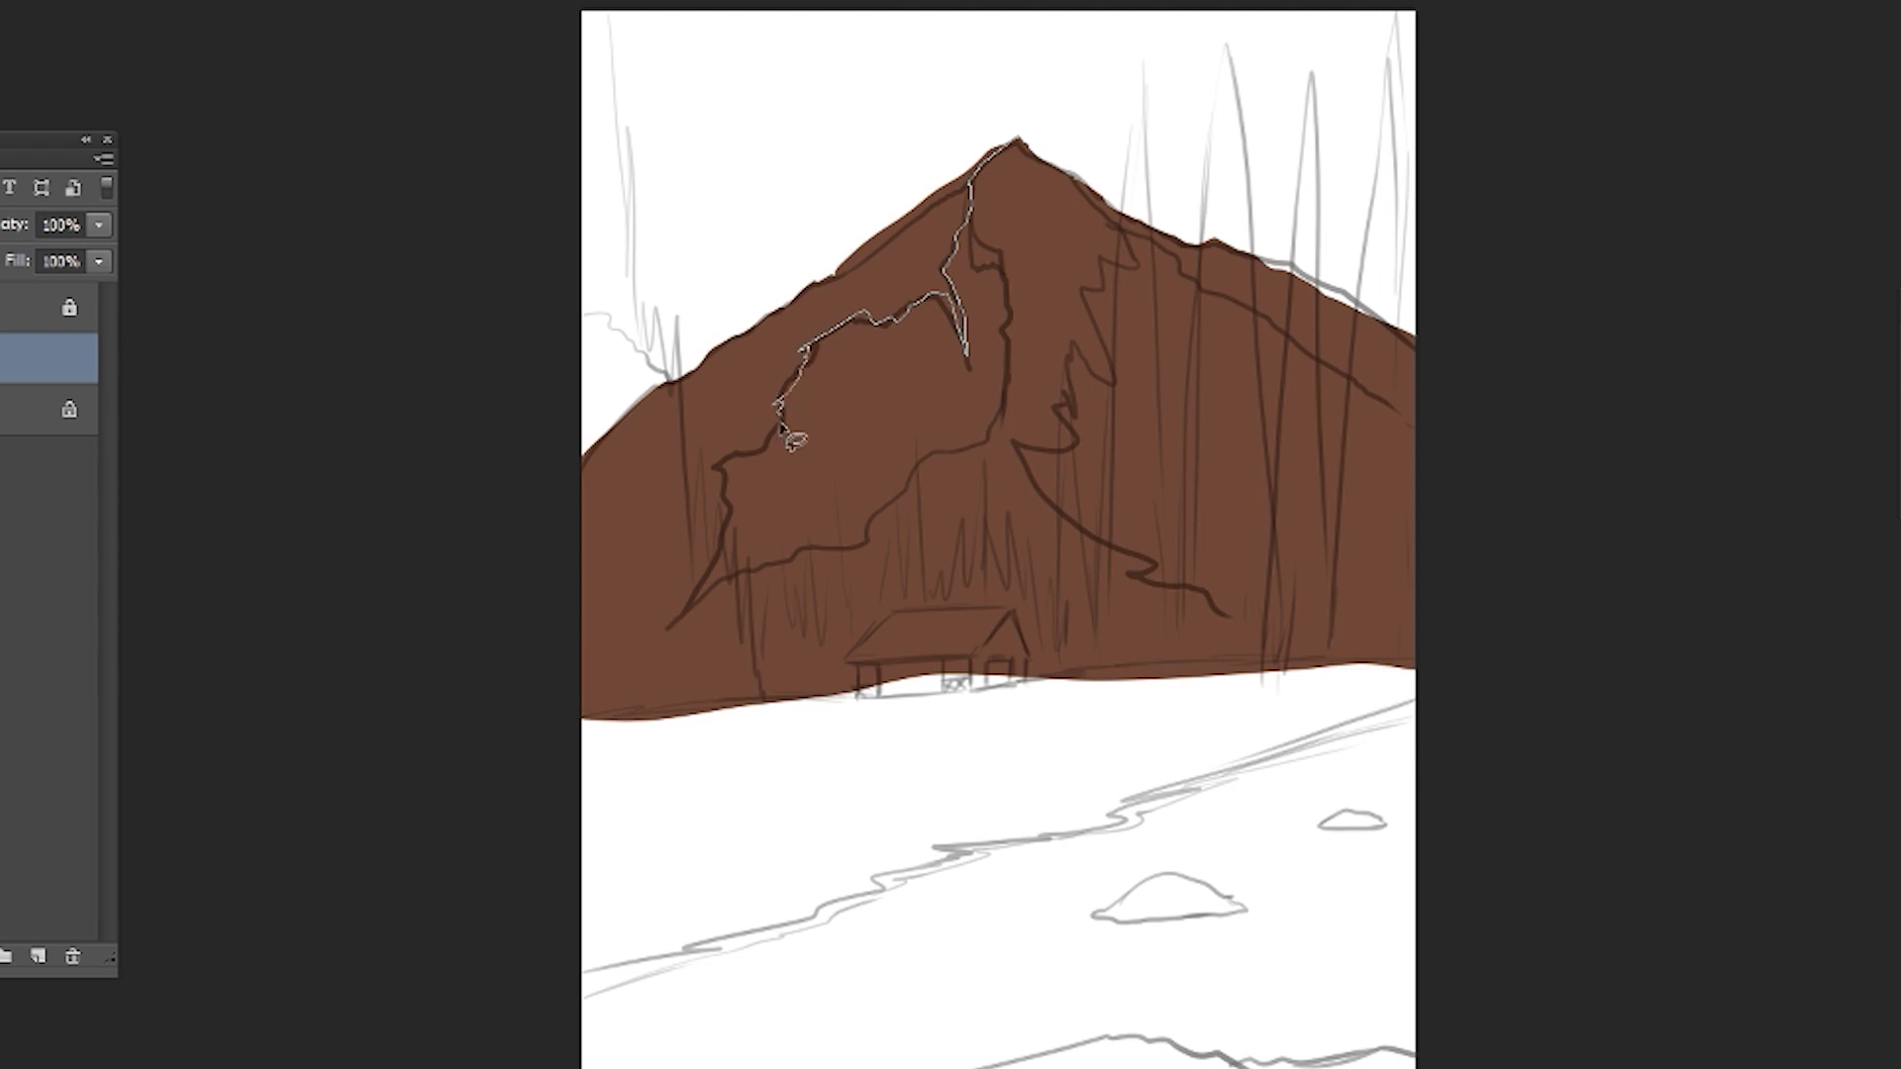
mouse_move(698, 632)
left_mouse_down()
mouse_move(861, 542)
mouse_move(1010, 410)
mouse_move(1018, 279)
left_mouse_up()
left_click_drag(1322, 279, 1317, 148)
left_click(34, 319)
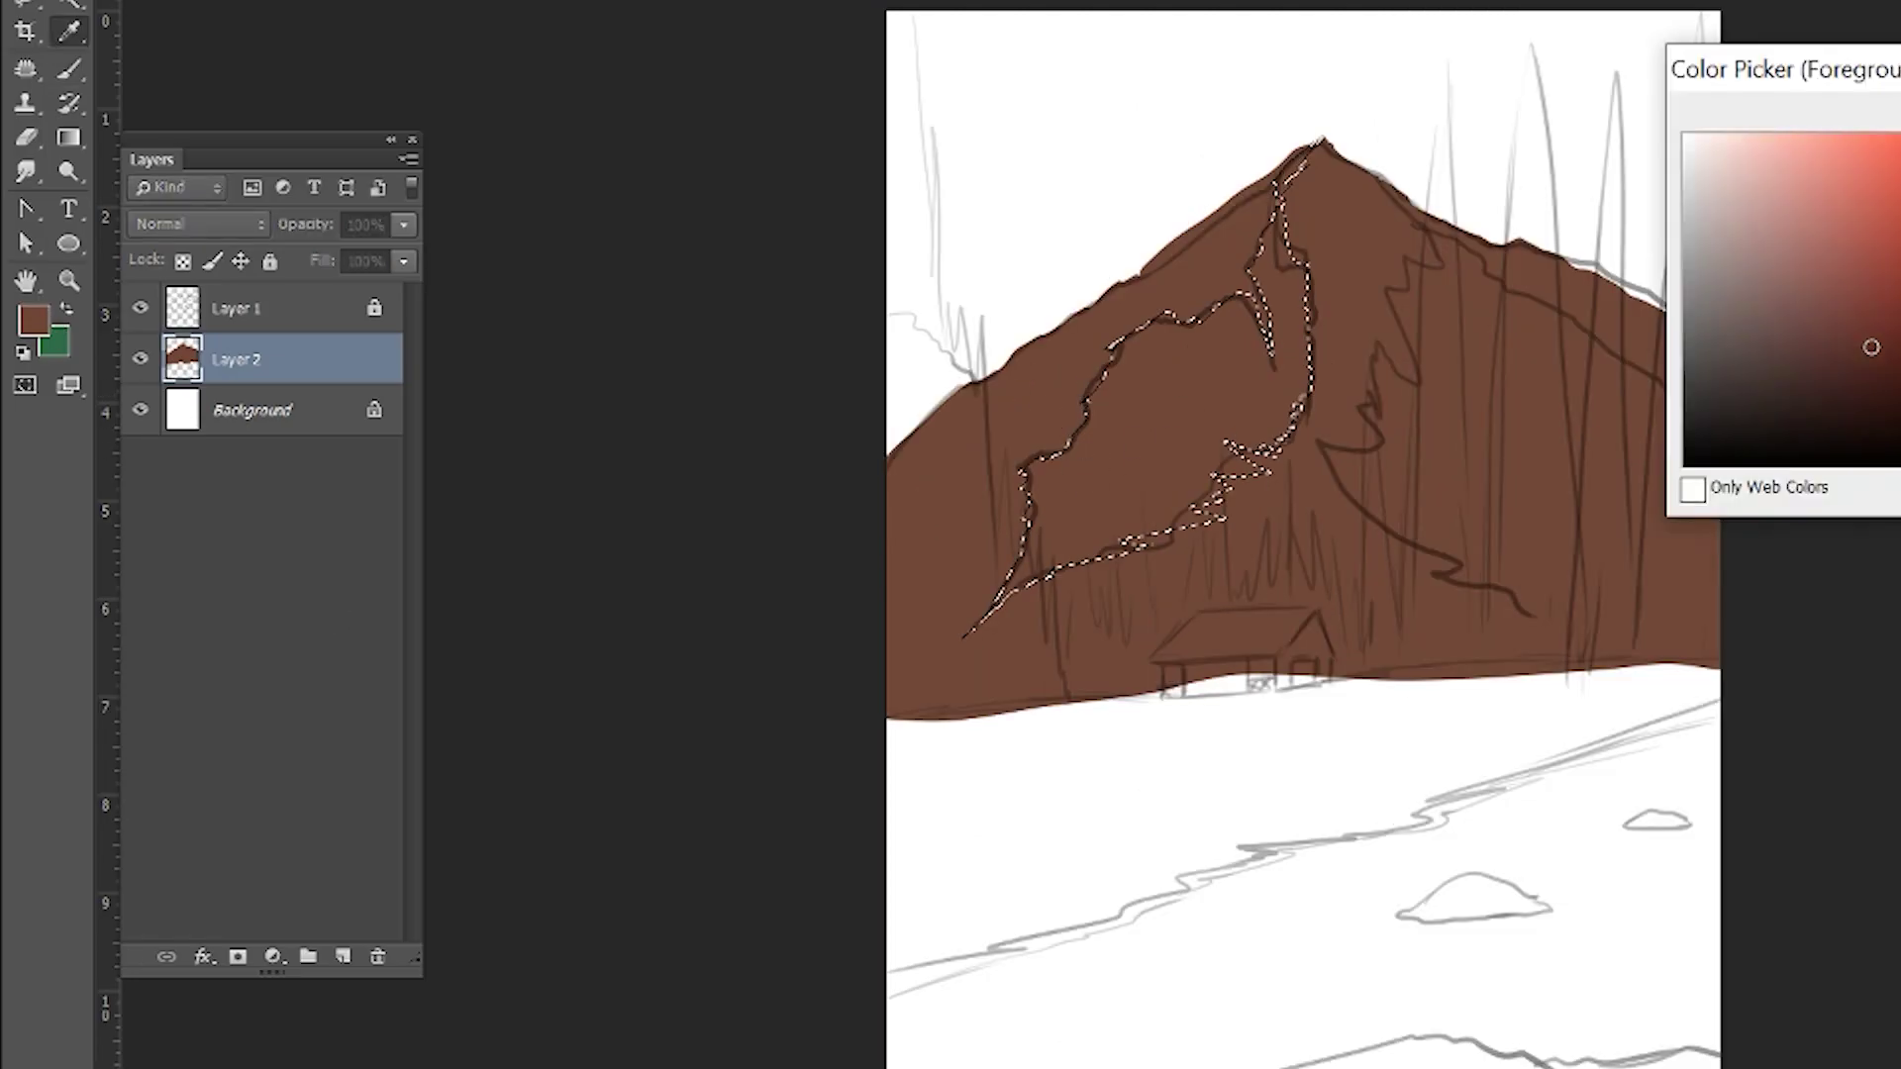
key("Return")
mouse_move(1168, 337)
left_mouse_down()
mouse_move(1204, 447)
mouse_move(1040, 449)
mouse_move(1231, 386)
mouse_move(1137, 585)
left_mouse_up()
key("ctrl+d")
- Lasso the right slope and paint it with a blue-grey shadow
key("l")
mouse_move(1384, 184)
left_mouse_down()
mouse_move(1450, 283)
mouse_move(1336, 505)
mouse_move(1671, 577)
mouse_move(1391, 188)
left_mouse_up()
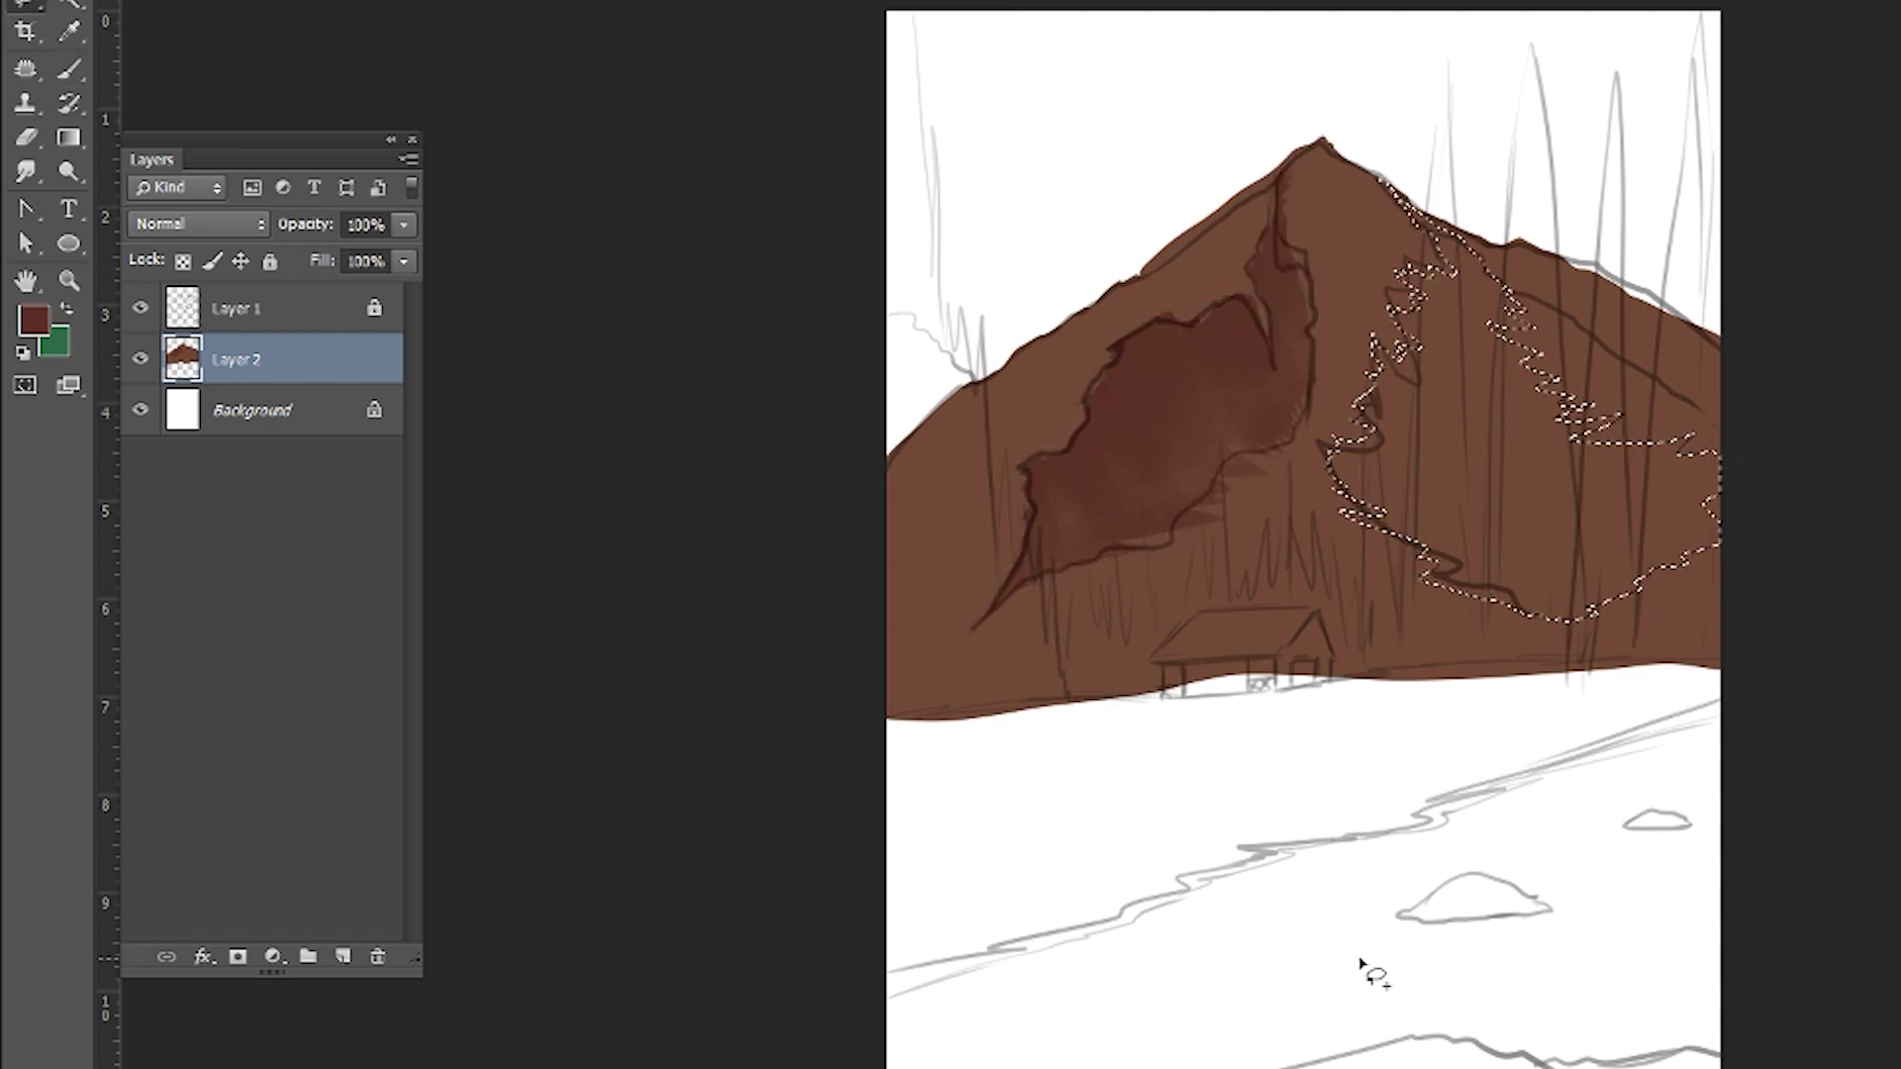
left_click(34, 319)
key("Return")
key("b")
mouse_move(1442, 317)
left_mouse_down()
mouse_move(1621, 441)
mouse_move(1386, 515)
mouse_move(1459, 473)
left_mouse_up()
key("ctrl+d")
- Lower the sketch layer's opacity to 30% and return to the mountain layer
left_click(258, 308)
key("3")
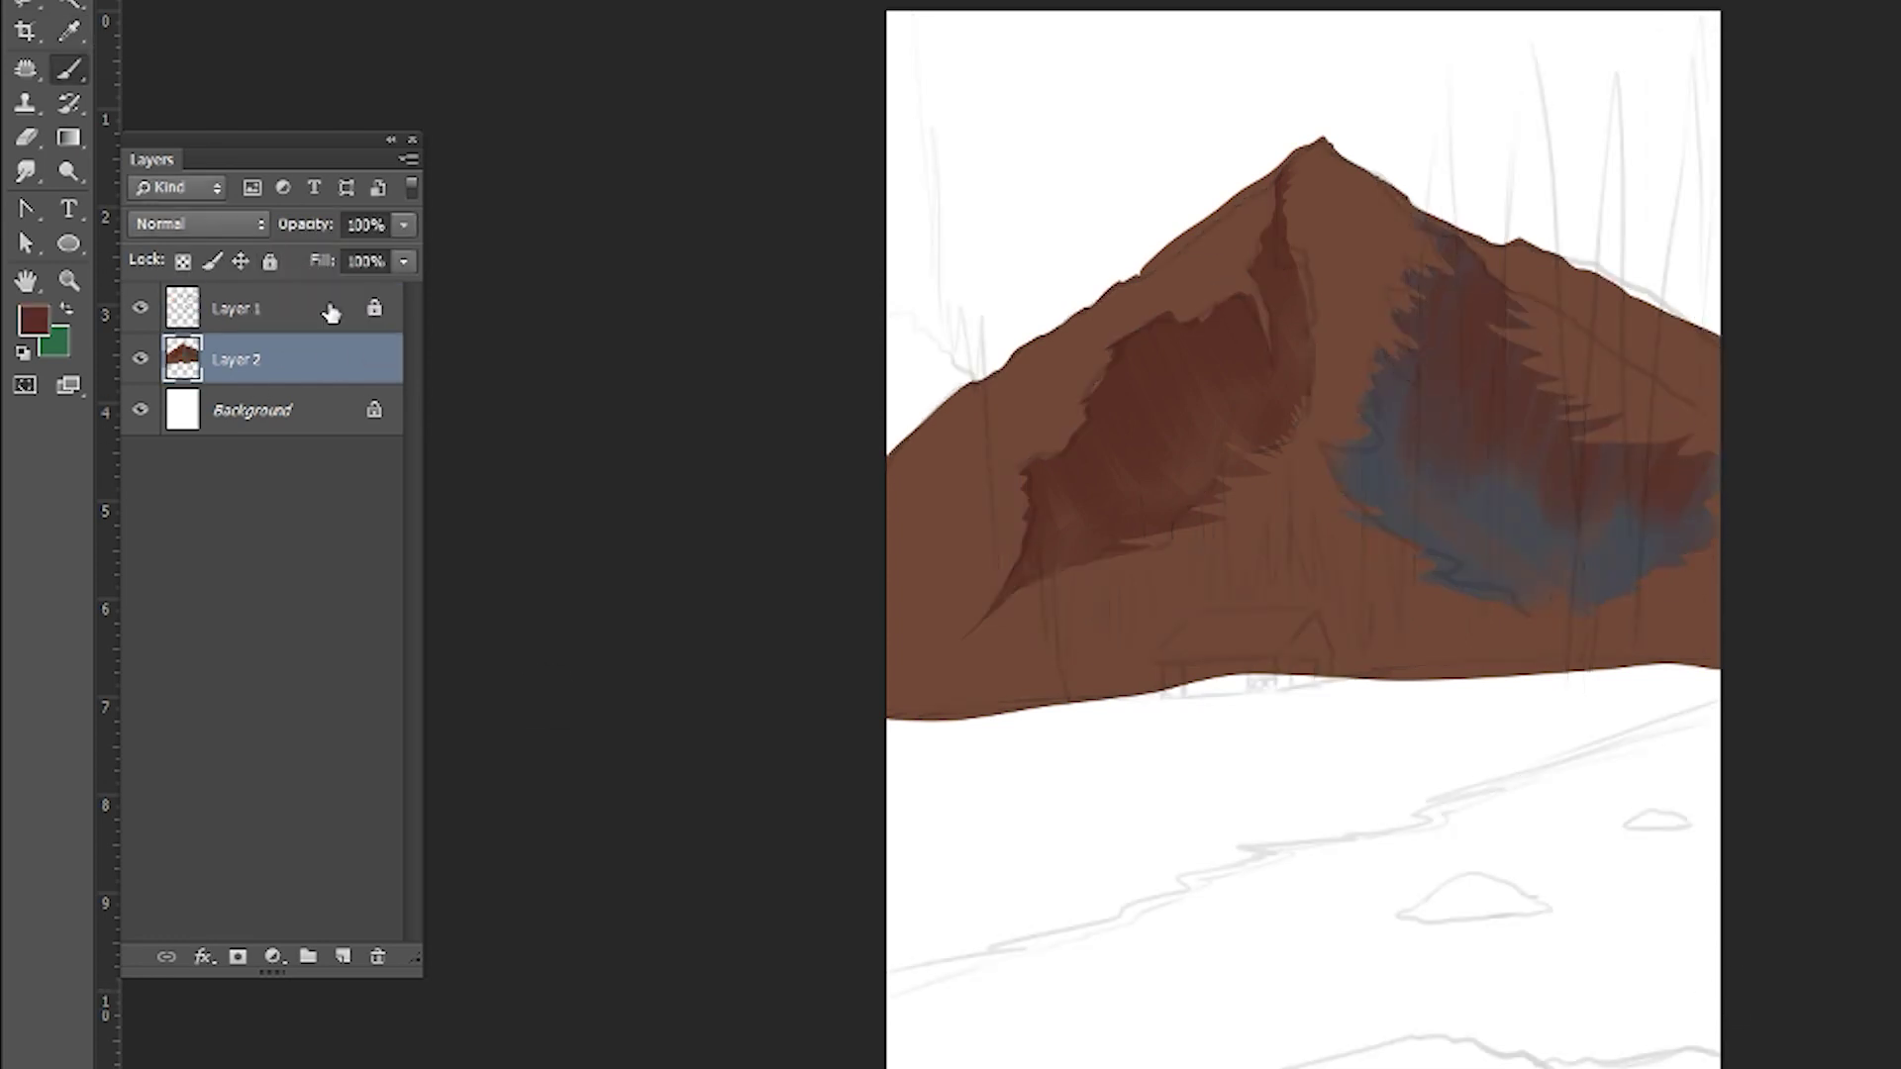
left_click(259, 359)
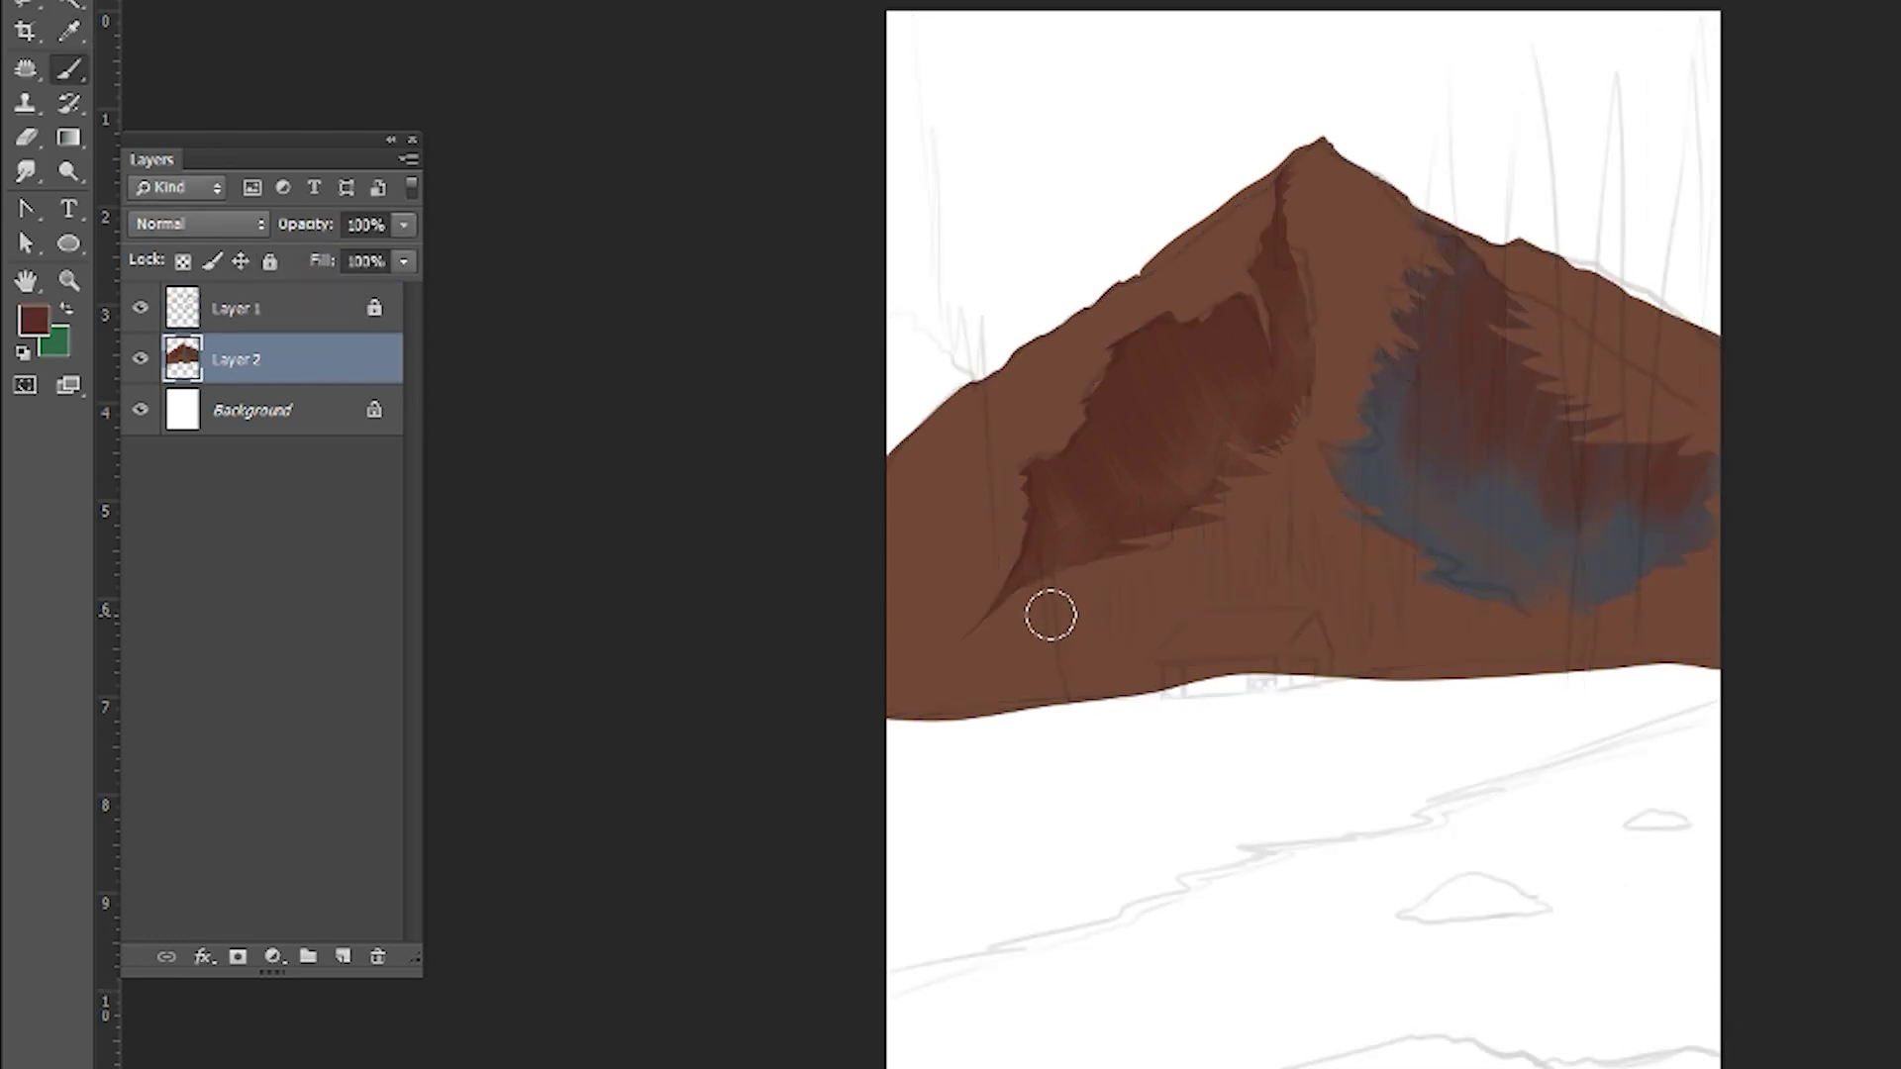
- On a new layer, paint brown strokes over the left slope and choose a different brush
left_click(342, 955)
left_click_drag(916, 490, 976, 472)
left_click_drag(1089, 391, 1060, 419)
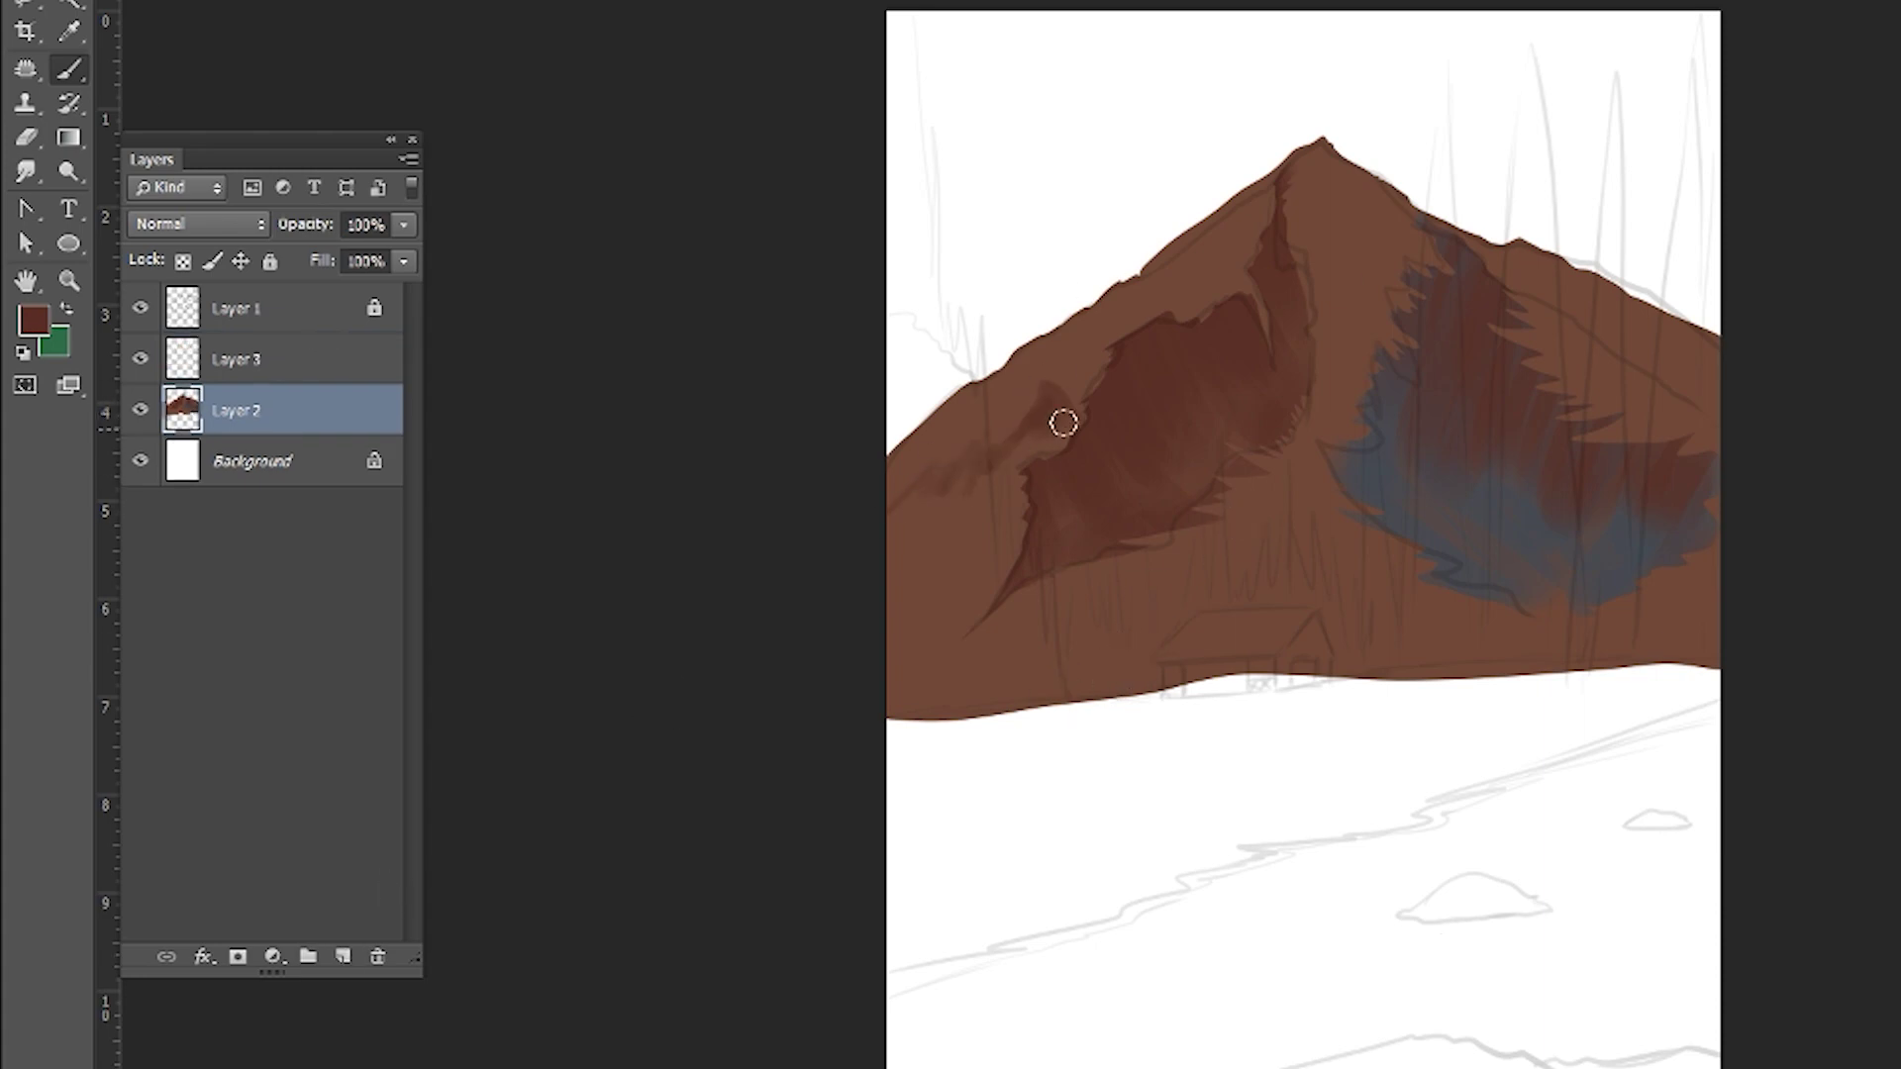
left_click_drag(940, 589, 1023, 518)
left_click_drag(604, 115, 600, 162)
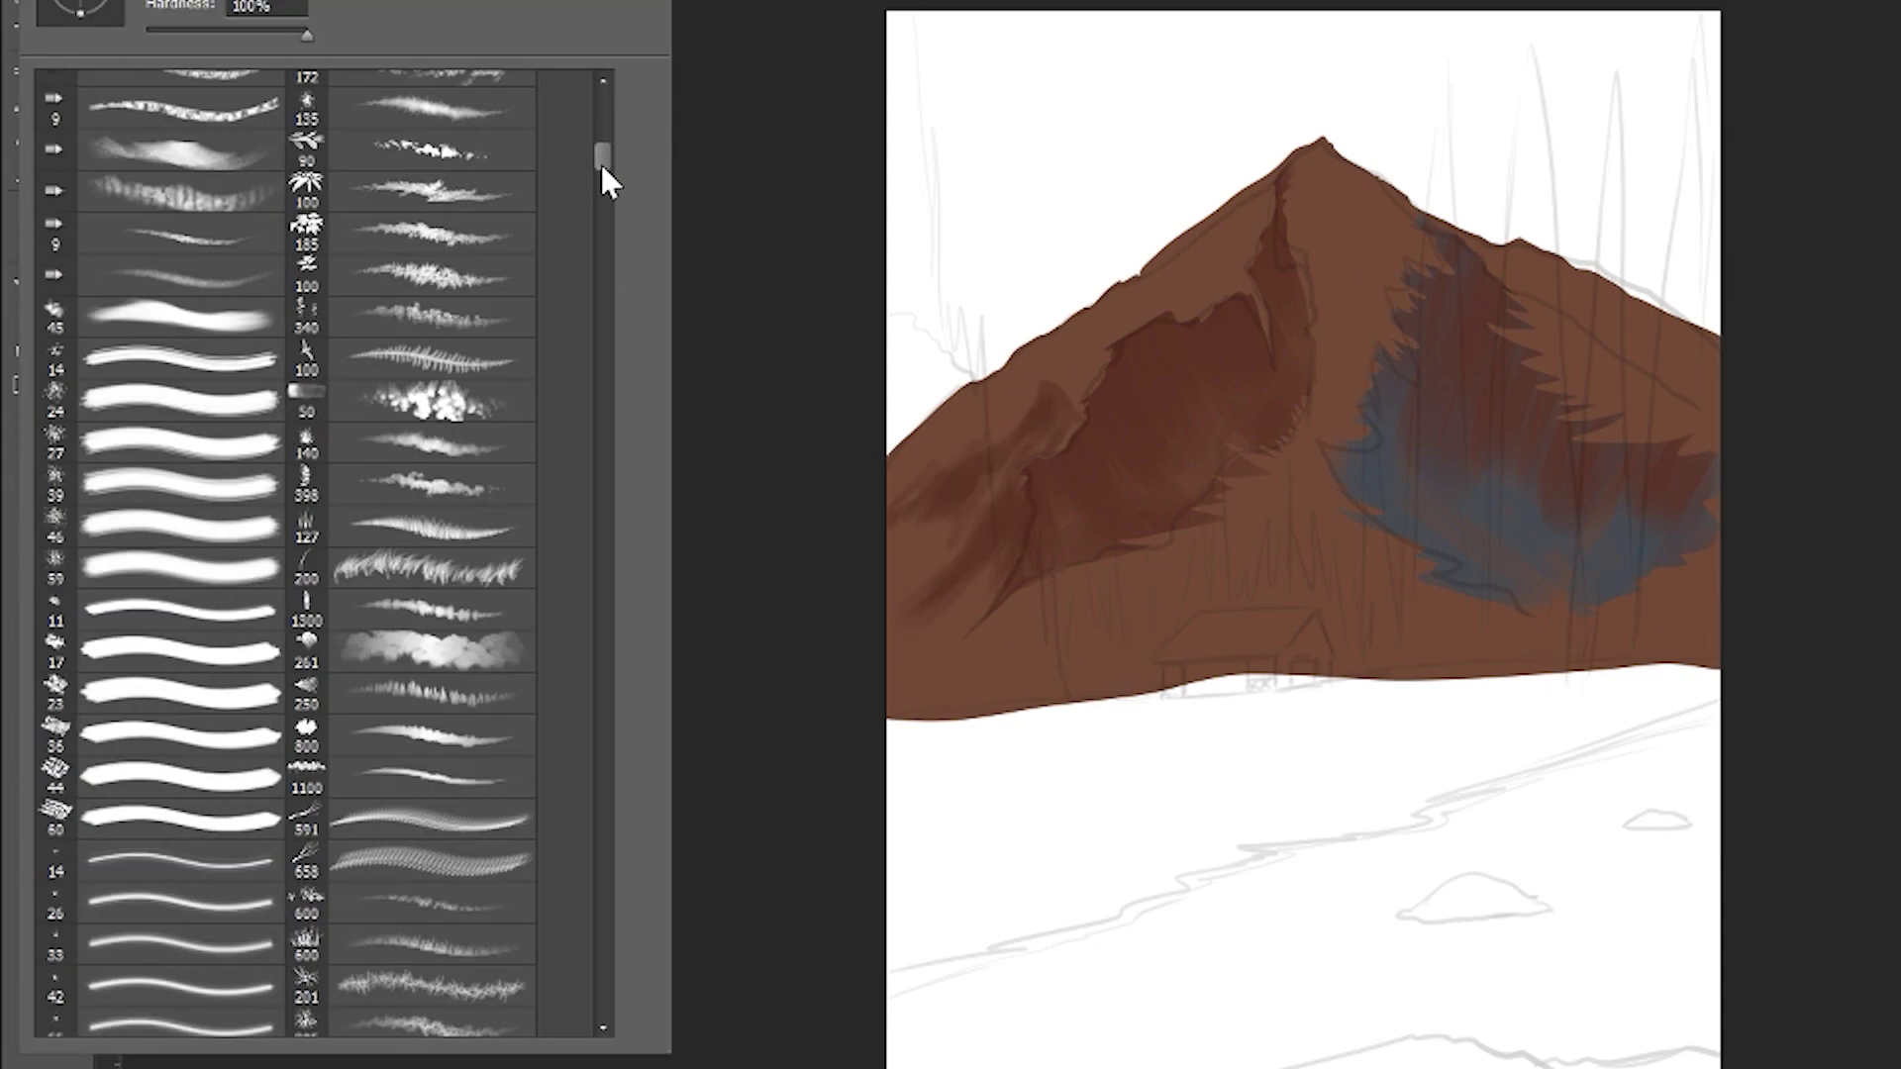
left_click(33, 318)
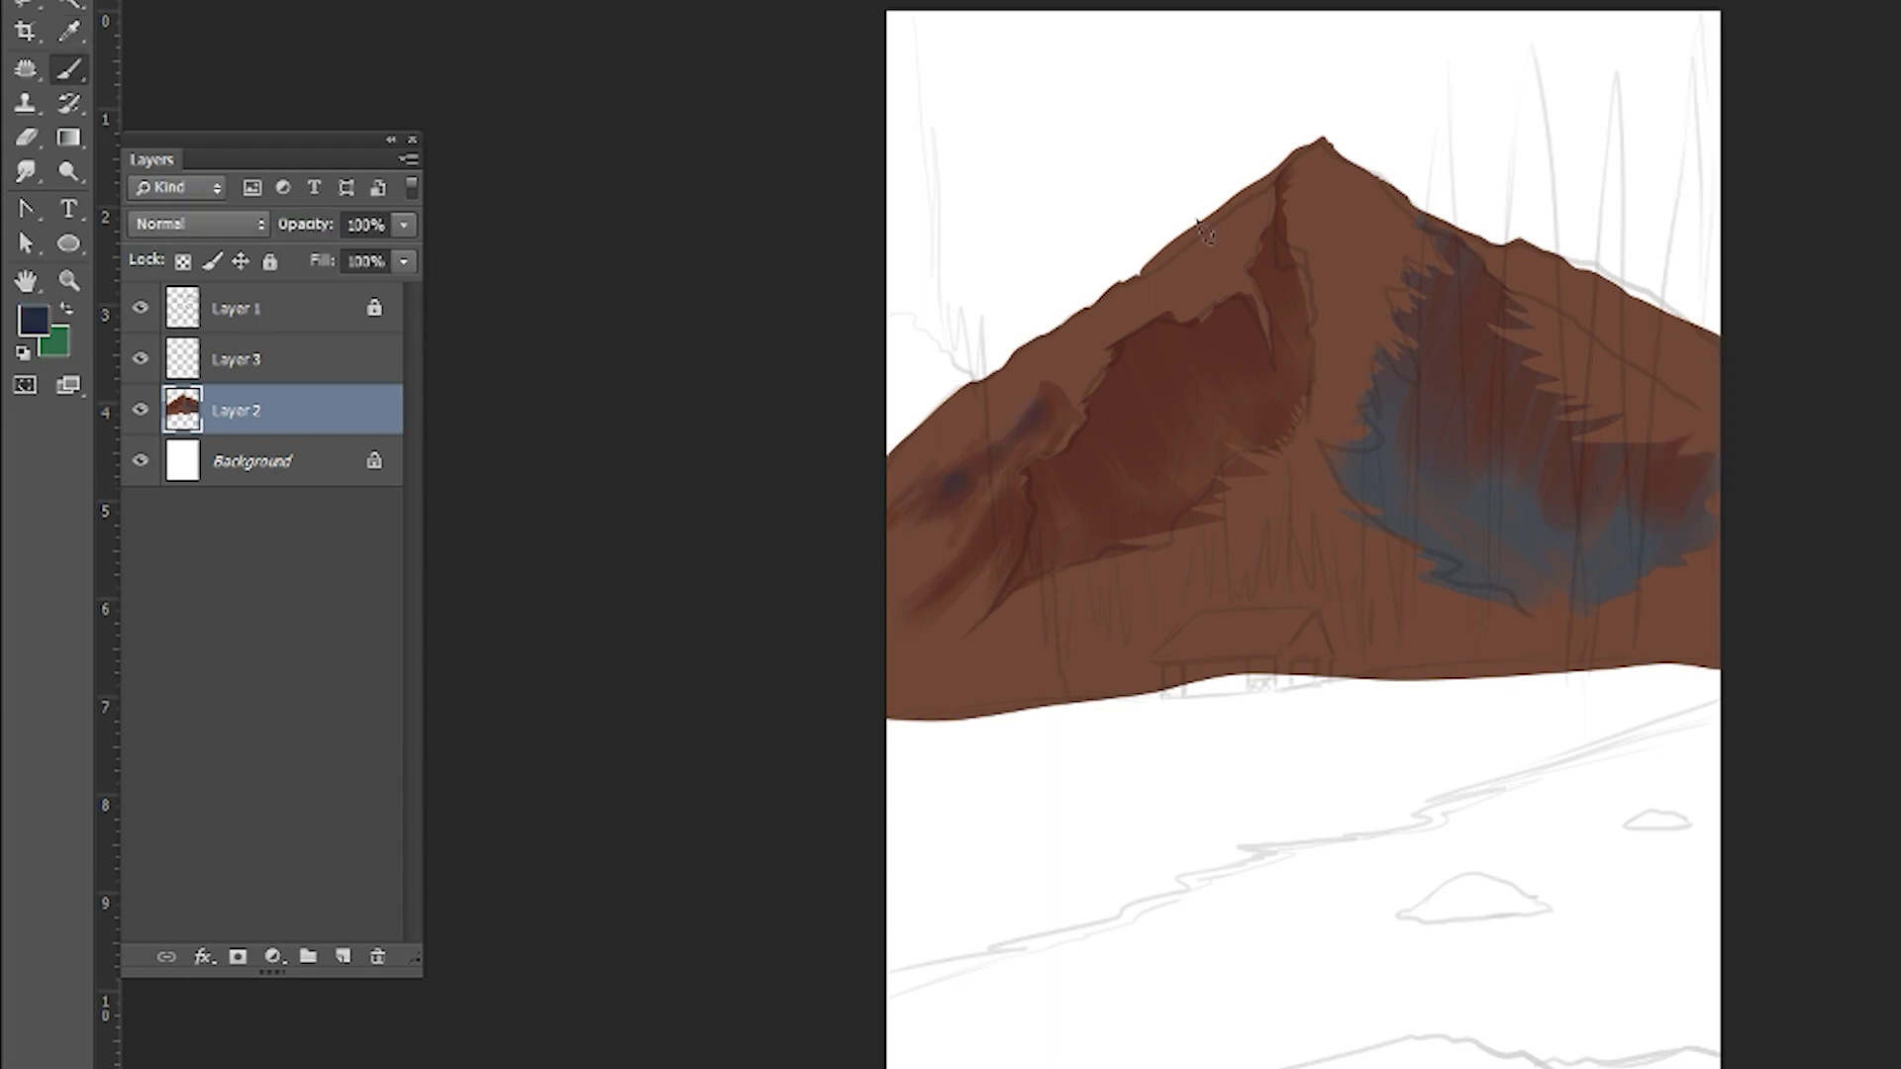
key("F5")
key("F5")
- Streak dark purple and navy over both shadow faces, covering light streaks with dark brown
left_click_drag(1163, 327, 1319, 449)
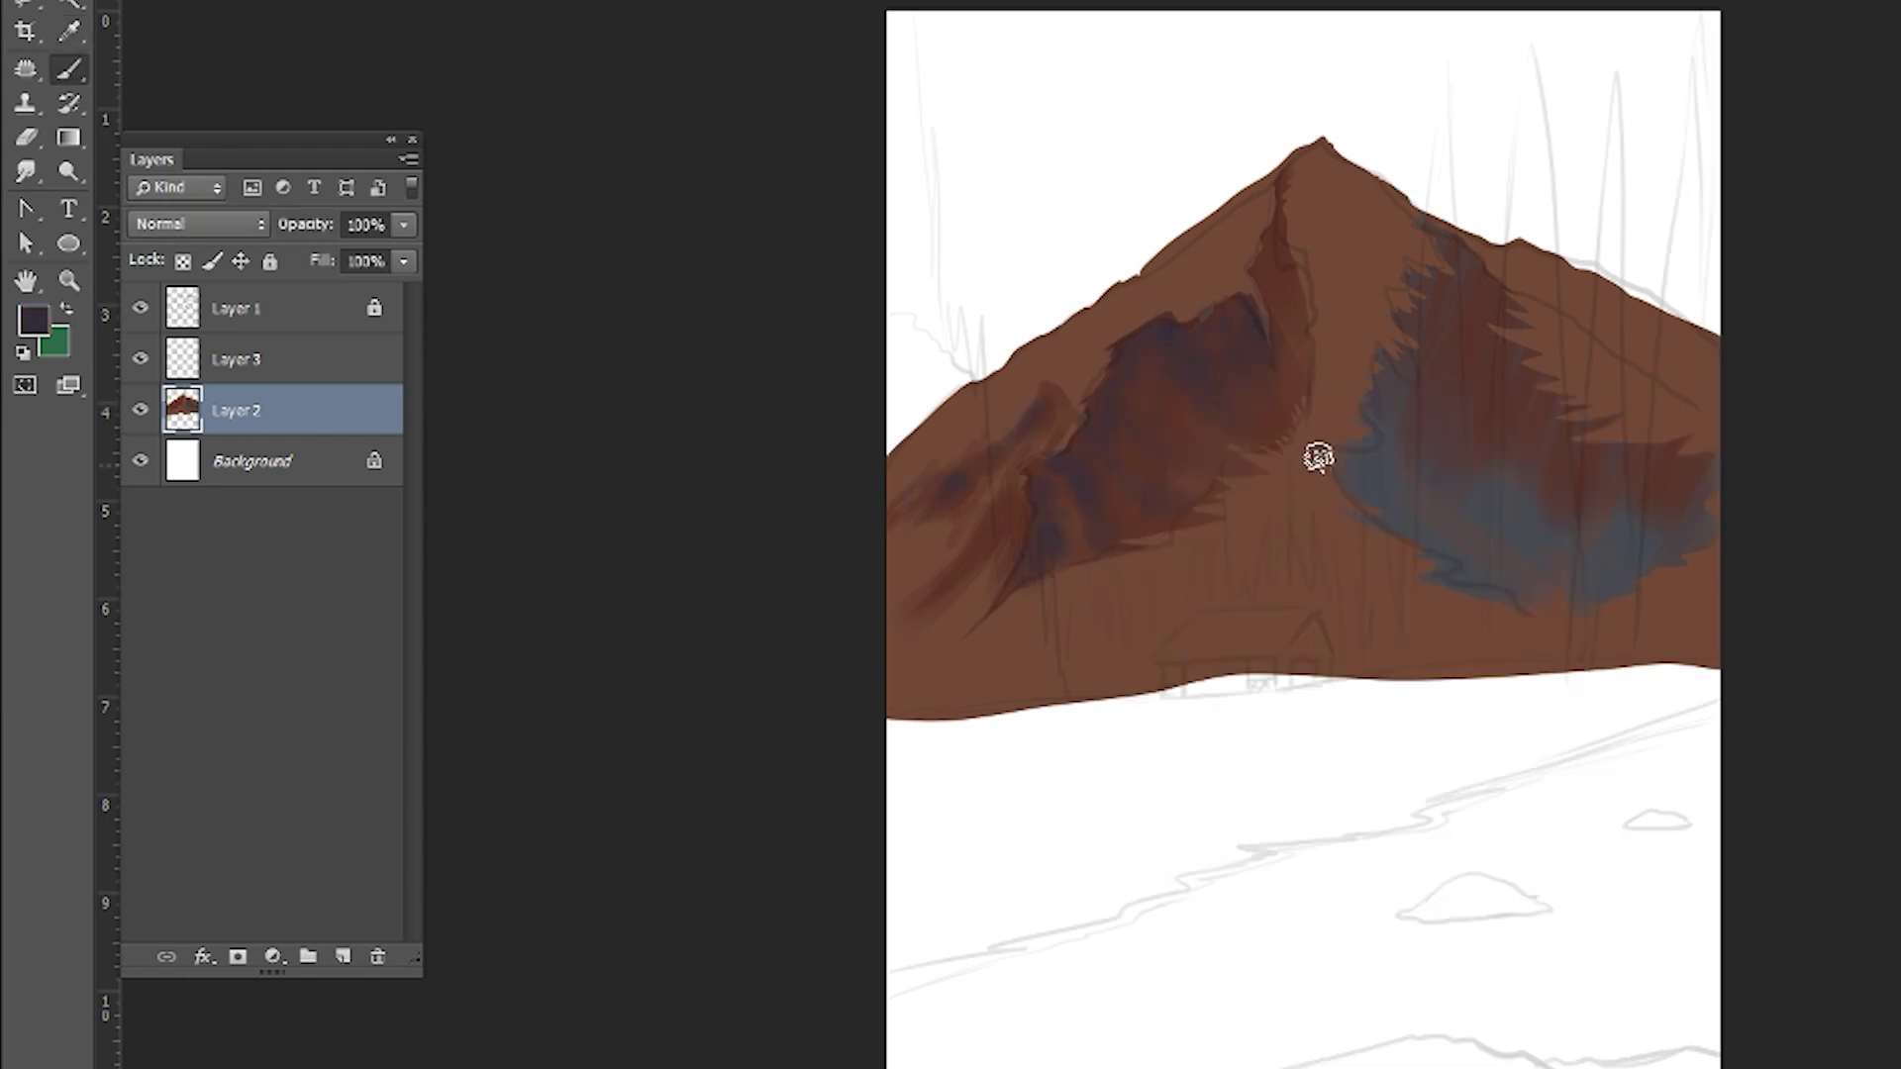
mouse_move(1436, 347)
left_mouse_down()
mouse_move(1405, 382)
mouse_move(1442, 518)
mouse_move(1549, 565)
mouse_move(1490, 373)
left_mouse_up()
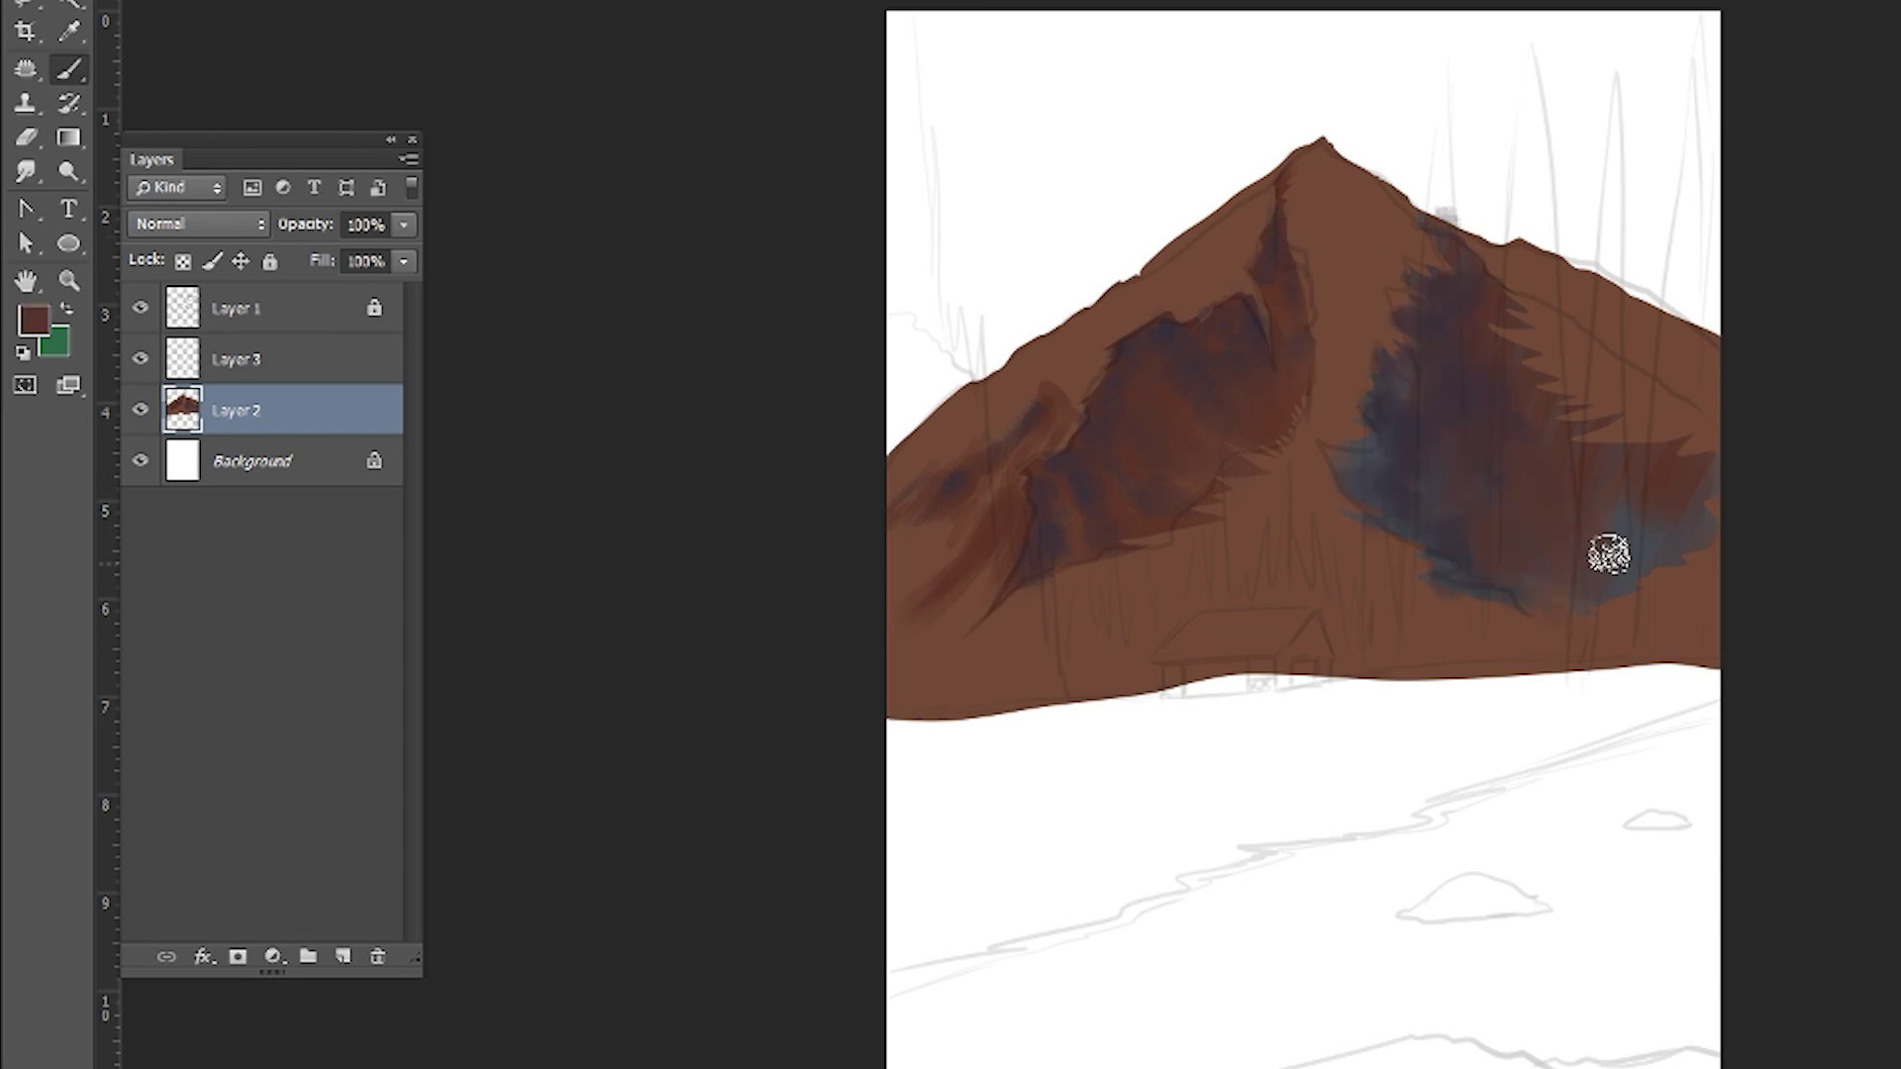
left_click(1699, 638, "alt")
mouse_move(1495, 257)
left_mouse_down()
mouse_move(1630, 360)
mouse_move(1712, 336)
left_mouse_up()
left_click(183, 260)
left_click_drag(1512, 376, 1727, 425)
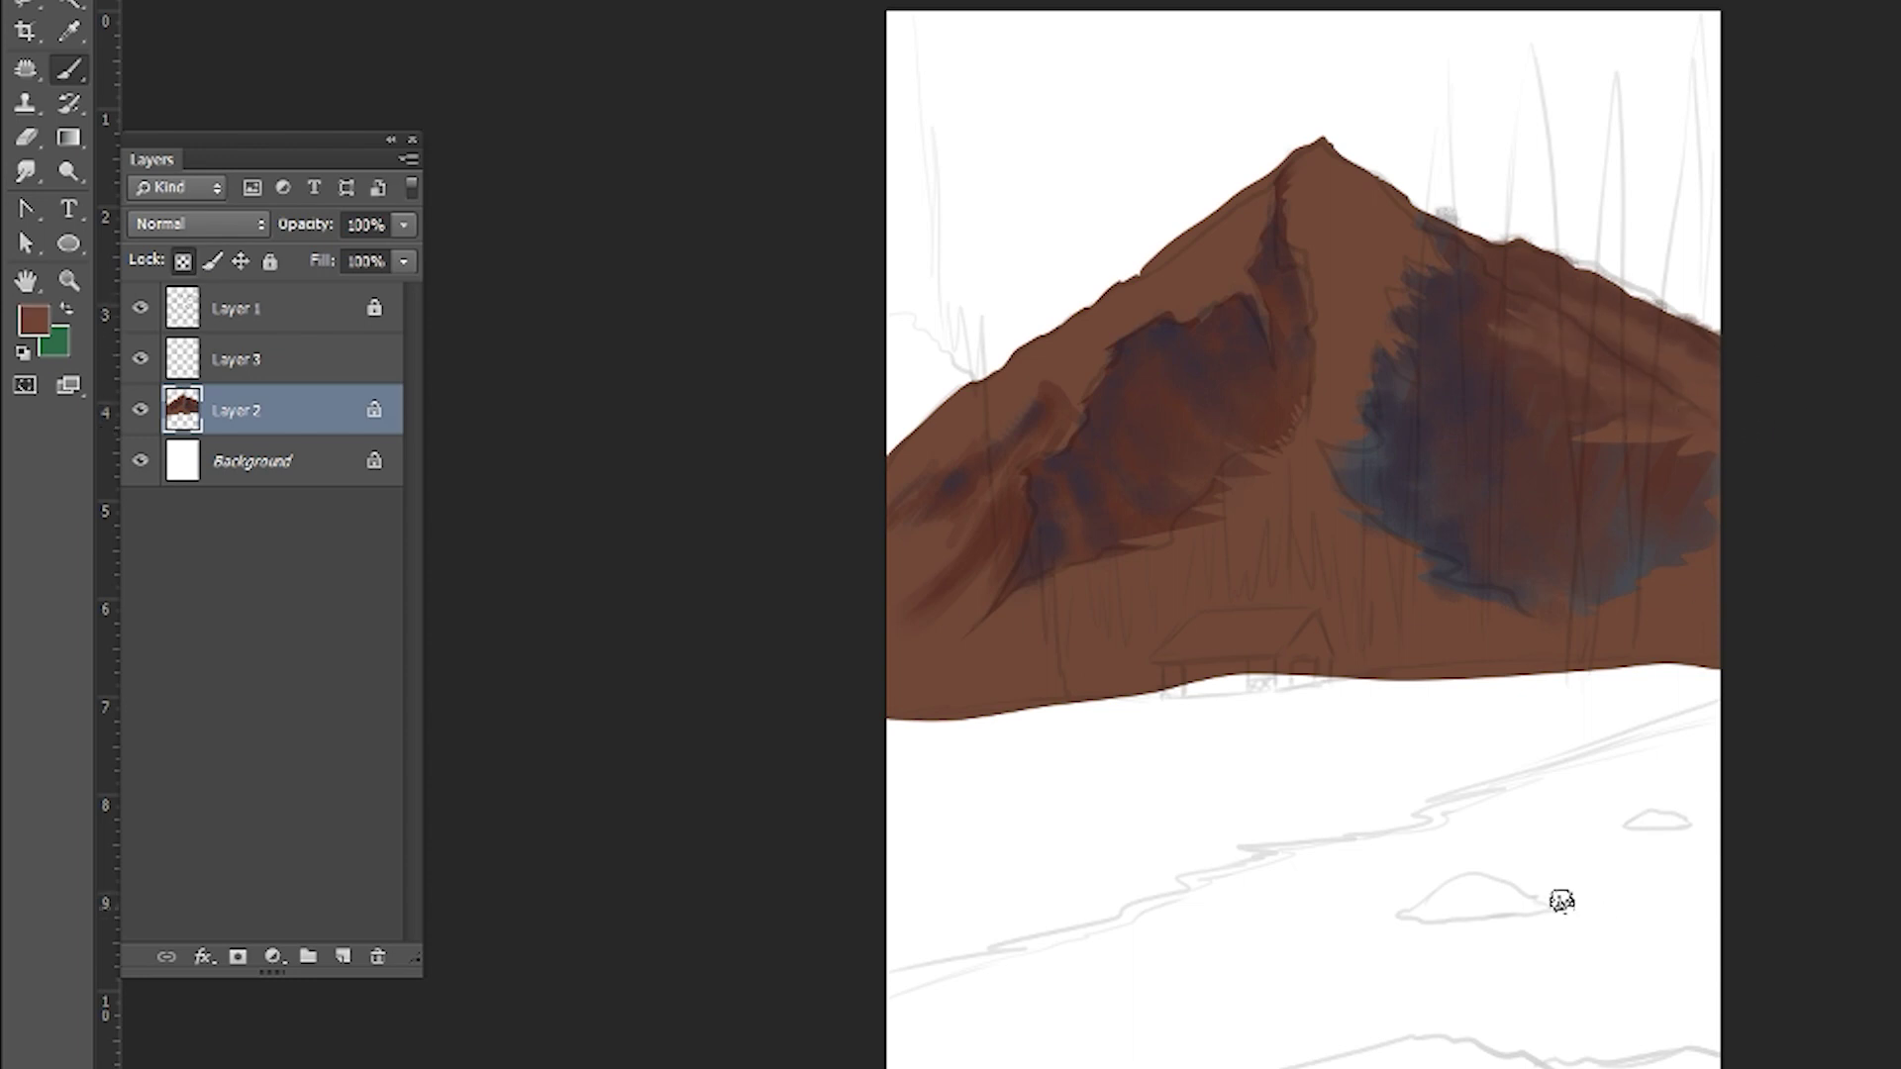
left_click(993, 525, "alt")
- Paint orange light down the central ridge and lower left slope with a brush preset
left_click(33, 319)
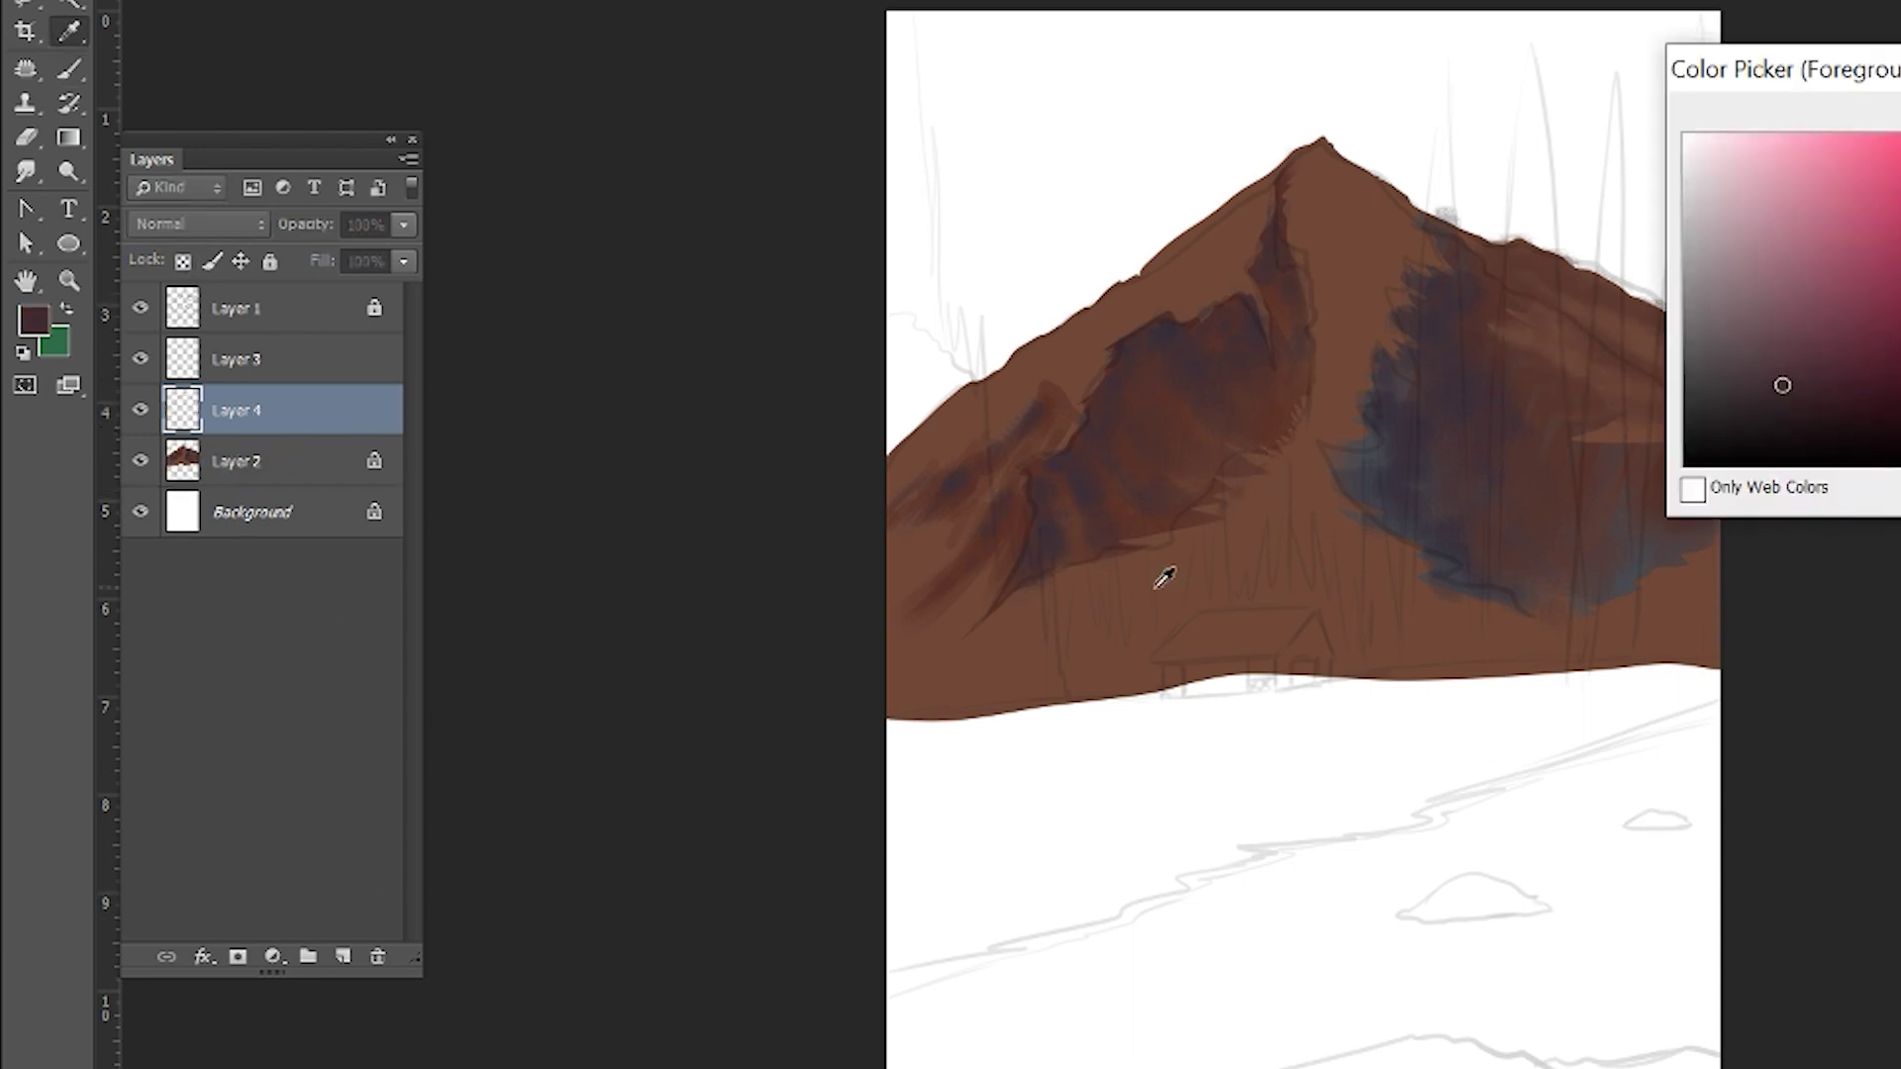
left_click_drag(1341, 337, 1193, 542)
double_click(259, 136)
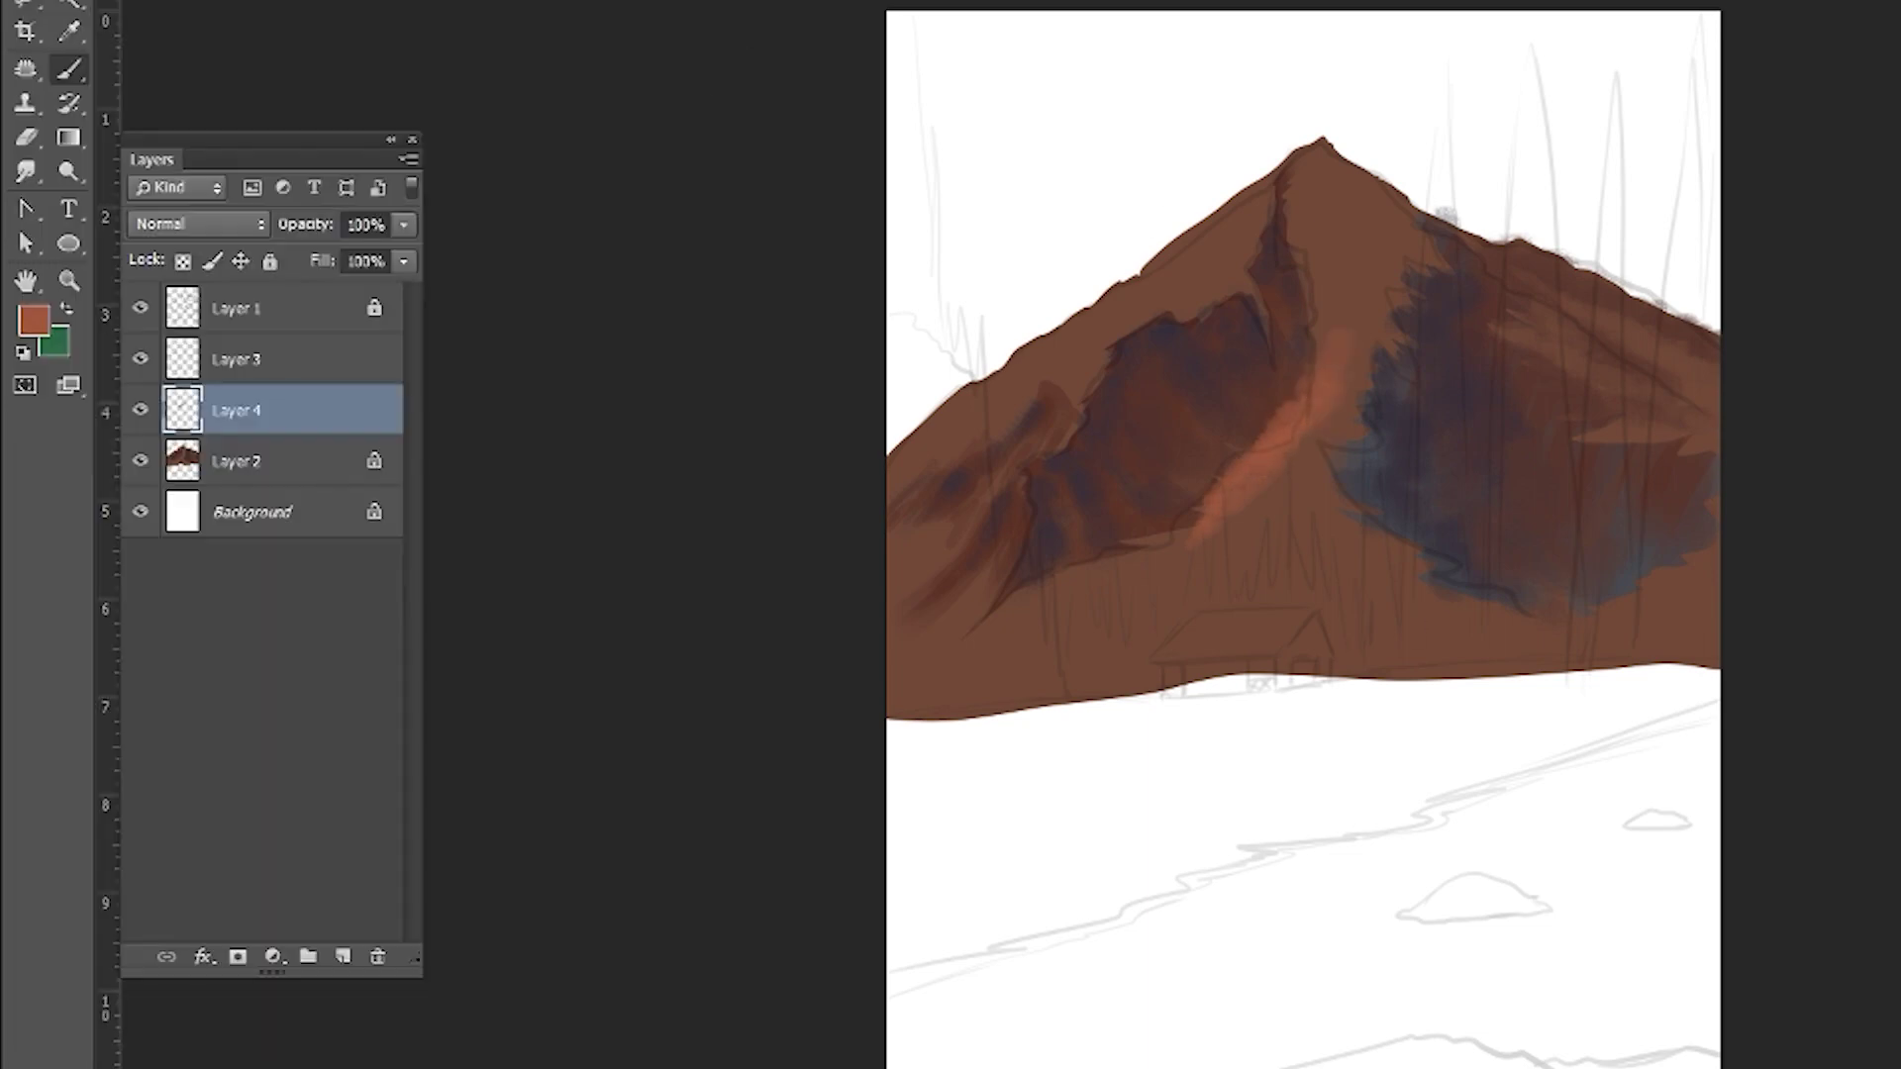
left_click_drag(1324, 212, 1293, 302)
mouse_move(1266, 492)
left_mouse_down()
mouse_move(1119, 561)
mouse_move(1315, 463)
mouse_move(1256, 586)
left_mouse_up()
left_click_drag(601, 203, 598, 257)
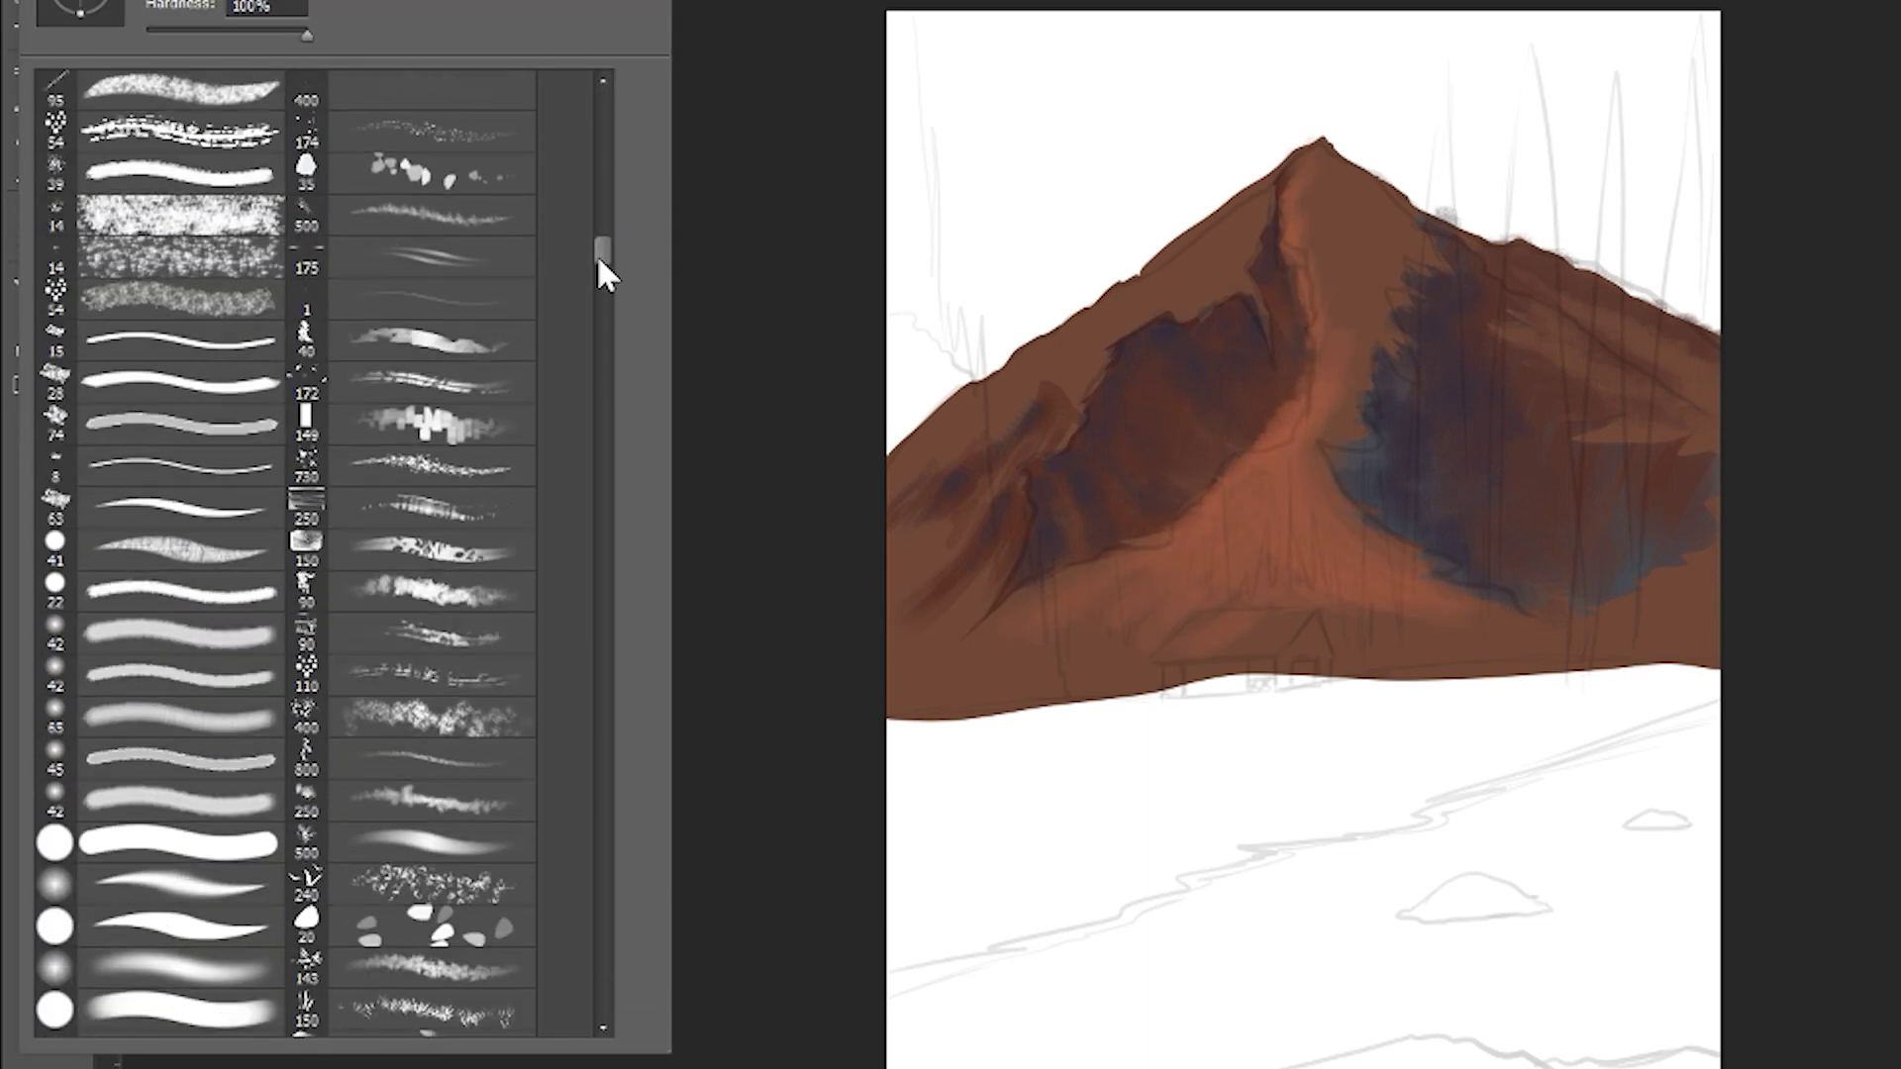
left_click_drag(1359, 198, 1406, 255)
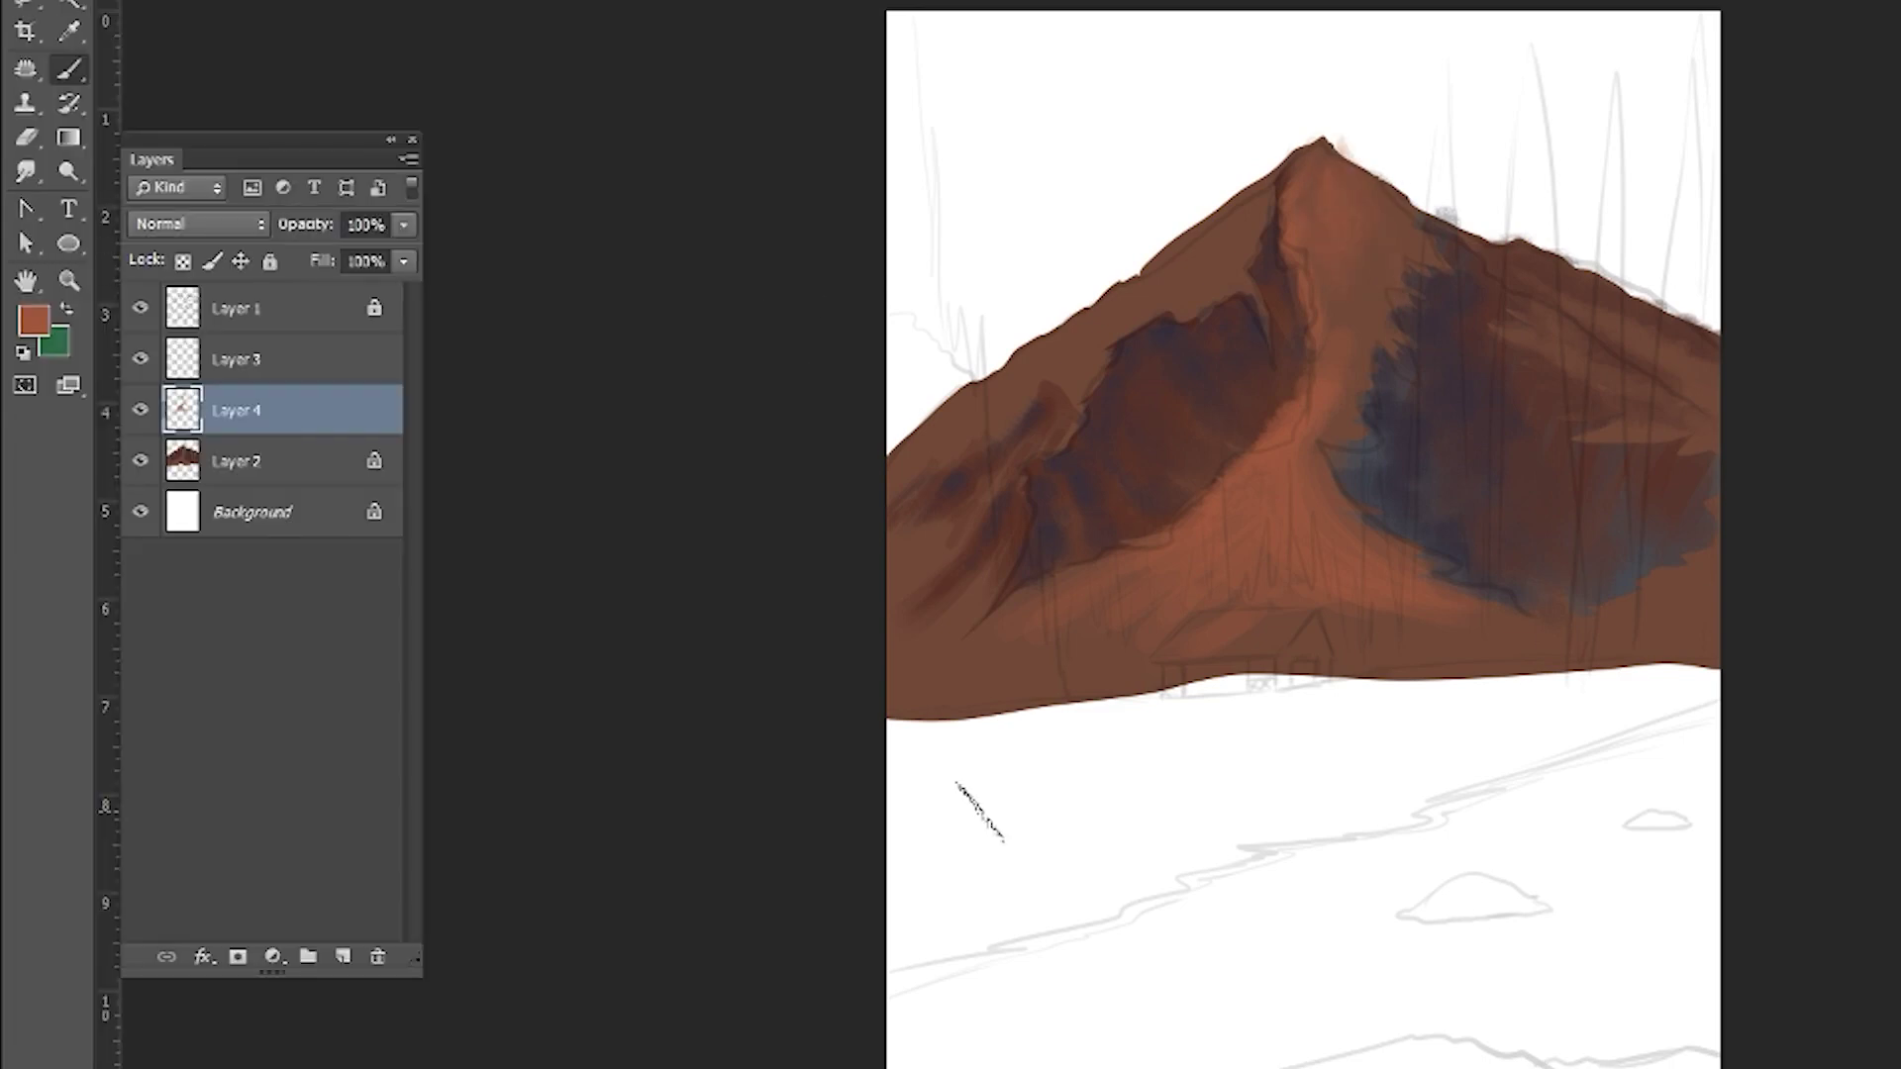
- On Layer 2, repaint the peak ridge dark brown and add textured strokes below it
key("alt+bracketleft")
left_click(1381, 316, "alt")
left_click_drag(1337, 149, 1346, 287)
key("F5")
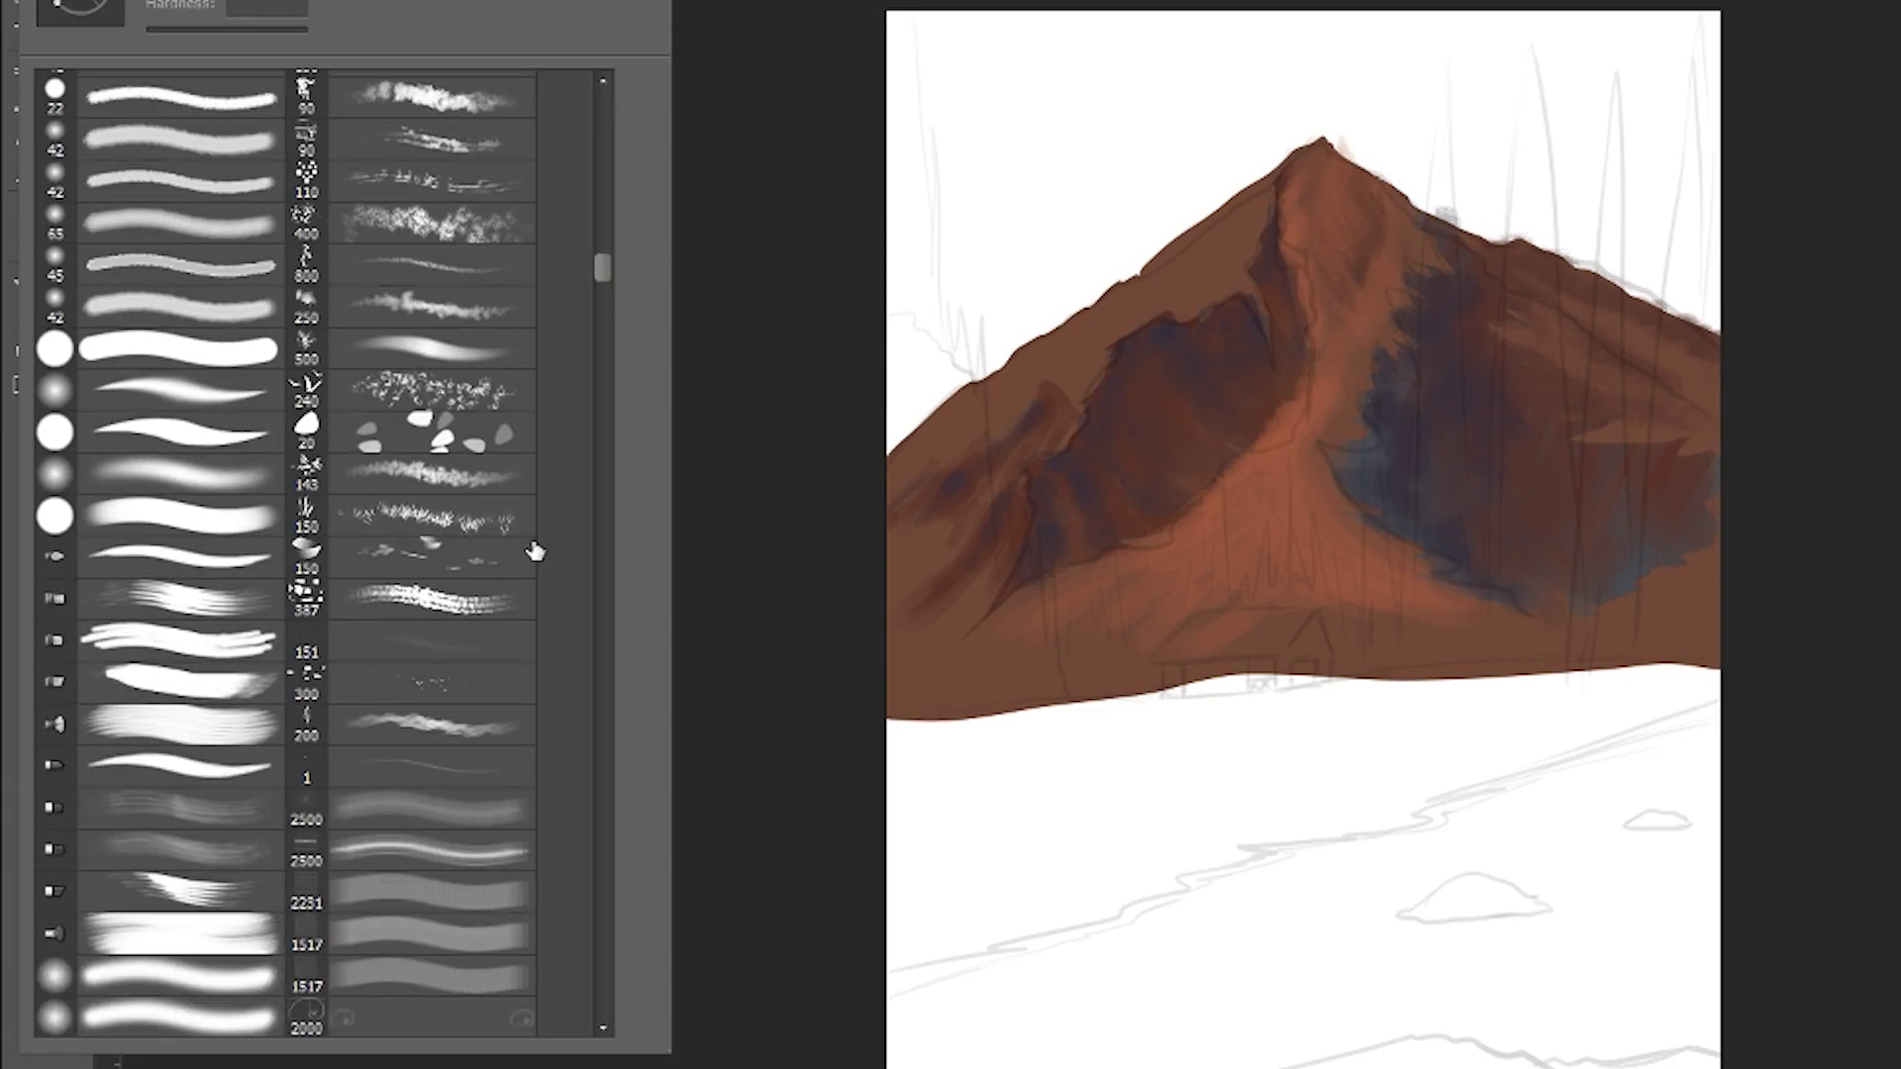
left_click_drag(596, 262, 598, 317)
scroll(493, 516, "down", 2)
key("F5")
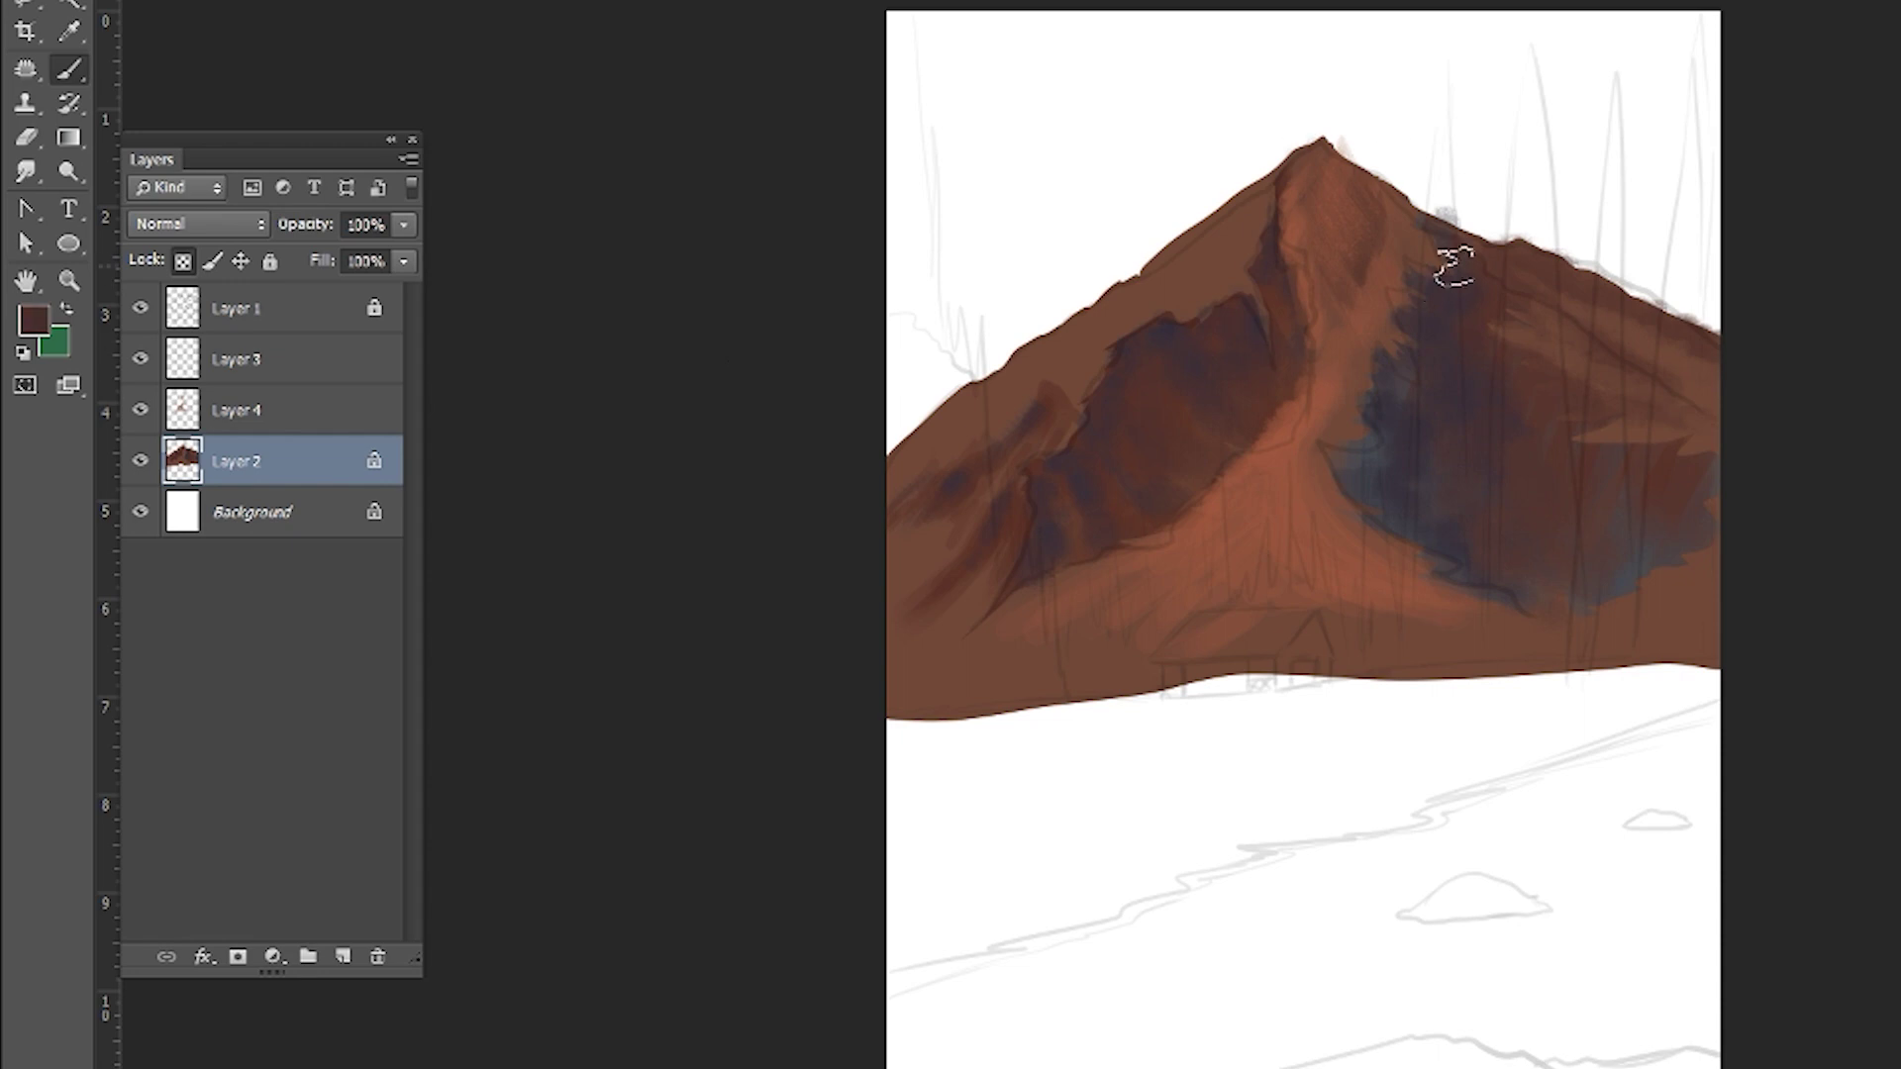
mouse_move(1370, 148)
left_mouse_down()
mouse_move(1358, 276)
mouse_move(1312, 366)
mouse_move(1406, 363)
mouse_move(1475, 257)
left_mouse_up()
- Paint a lighter orange-brown stroke along the right slope and darken the area below the peak
left_click(1379, 372, "alt")
left_click(1455, 292, "alt")
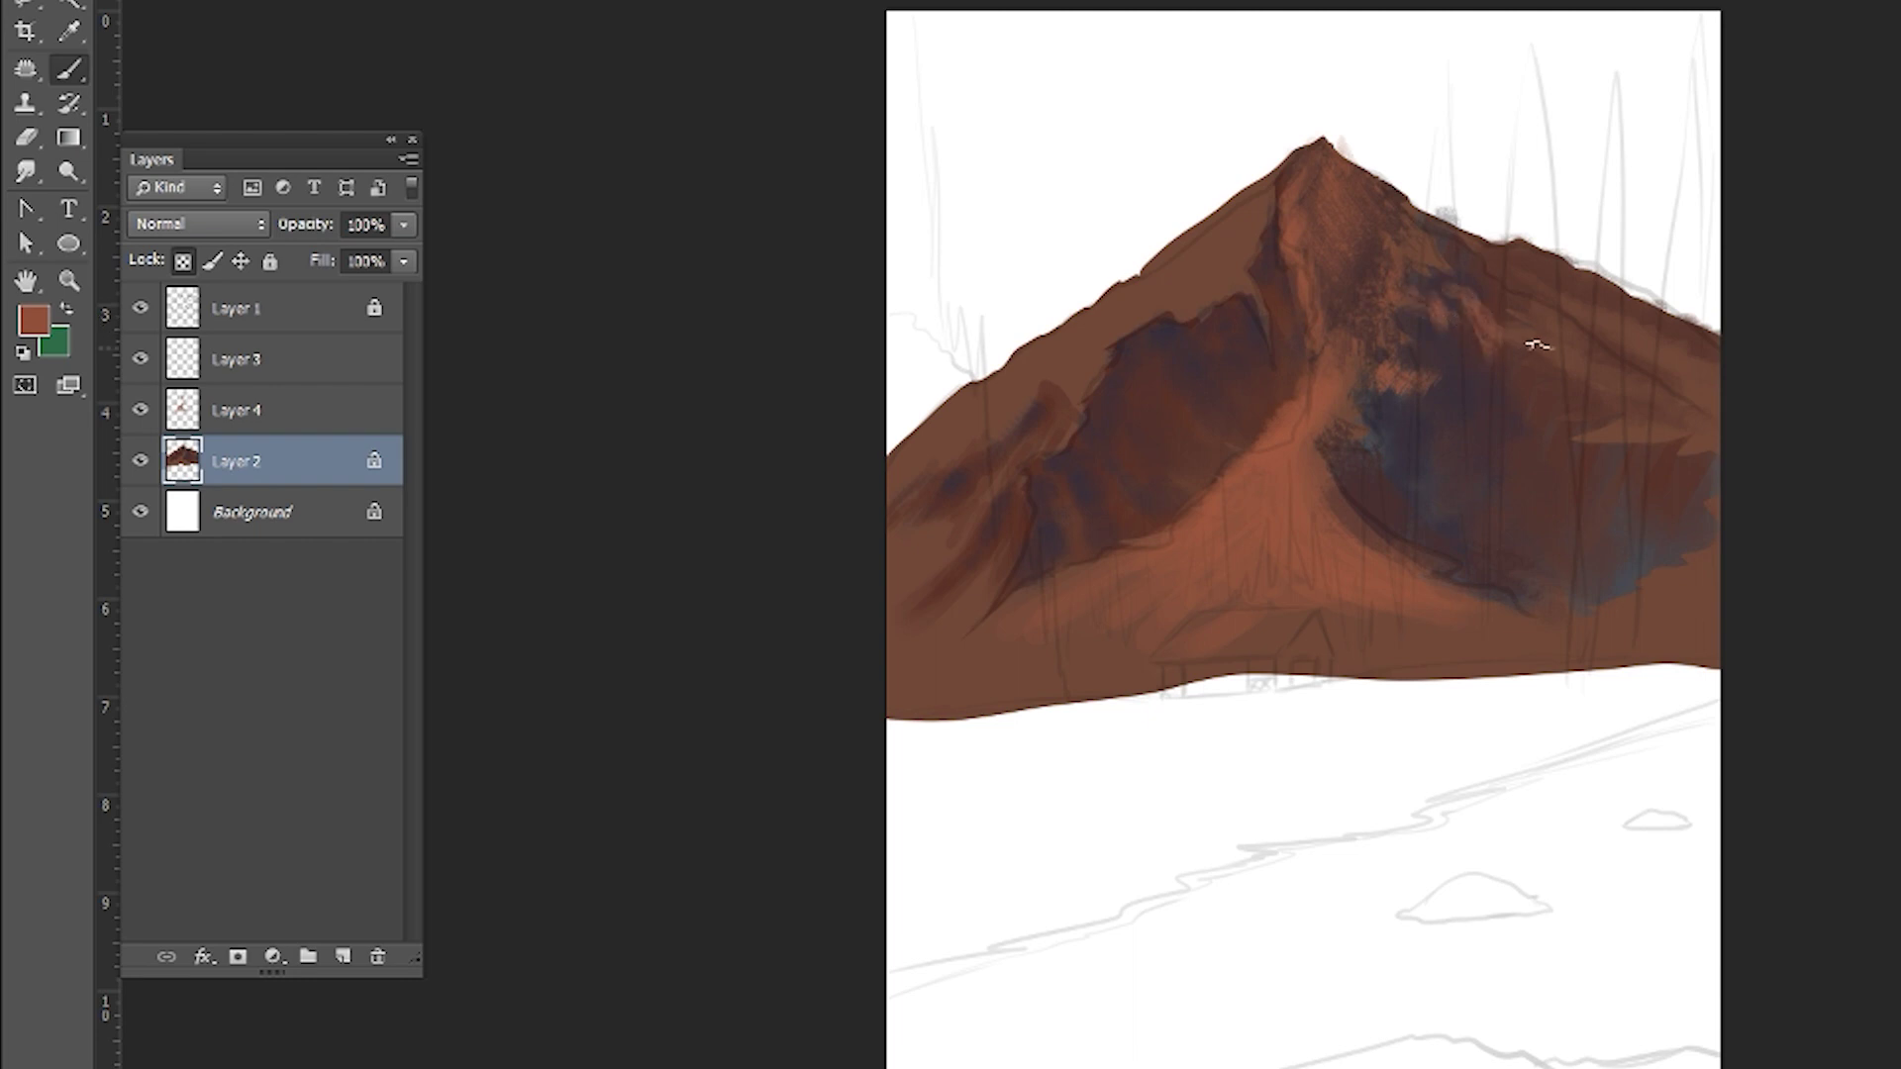
mouse_move(1538, 344)
left_mouse_down()
mouse_move(1673, 327)
mouse_move(1765, 389)
left_mouse_up()
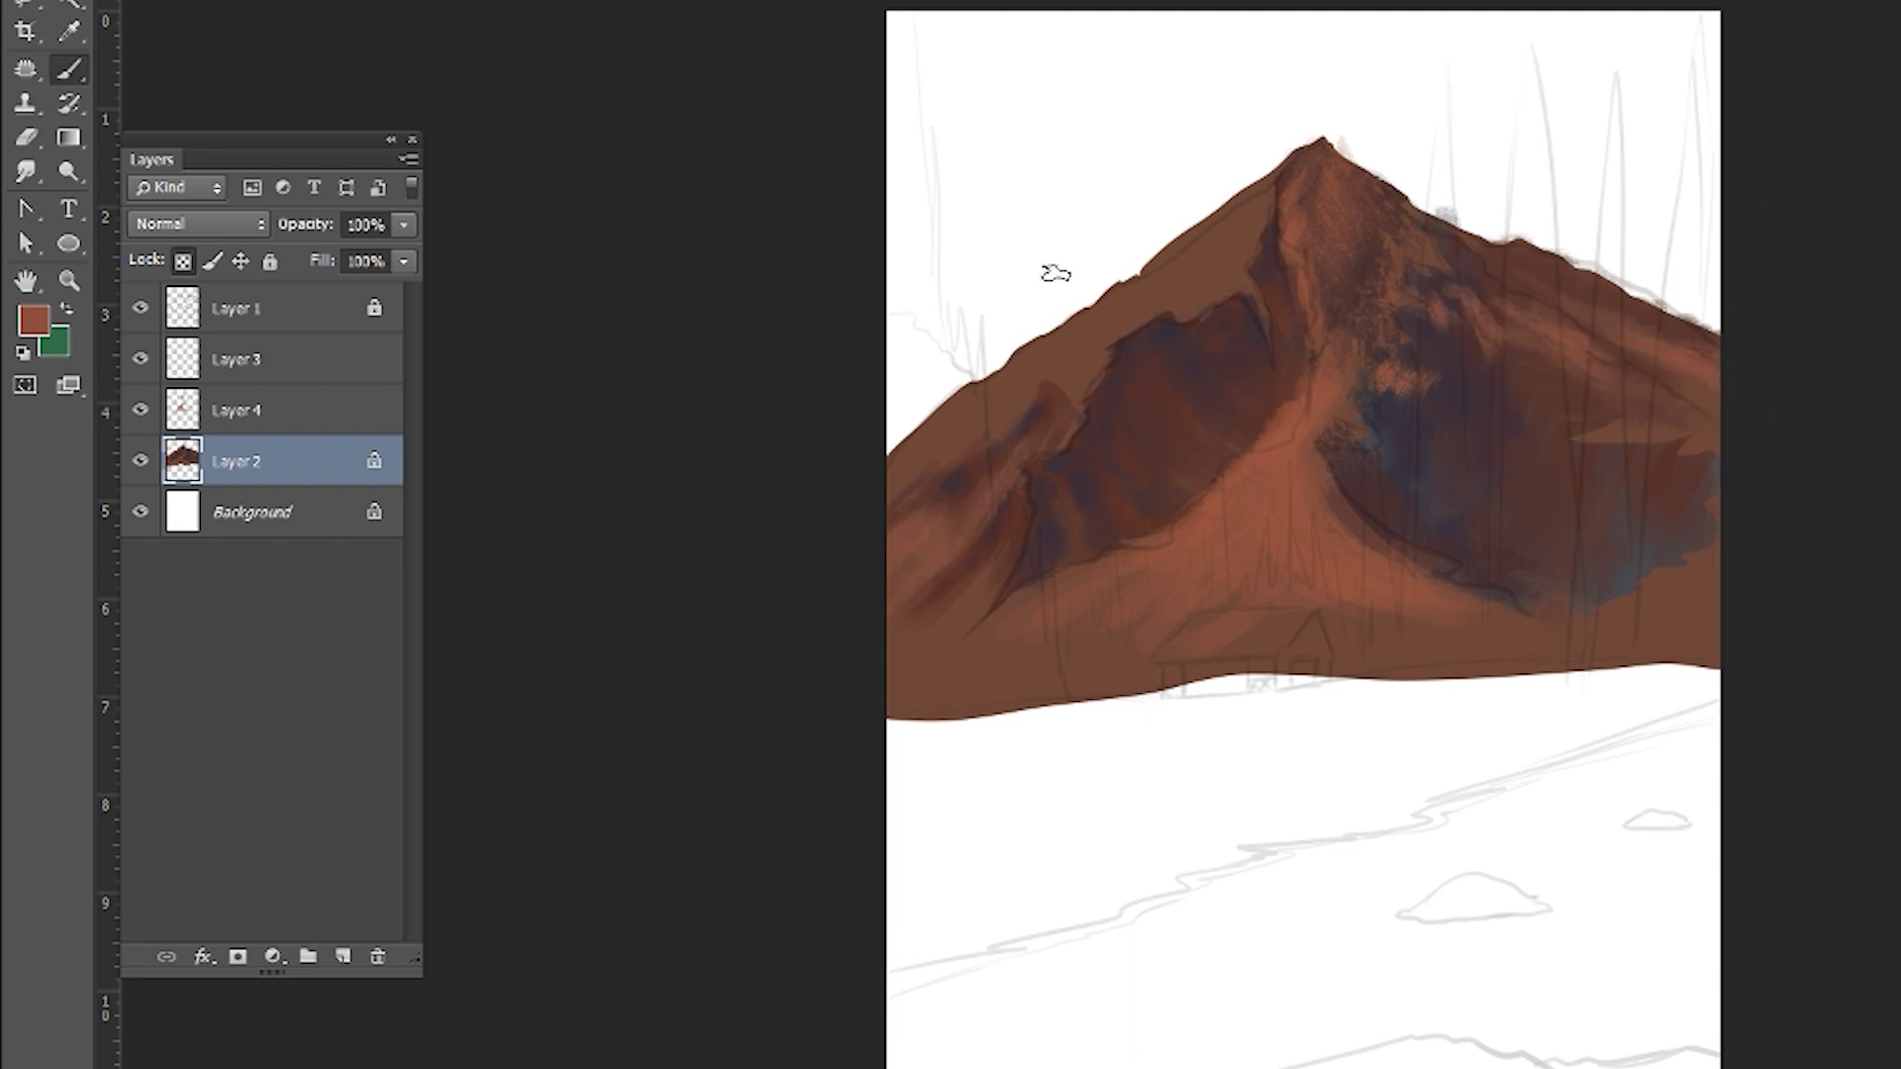
key("r")
key("F5")
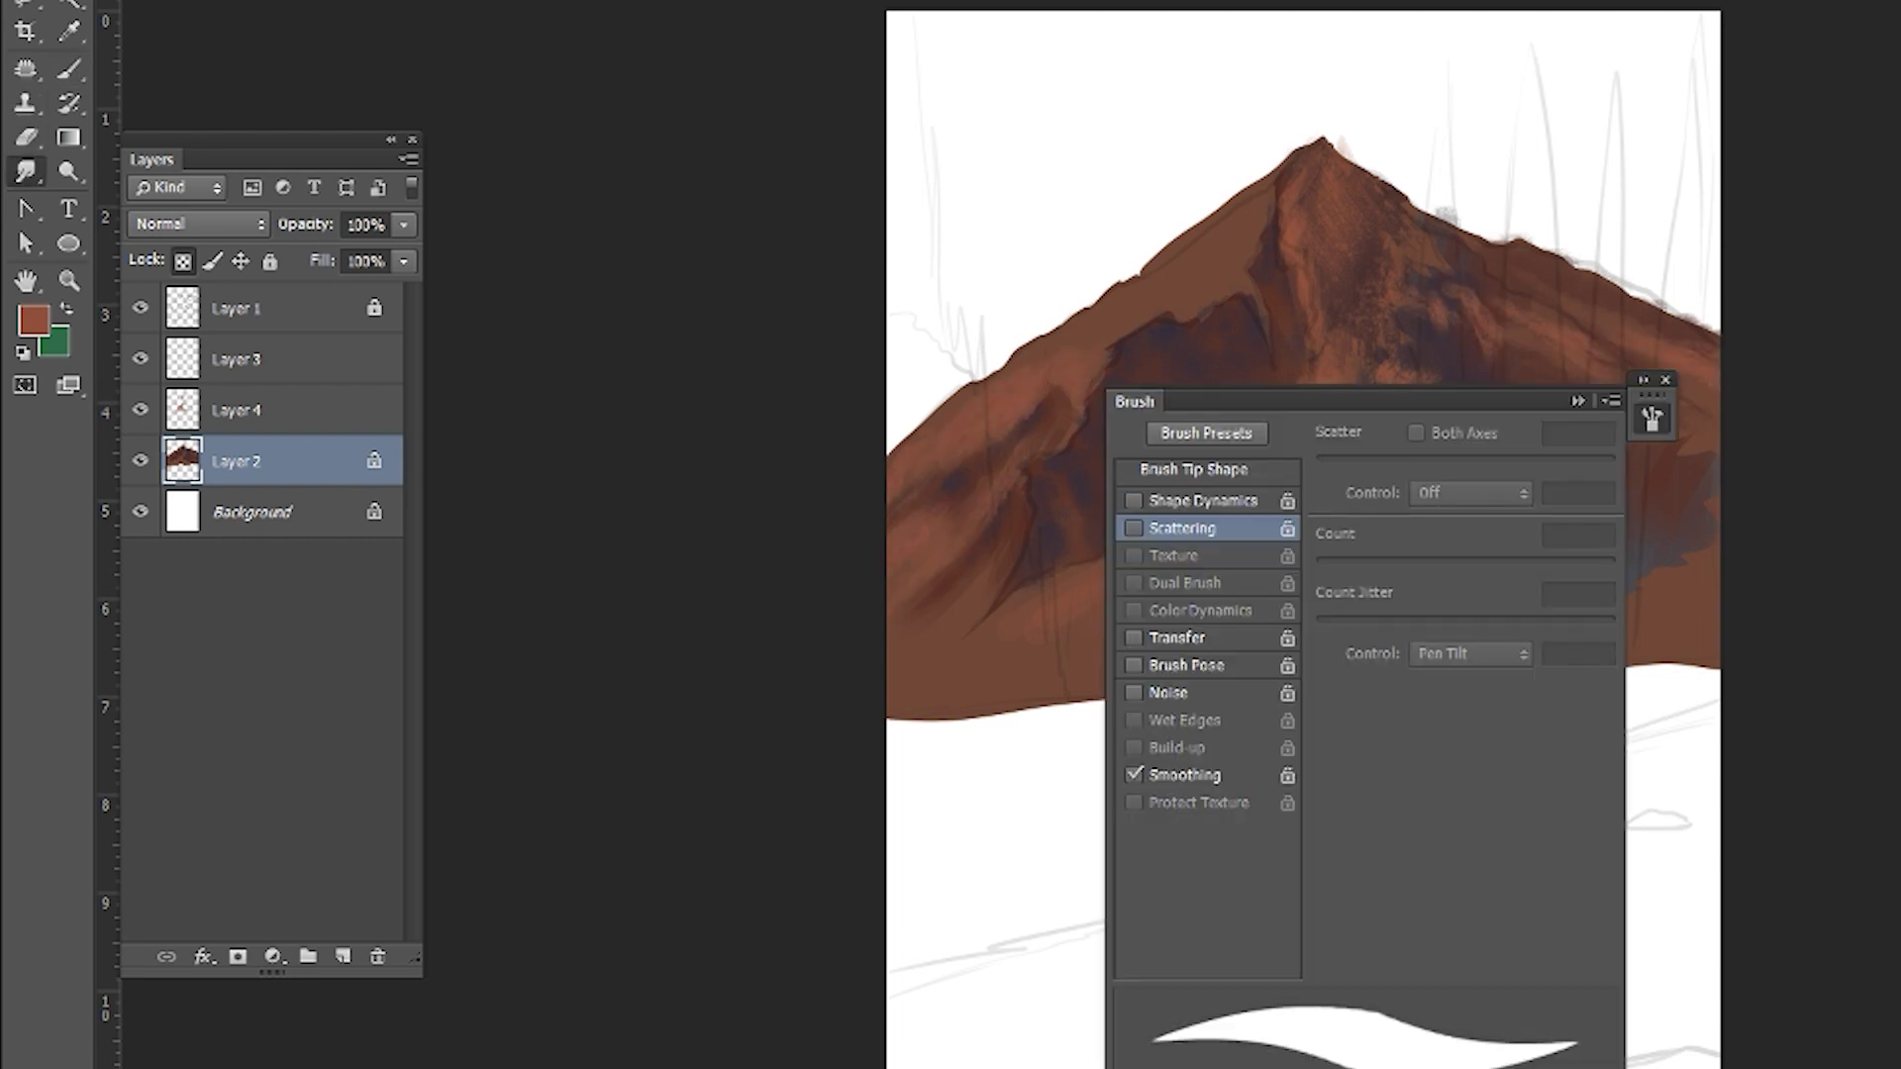
key("F5")
key("b")
left_click(1208, 457, "alt")
key("Return")
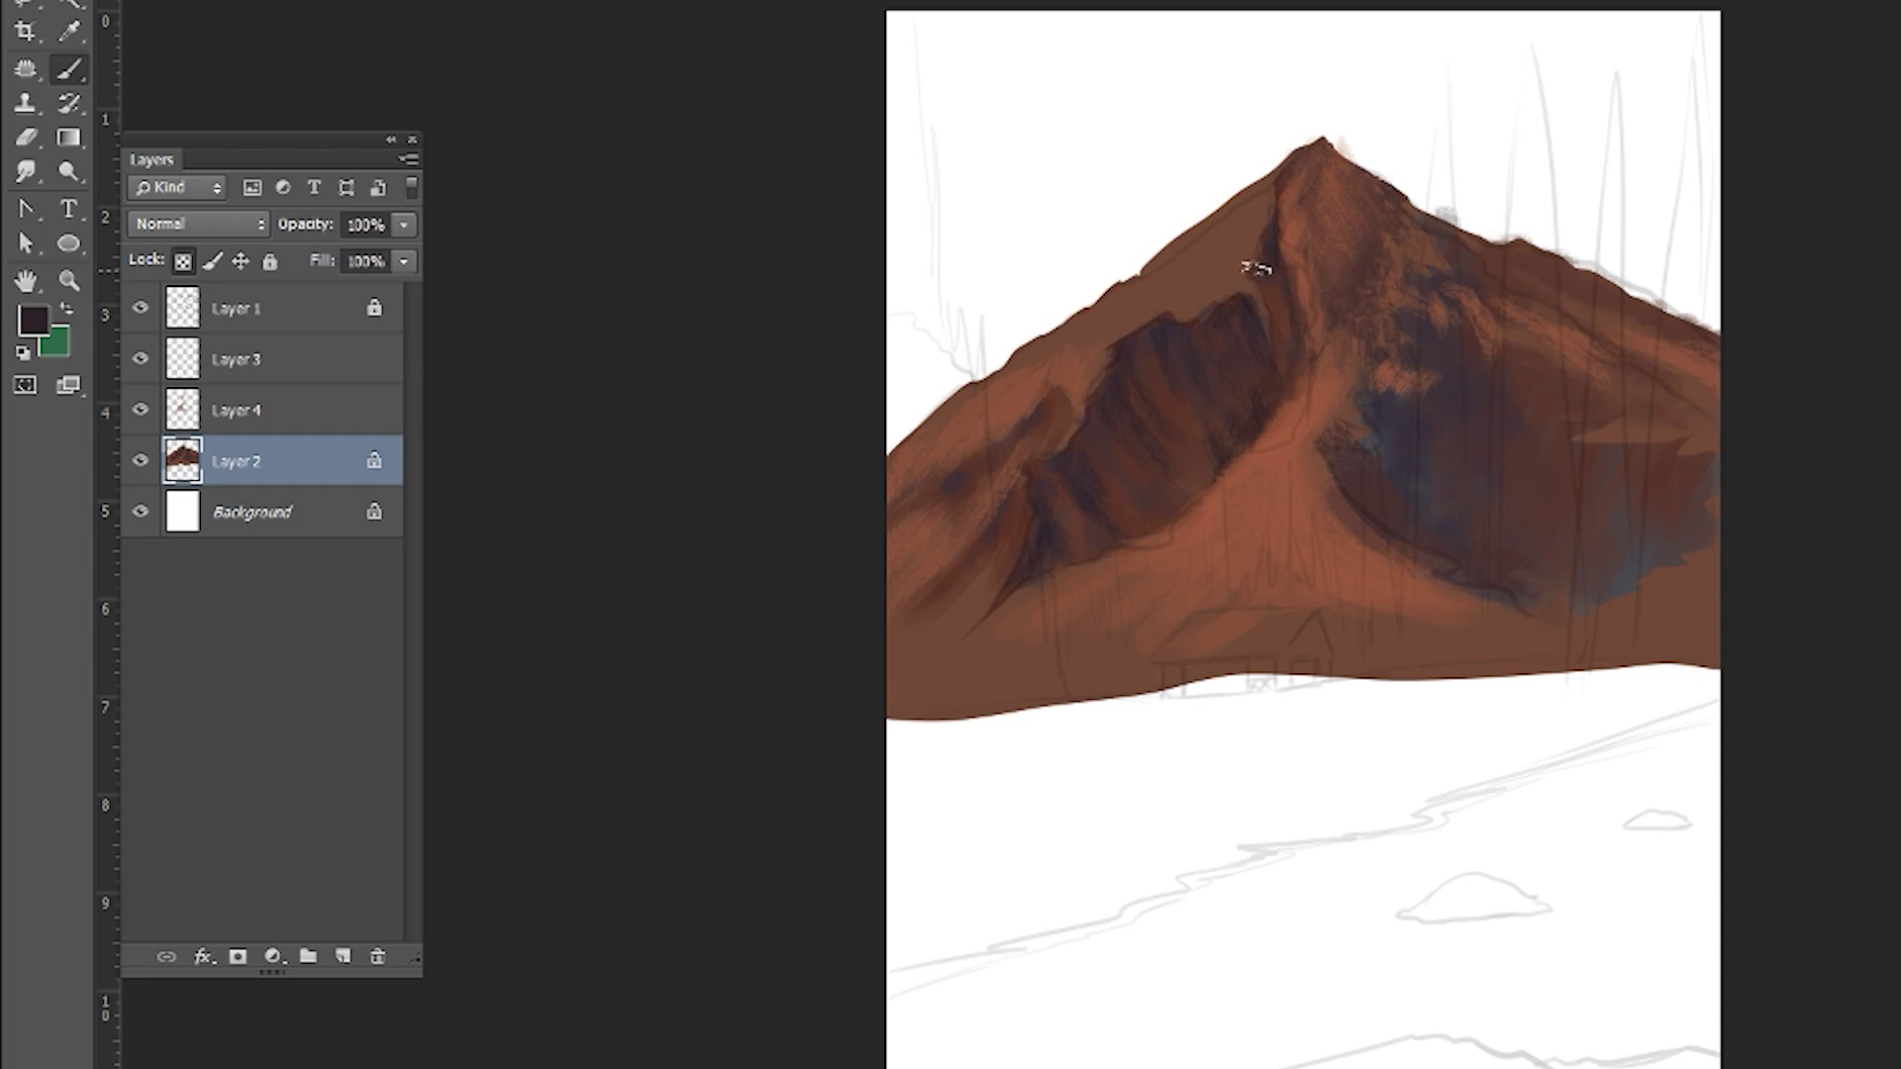
left_click_drag(1332, 148, 1305, 201)
- On a new layer, lasso the left ridge and fill it with light grey
left_click(236, 410)
key("ctrl+shift+alt+n")
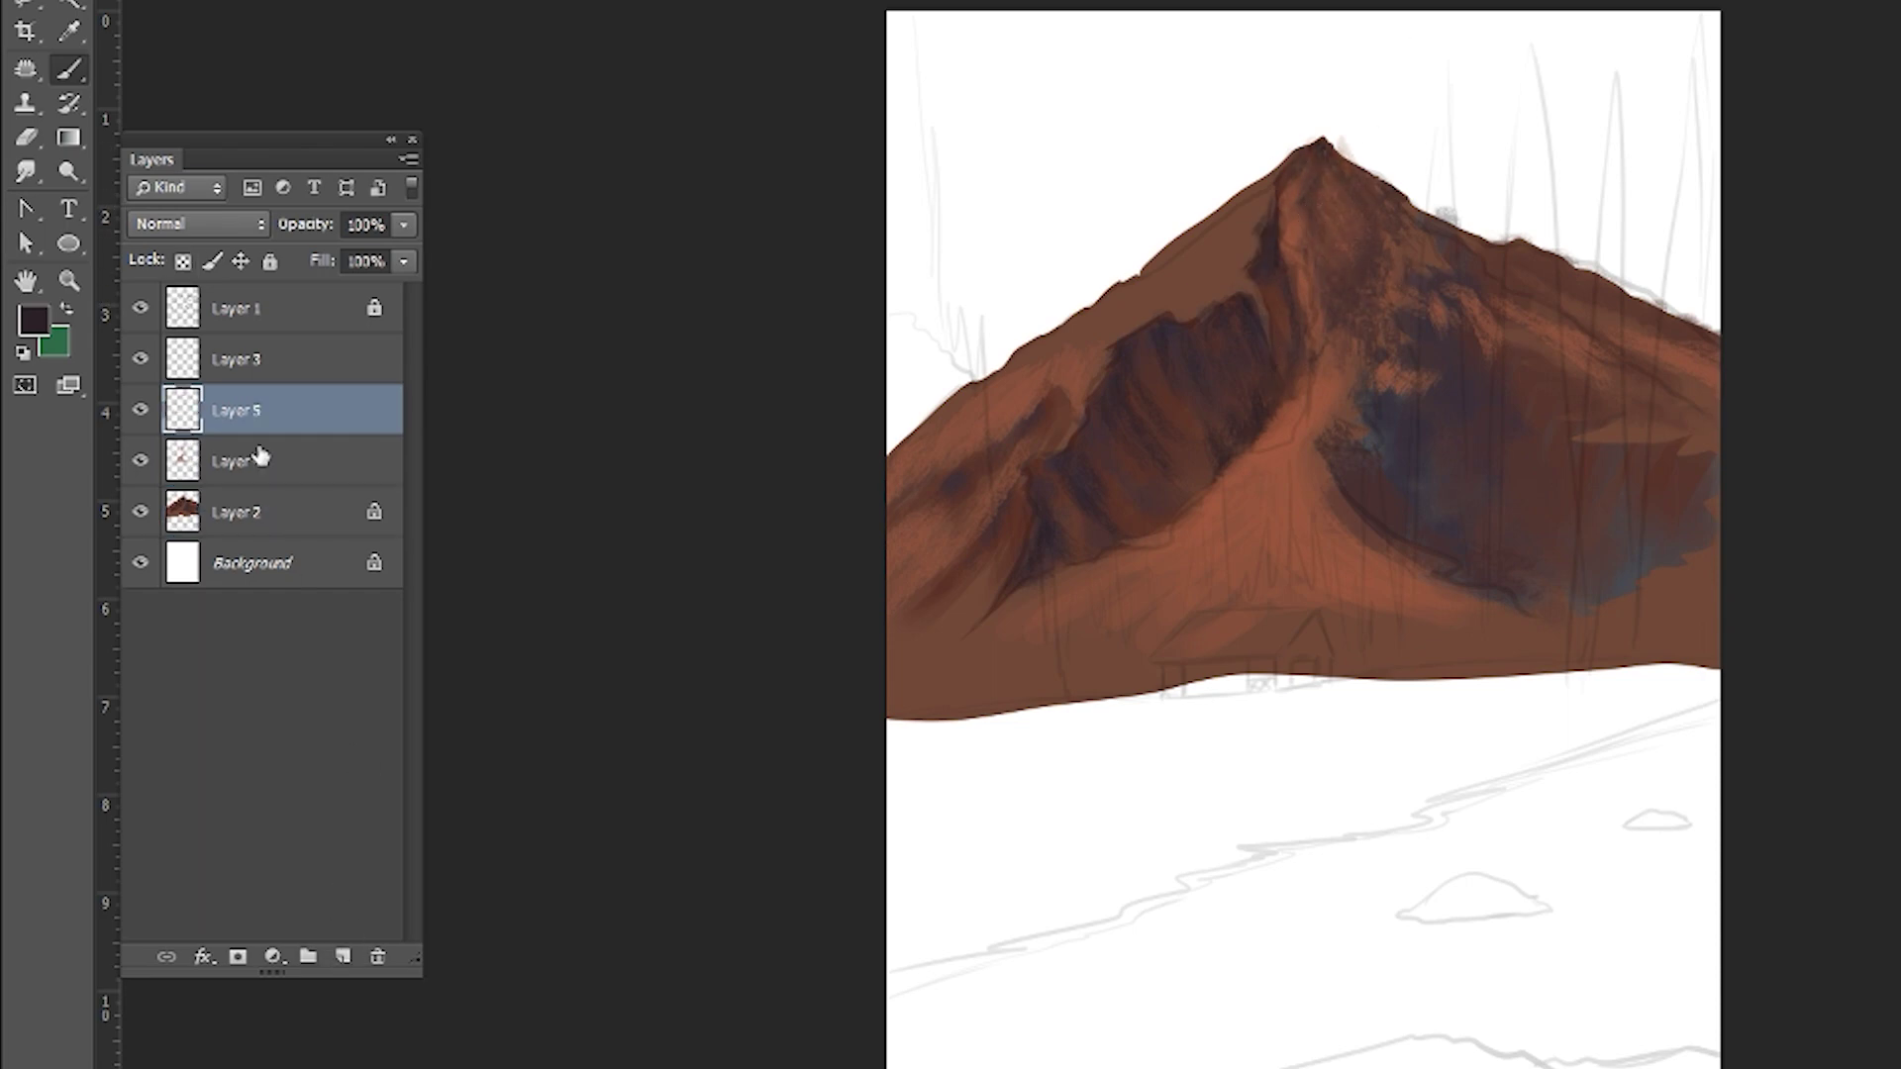
key("l")
mouse_move(976, 381)
left_mouse_down()
mouse_move(1249, 297)
mouse_move(889, 483)
left_mouse_up()
left_click(33, 319)
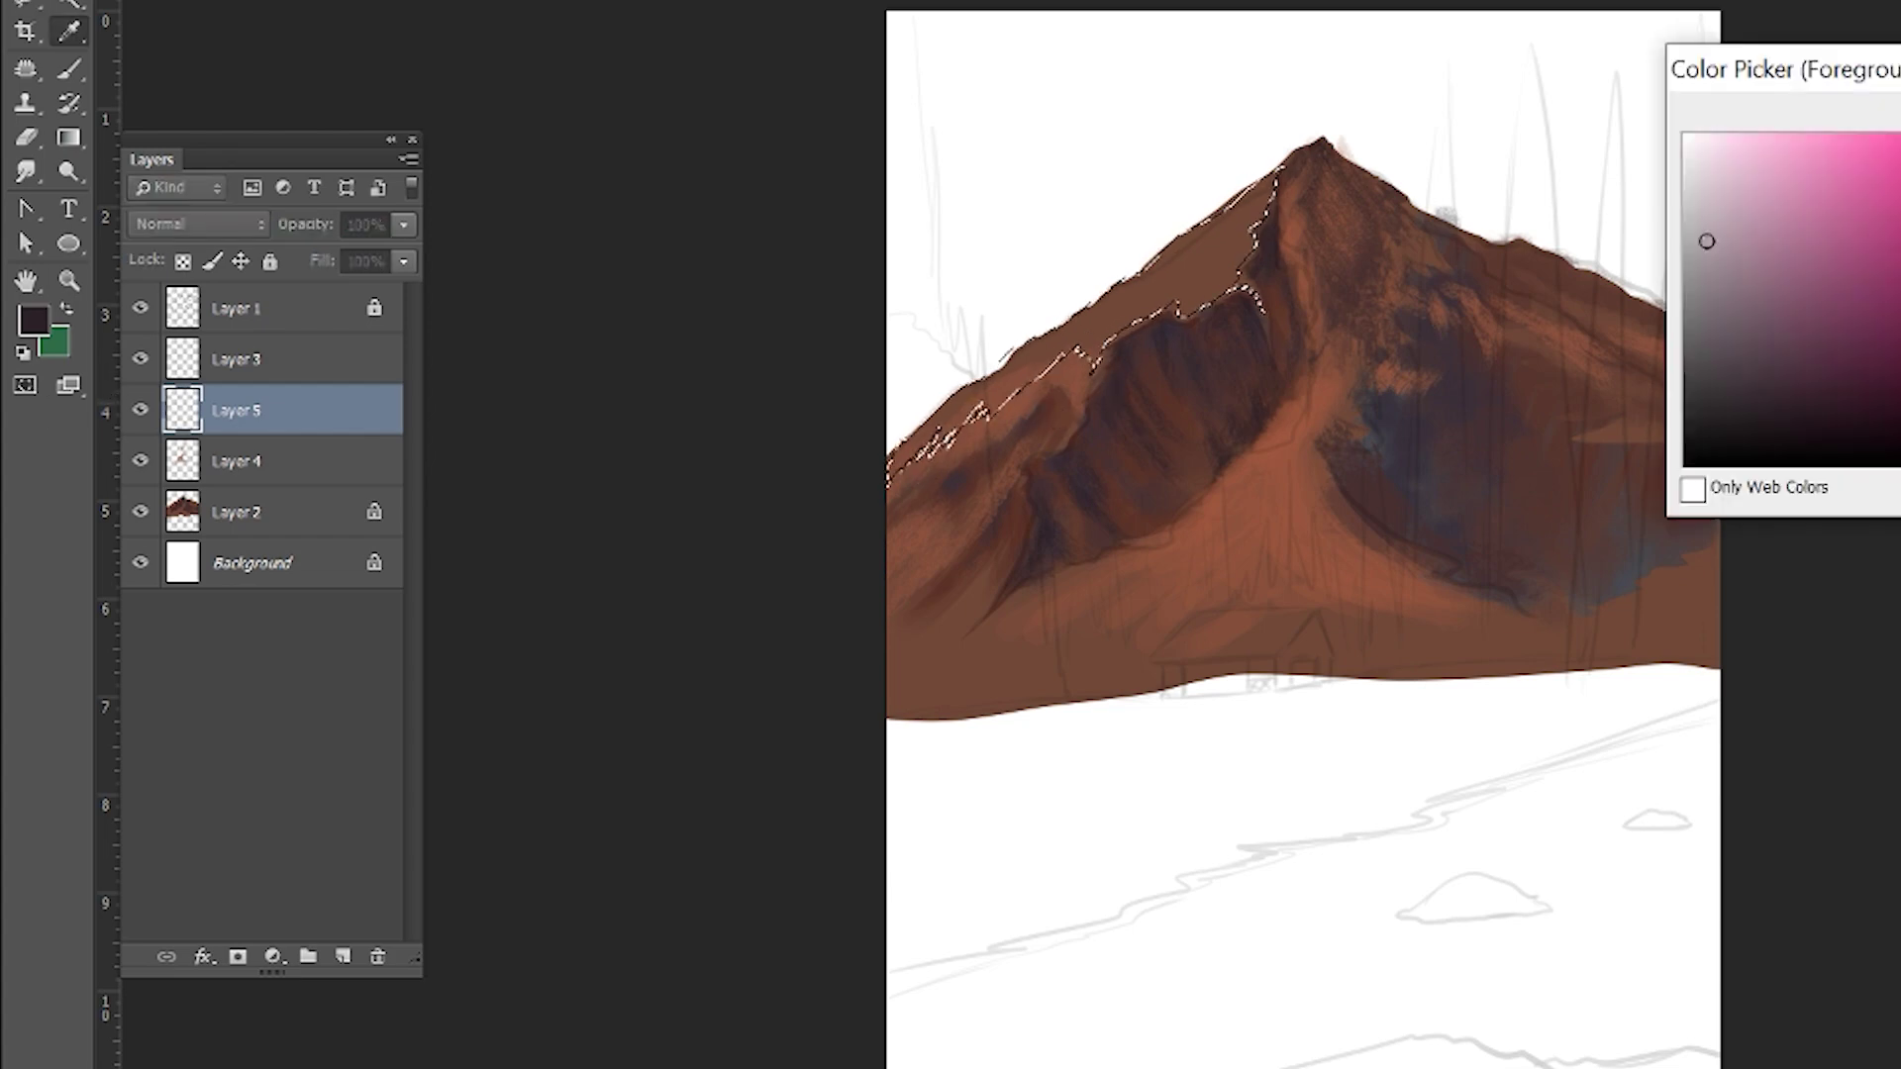
left_click(1705, 217)
key("Return")
key("alt+BackSpace")
key("ctrl+d")
- Brighten the left ridge's snow with near-white brush strokes
key("b")
left_click(277, 524)
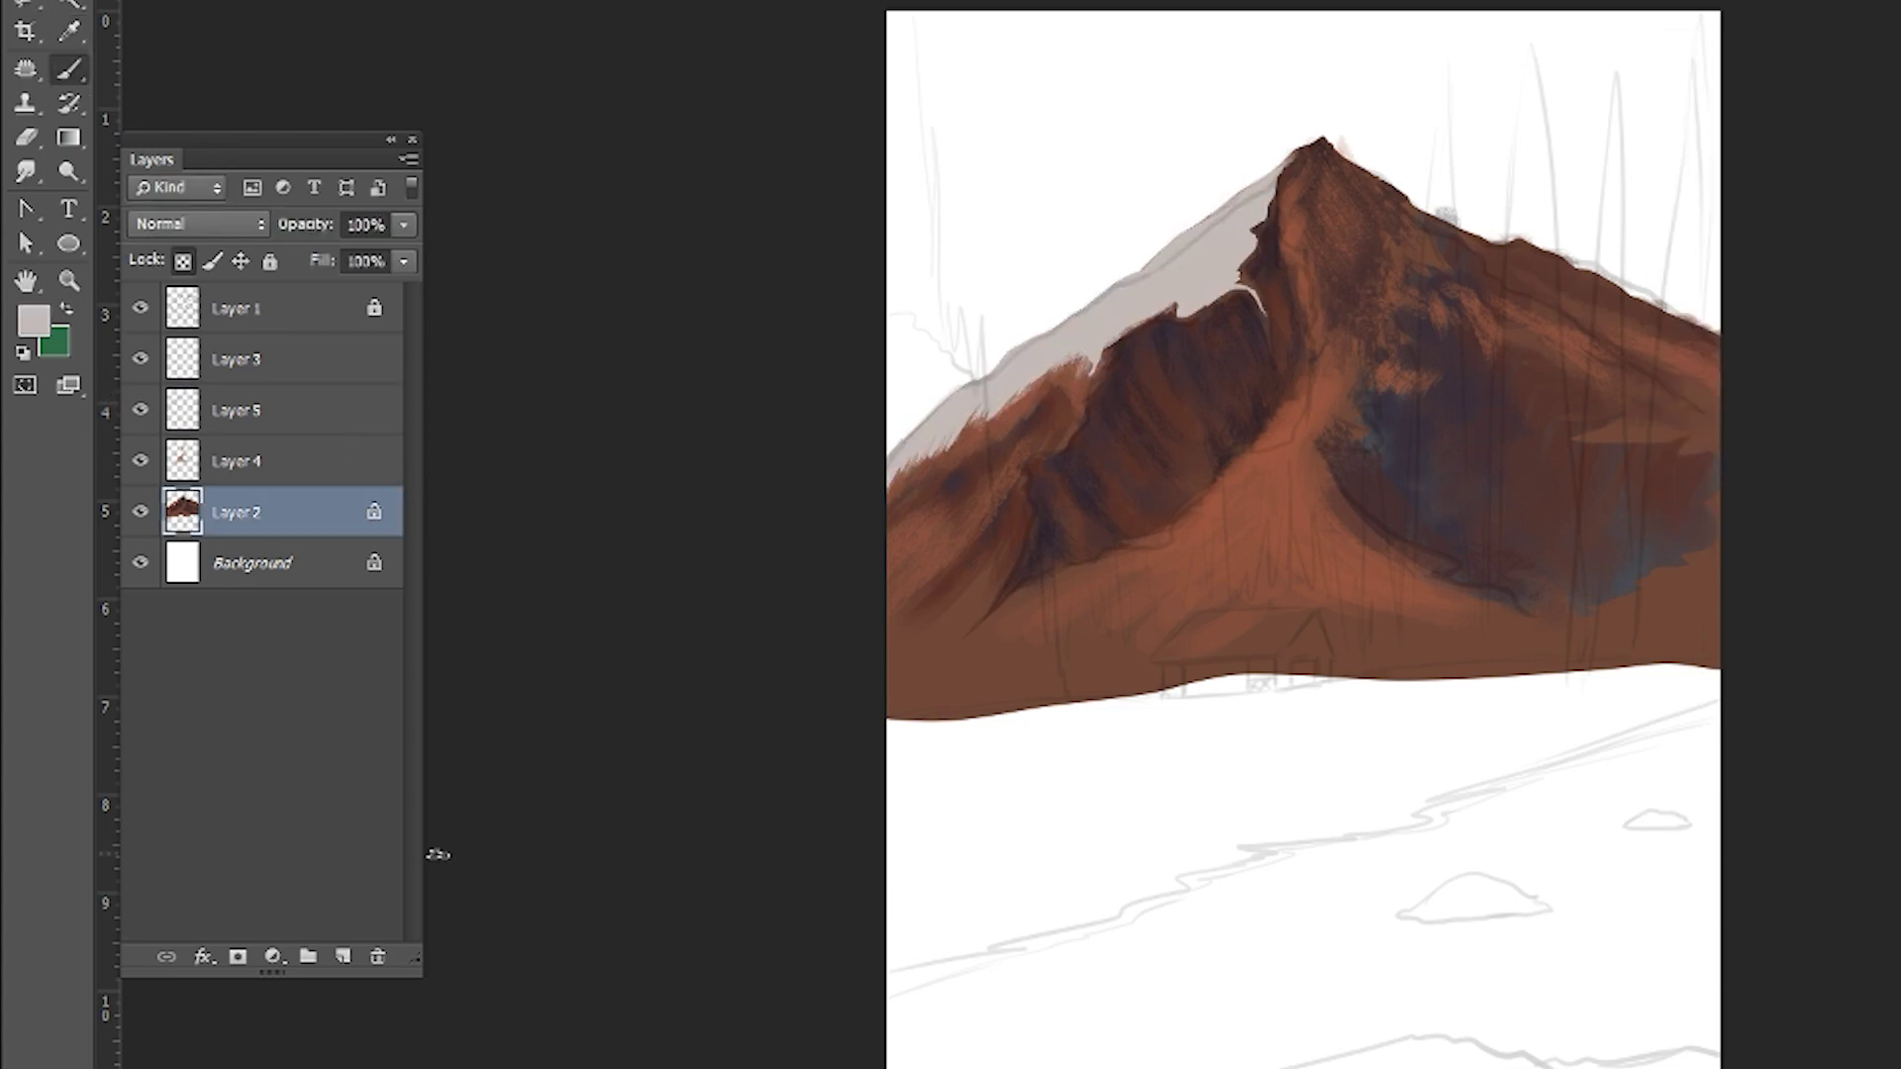
left_click(277, 410)
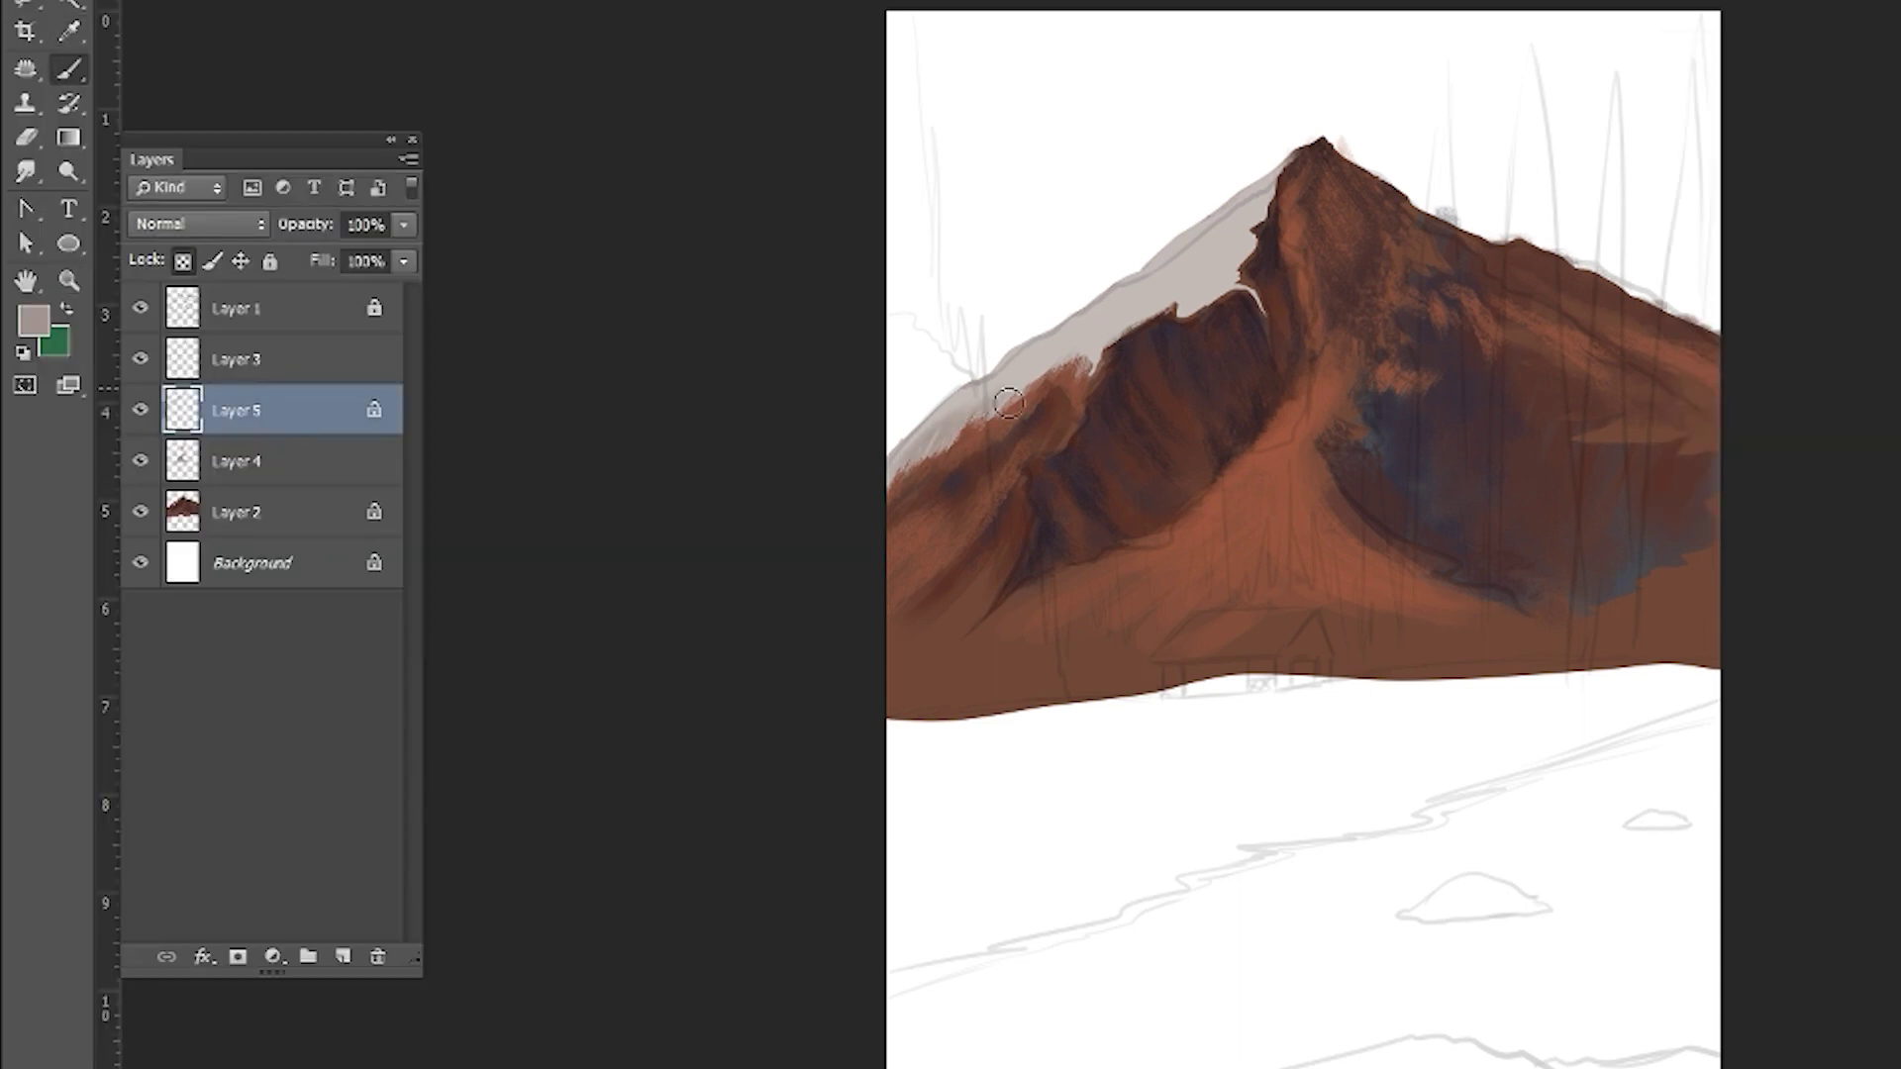
mouse_move(1008, 402)
left_mouse_down()
mouse_move(1266, 243)
mouse_move(1049, 357)
left_mouse_up()
left_click(1231, 199, "alt")
left_click_drag(1257, 198, 950, 416)
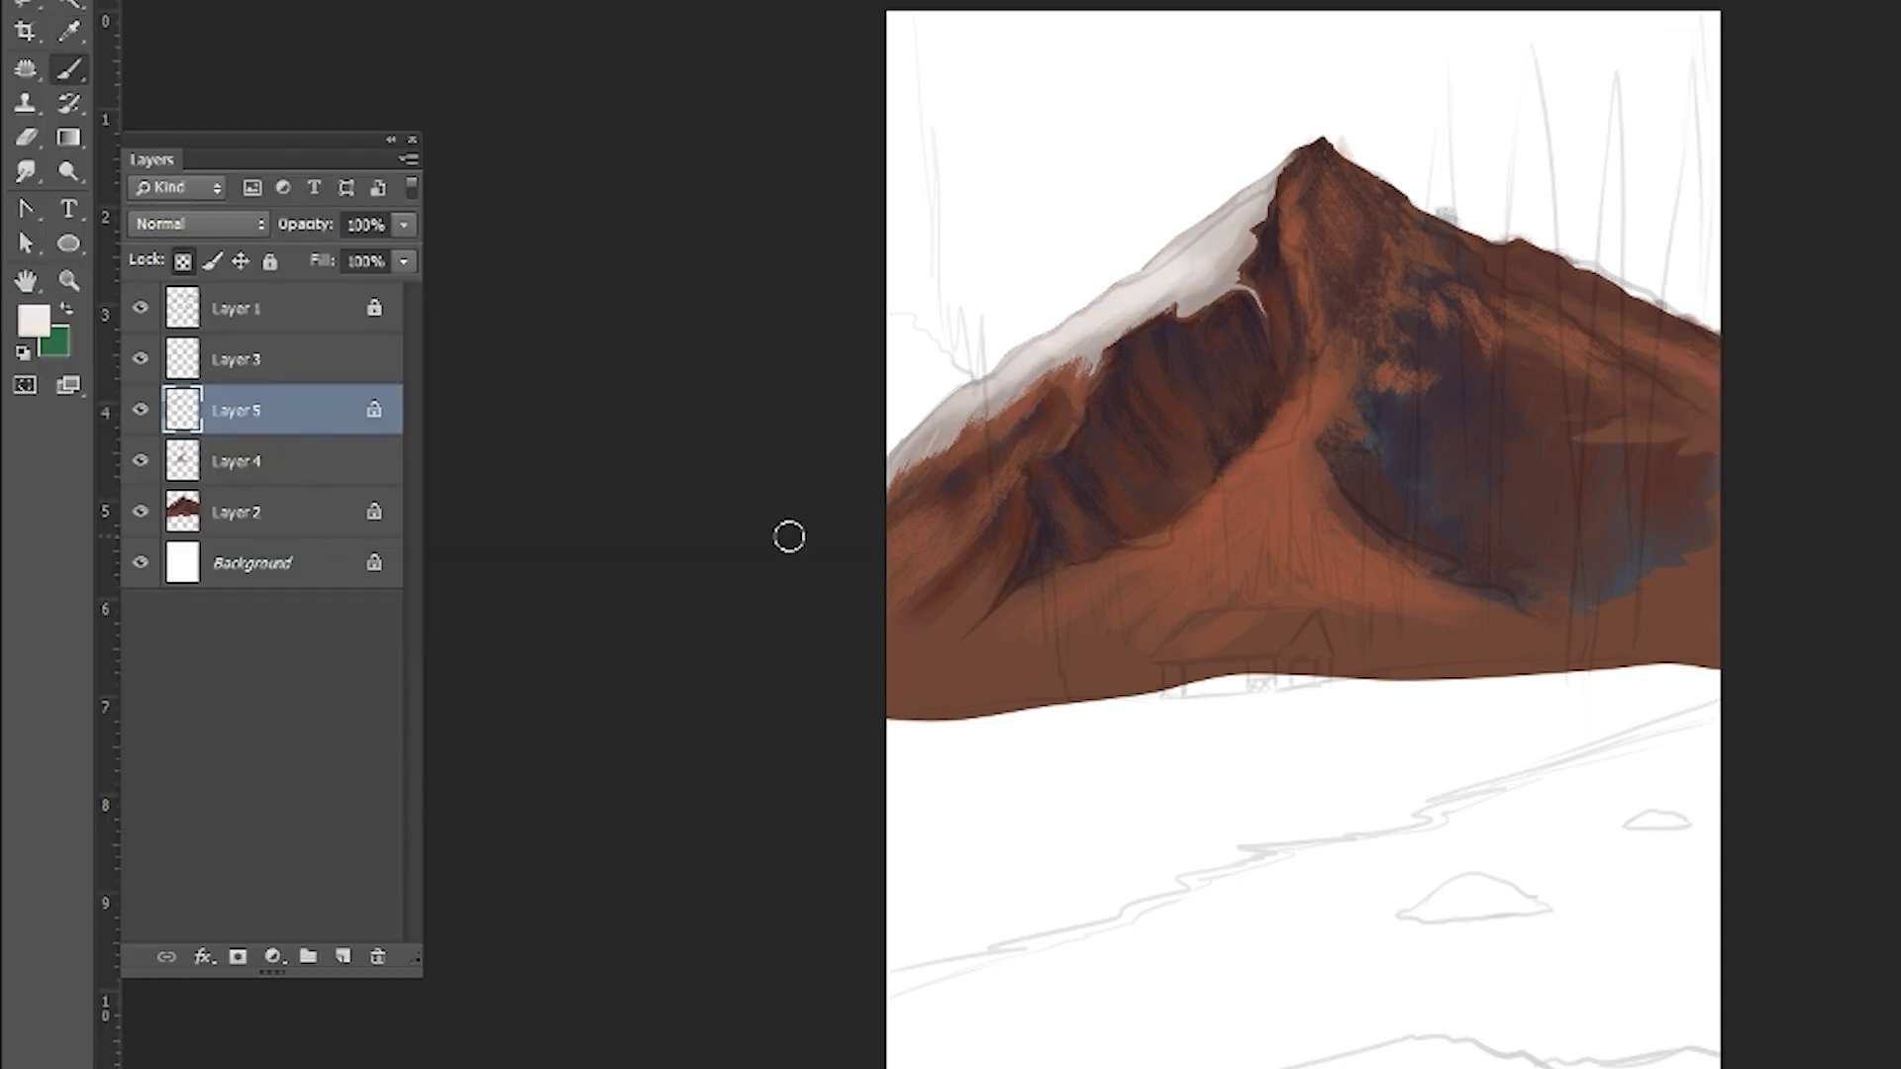
key("ctrl+shift+alt+n")
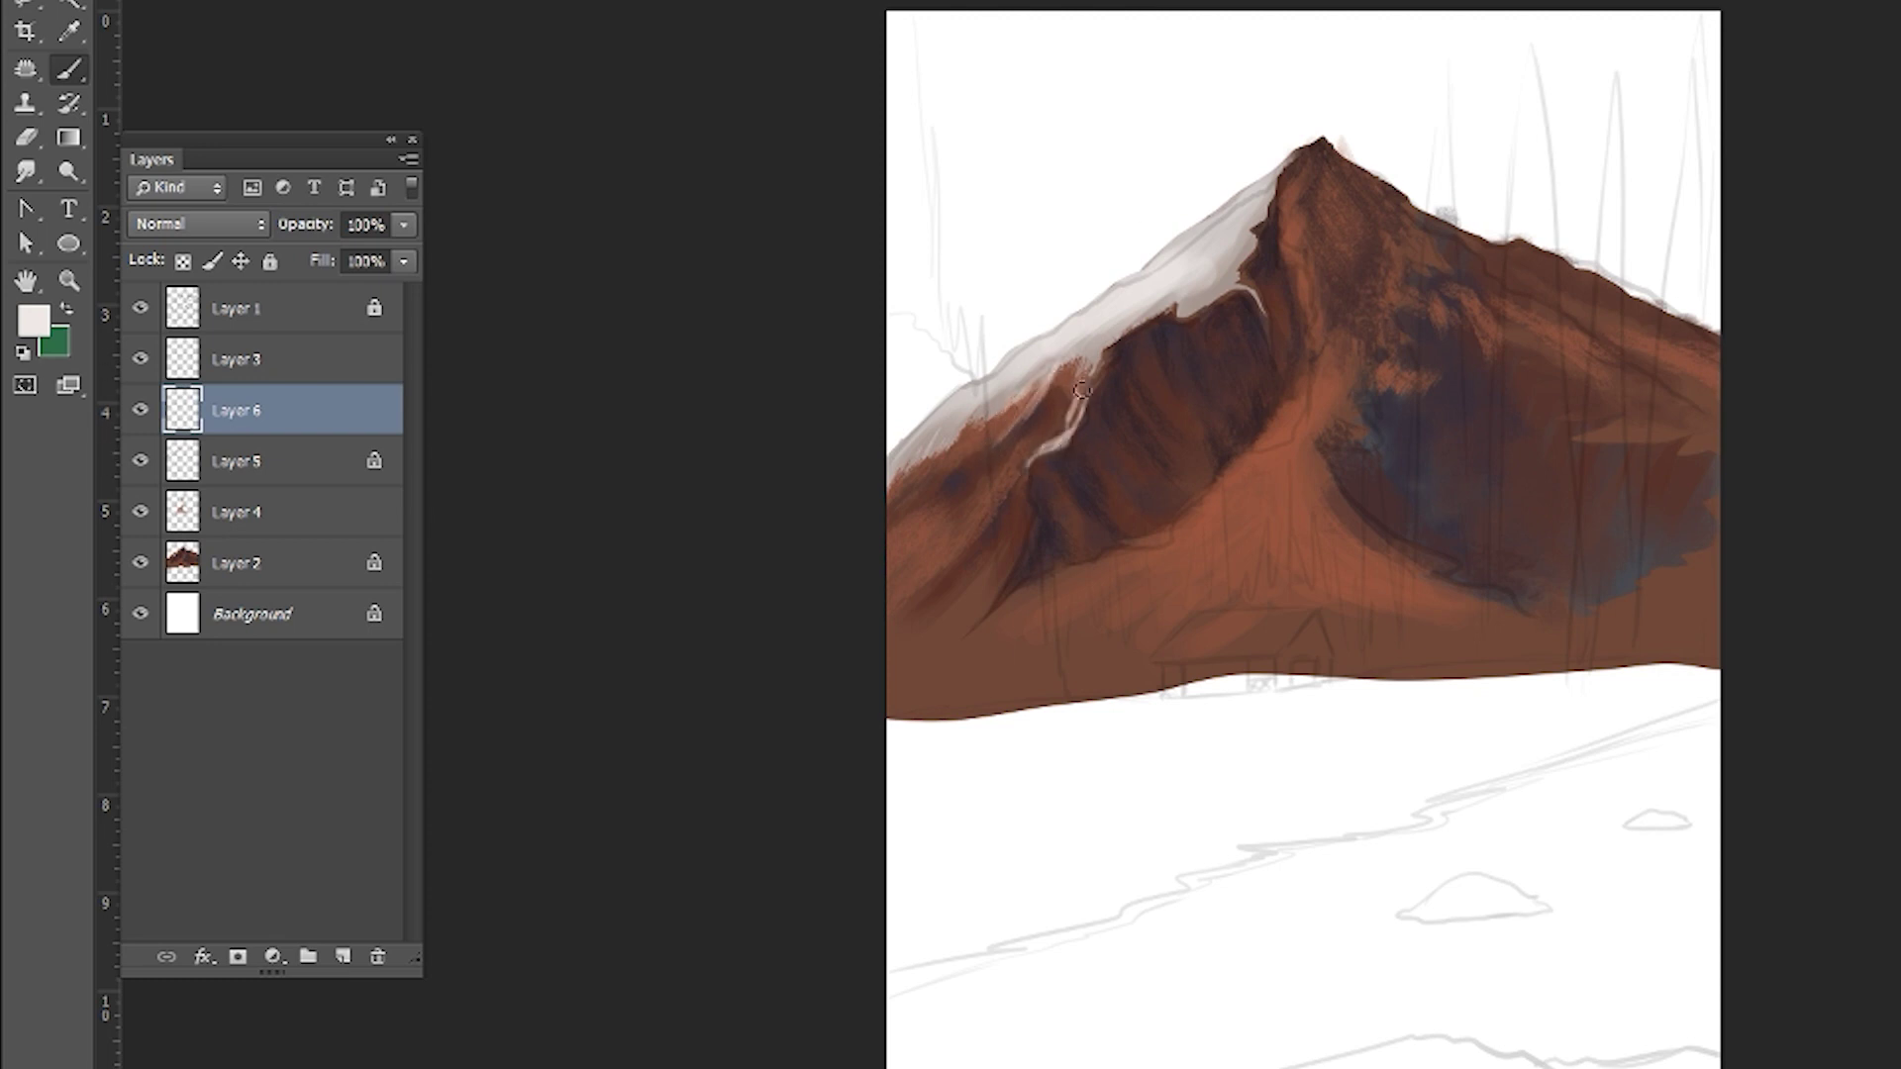
- Paint whitish and sampled pale pink strokes up the central slope and across the lower slopes
left_click_drag(915, 558, 932, 531)
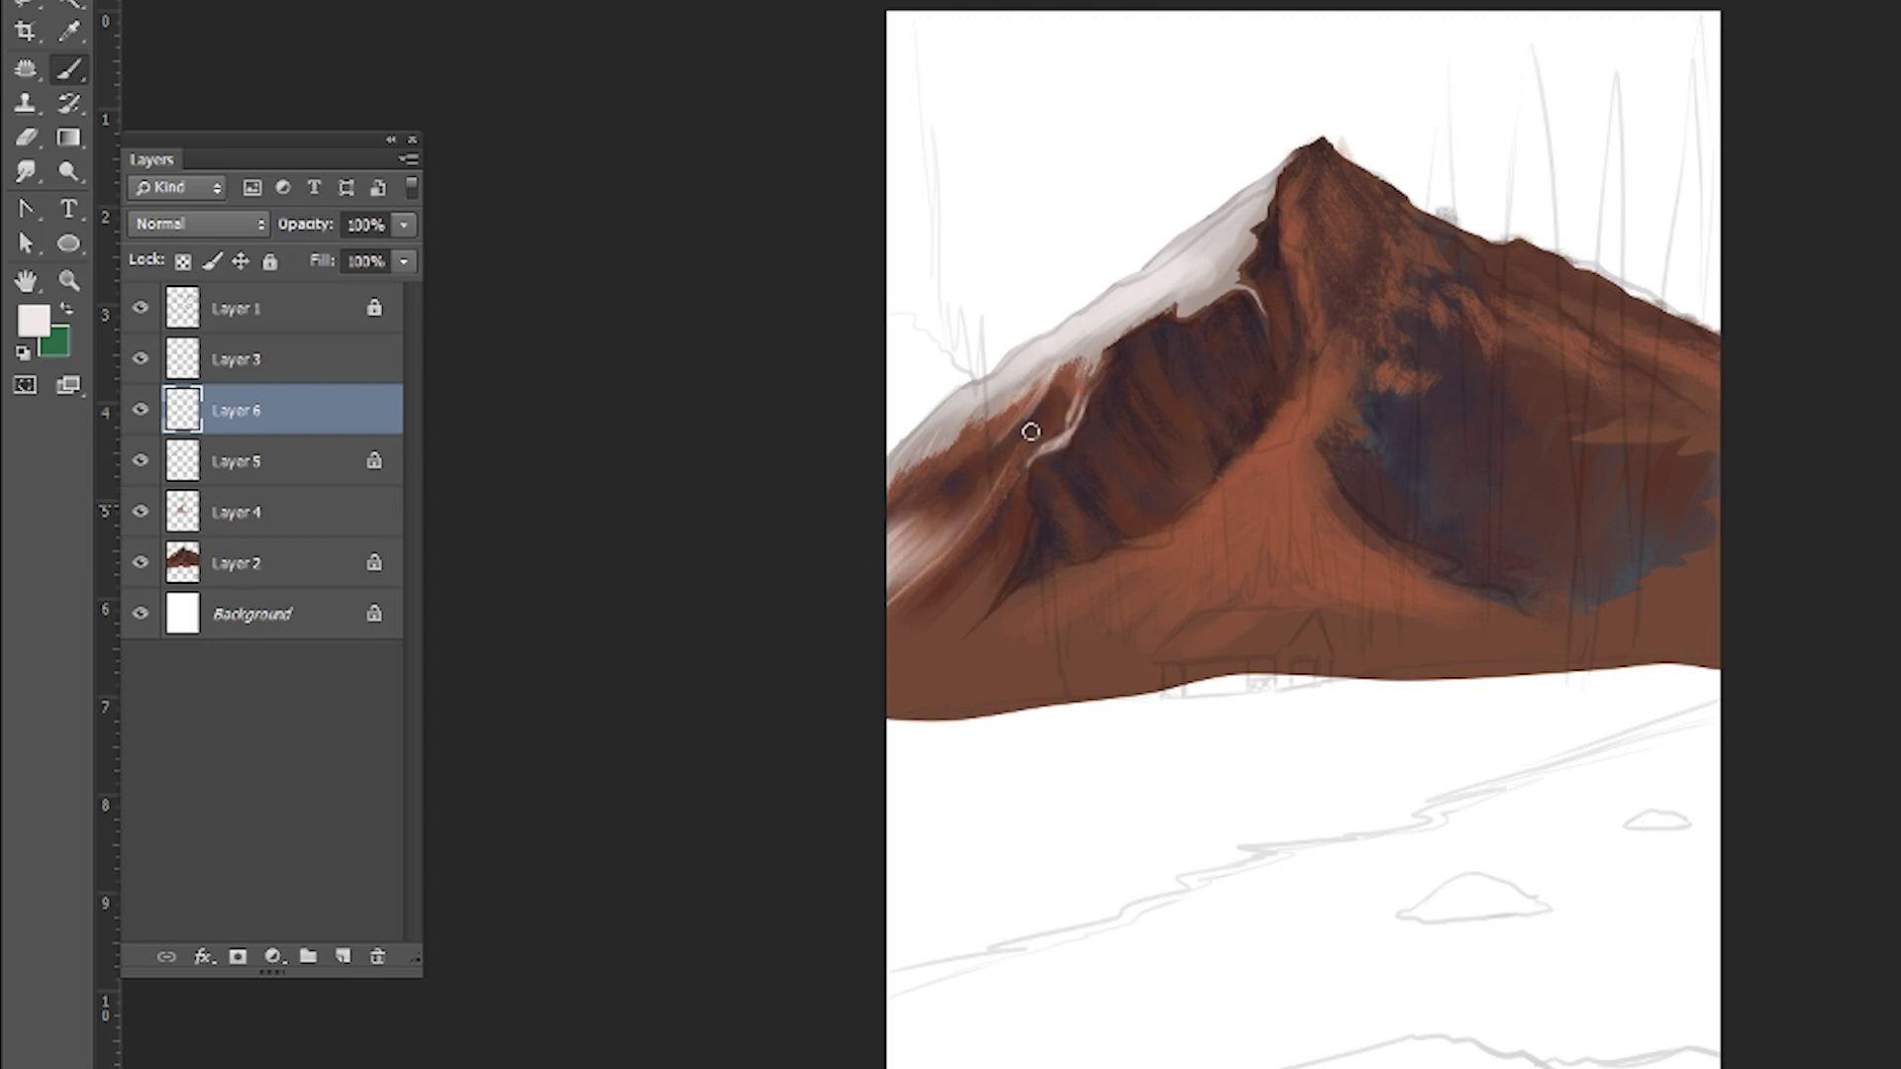
left_click_drag(903, 609, 970, 533)
mouse_move(980, 629)
left_mouse_down()
mouse_move(1114, 566)
mouse_move(1260, 433)
mouse_move(1341, 419)
left_mouse_up()
left_click(1060, 585, "alt")
mouse_move(1340, 537)
left_mouse_down()
mouse_move(1348, 505)
mouse_move(1456, 598)
mouse_move(1317, 594)
left_mouse_up()
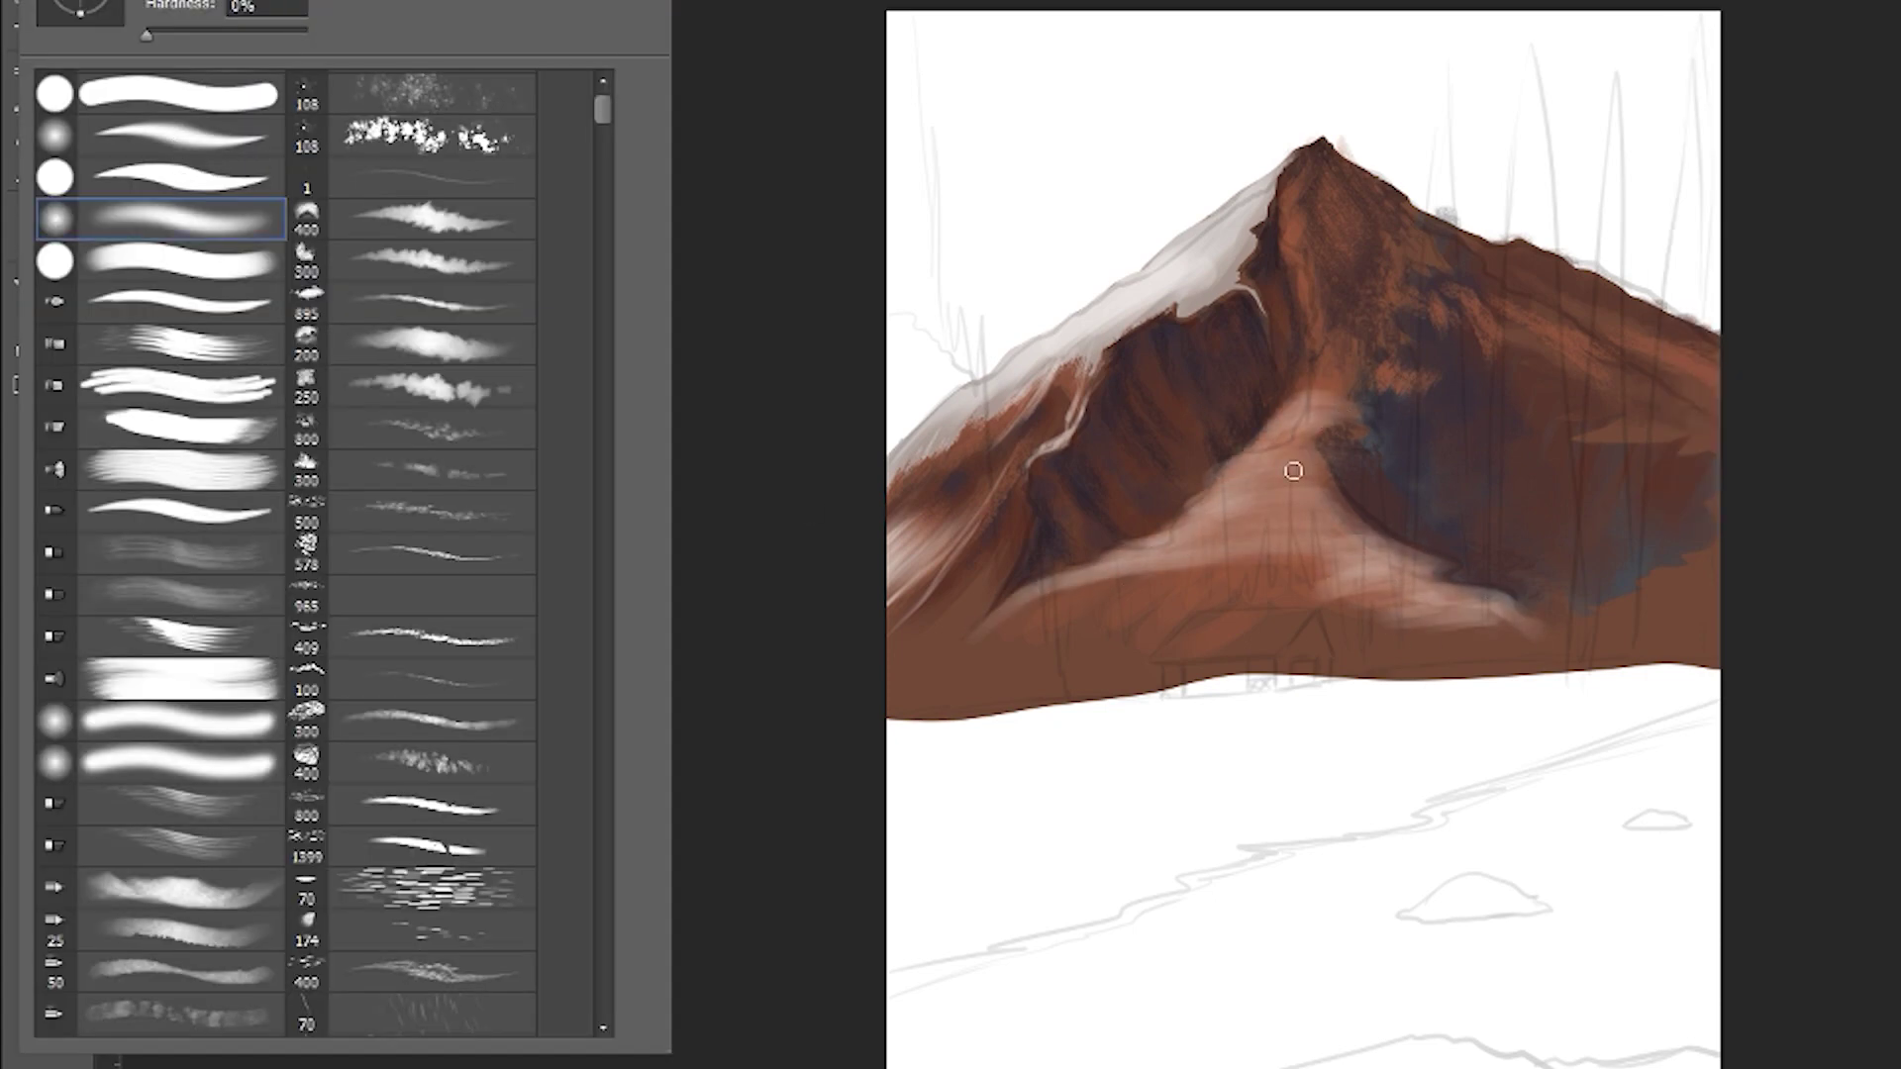
mouse_move(1188, 614)
left_mouse_down()
mouse_move(1287, 495)
mouse_move(1347, 544)
left_mouse_up()
mouse_move(1218, 555)
left_mouse_down()
mouse_move(1441, 589)
mouse_move(1276, 621)
left_mouse_up()
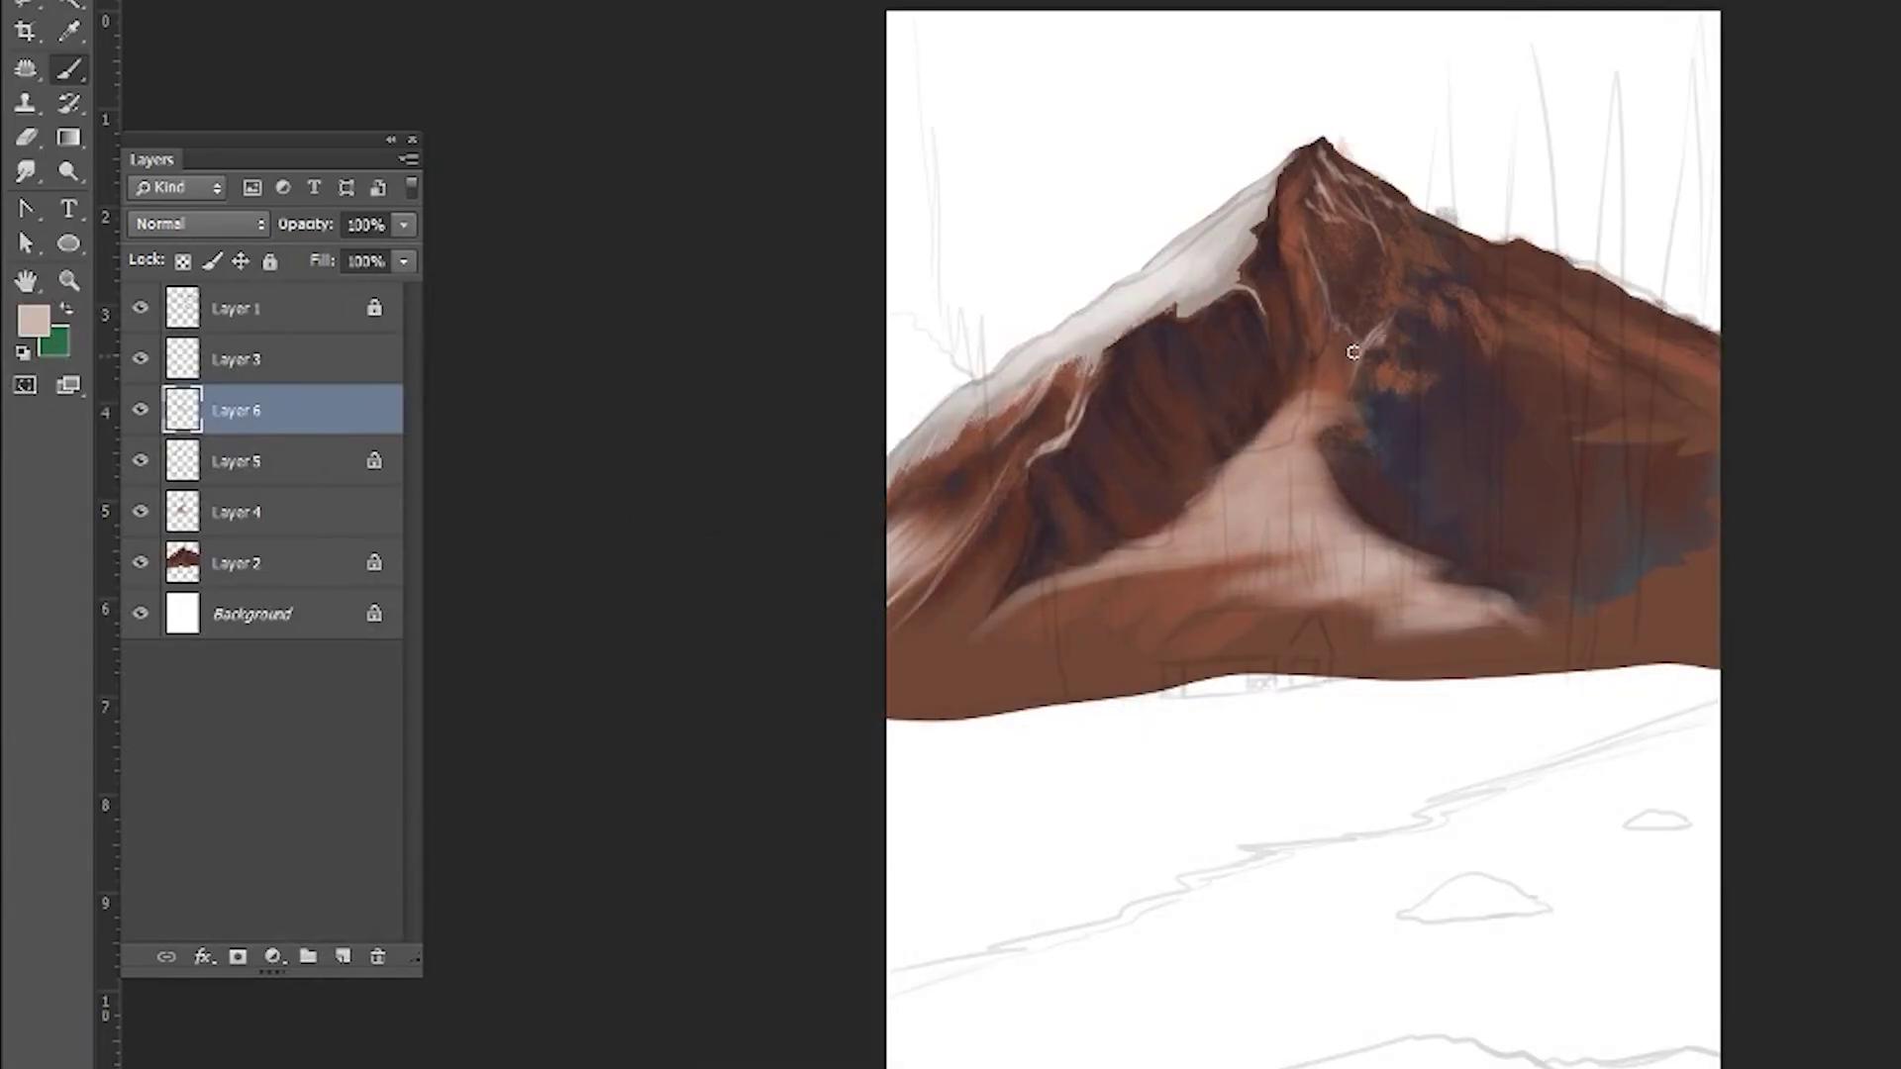
- Dock the brush settings, then lasso the right face and fill it with grey-blue
key("F5")
left_click_drag(1137, 359, 468, 8)
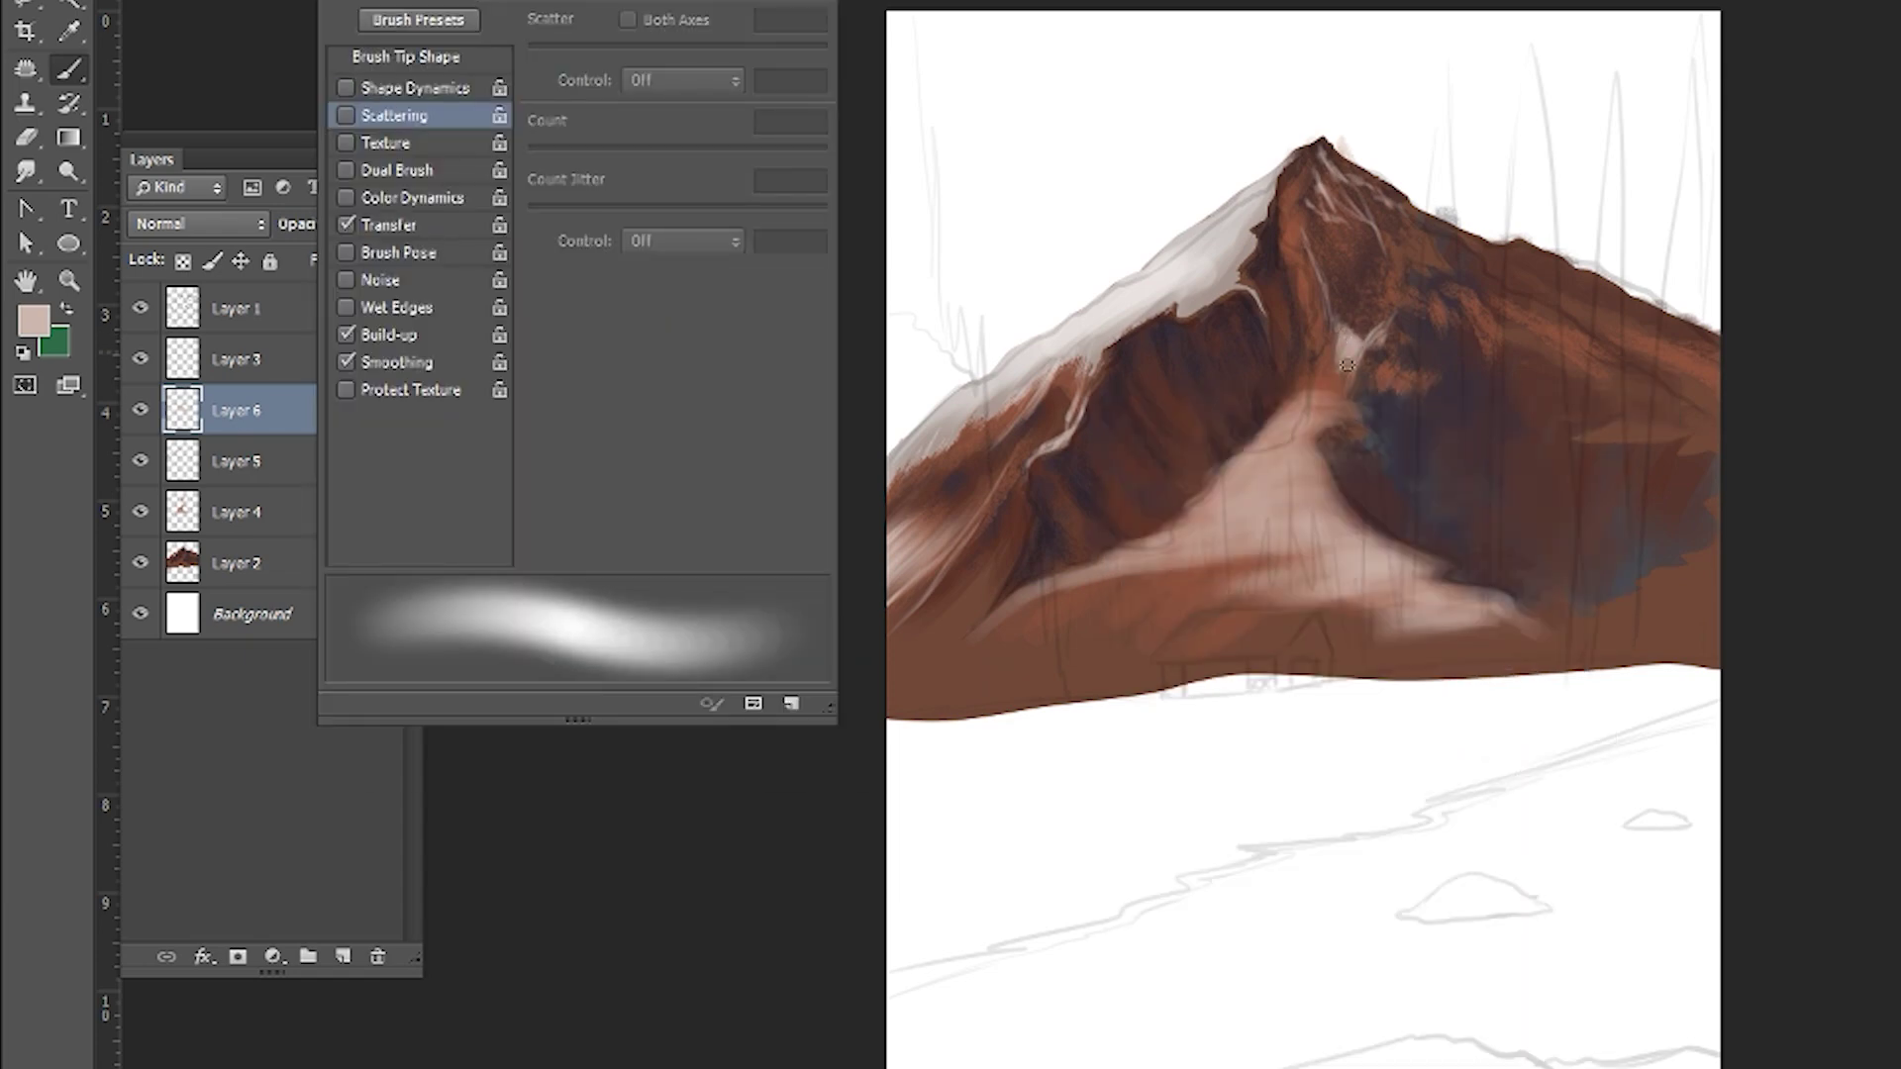
key("l")
left_click_drag(1425, 214, 1431, 224)
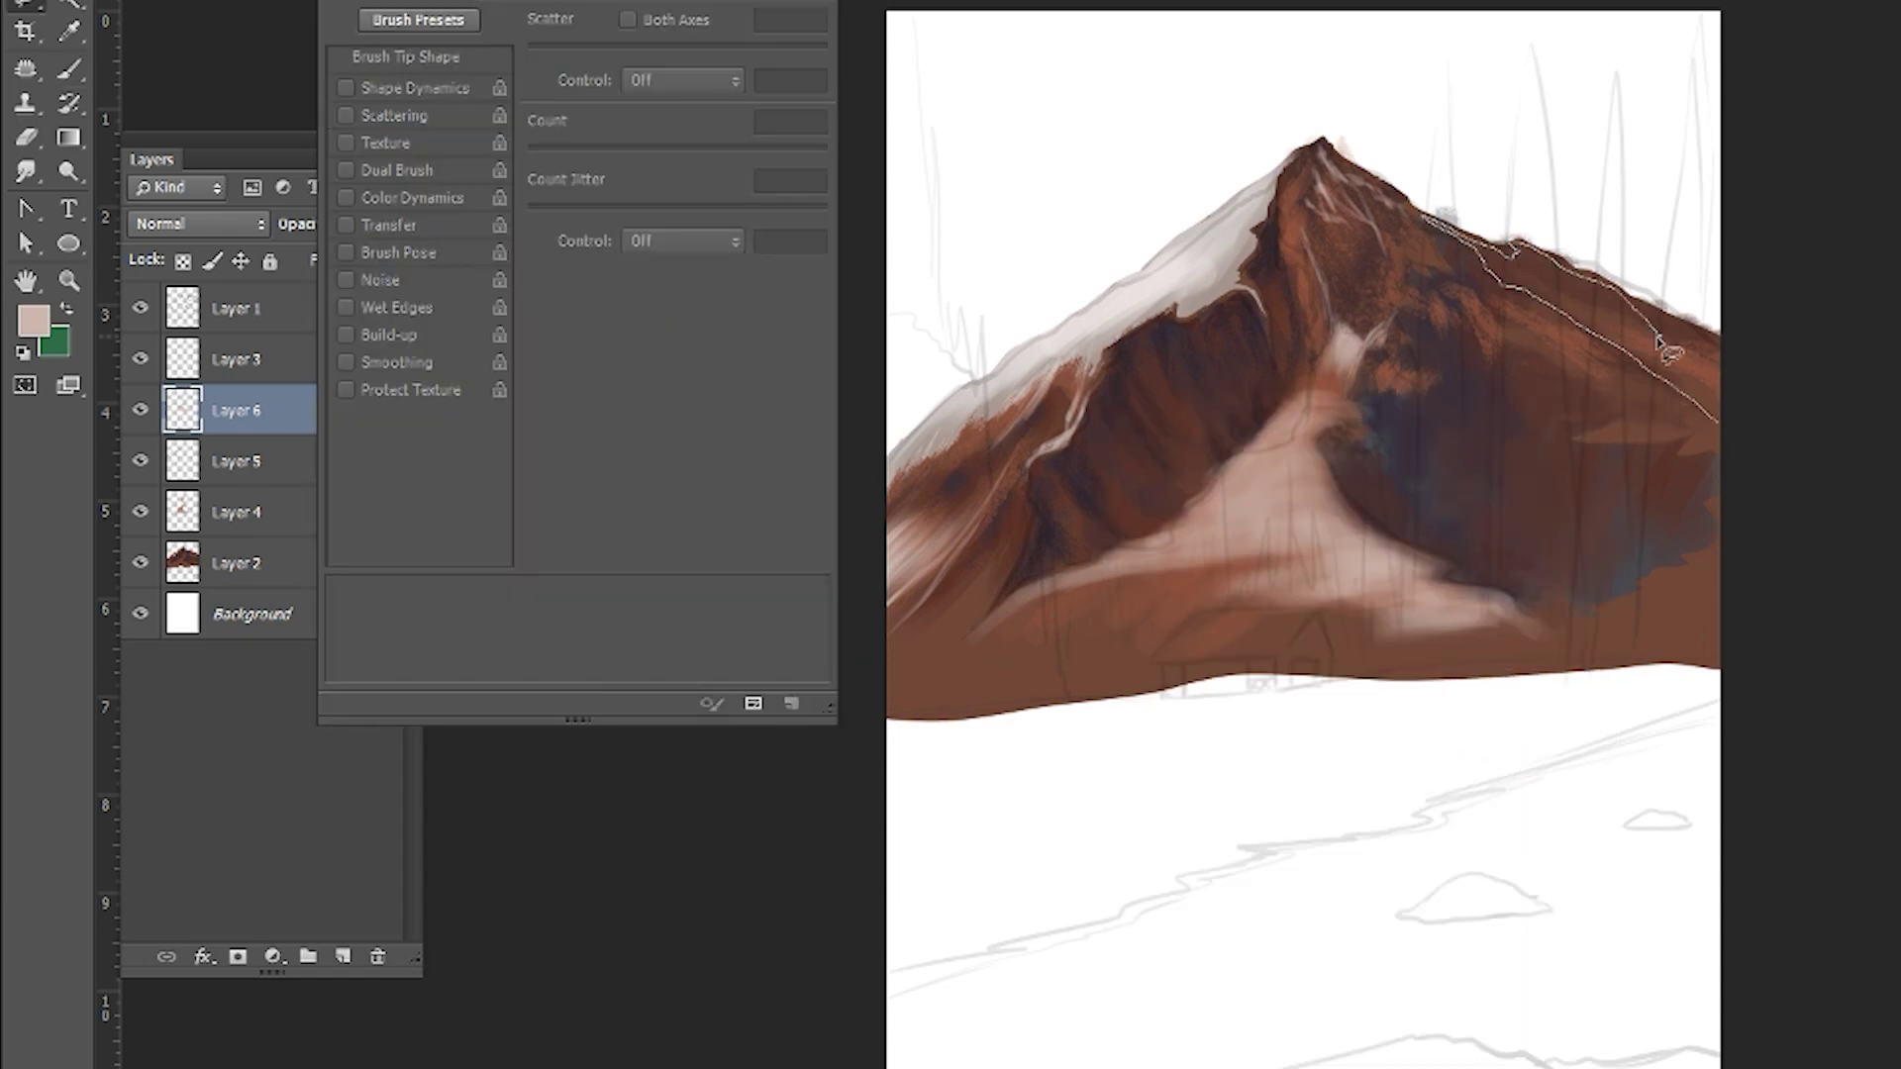
left_click_drag(1569, 453, 1747, 443)
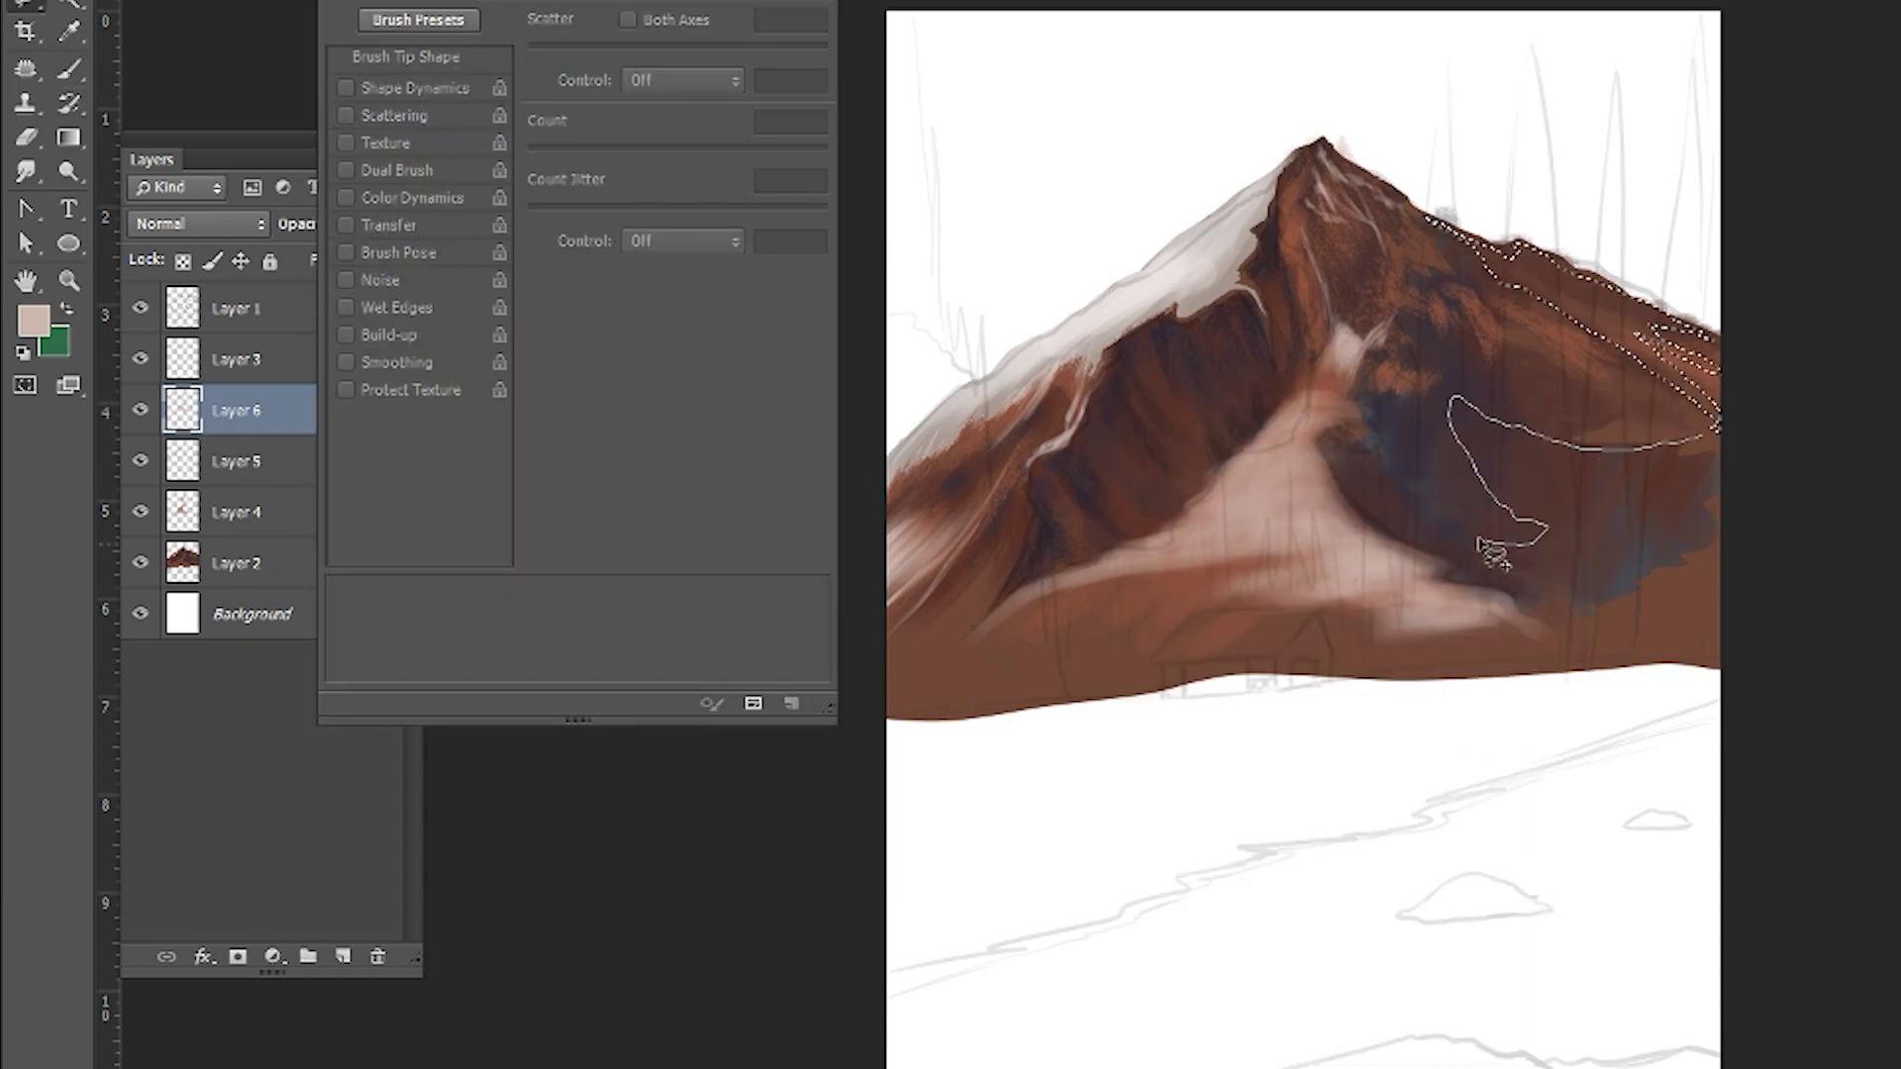
left_click(32, 320)
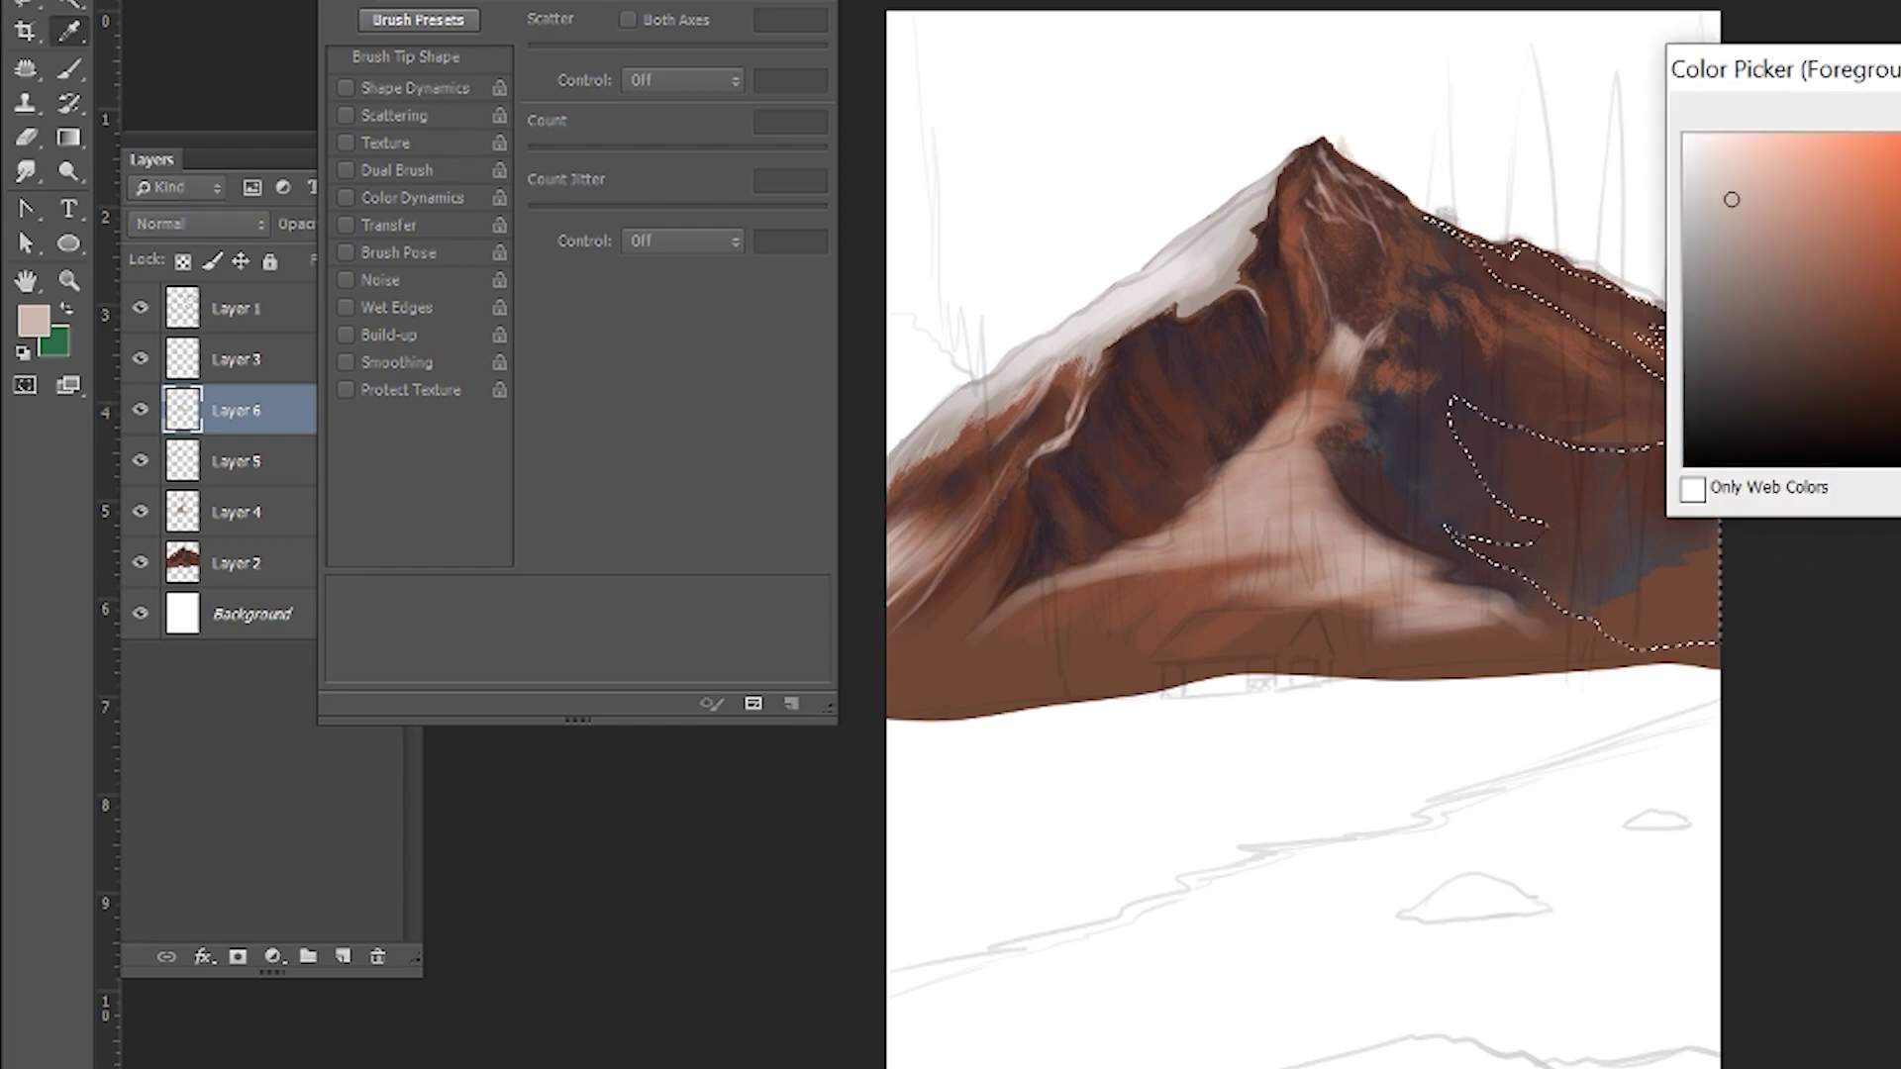
left_click(1754, 267)
key("Return")
key("alt+BackSpace")
key("ctrl+d")
- Paint sampled brown texture across the blue face with the 400 textured brush tip
key("b")
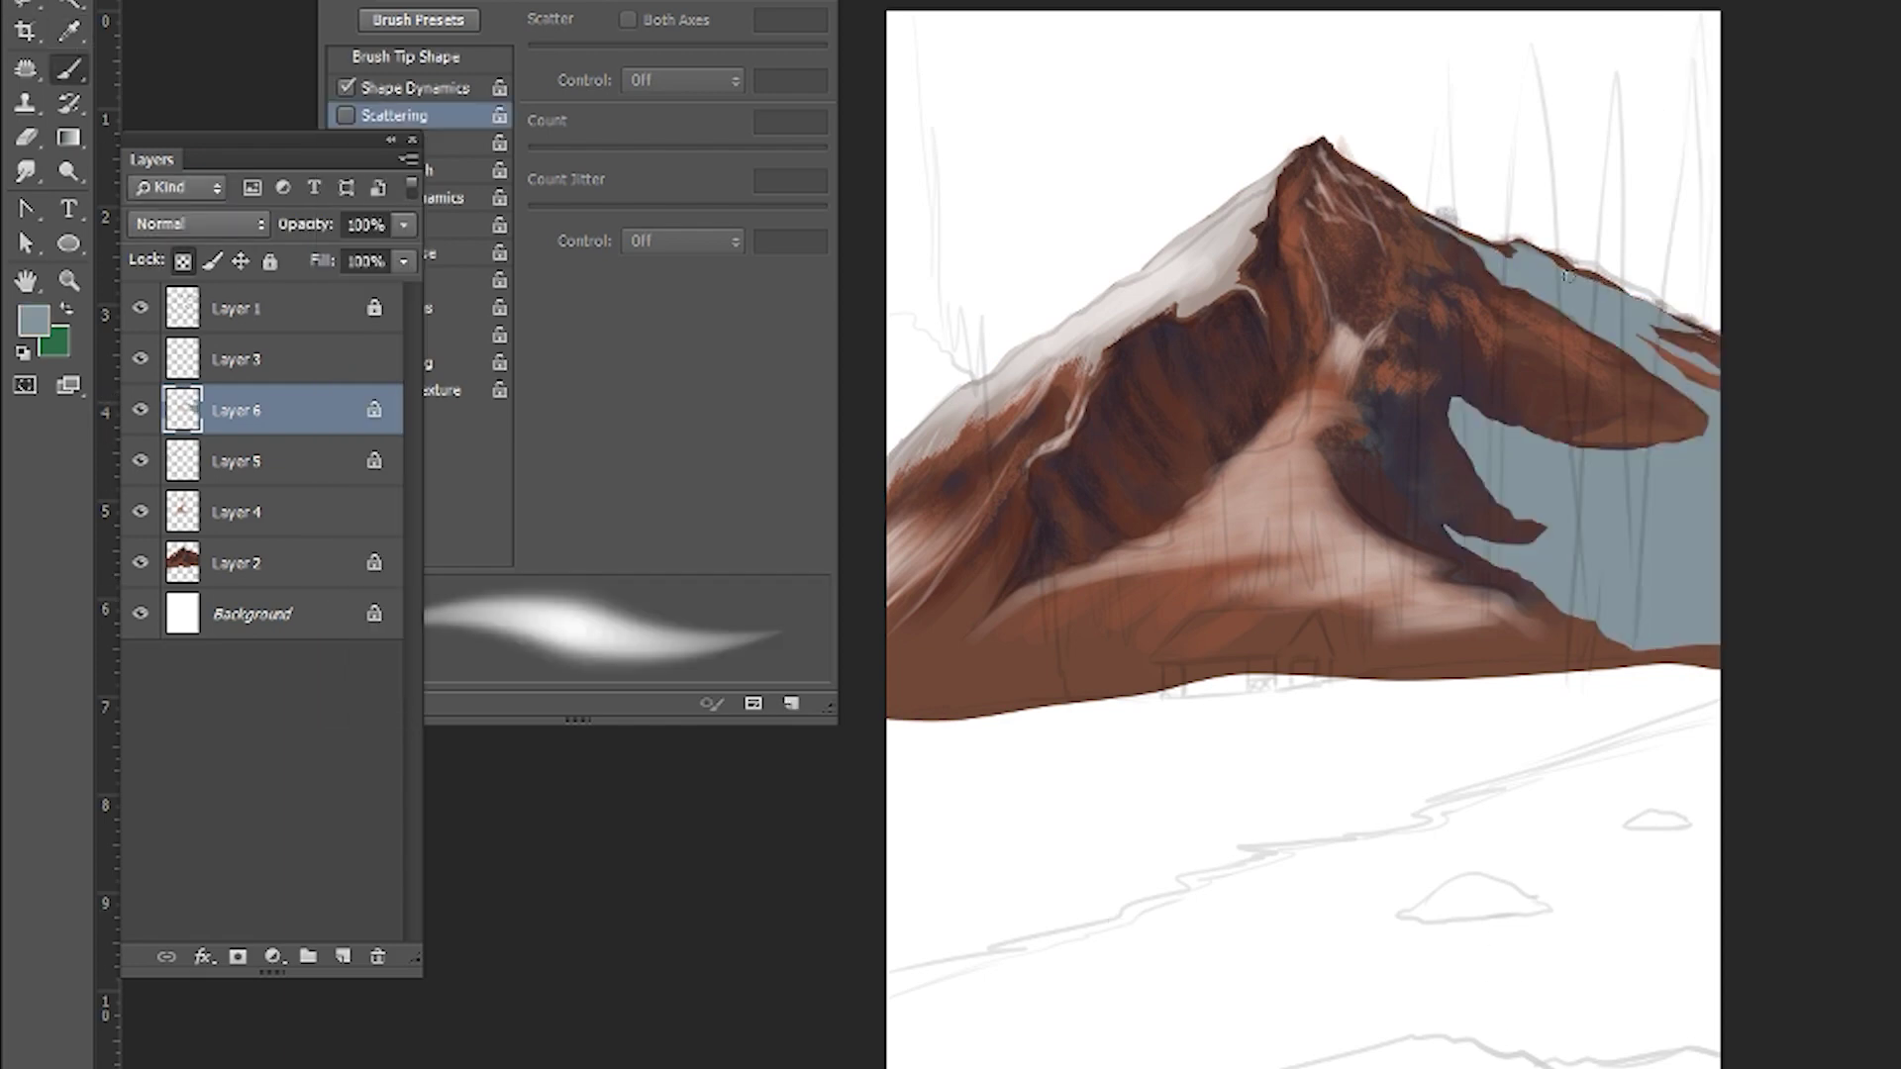
left_click(79, 2)
left_click(485, 772)
double_click(497, 724)
left_click(1490, 381, "alt")
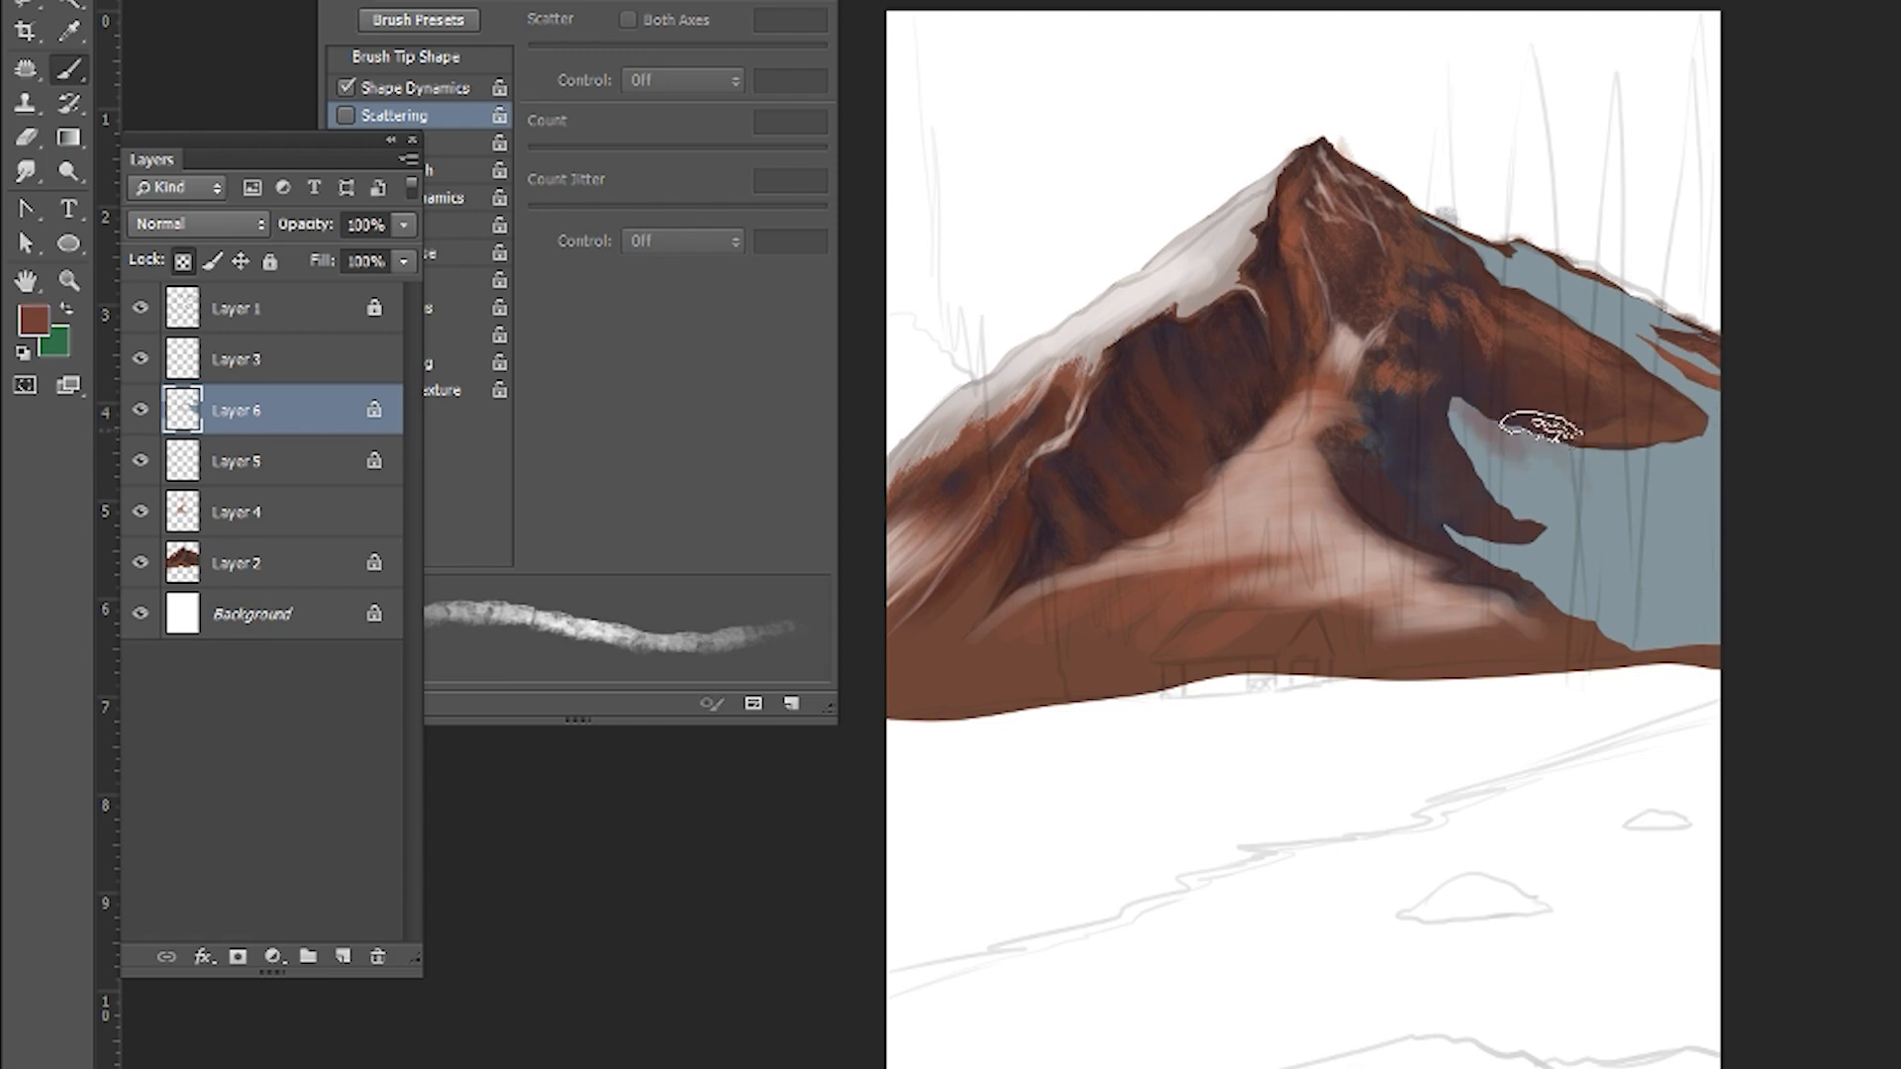
left_click_drag(1465, 426, 1544, 565)
left_click_drag(1611, 425, 1506, 423)
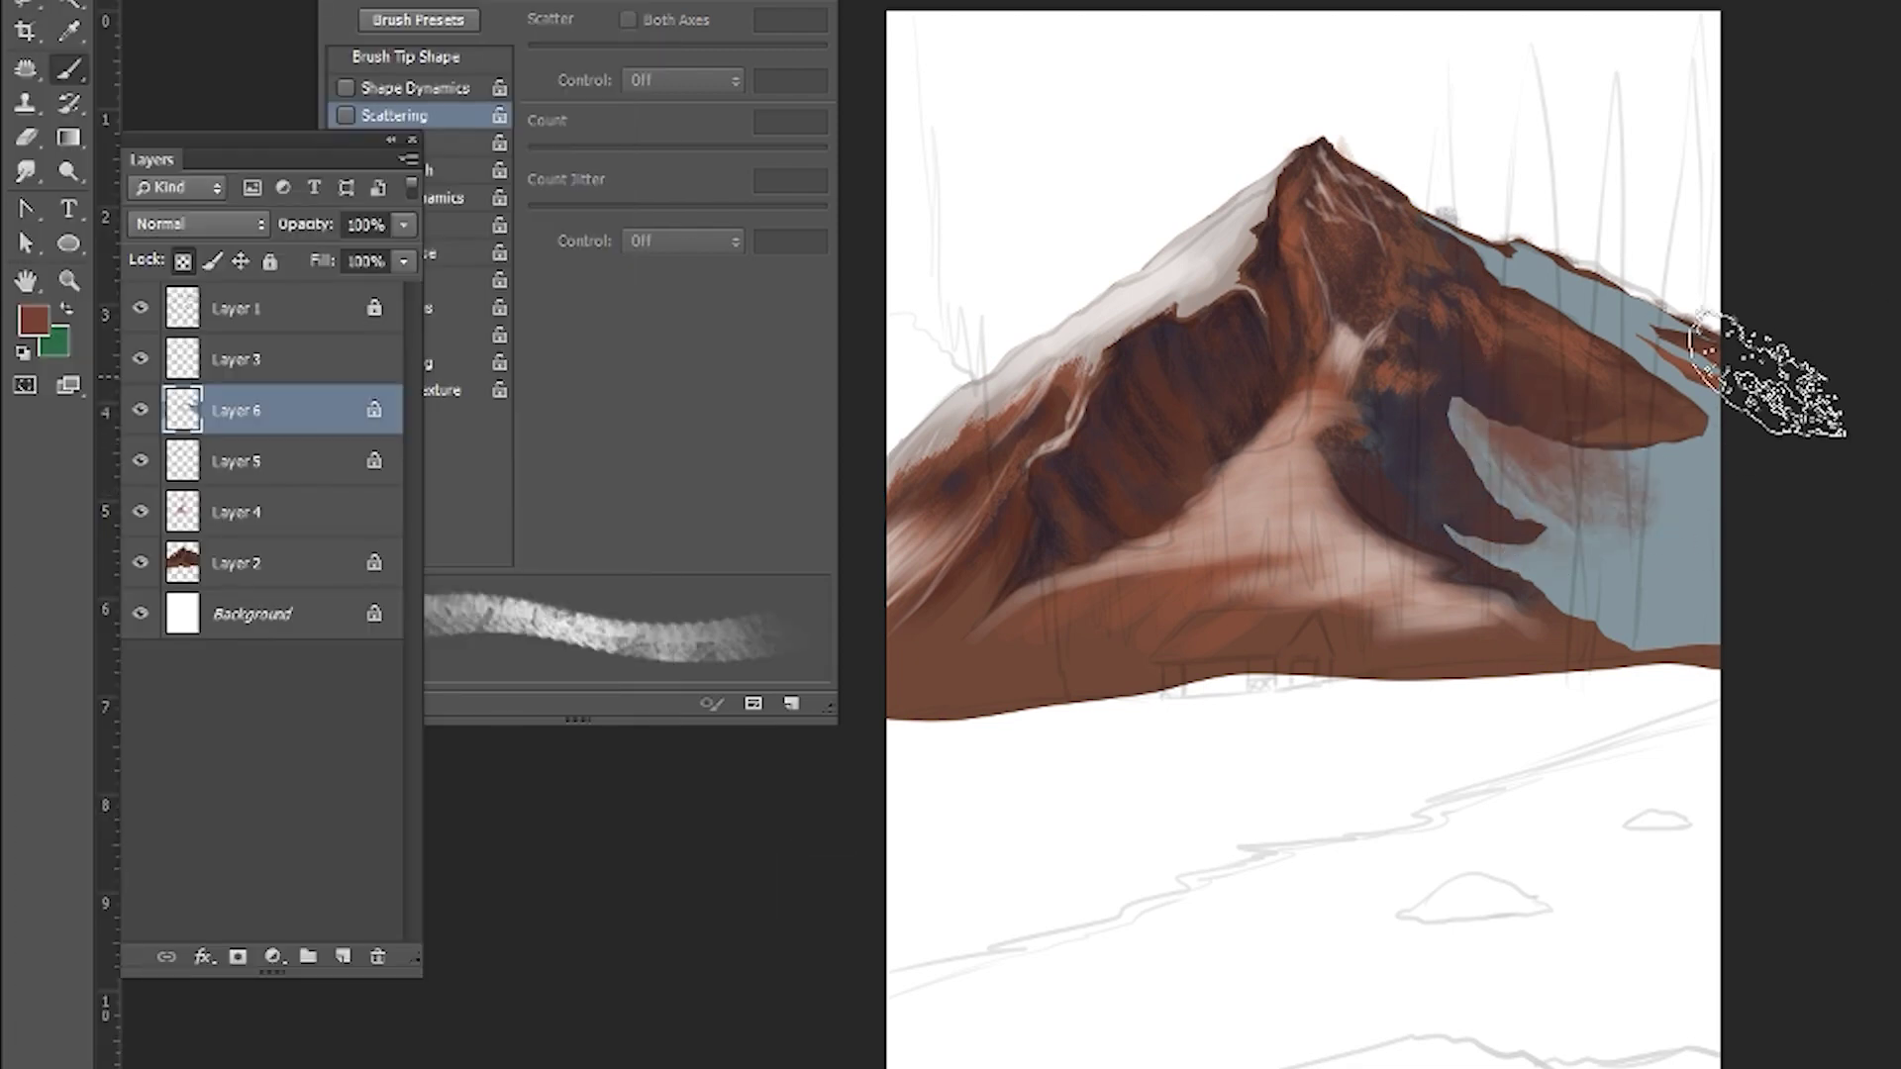
left_click_drag(1638, 354, 1564, 289)
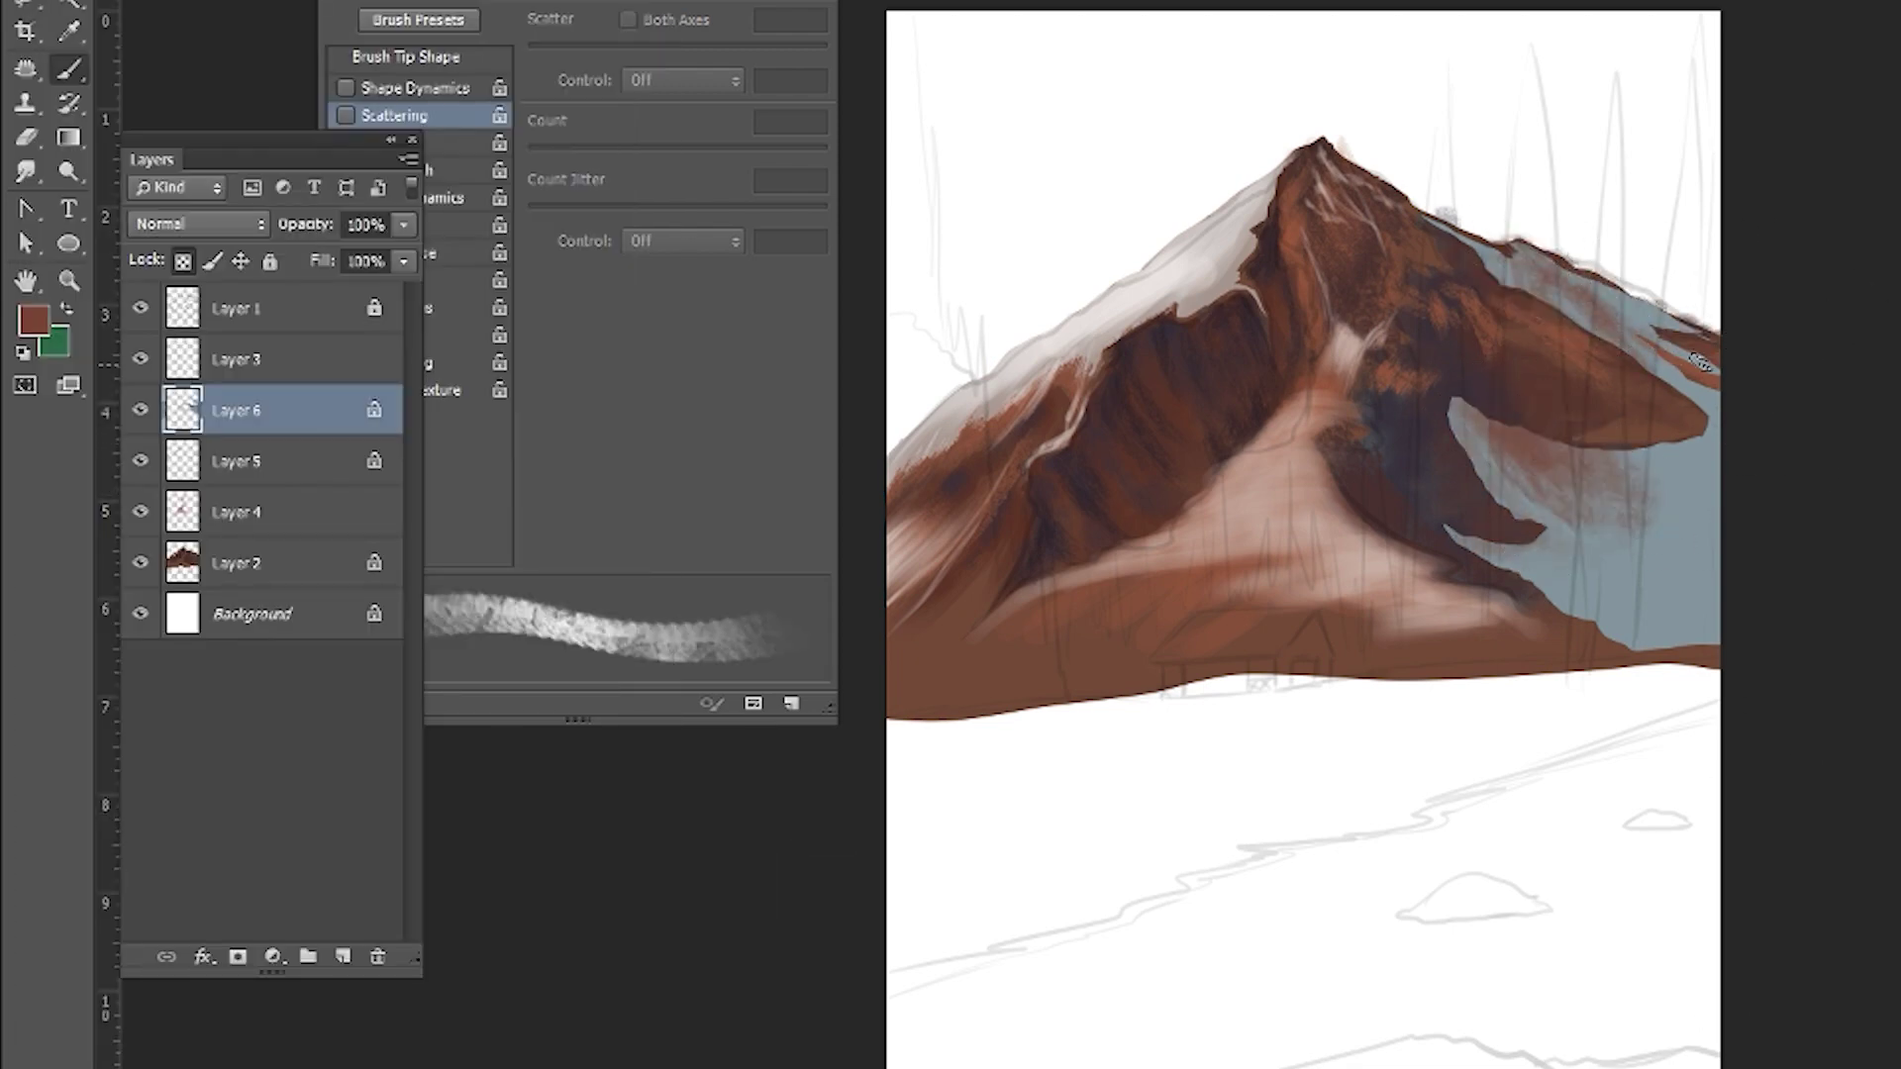
- Blend the ridge's lower-right edge with a cloud tip, then pick blue-grey and lock Layer 6 transparency
double_click(109, 664)
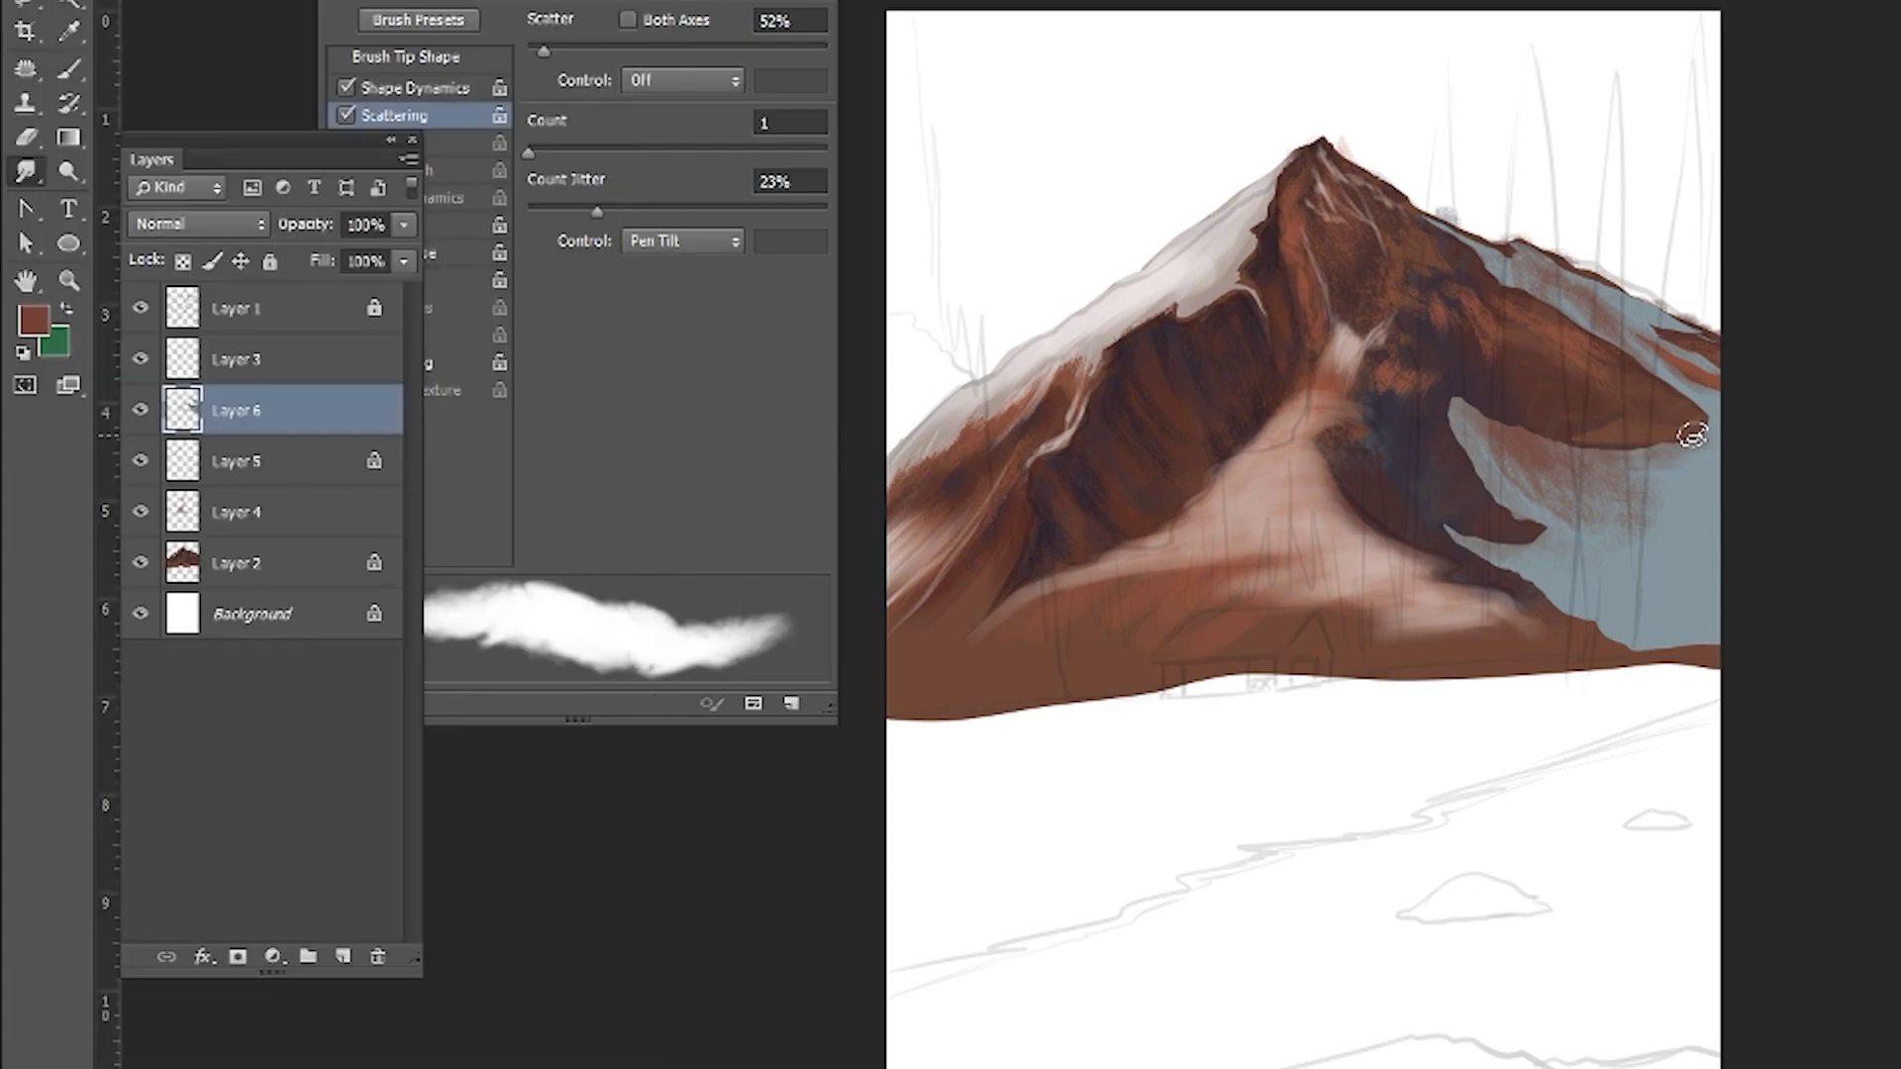
left_click_drag(1627, 443, 1692, 393)
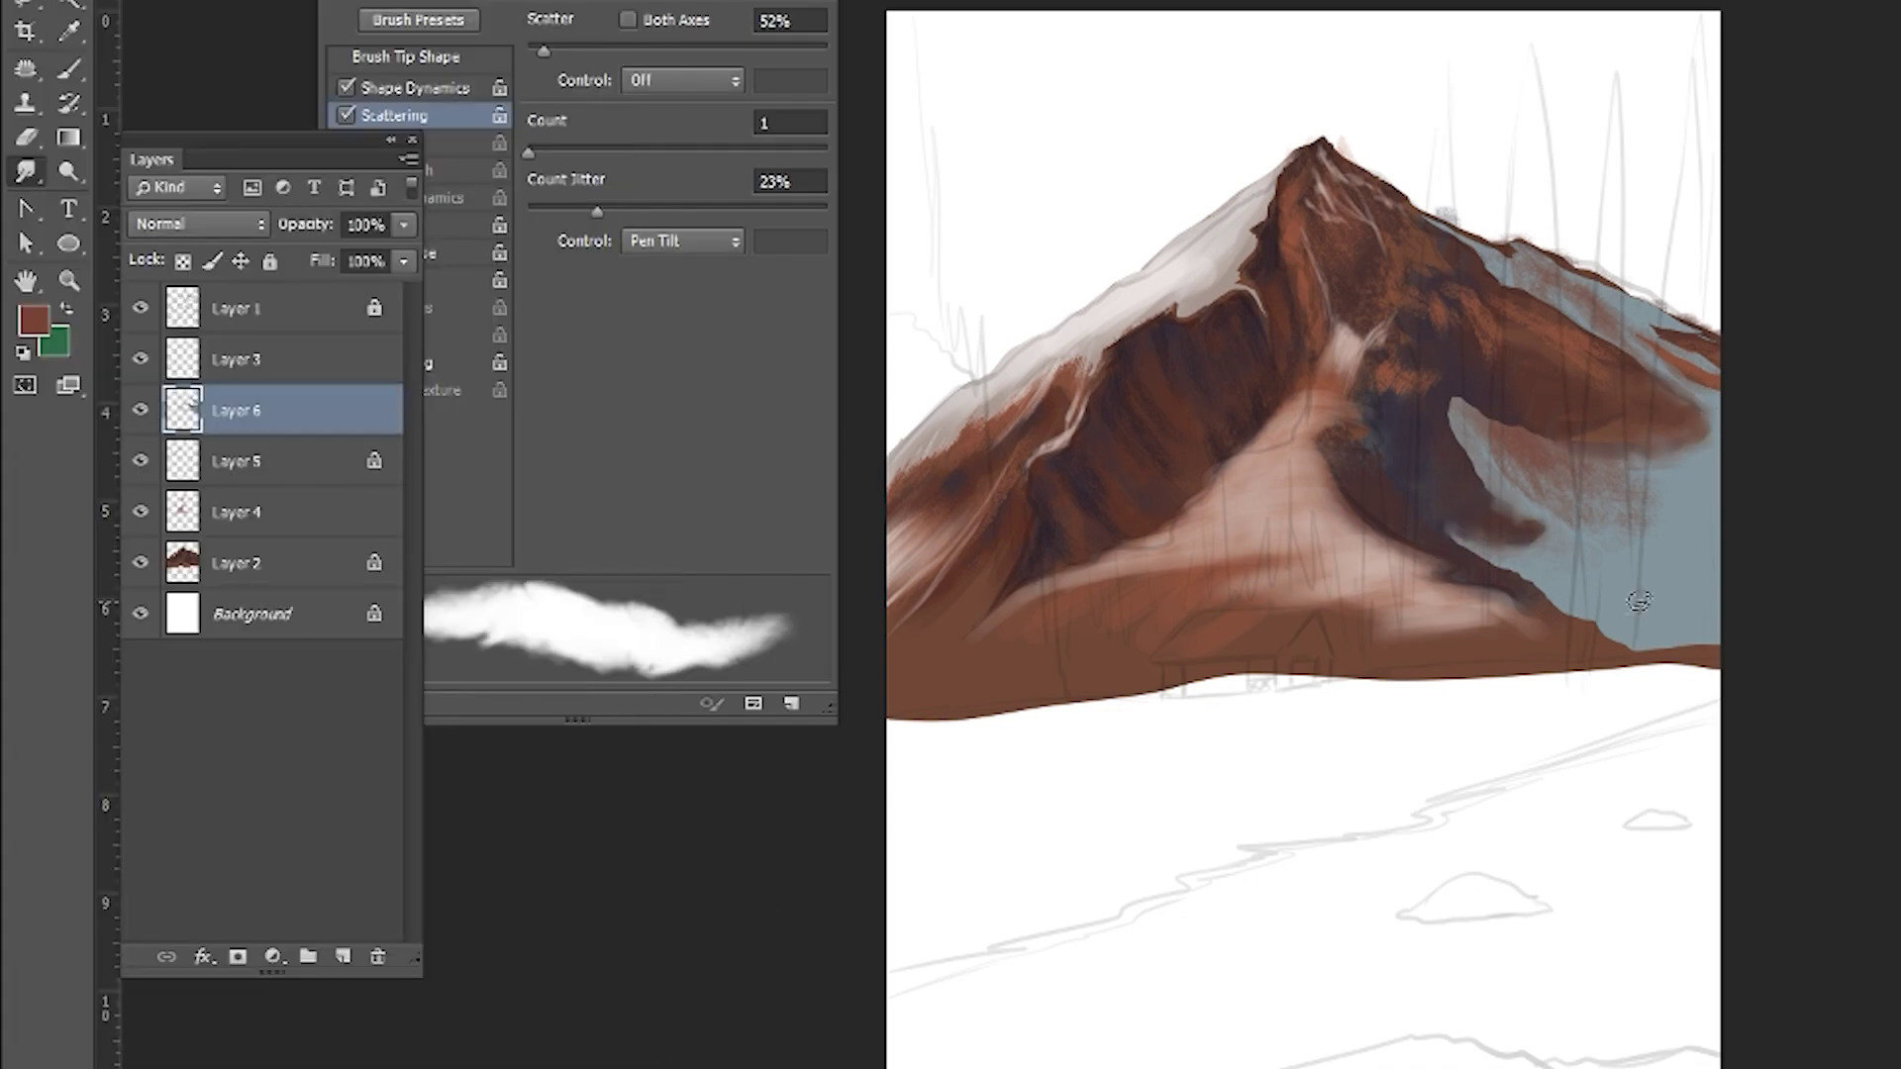
key("b")
key("period")
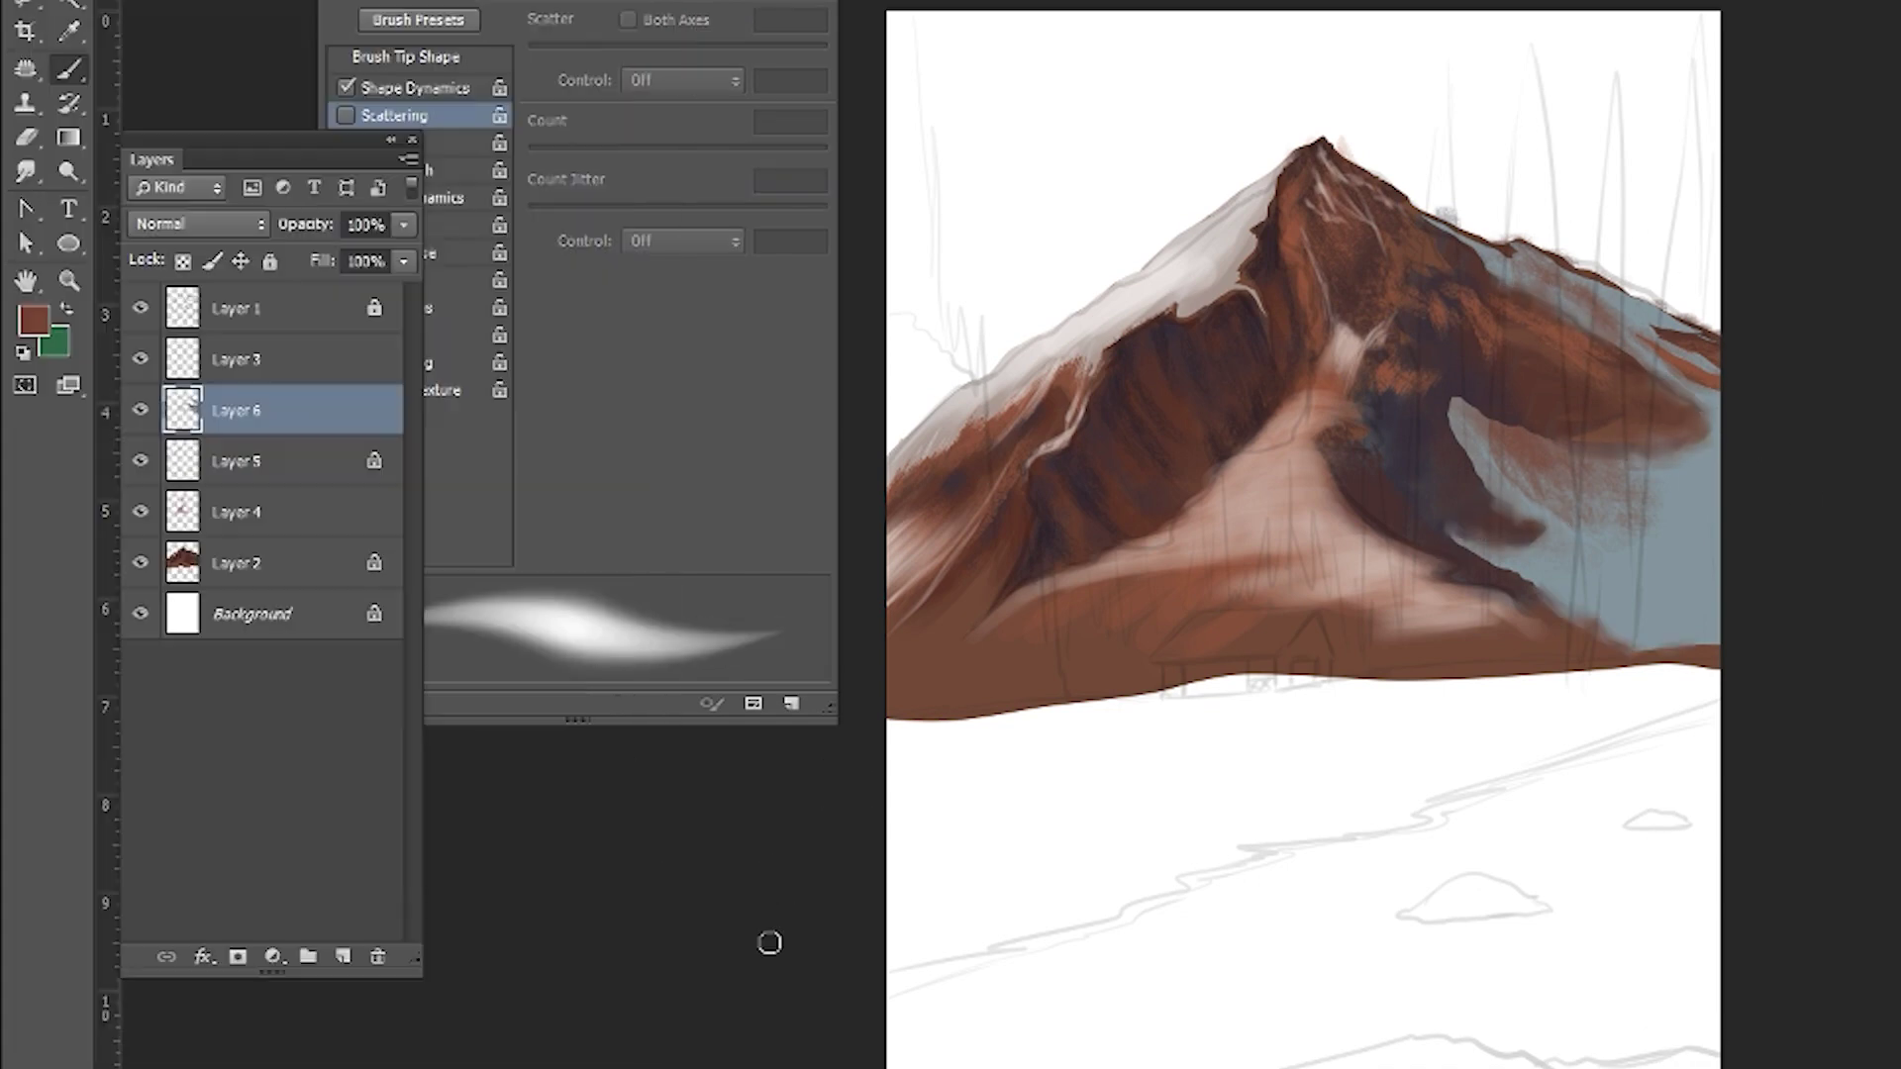
left_click(43, 318)
left_click(1746, 288)
key("Return")
key("slash")
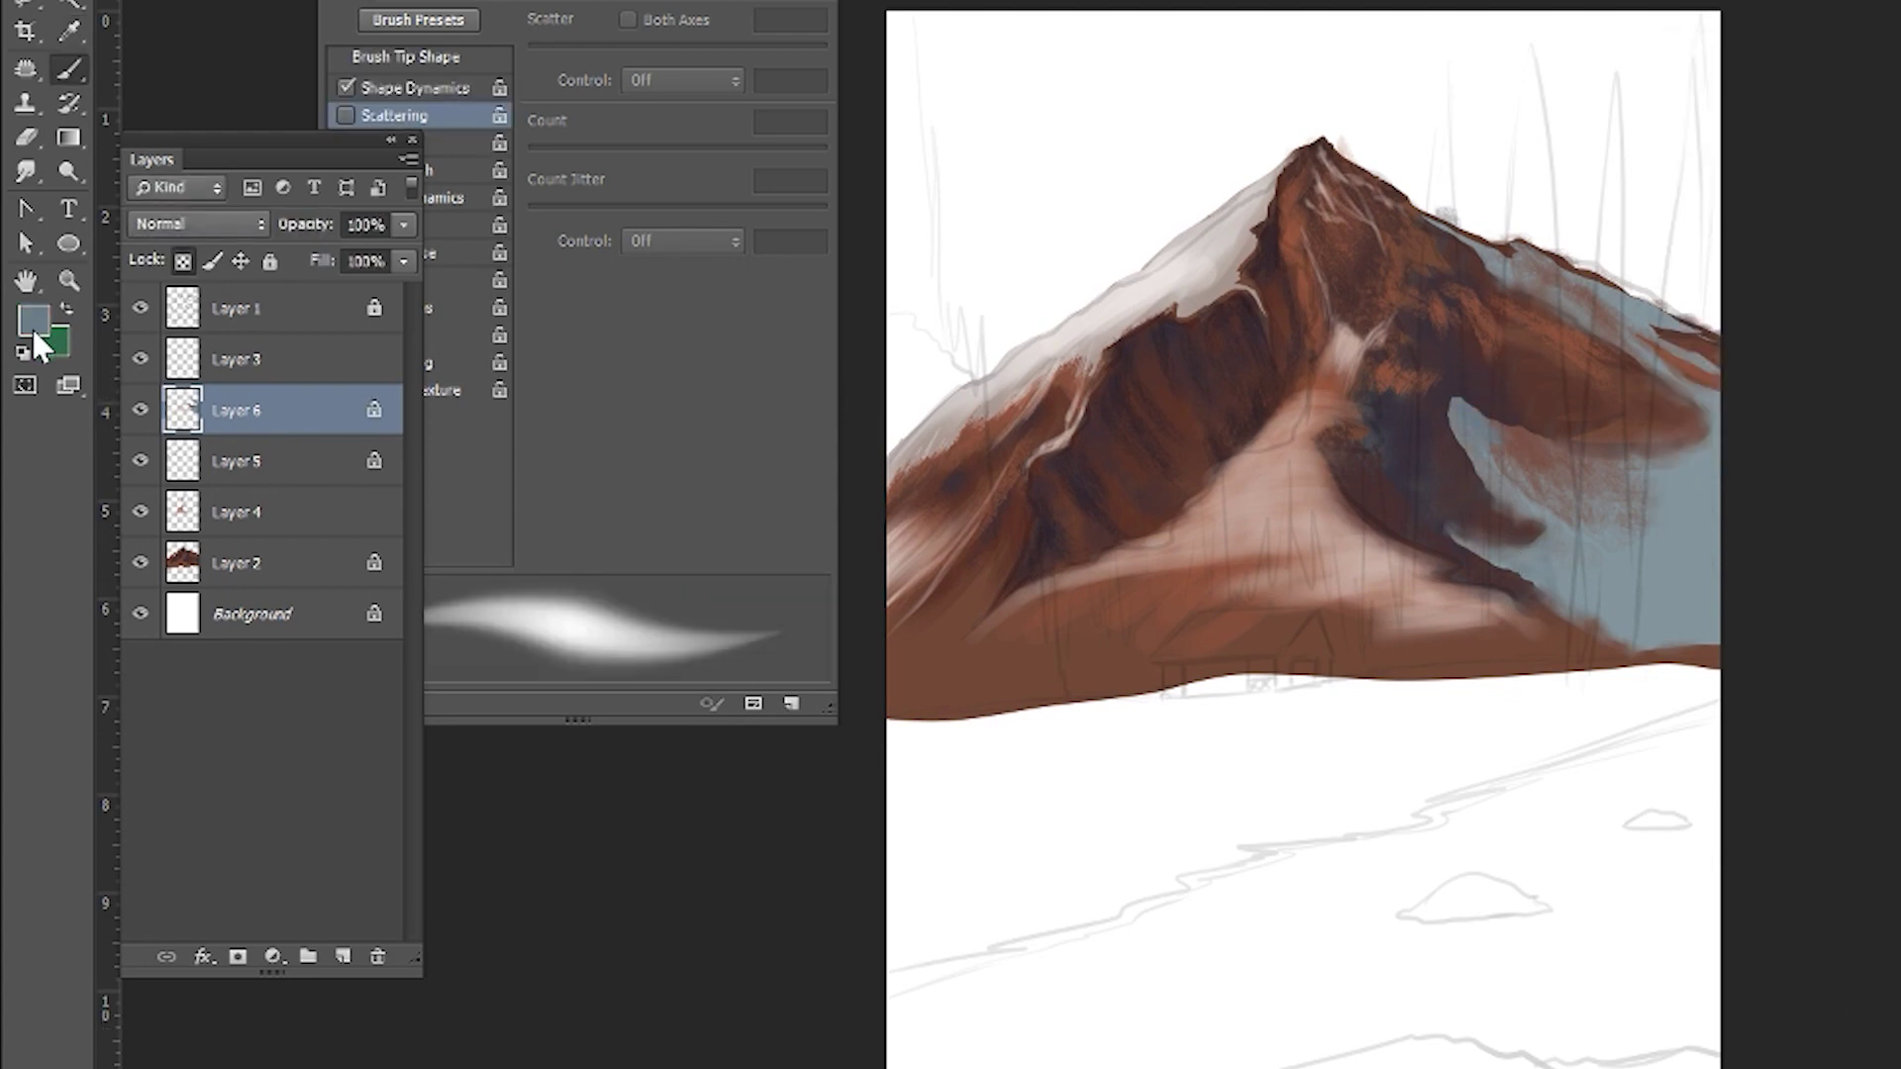
- Deepen the right slope with darker blue shading
left_click_drag(1444, 395, 1540, 582)
mouse_move(1436, 223)
left_mouse_down()
mouse_move(1535, 278)
mouse_move(1705, 598)
left_mouse_up()
key("ctrl+shift+alt+n")
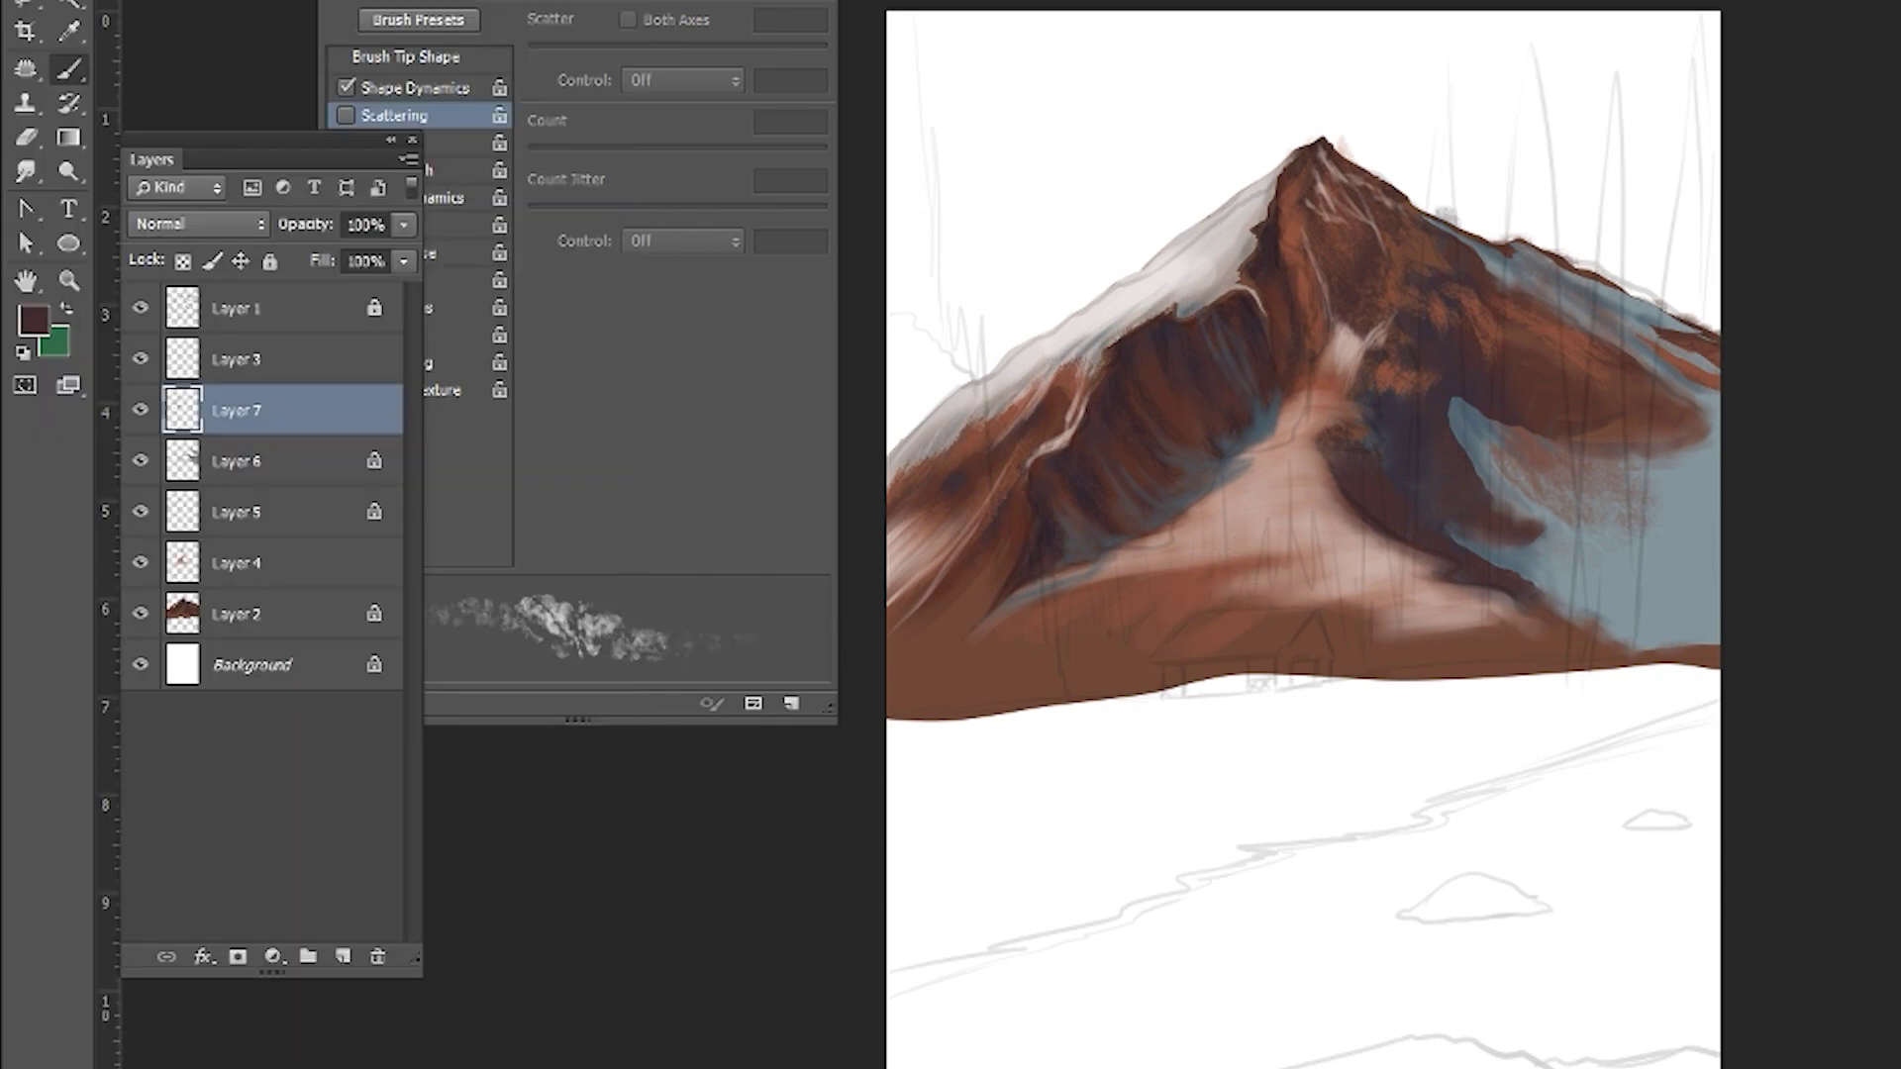
- On a new layer, paint dark speckled texture across the mountain's lower slope
mouse_move(1138, 585)
left_mouse_down()
mouse_move(1362, 599)
mouse_move(1154, 584)
left_mouse_up()
left_click_drag(1198, 520, 1271, 512)
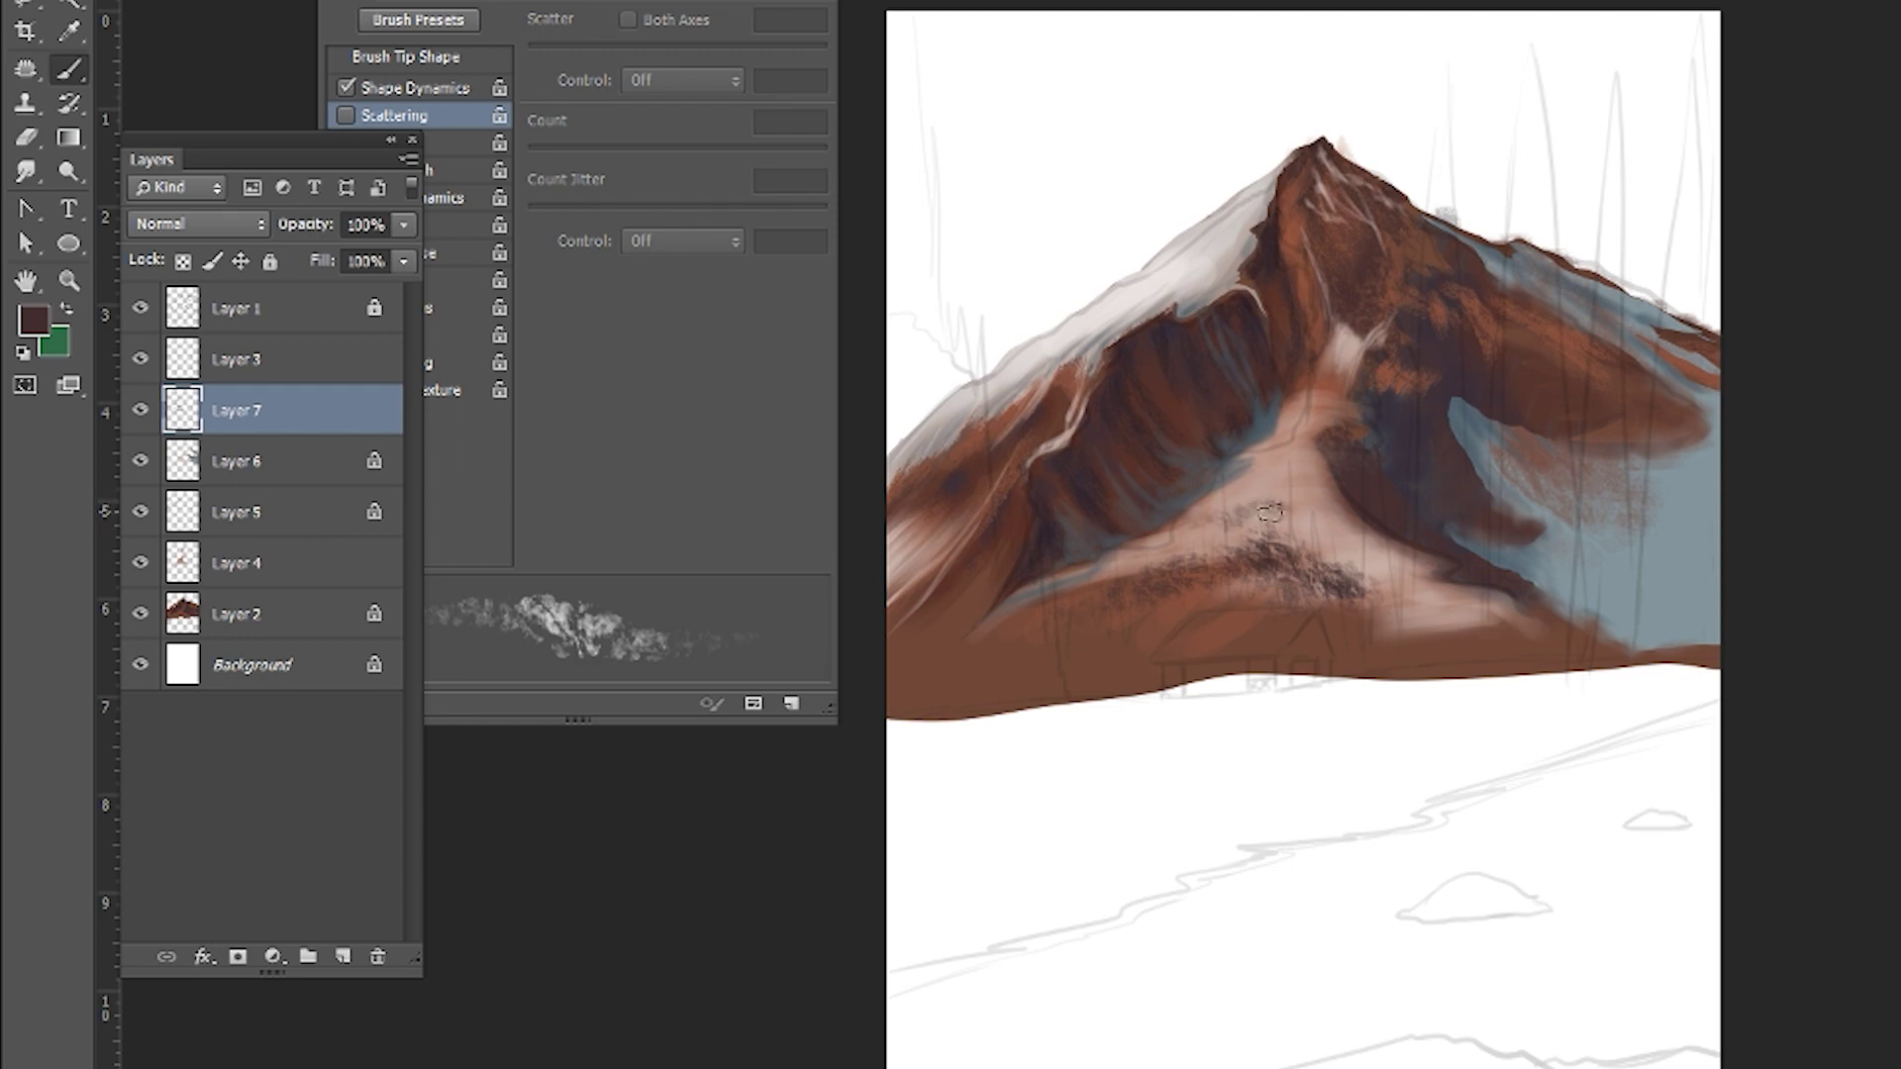
right_click(1278, 546)
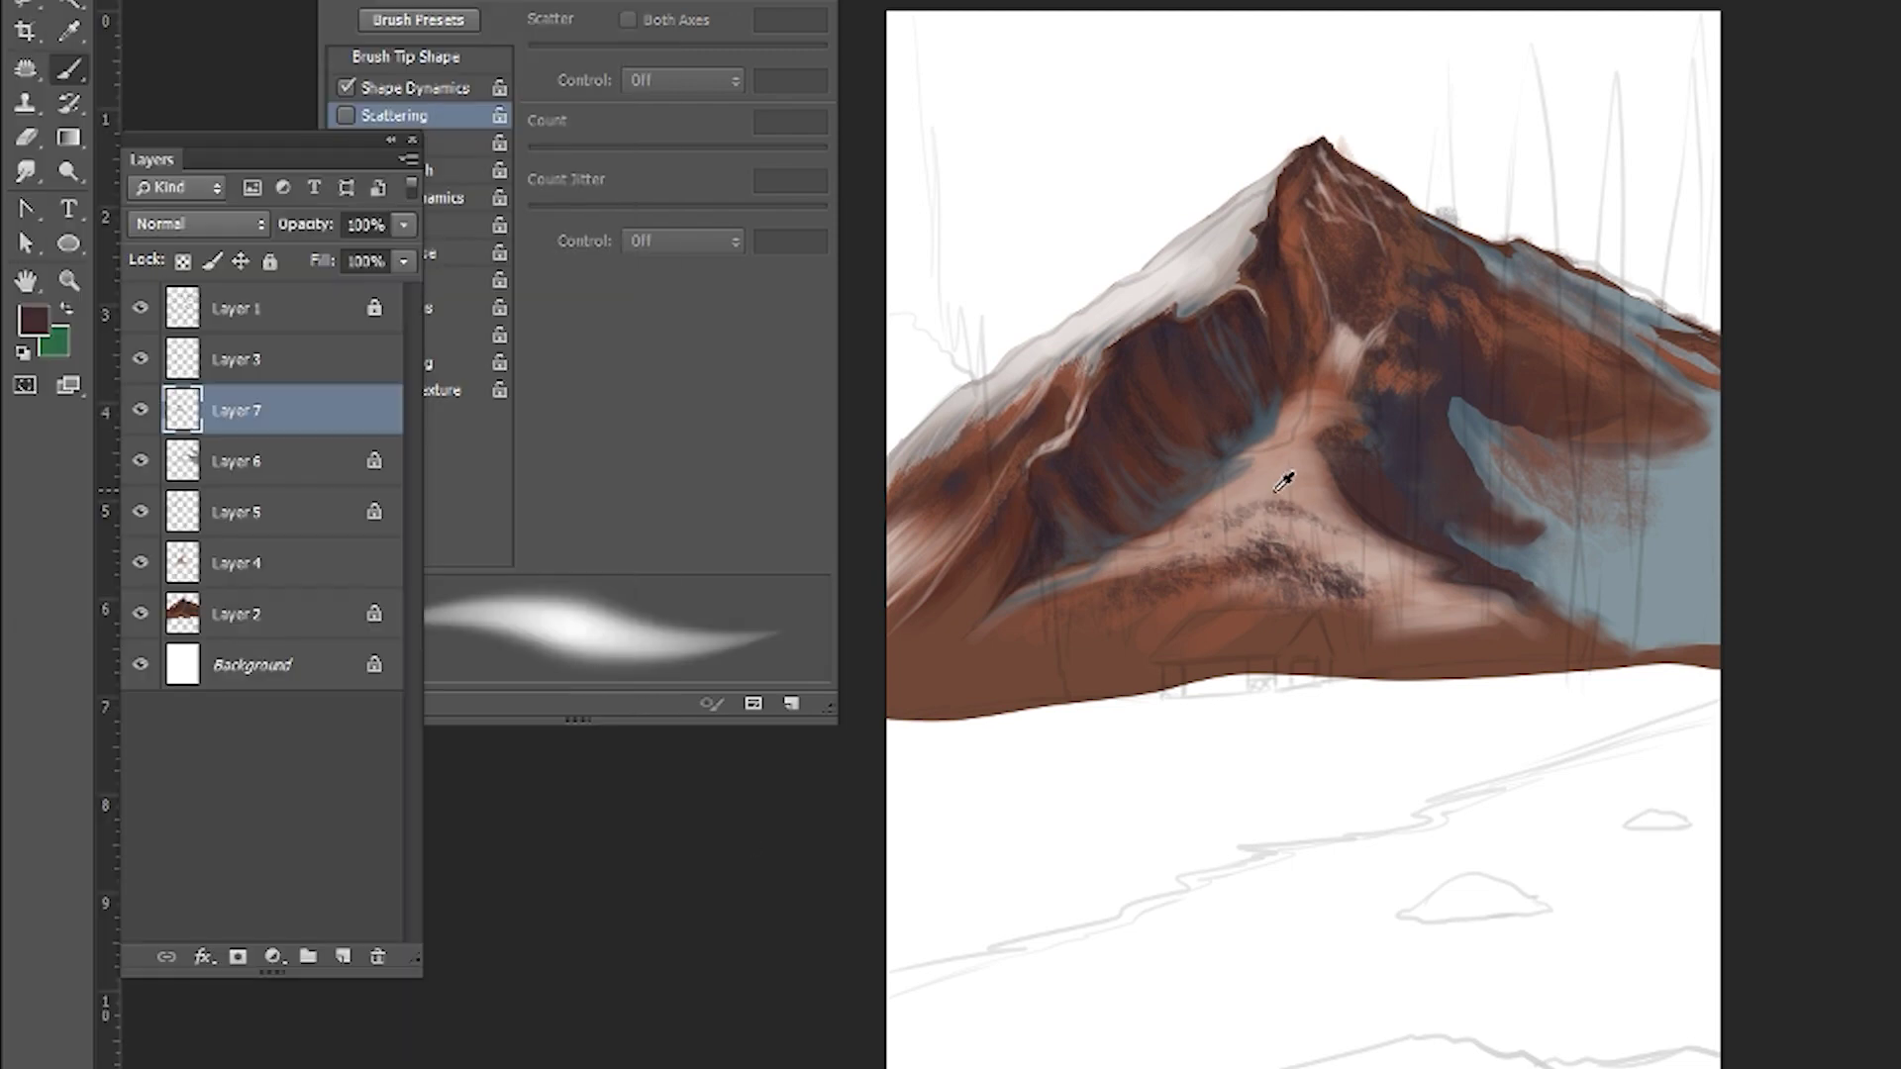
left_click(1286, 480, "alt")
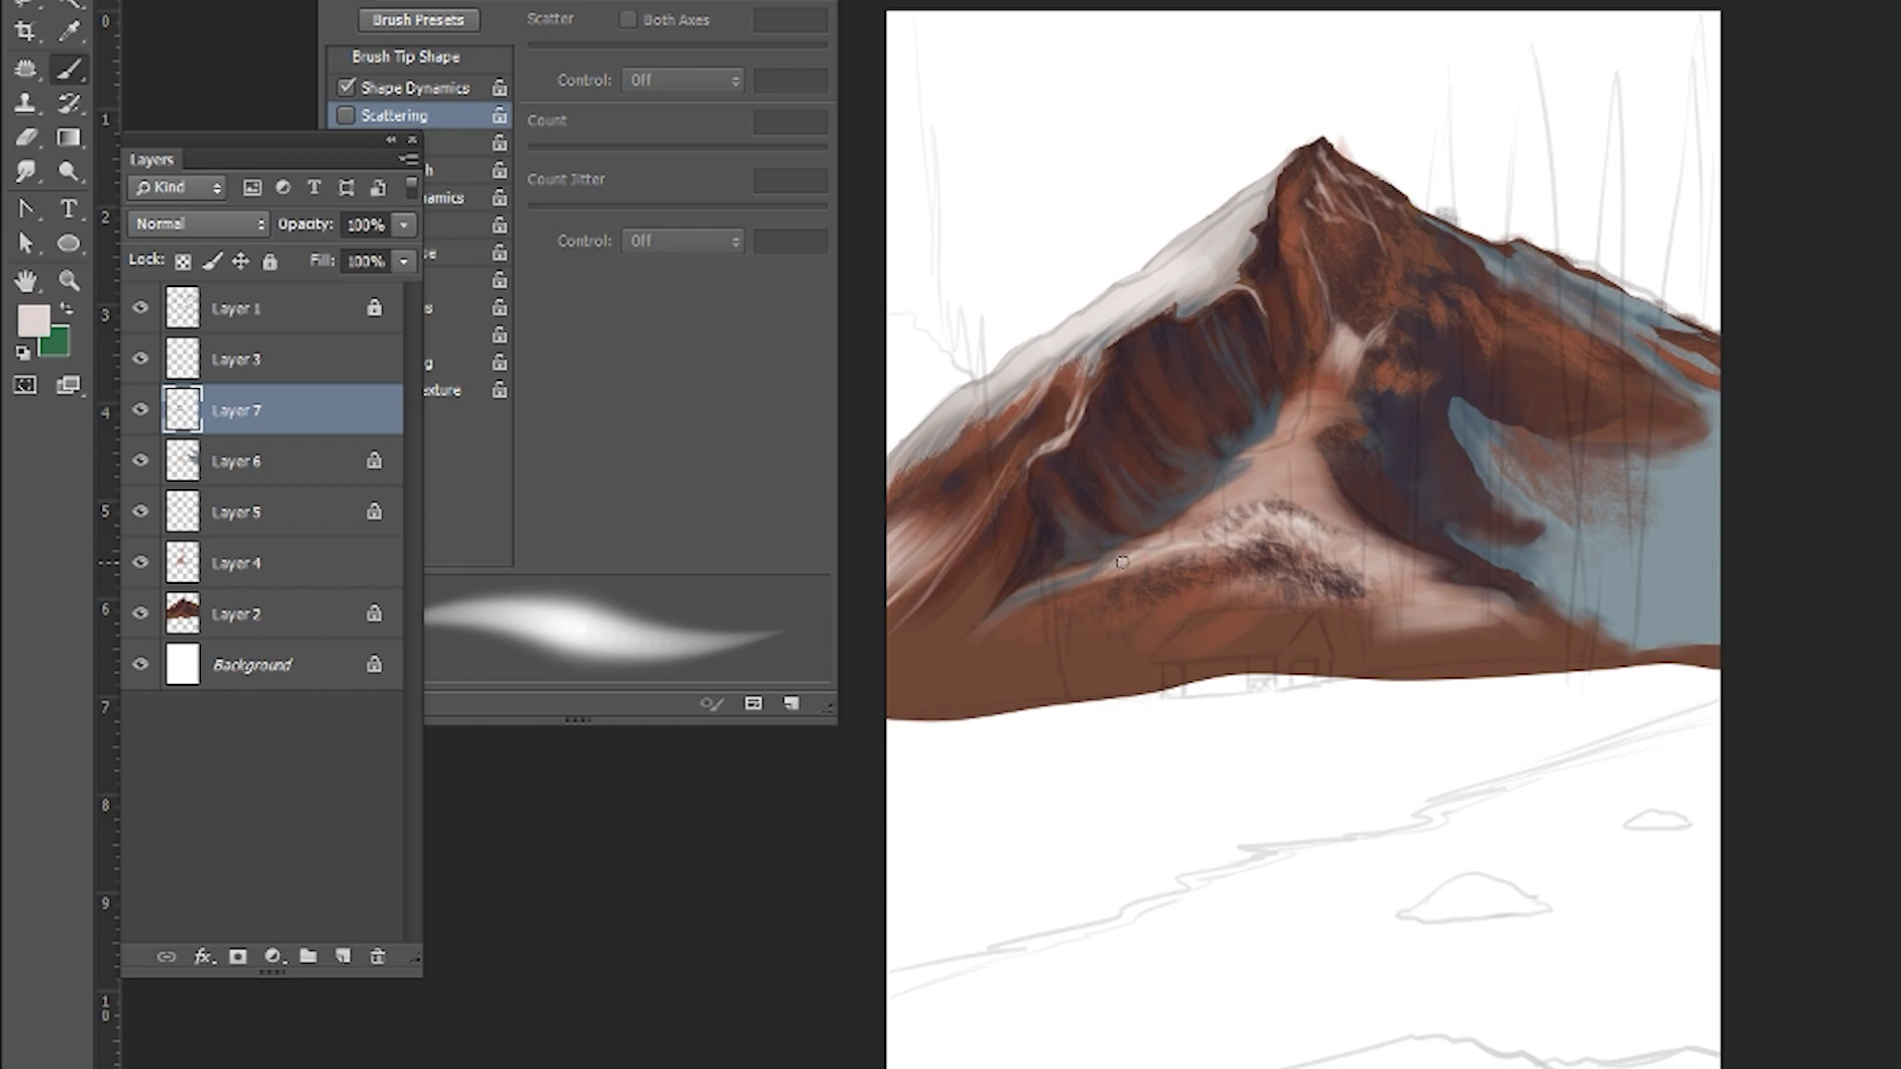
left_click(346, 86)
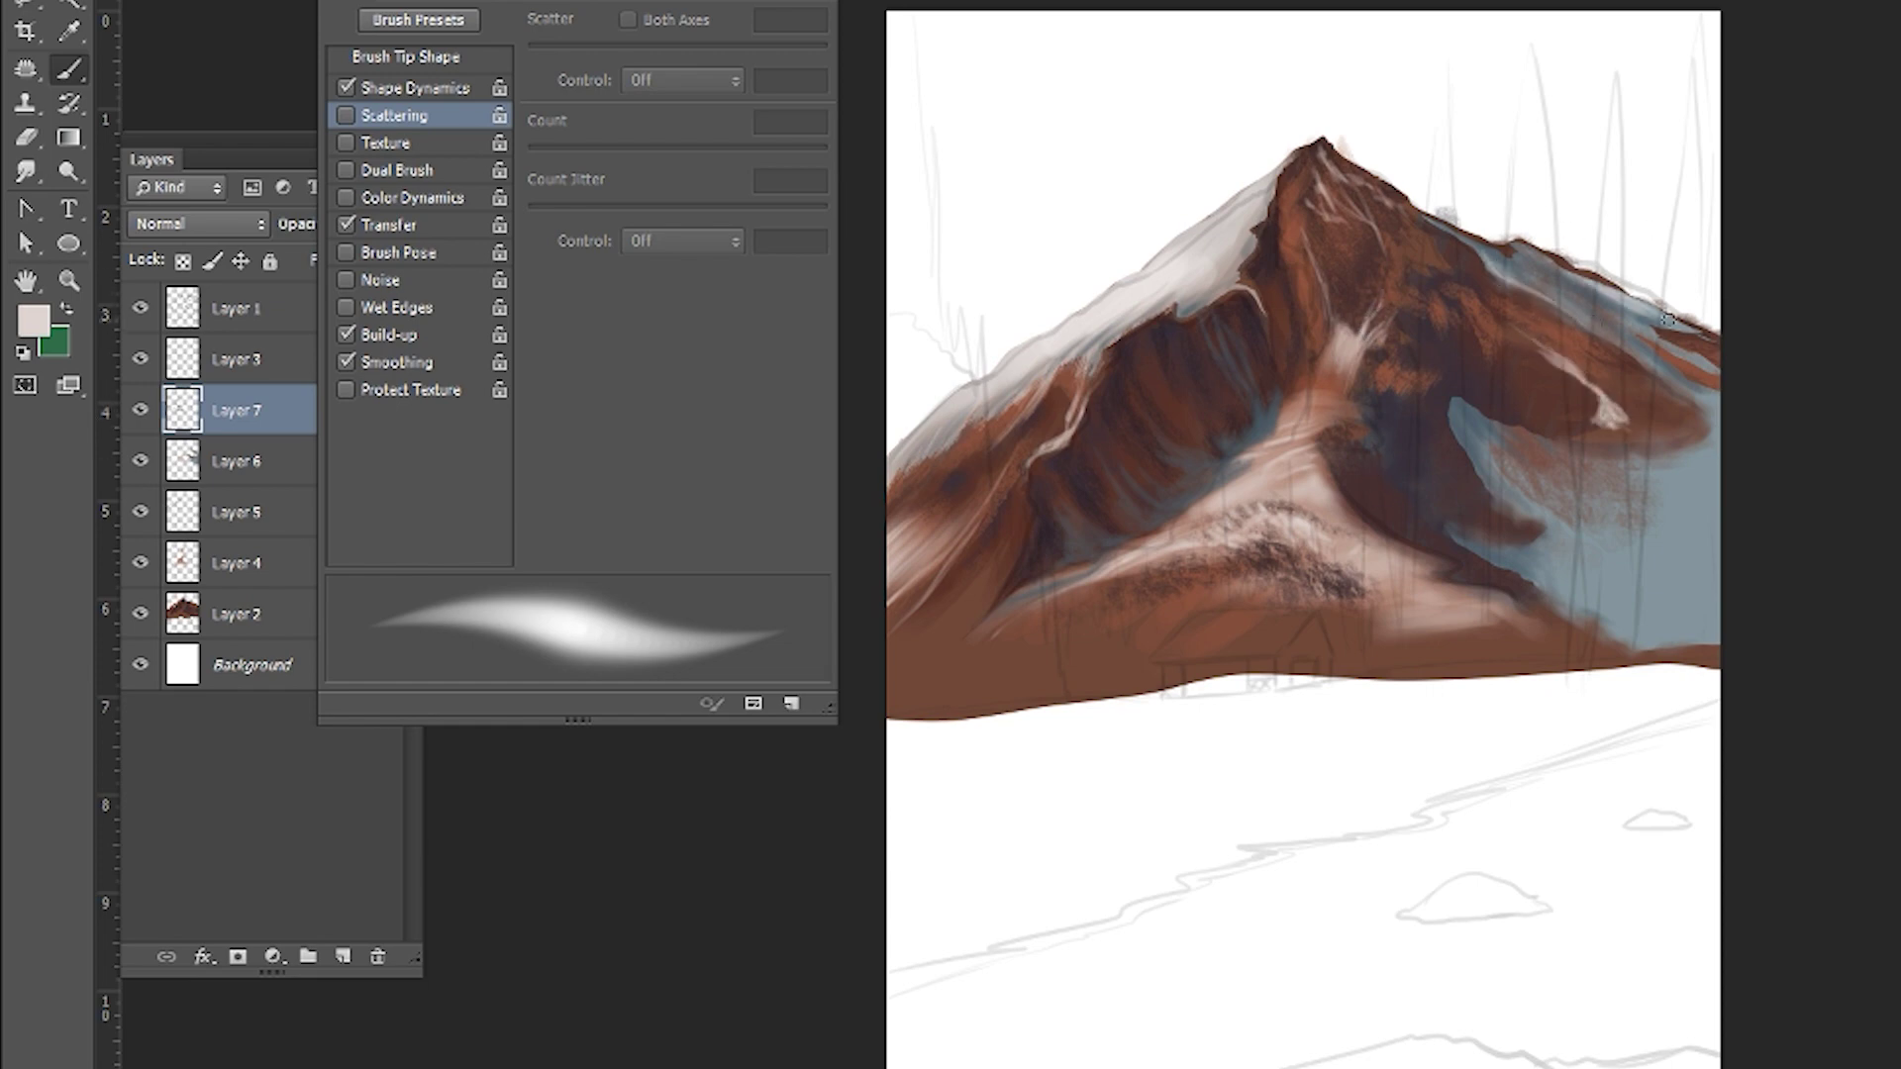
- Add pale blue-white light along the right ridge and blend it in
left_click_drag(1667, 320, 1698, 351)
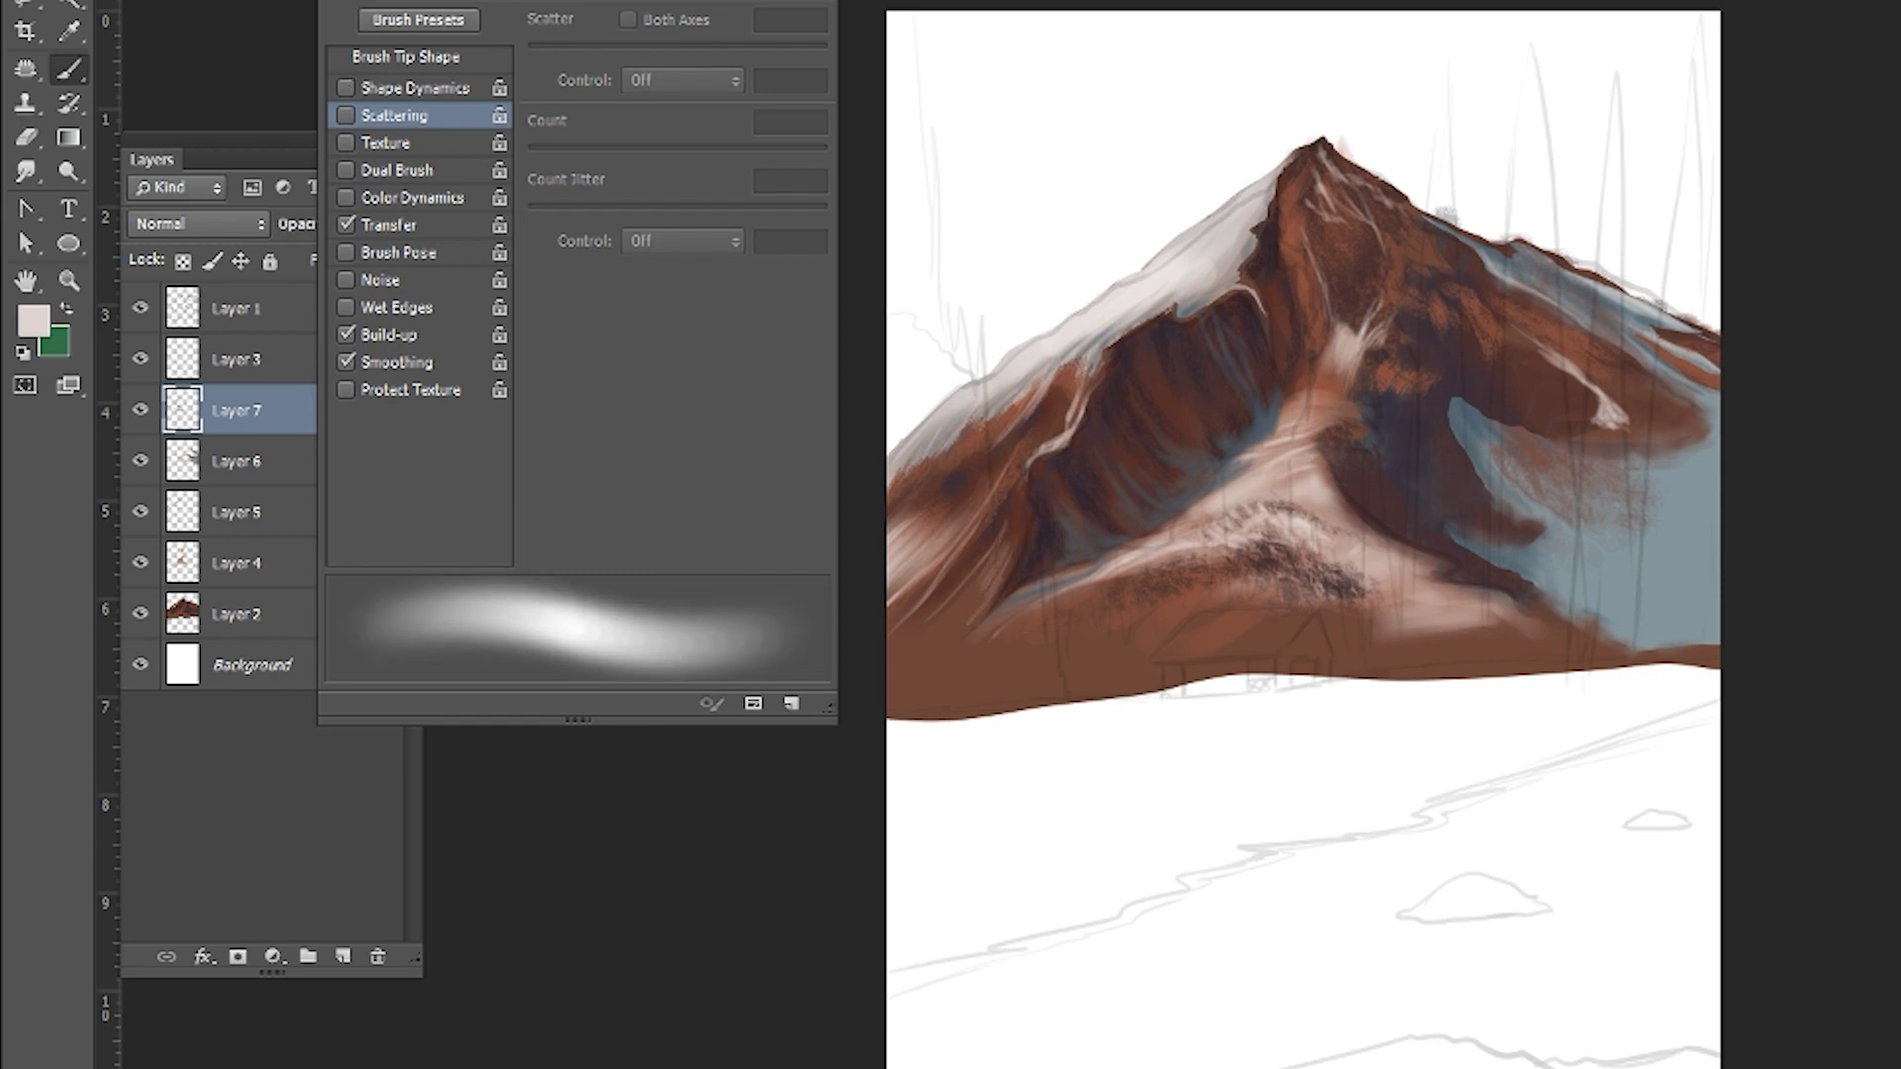
key("r")
key("b")
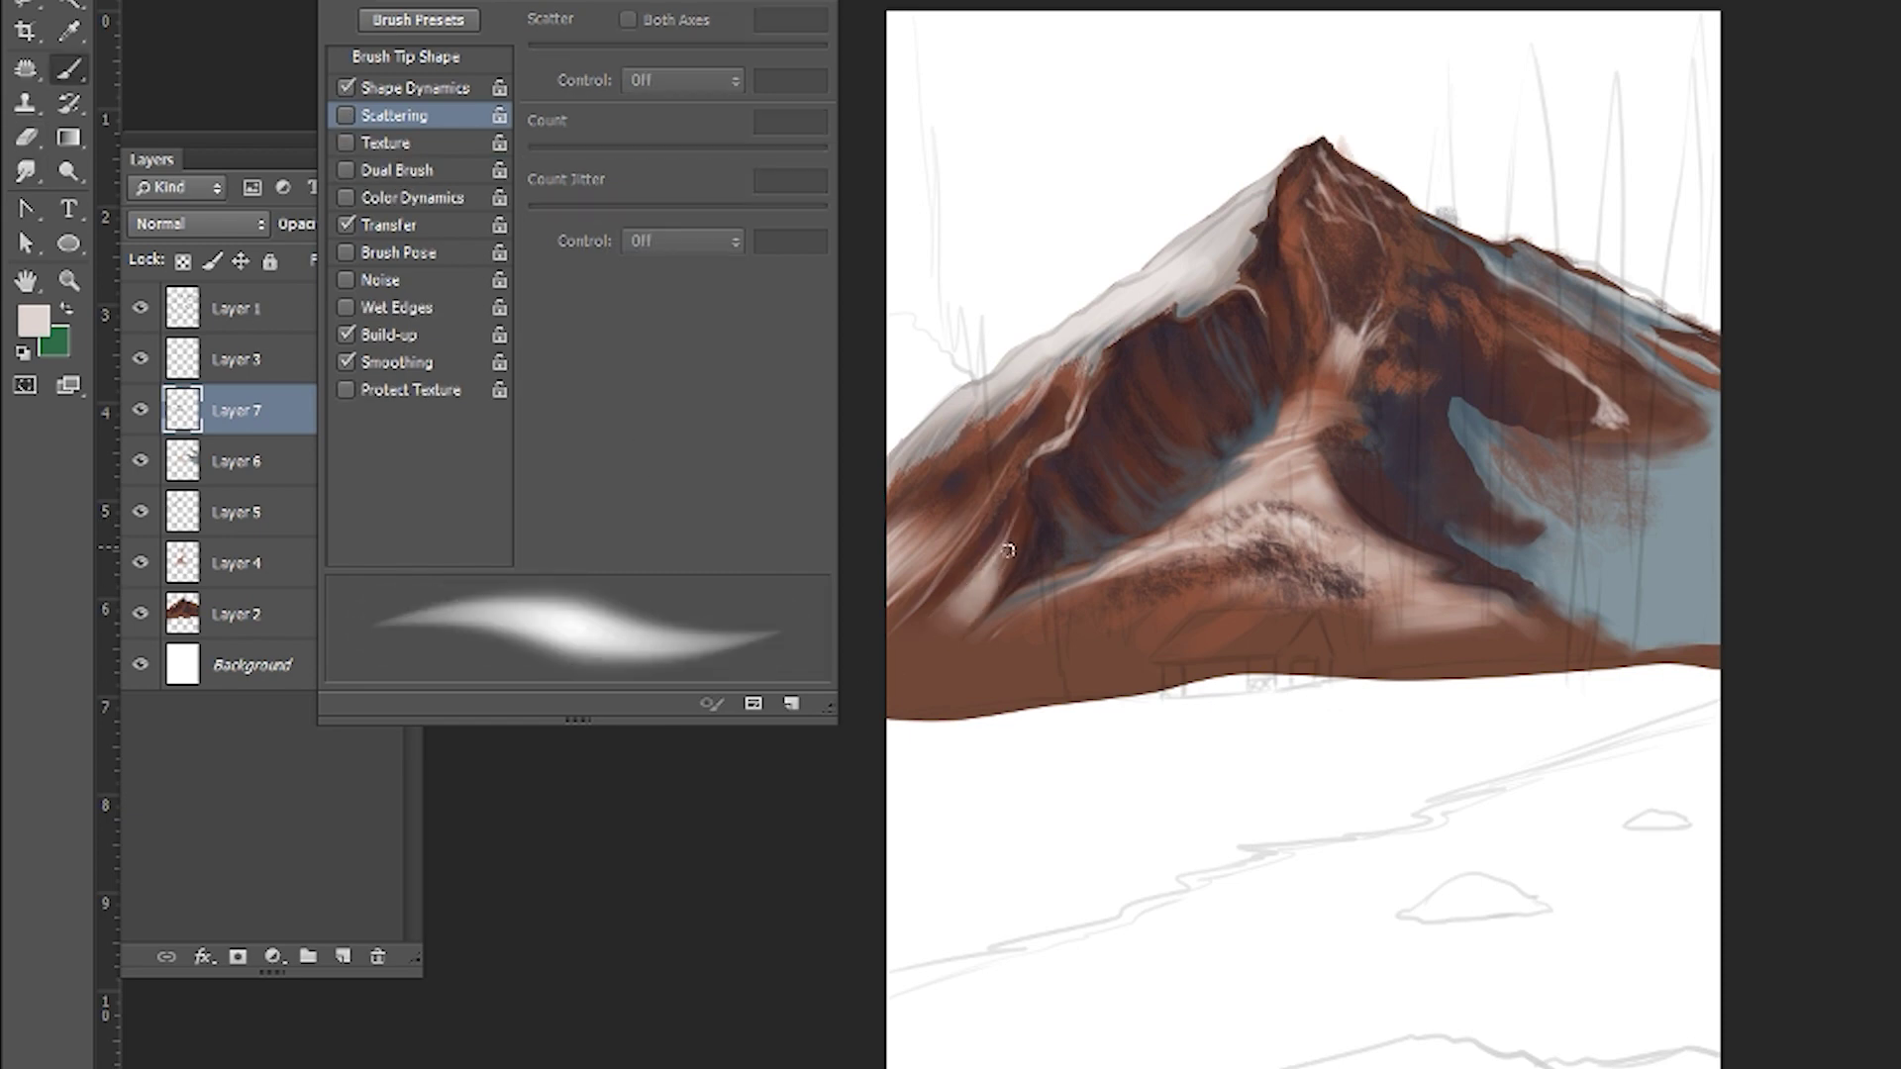
- Pick an orange-brown paint colour, then add a new layer above Layer 7 with a fresh colour
left_click(33, 320)
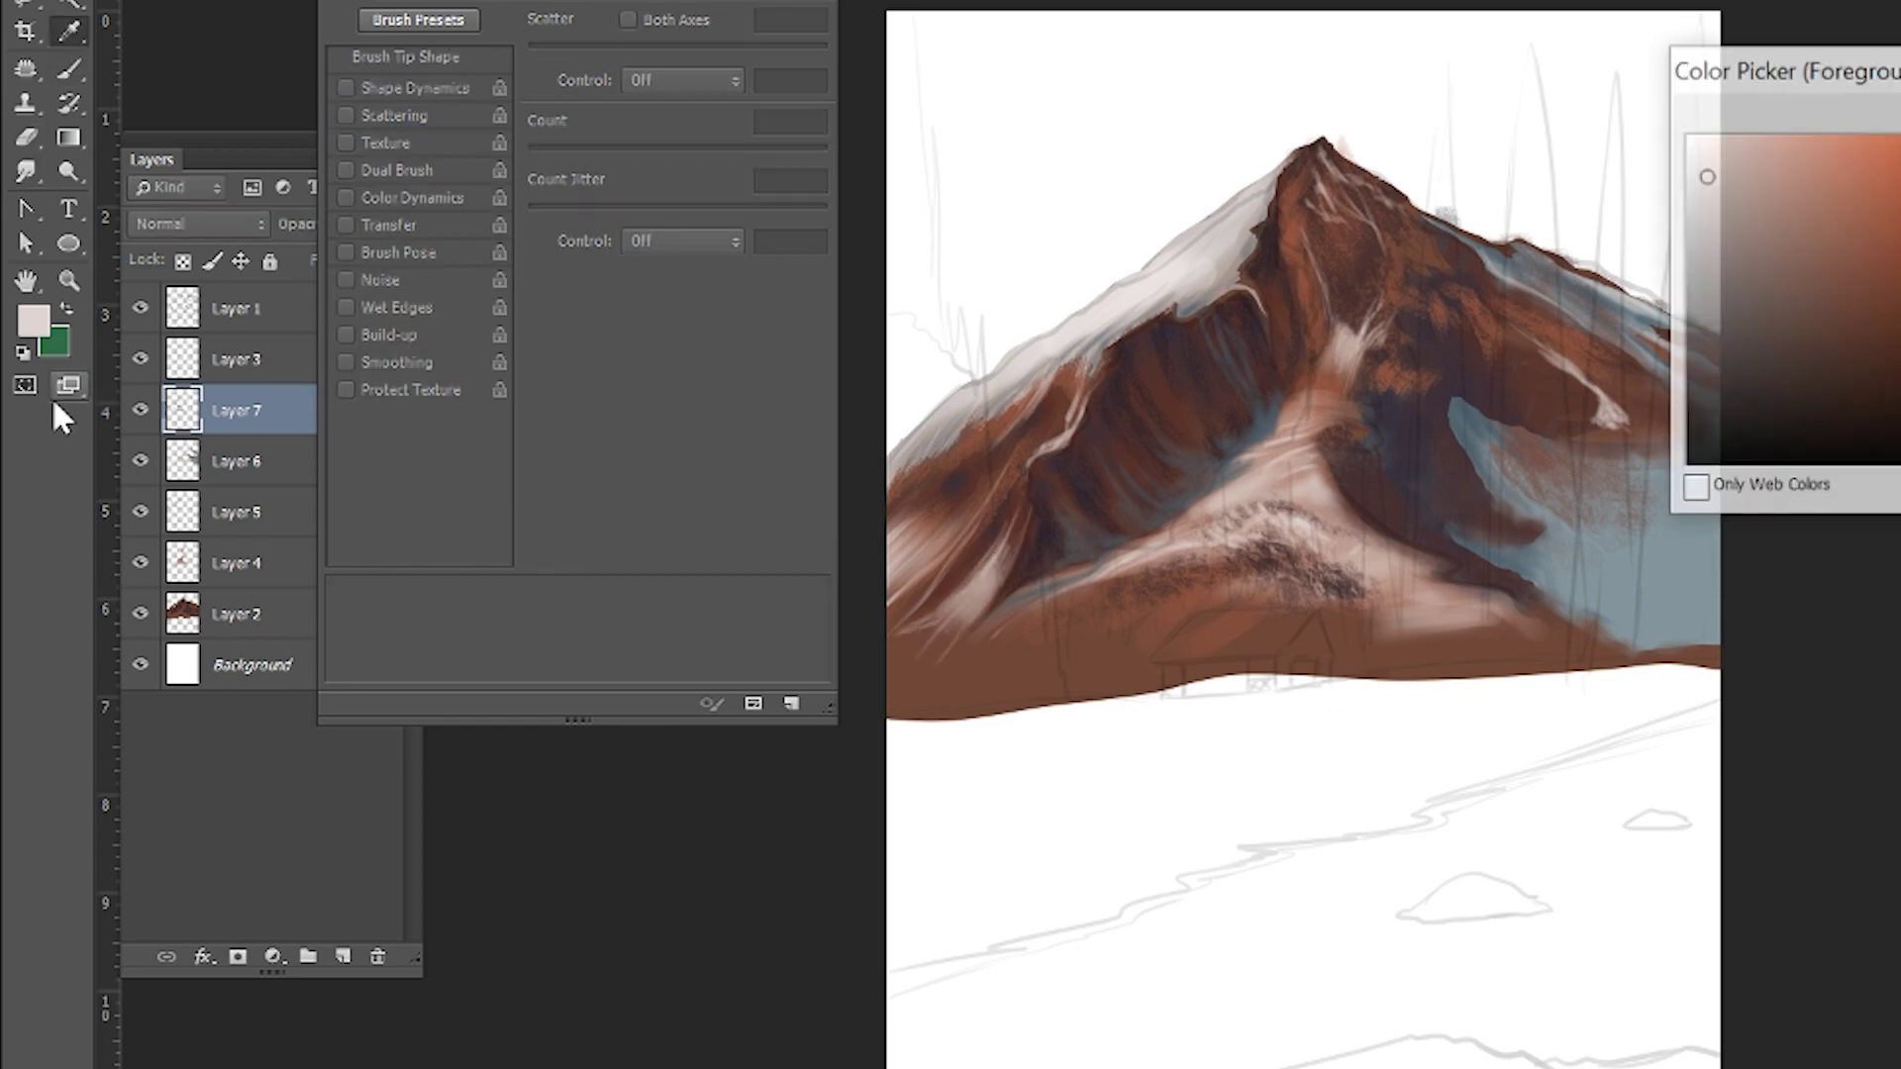
key("Return")
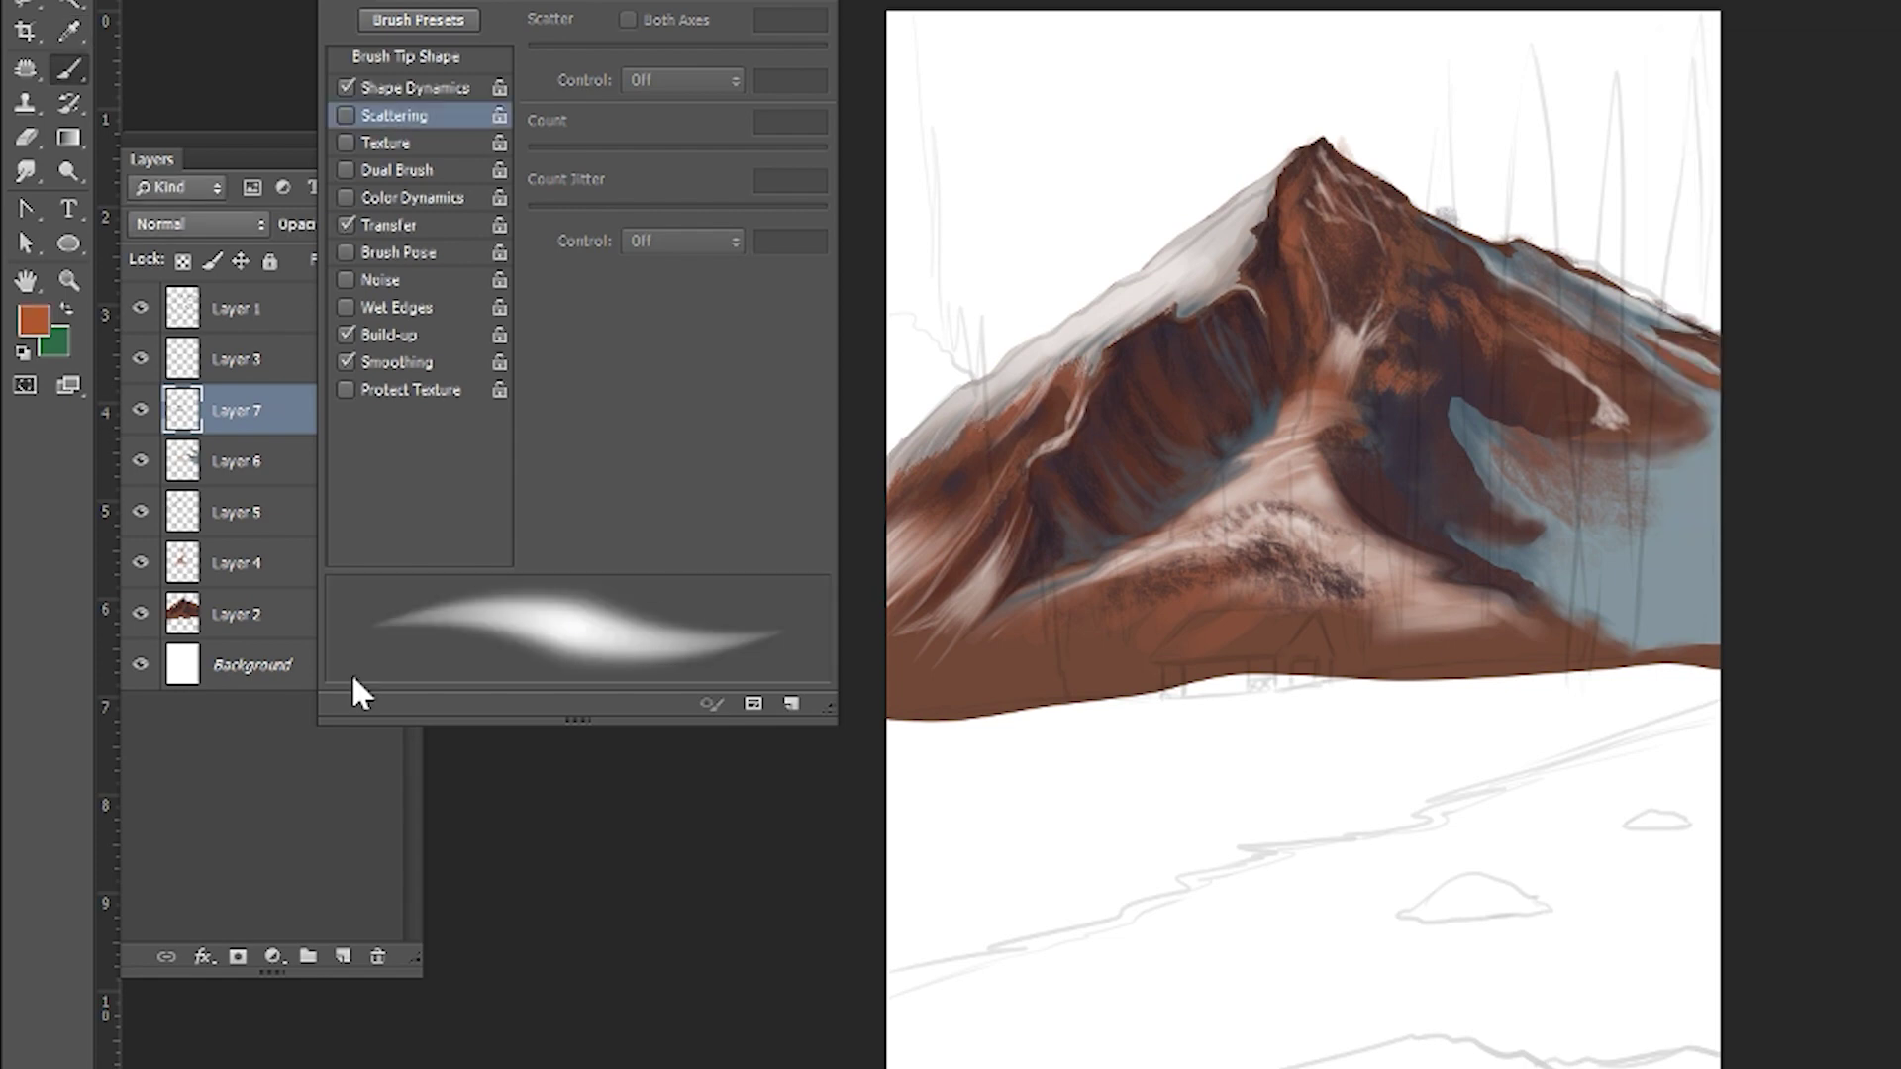
left_click(343, 955)
left_click(33, 320)
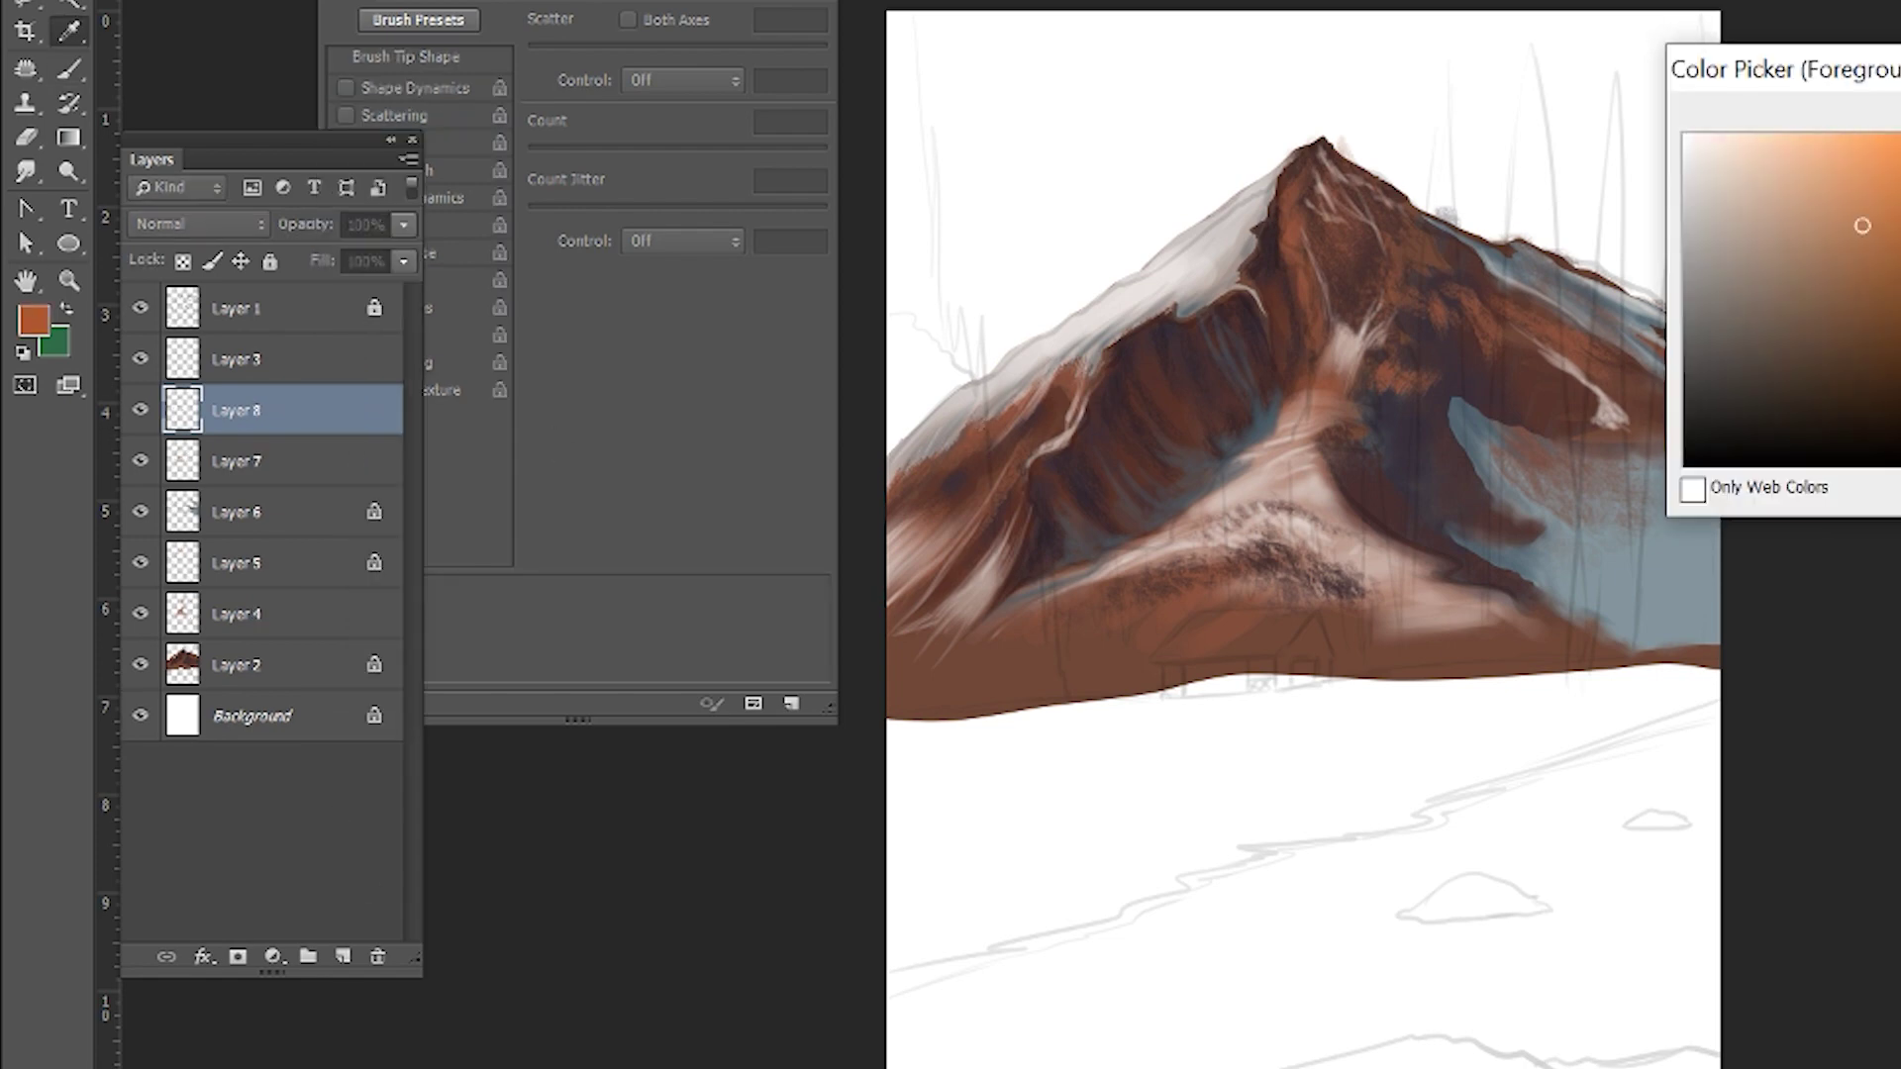
key("Return")
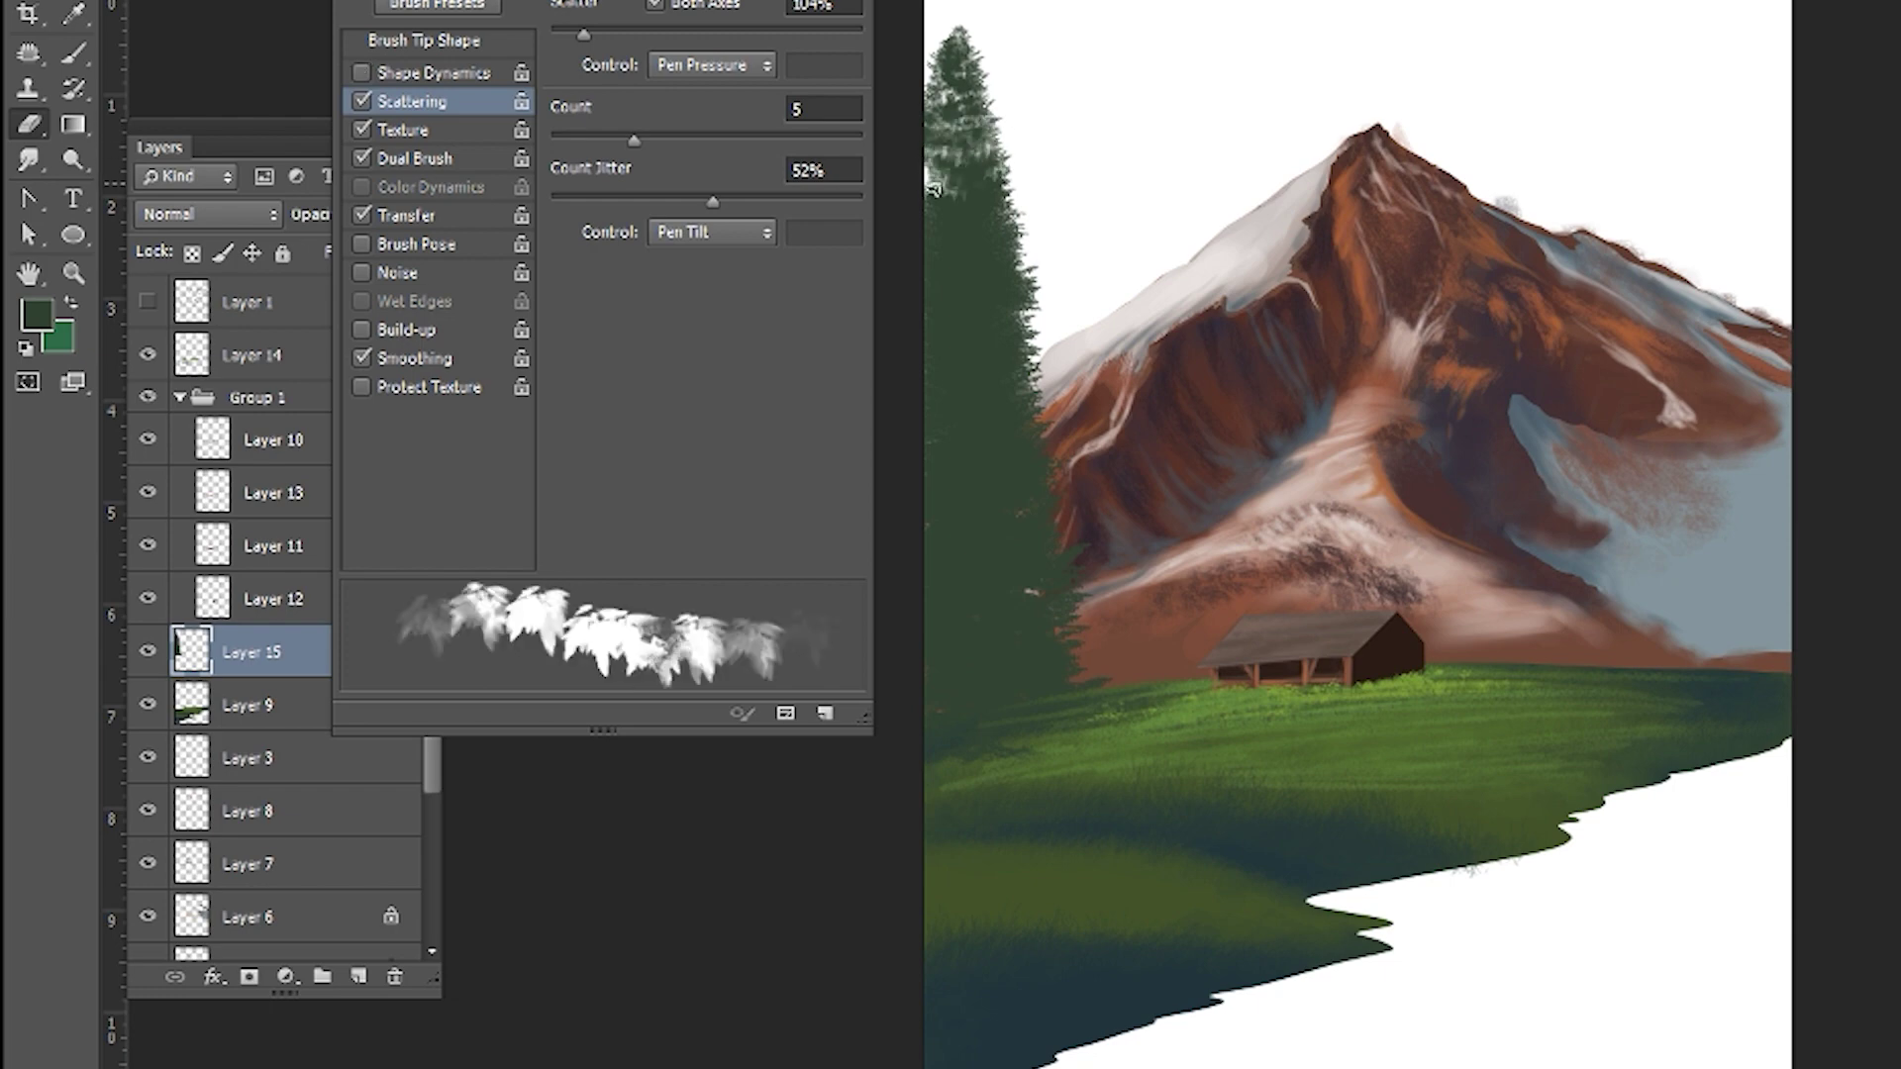
- Paint foliage along the left pine's right edge and pick the sprig brush tip
left_click(224, 653)
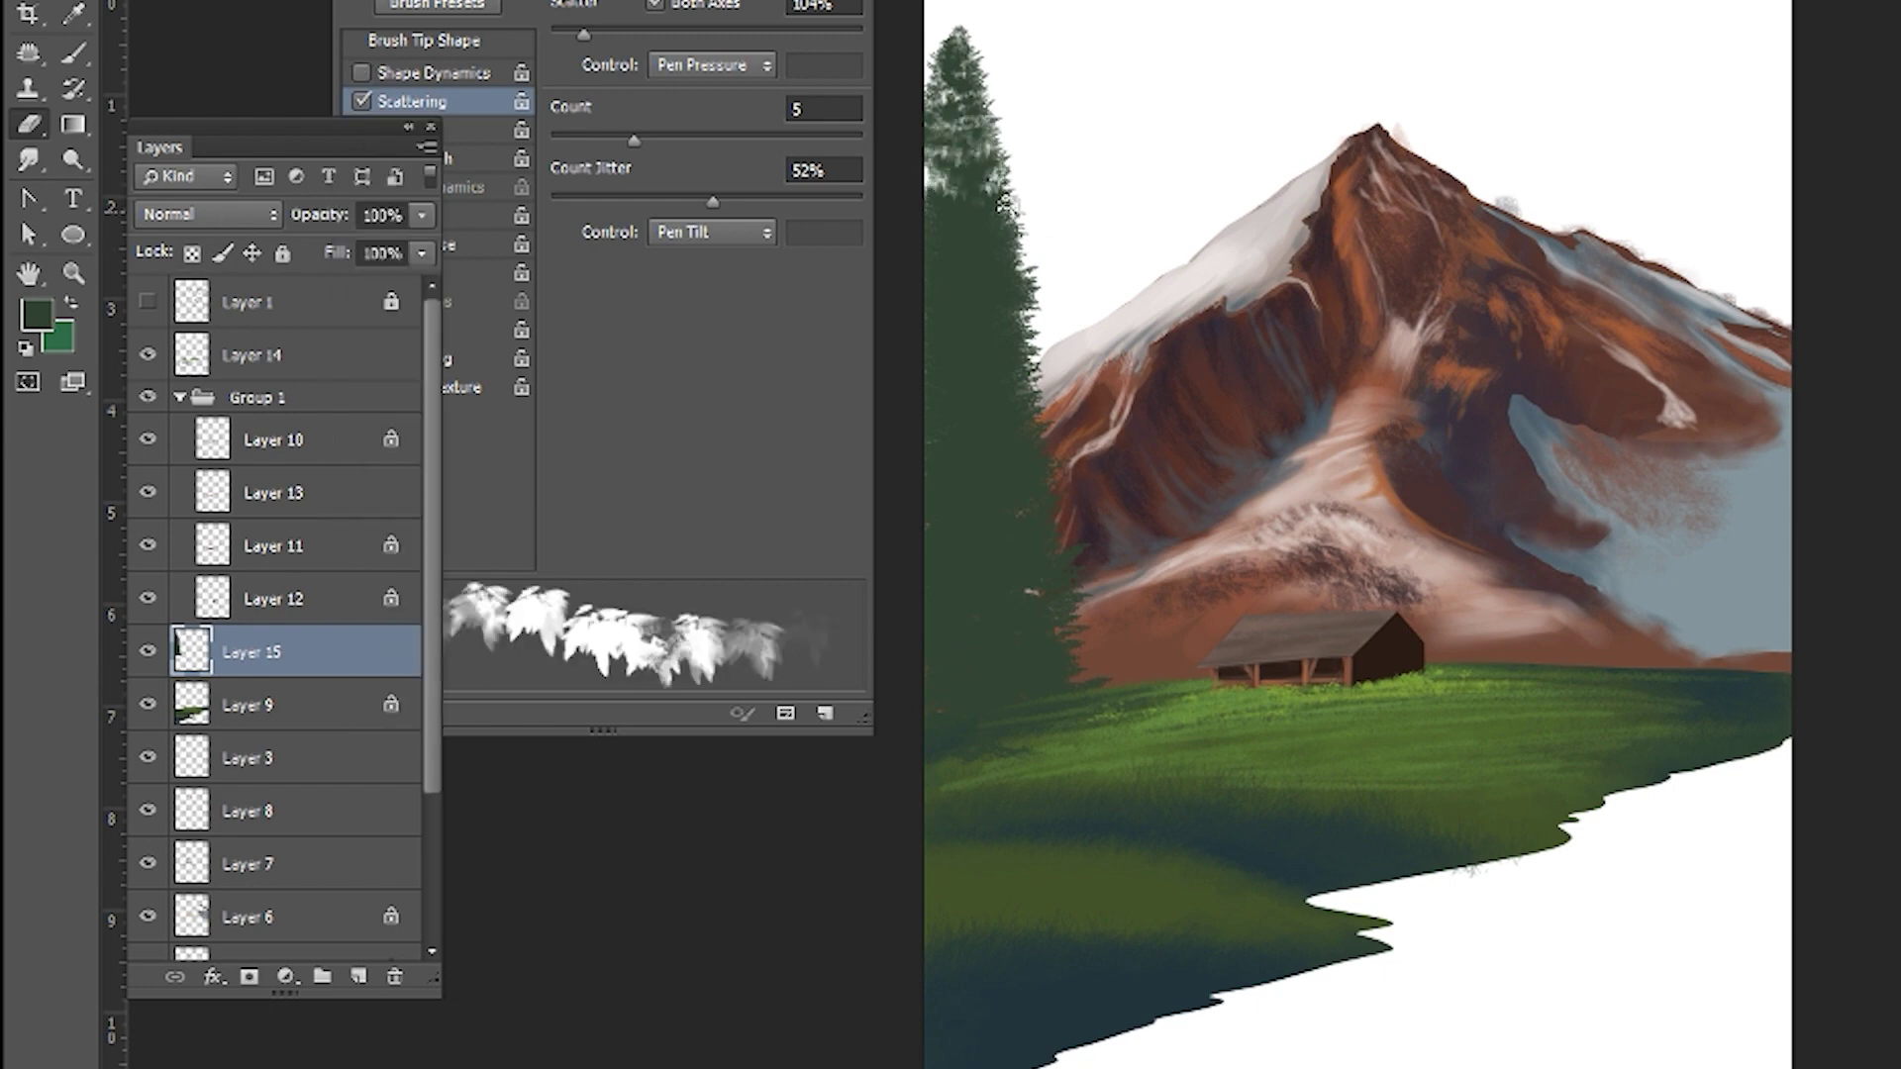
left_click_drag(941, 242, 1020, 279)
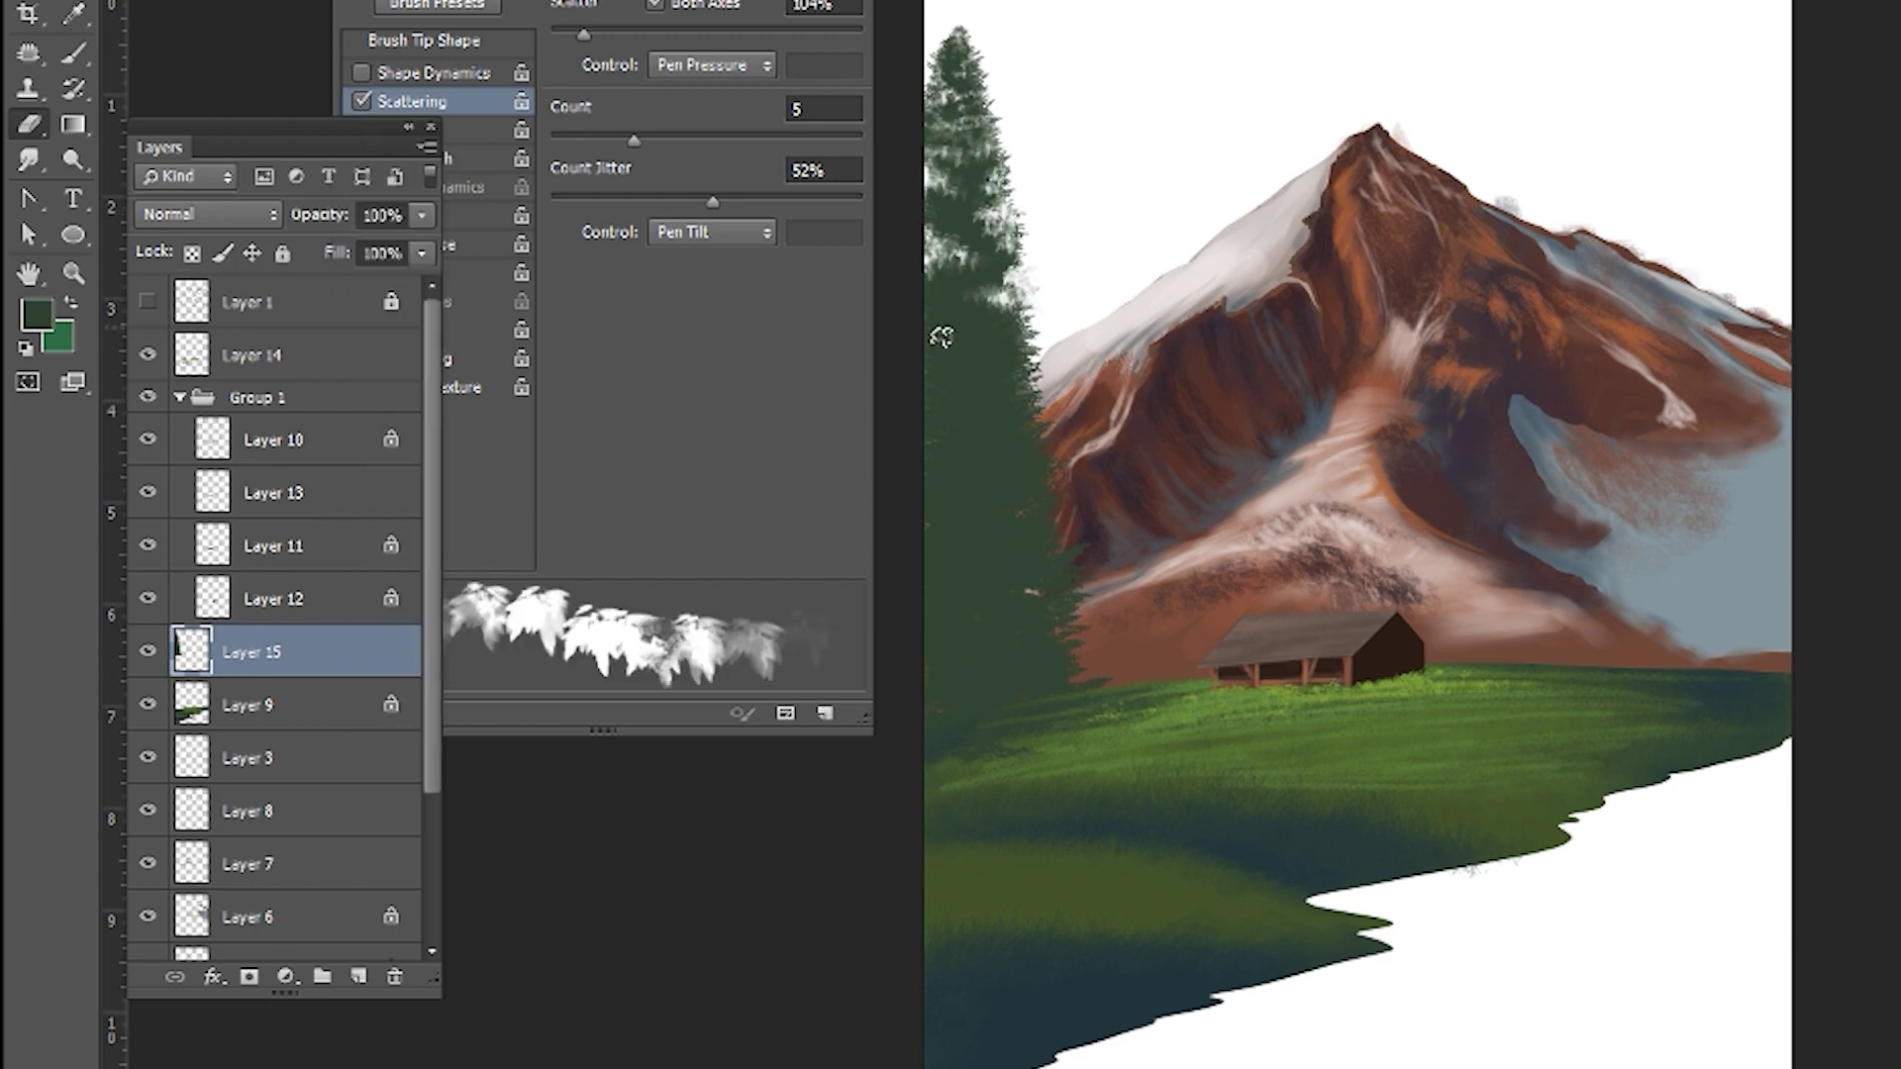
right_click(934, 391)
scroll(650, 699, "up", 5)
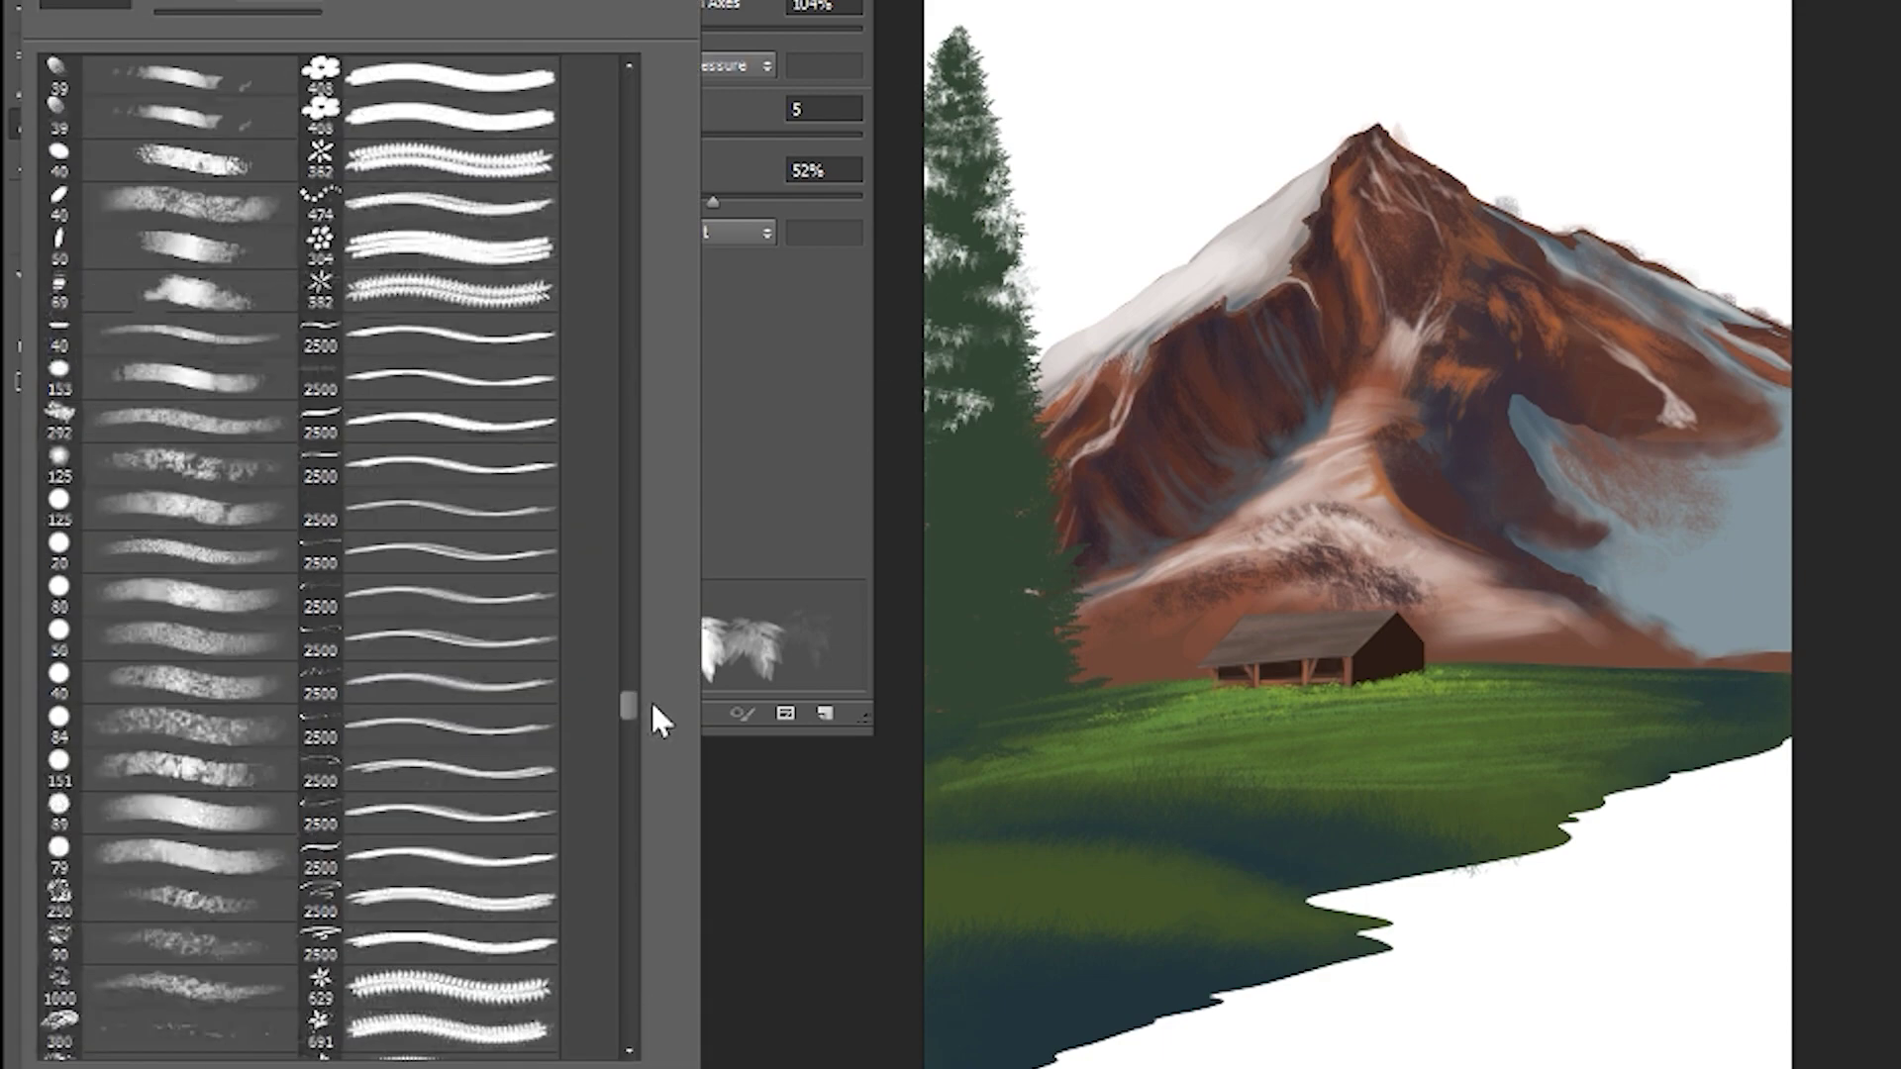
scroll(664, 614, "up", 4)
scroll(594, 534, "up", 2)
key("Return")
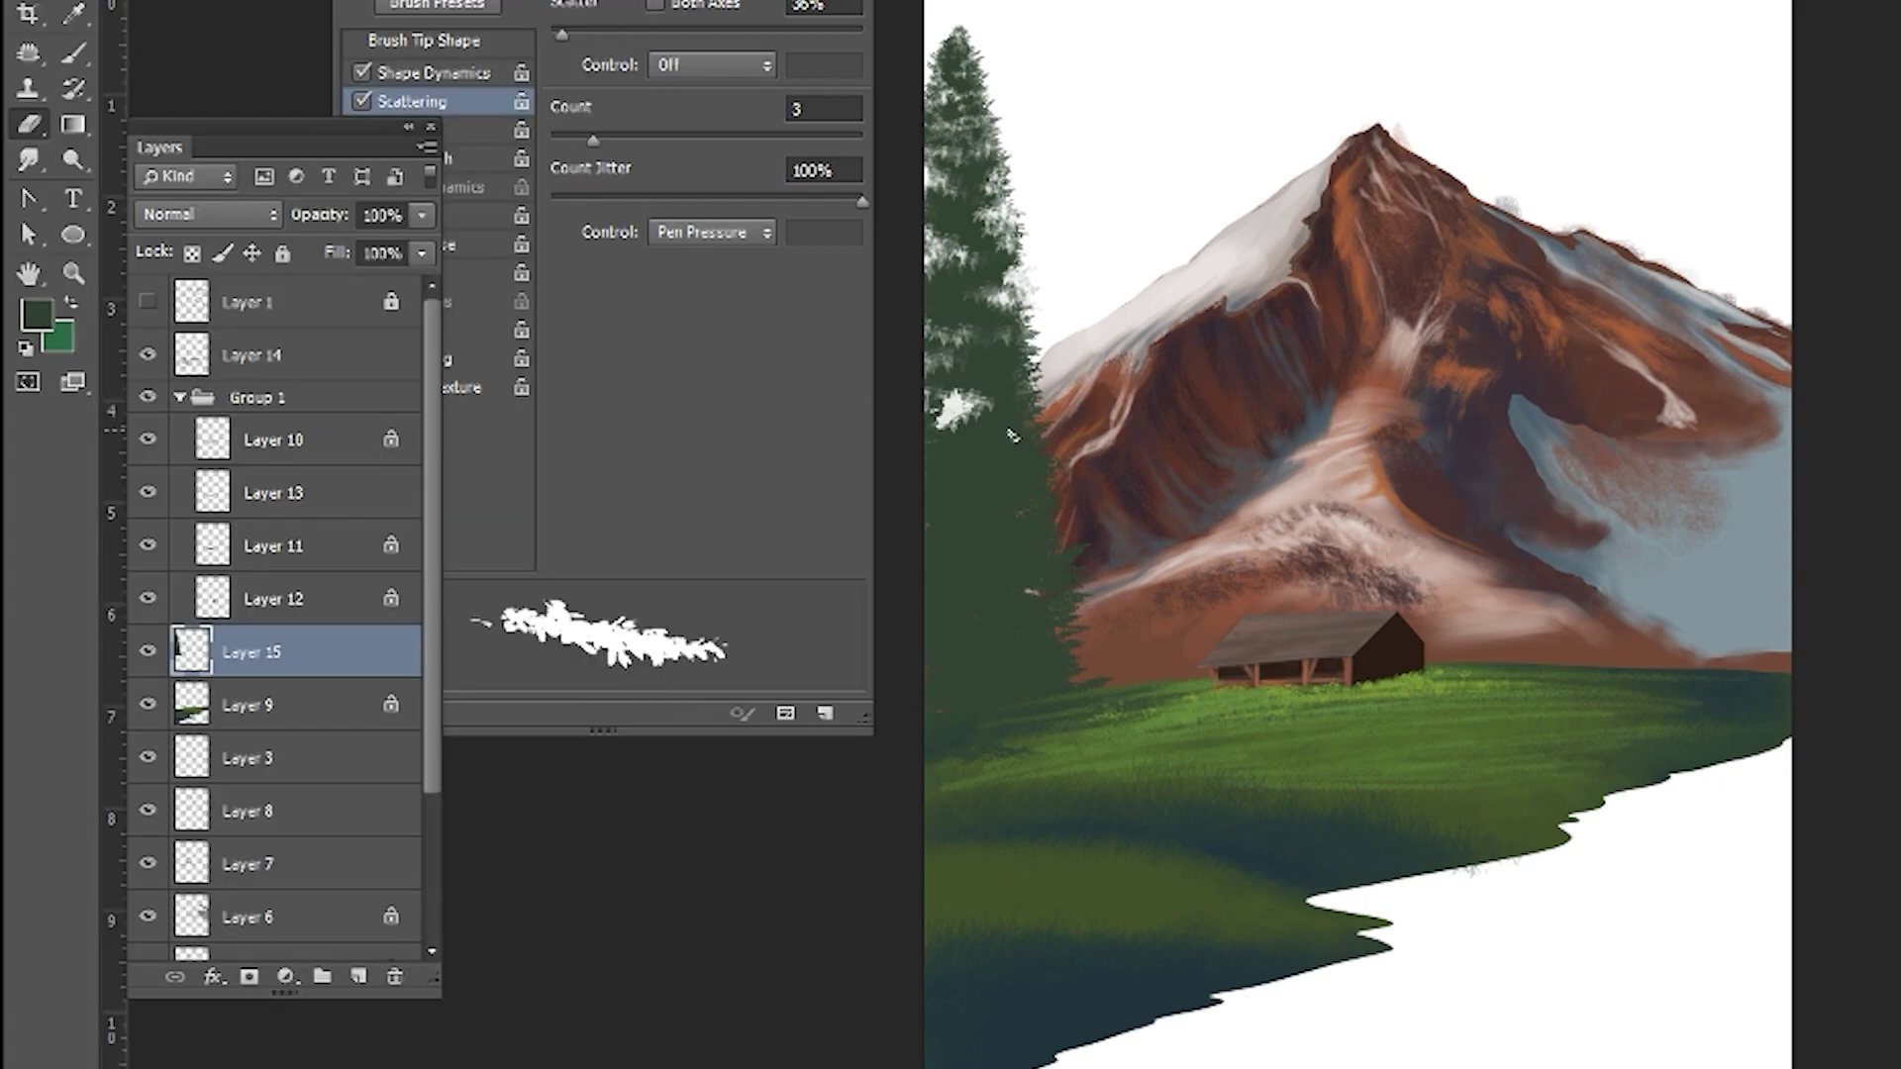
- Paint dark sprigs and light green highlights on the tall left pine
key("b")
right_click(1029, 642)
key("Return")
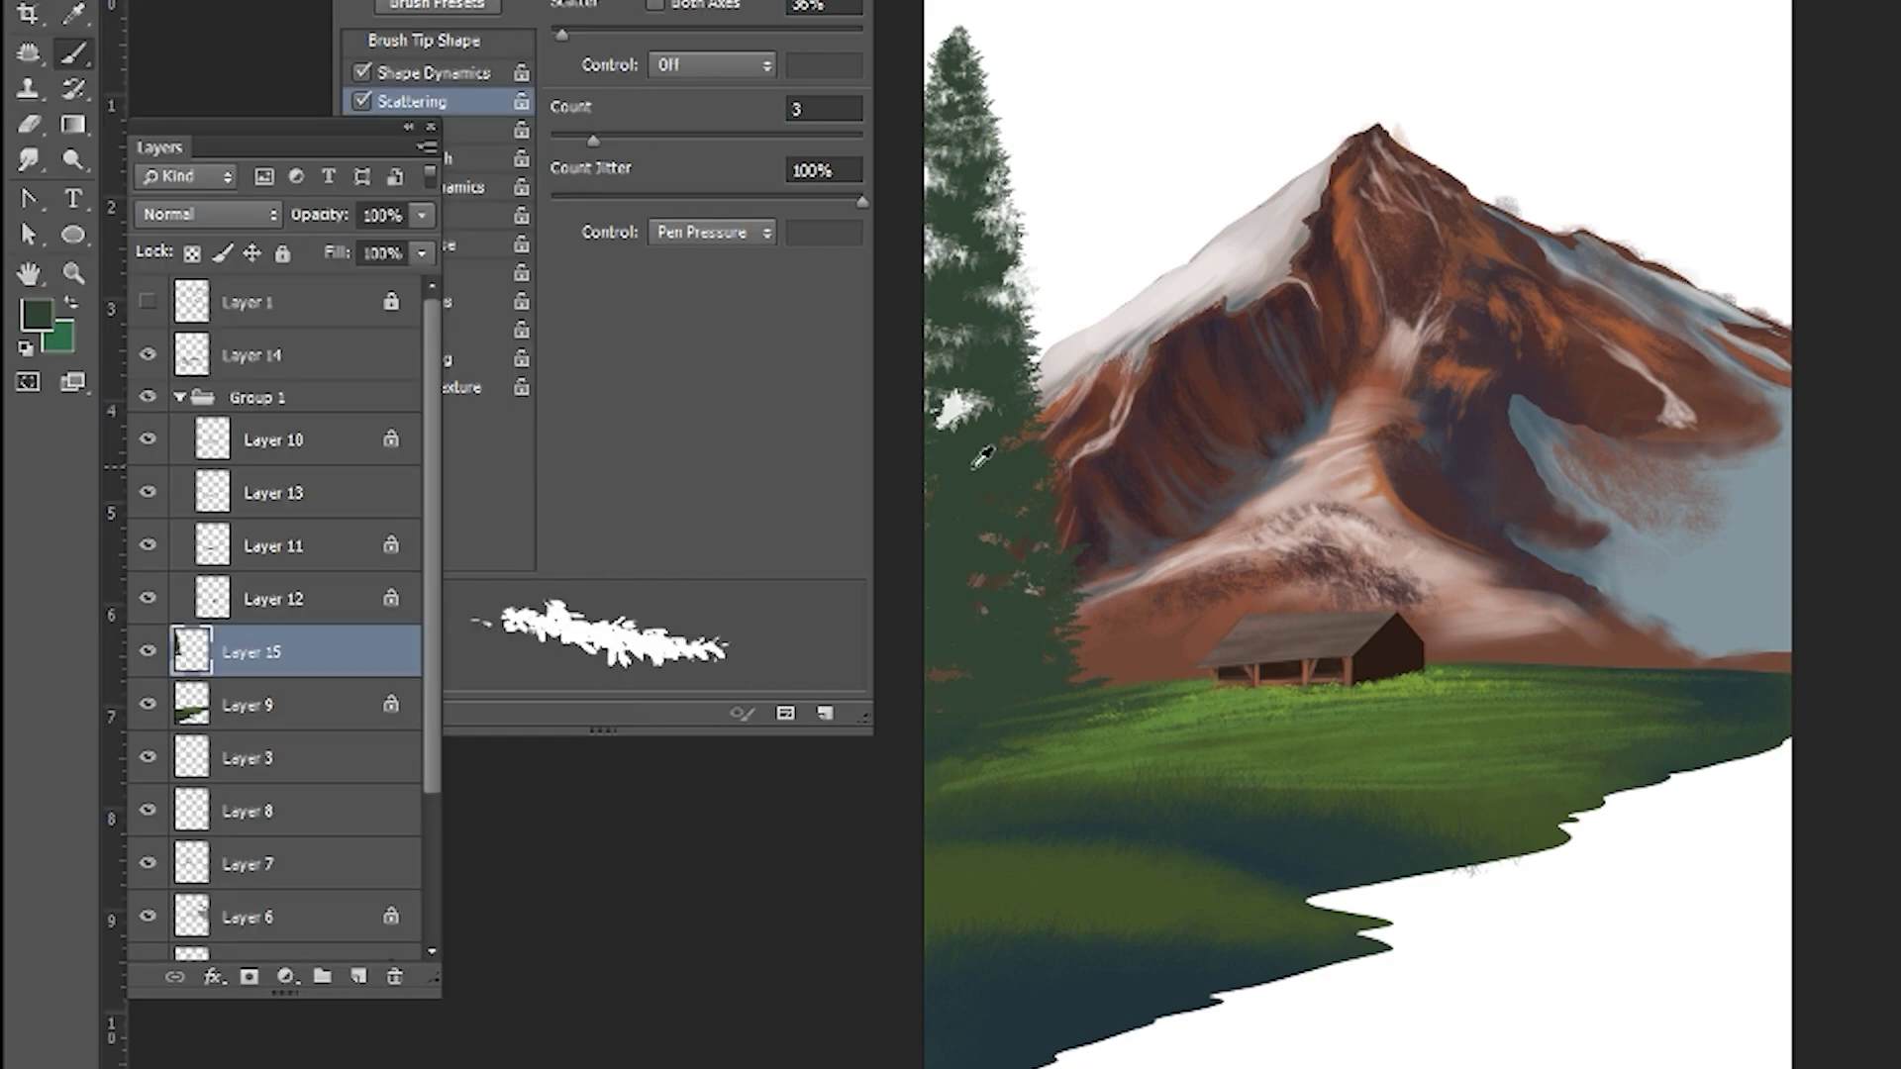
mouse_move(945, 396)
left_mouse_down()
mouse_move(980, 460)
mouse_move(943, 266)
left_mouse_up()
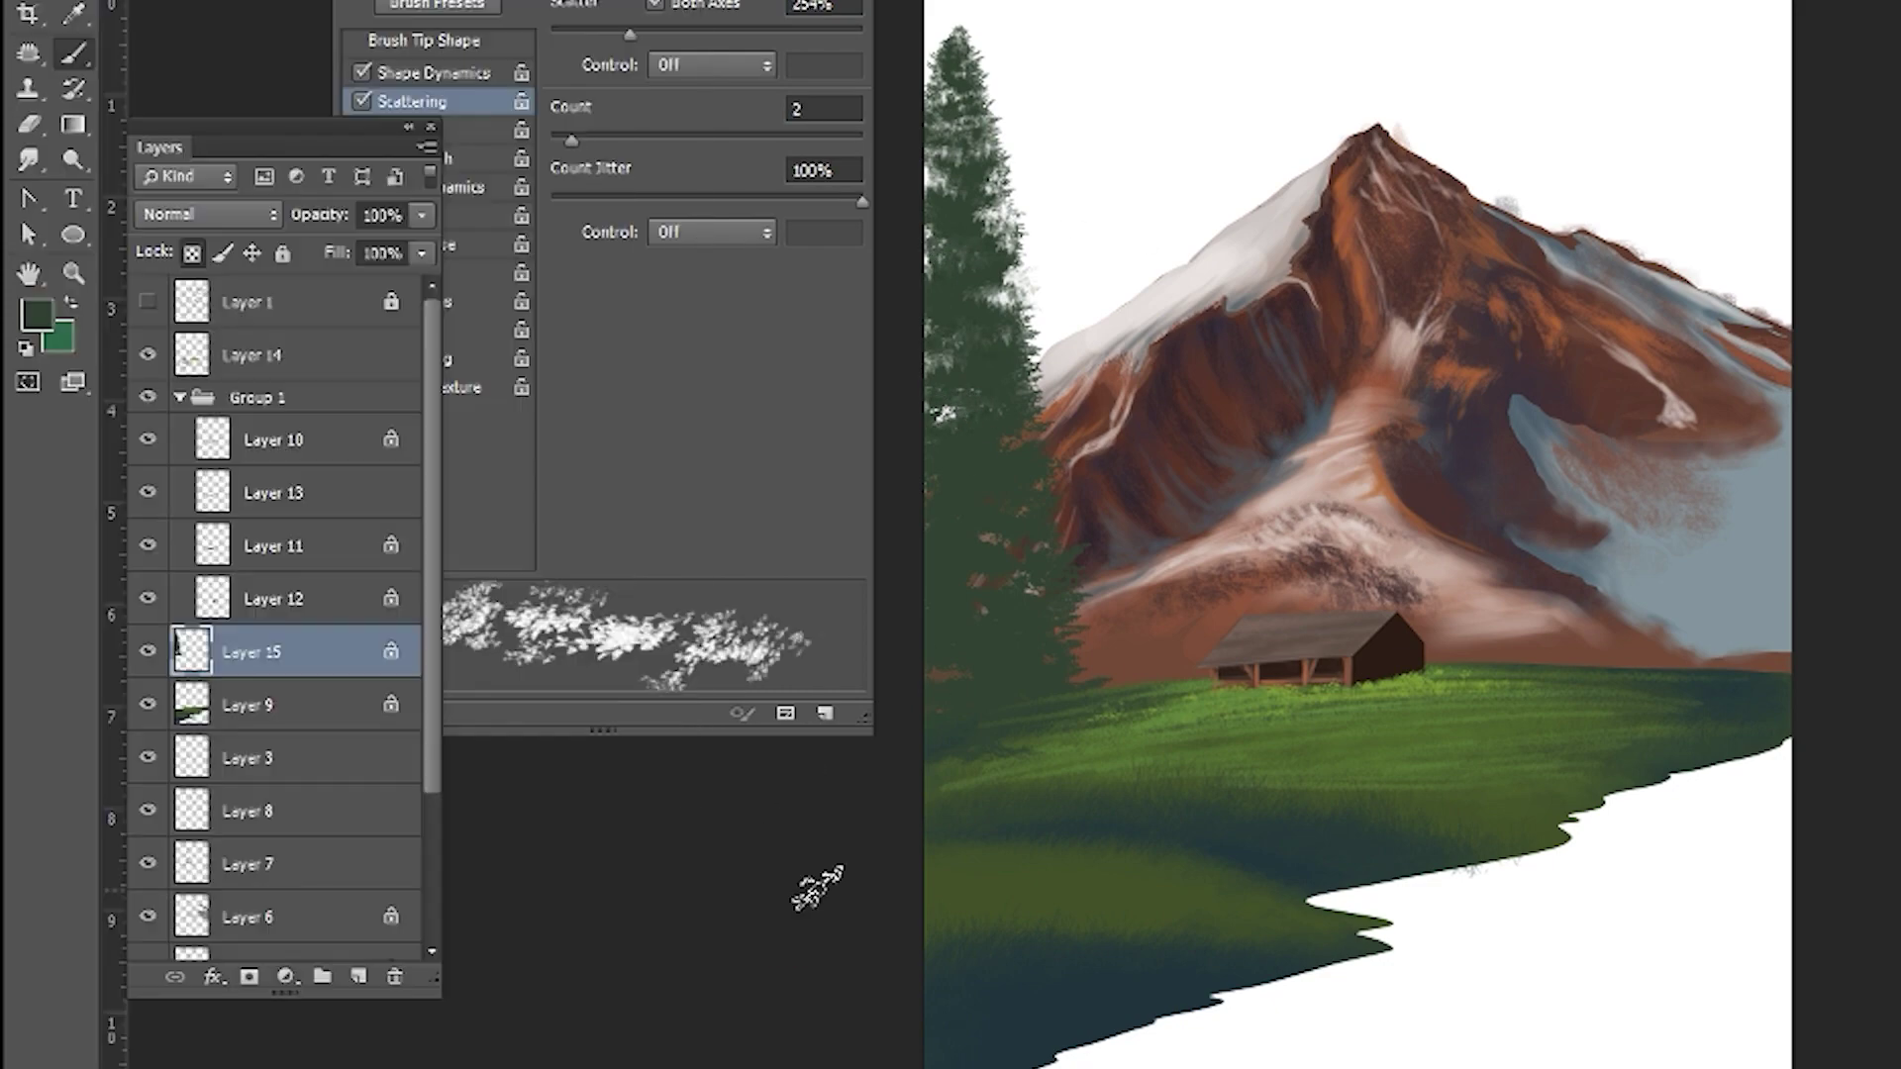
left_click(36, 315)
mouse_move(990, 149)
left_mouse_down()
mouse_move(951, 242)
mouse_move(942, 577)
mouse_move(969, 415)
left_mouse_up()
- Set dark teal, duplicate the pine, shift the copy right and place it below the original
left_click(37, 315)
left_click(1035, 688)
key("Return")
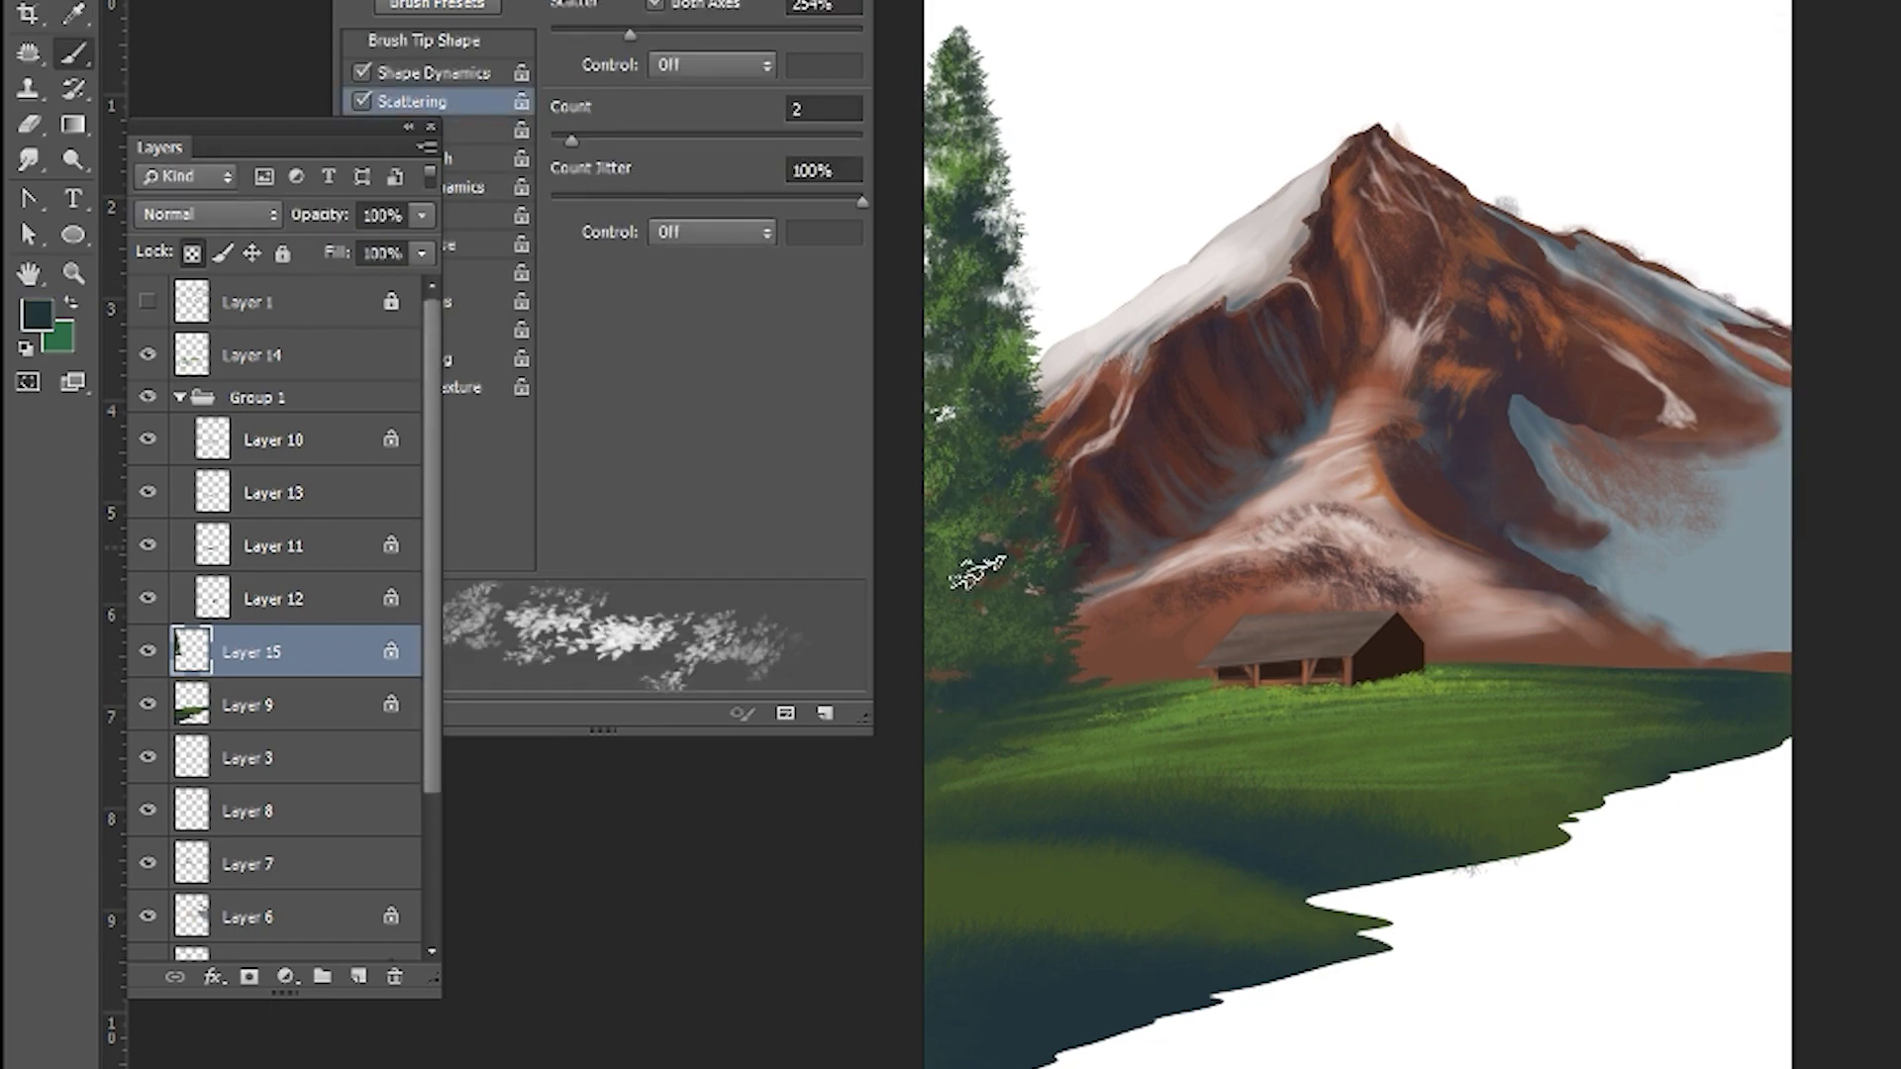
key("v")
mouse_move(1044, 574)
left_mouse_down()
mouse_move(1231, 574)
mouse_move(1247, 508)
mouse_move(1128, 473)
mouse_move(1086, 612)
left_mouse_up()
key("Delete")
key("ctrl+bracketleft")
- Set a green foreground colour and a soft cloud brush
key("b")
left_click(36, 315)
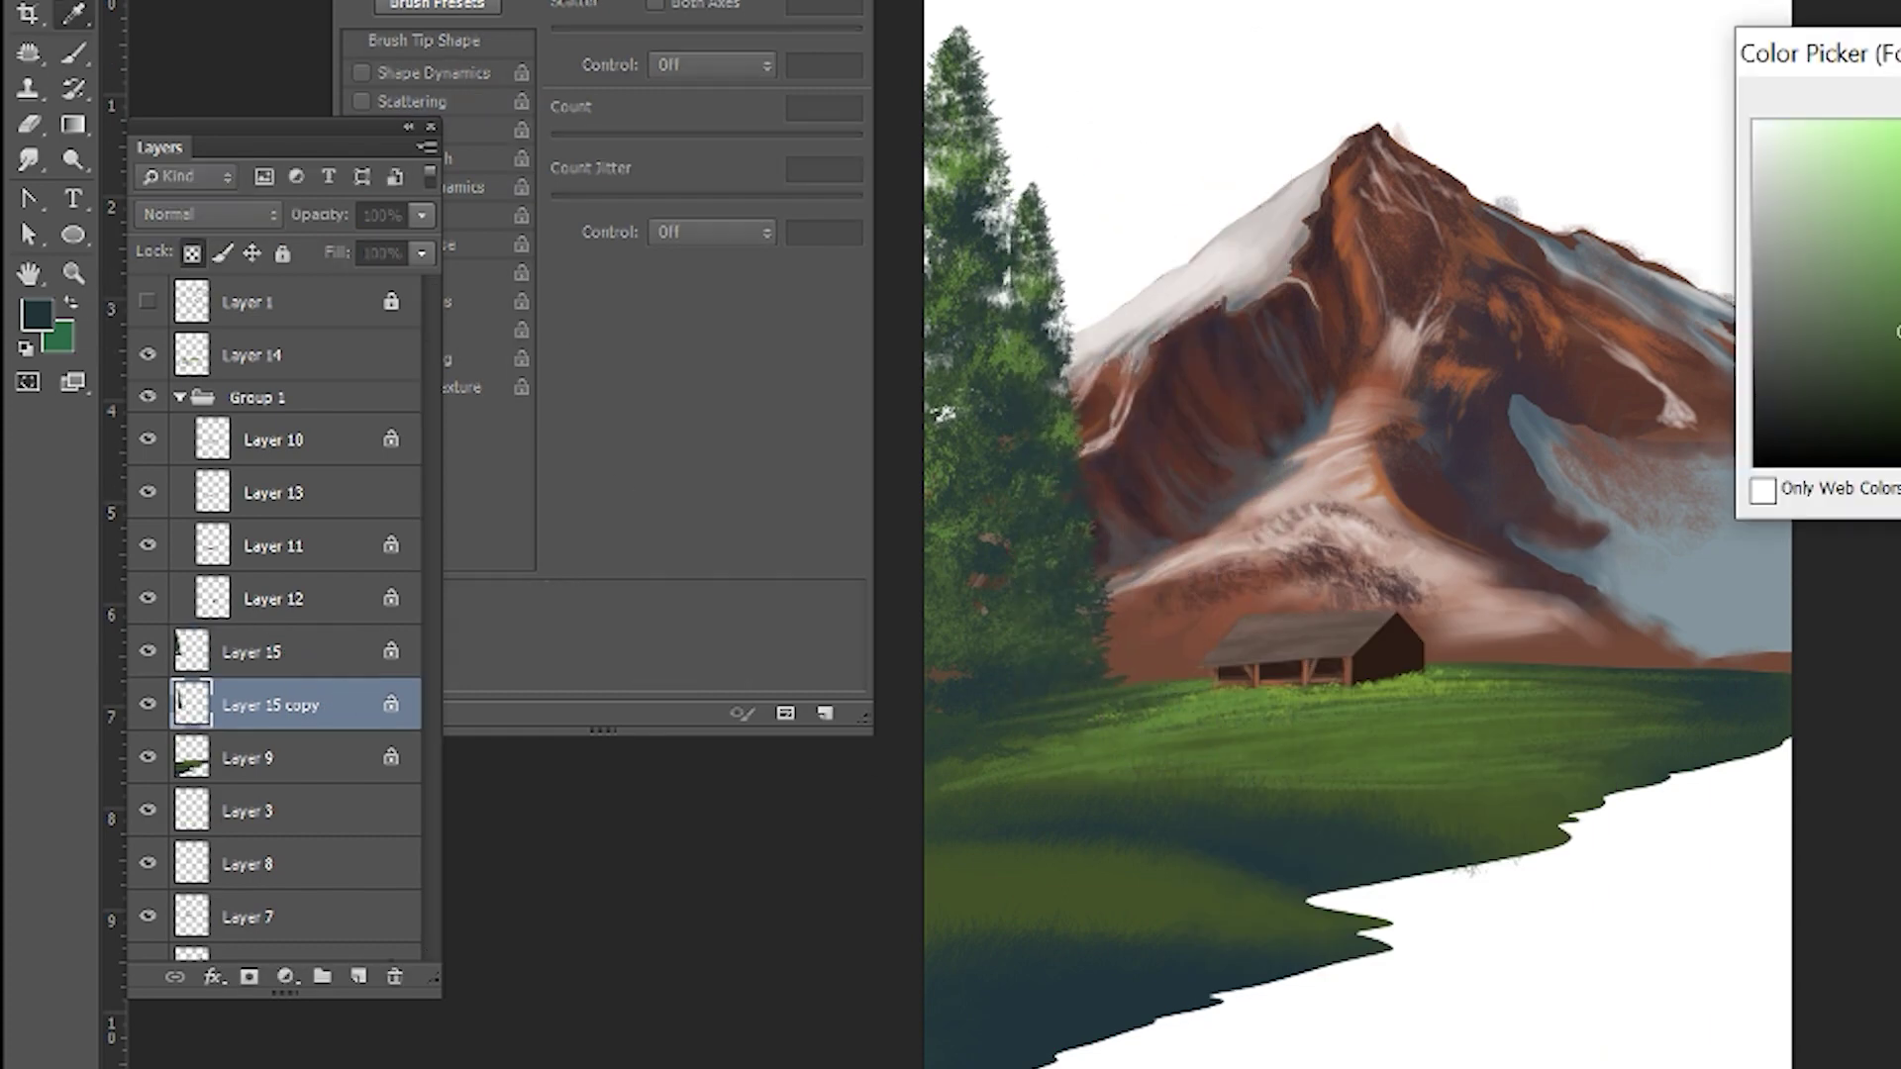
left_click(1030, 327)
key("Return")
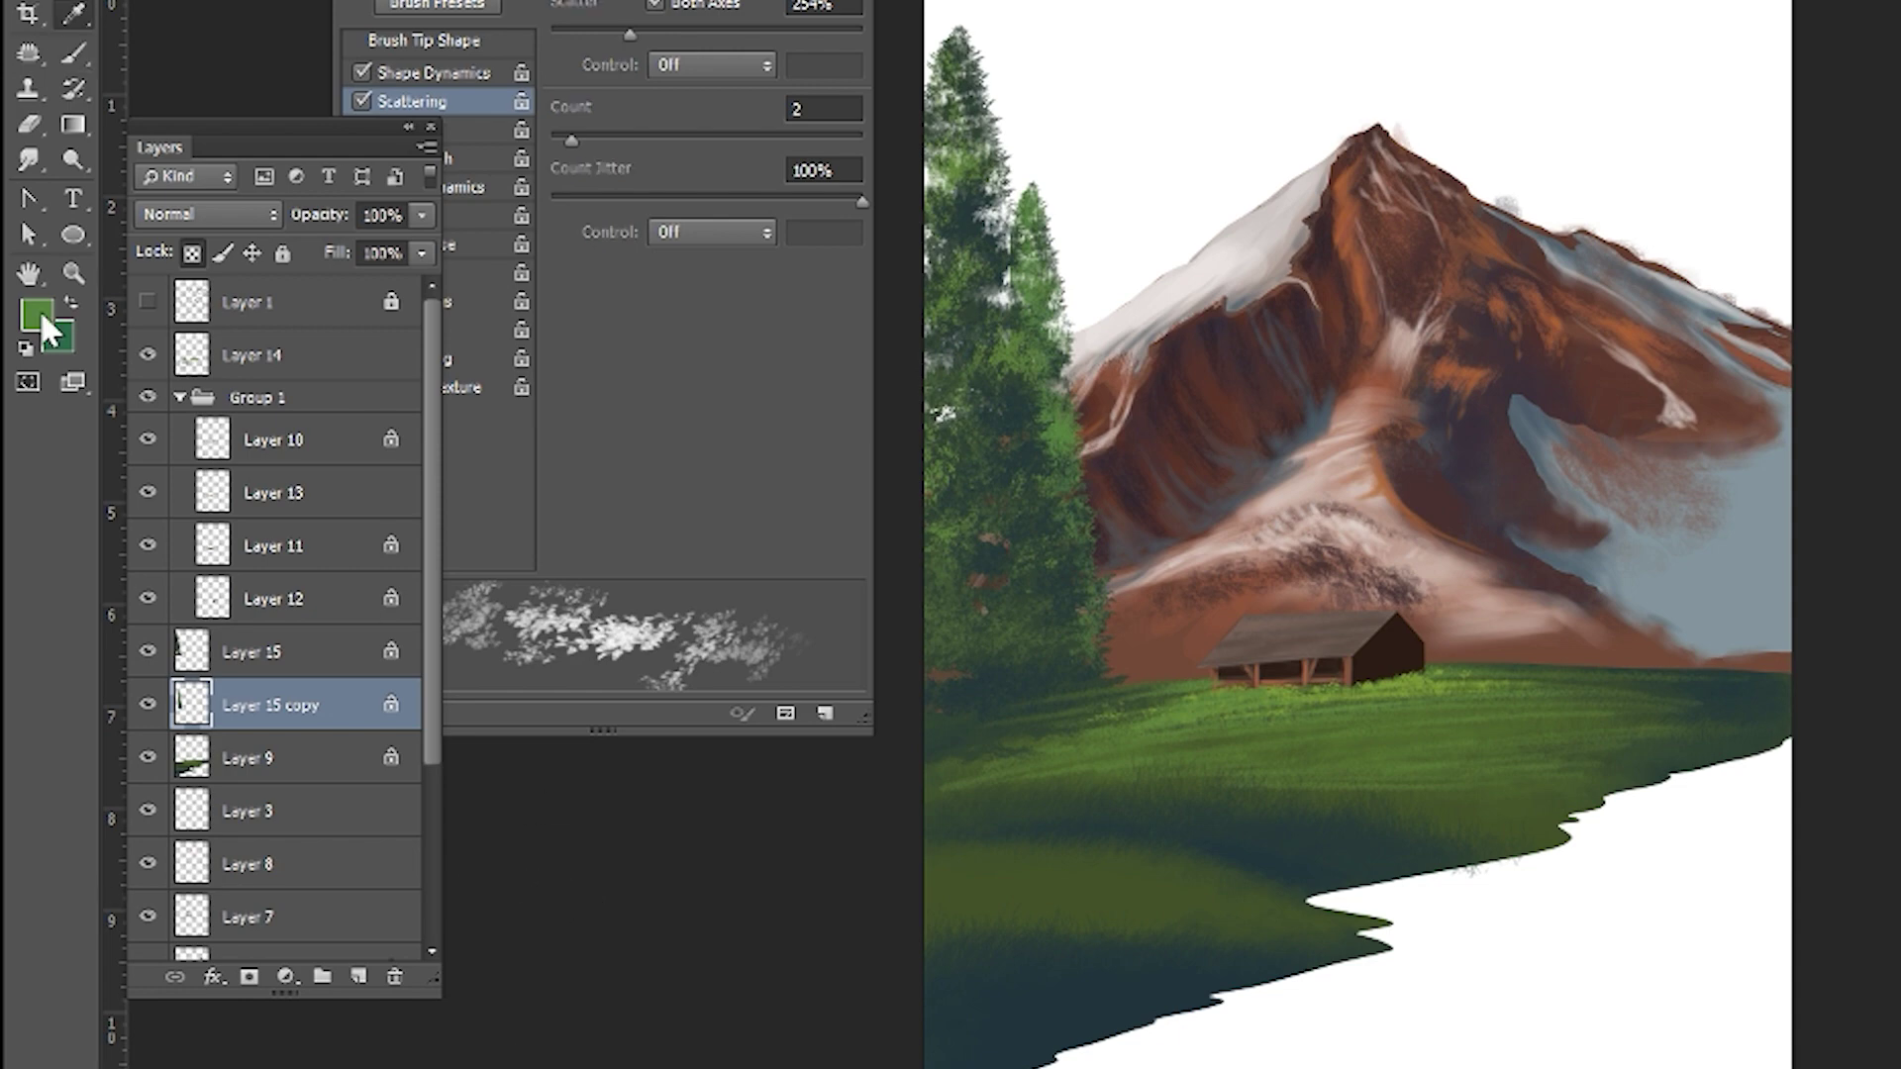
right_click(523, 1059)
double_click(310, 517)
left_click(1034, 213, "alt")
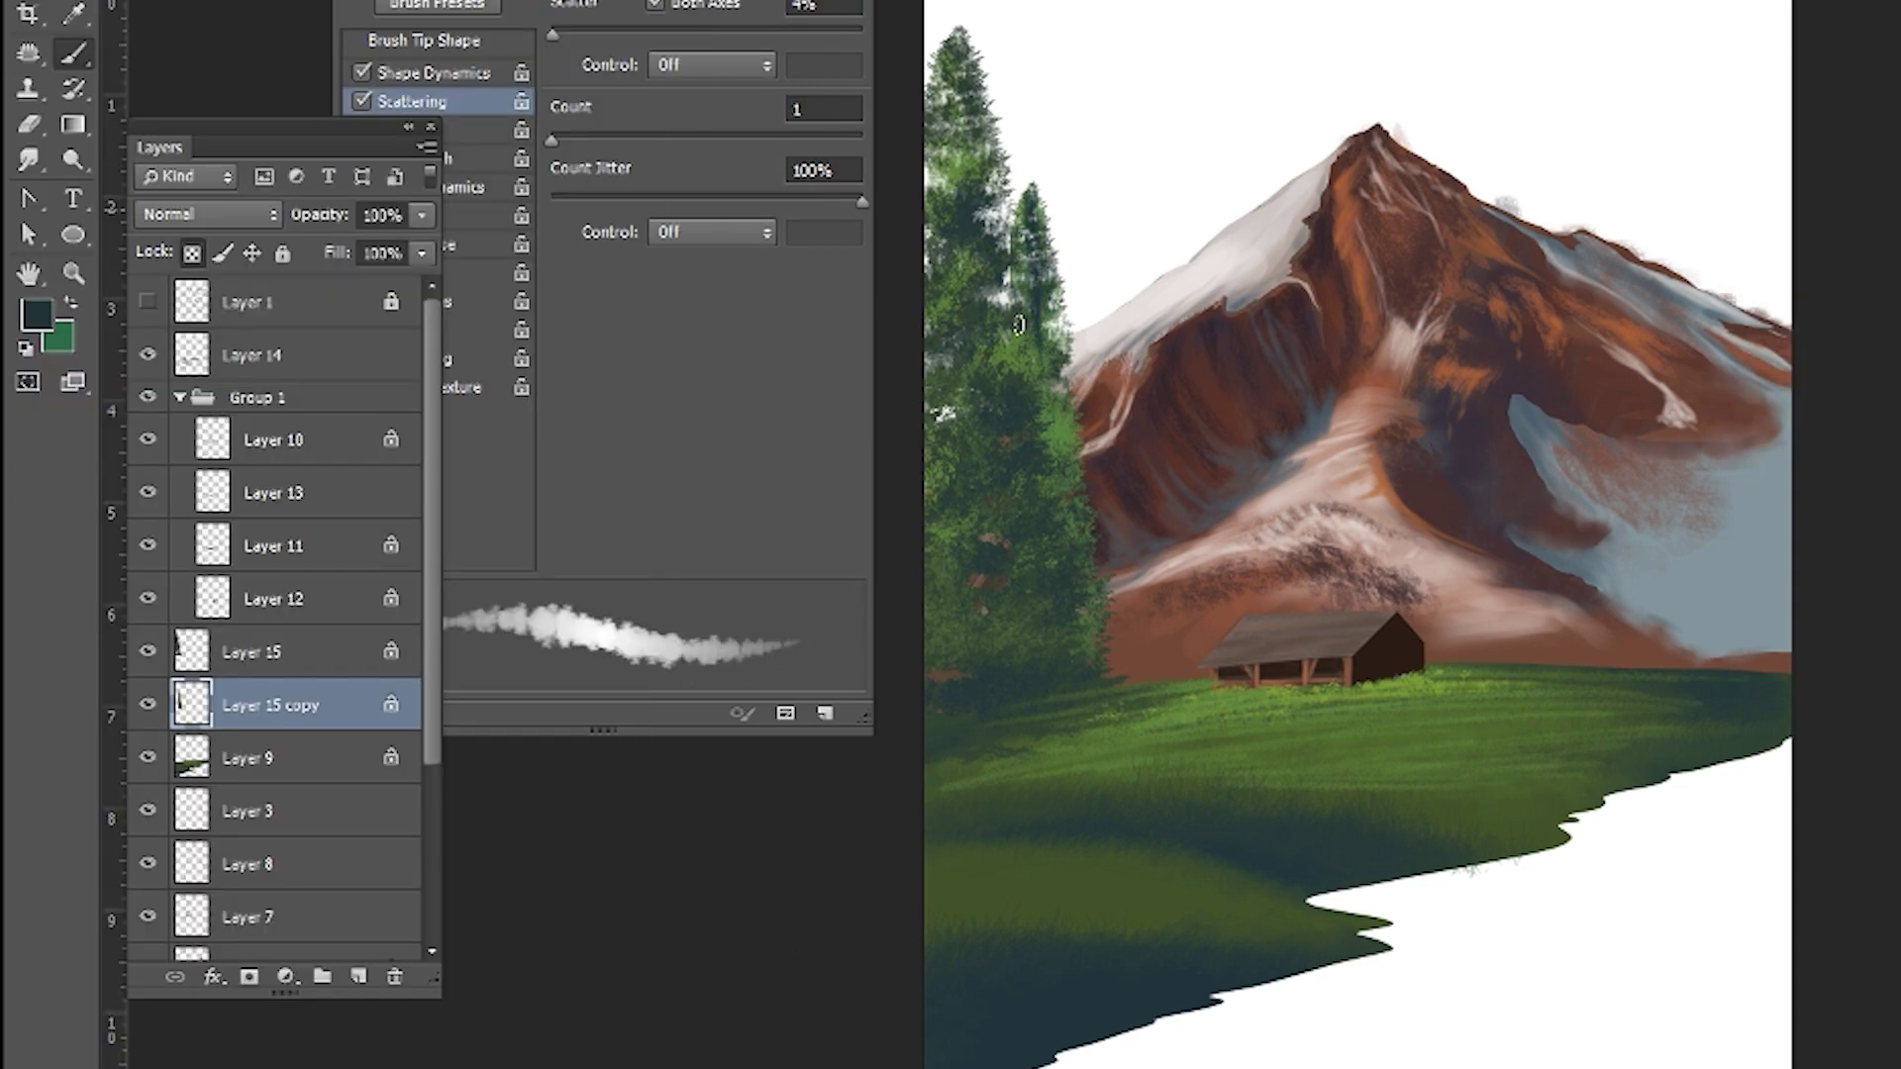
- Paint a small dark pine near the cabin on a new layer, sampling mid green and dark teal
left_click(287, 651)
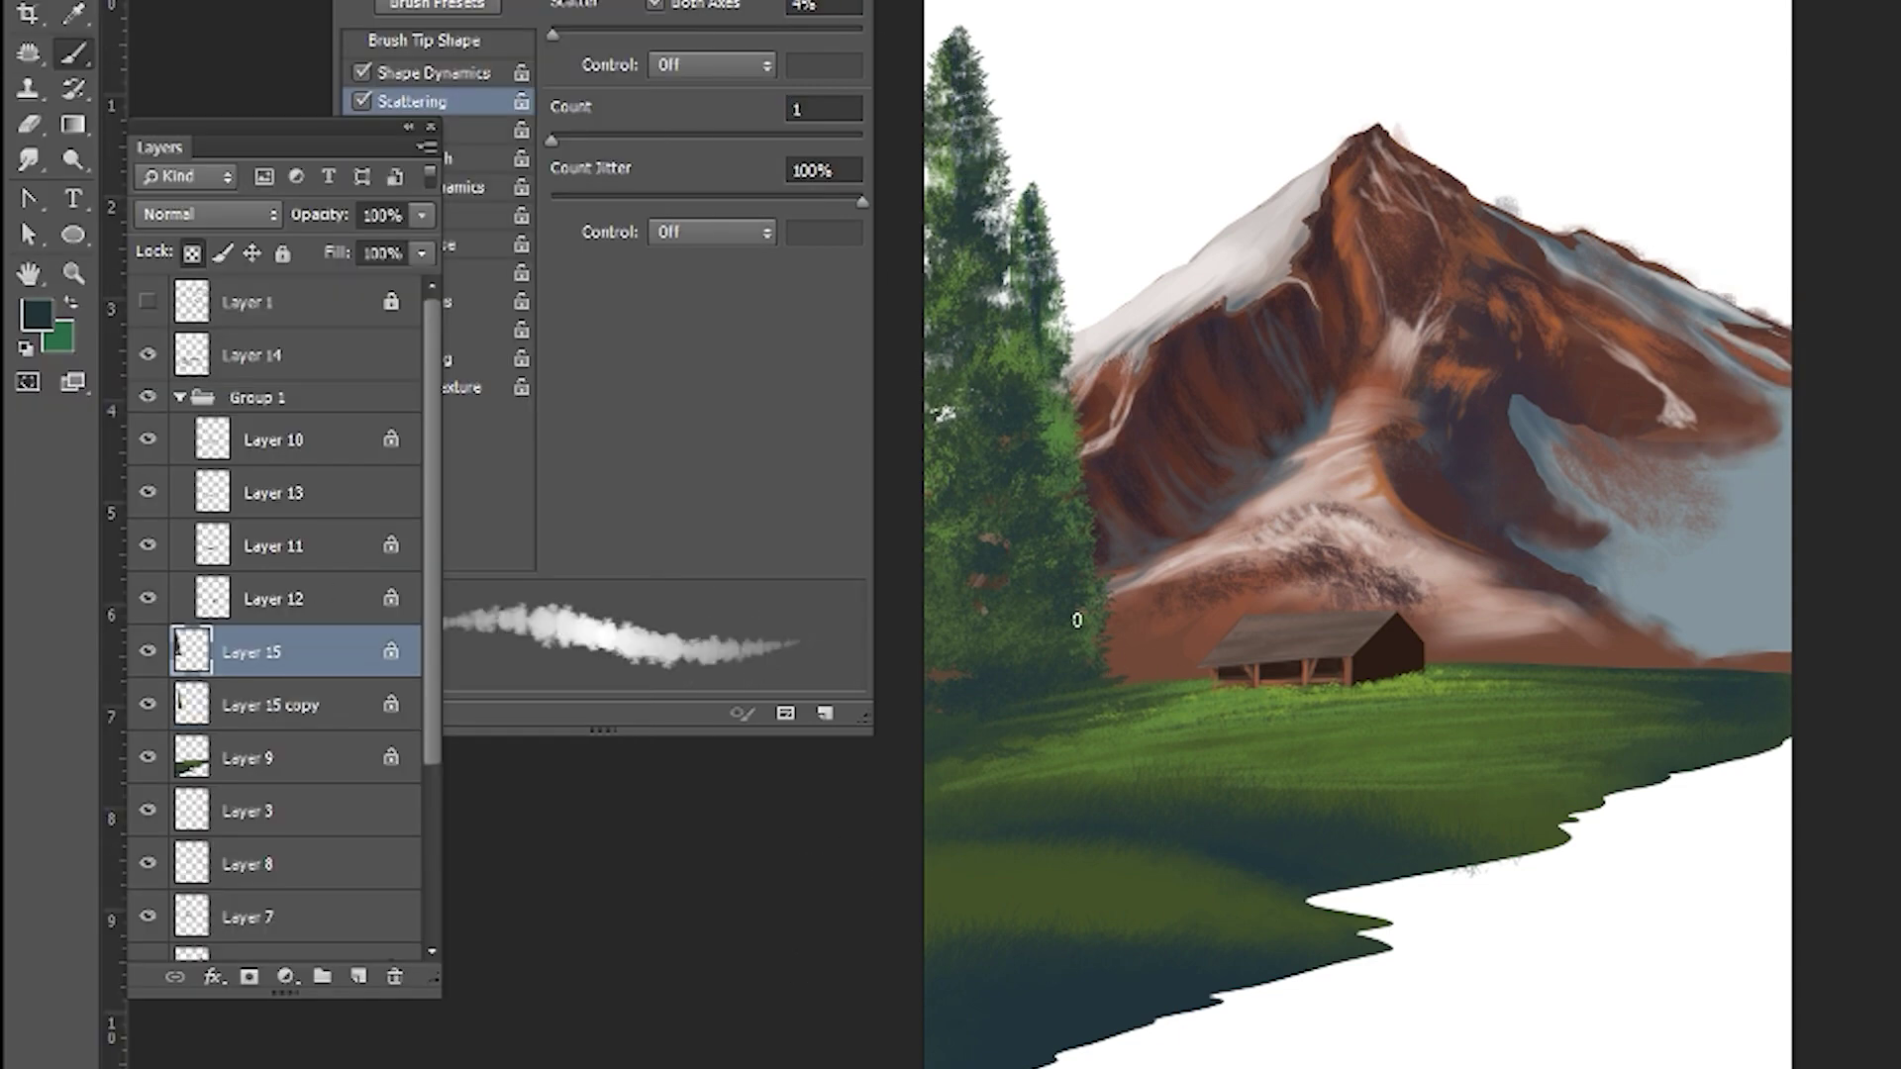
left_click_drag(1129, 673, 1118, 552)
key("ctrl+shift+alt+n")
left_click(466, 465)
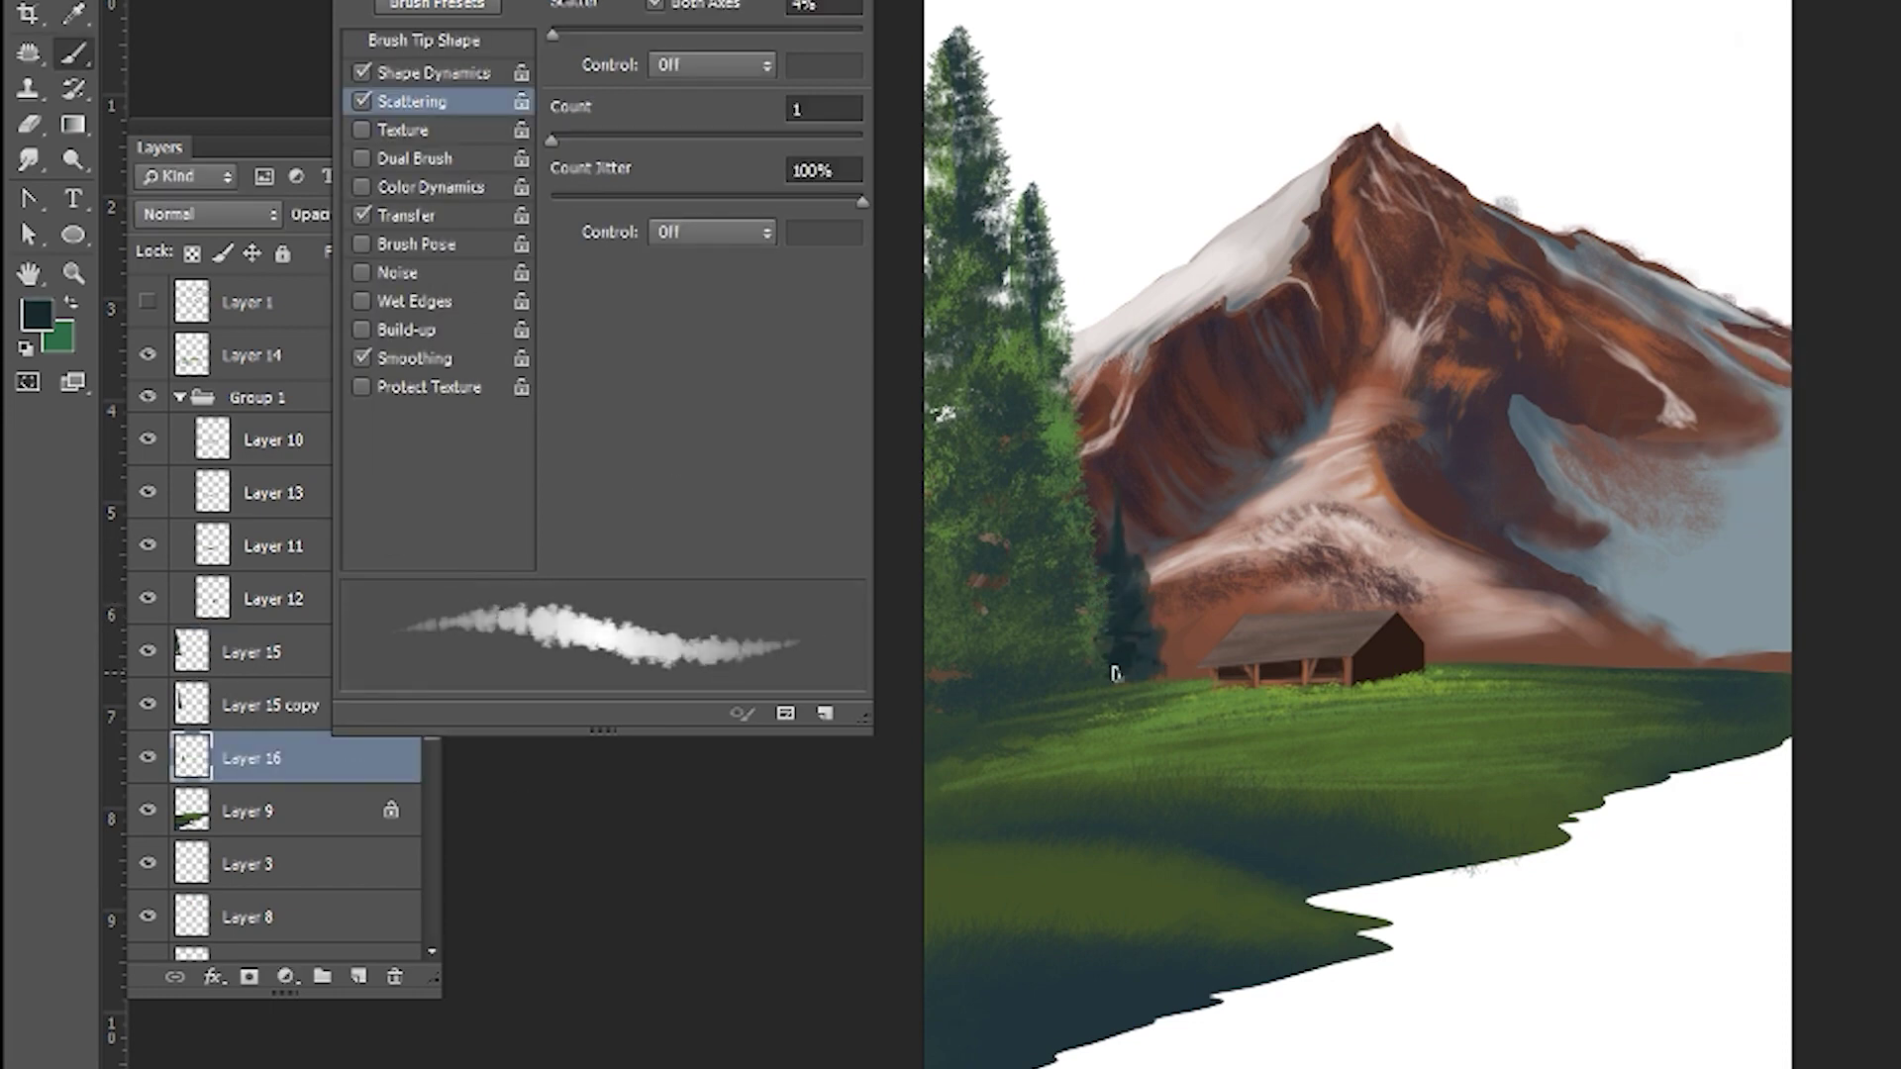
left_click(1141, 622, "alt")
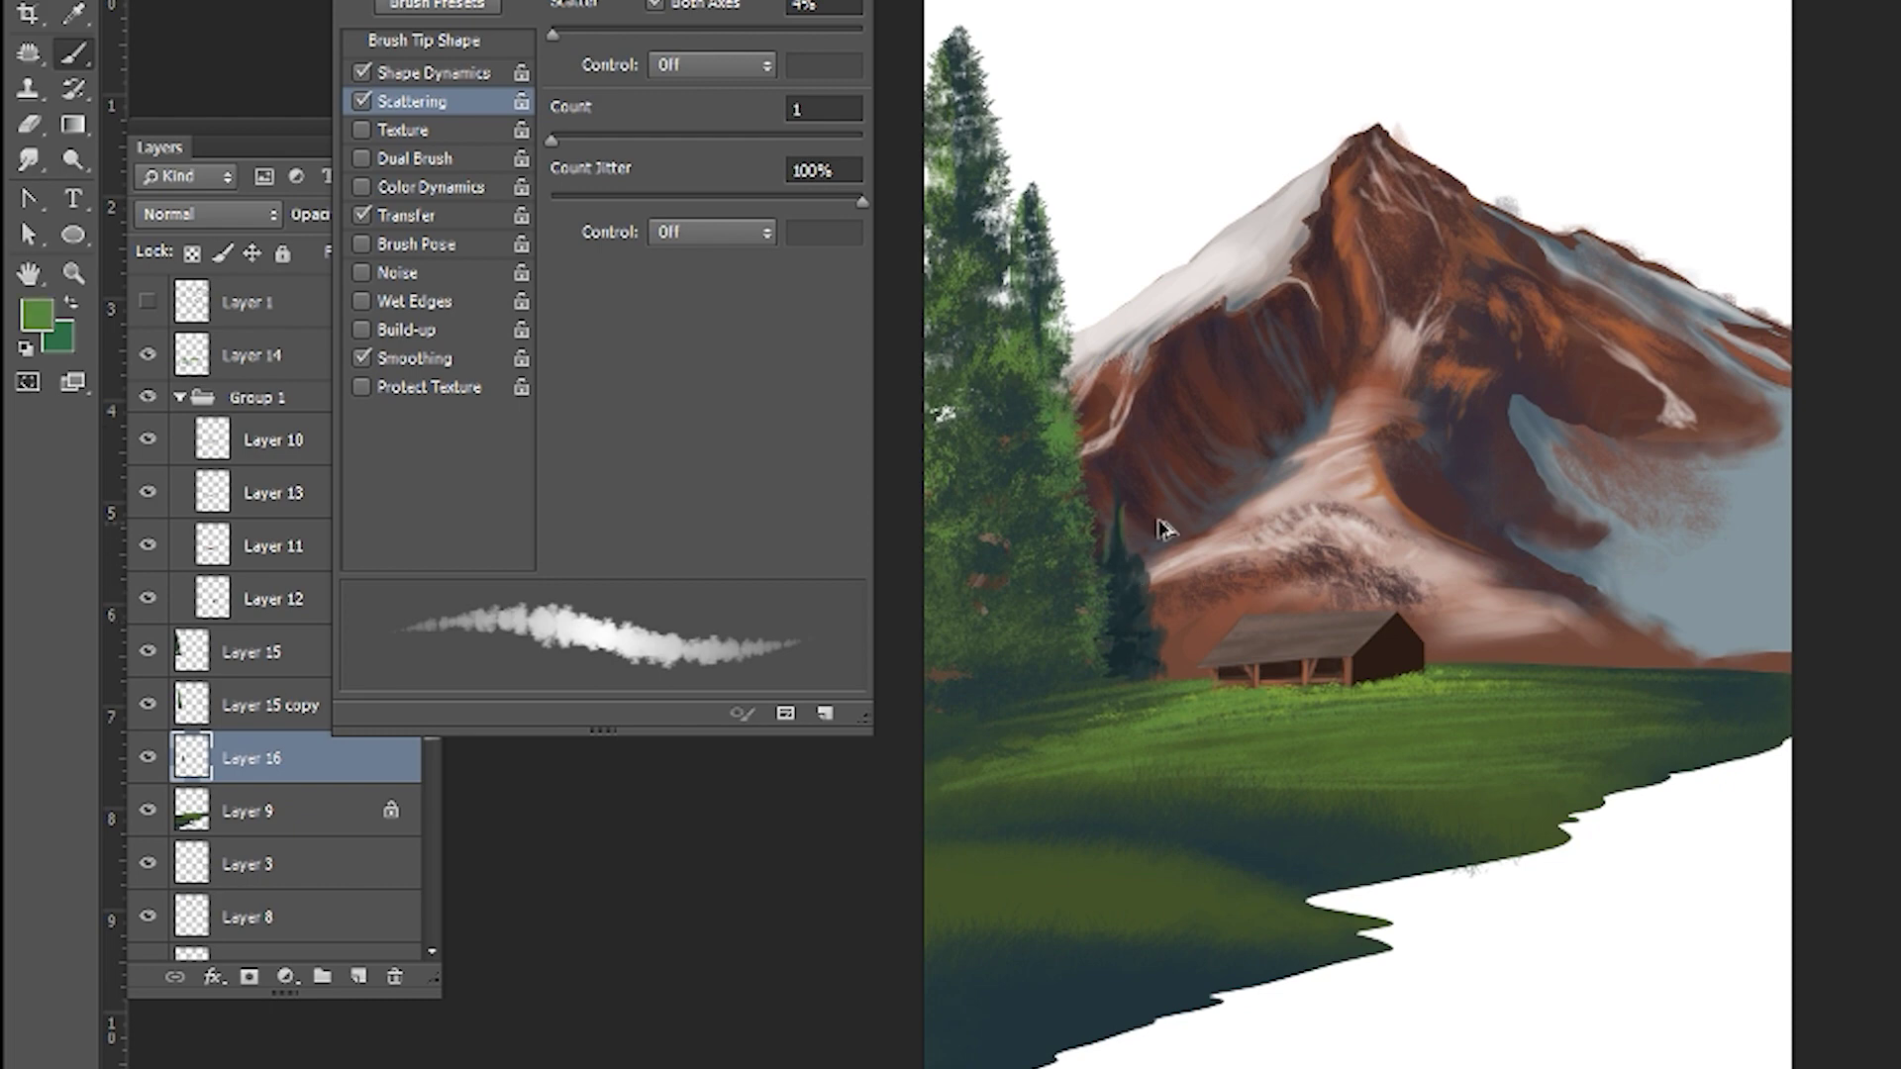
left_click(1151, 666, "ctrl")
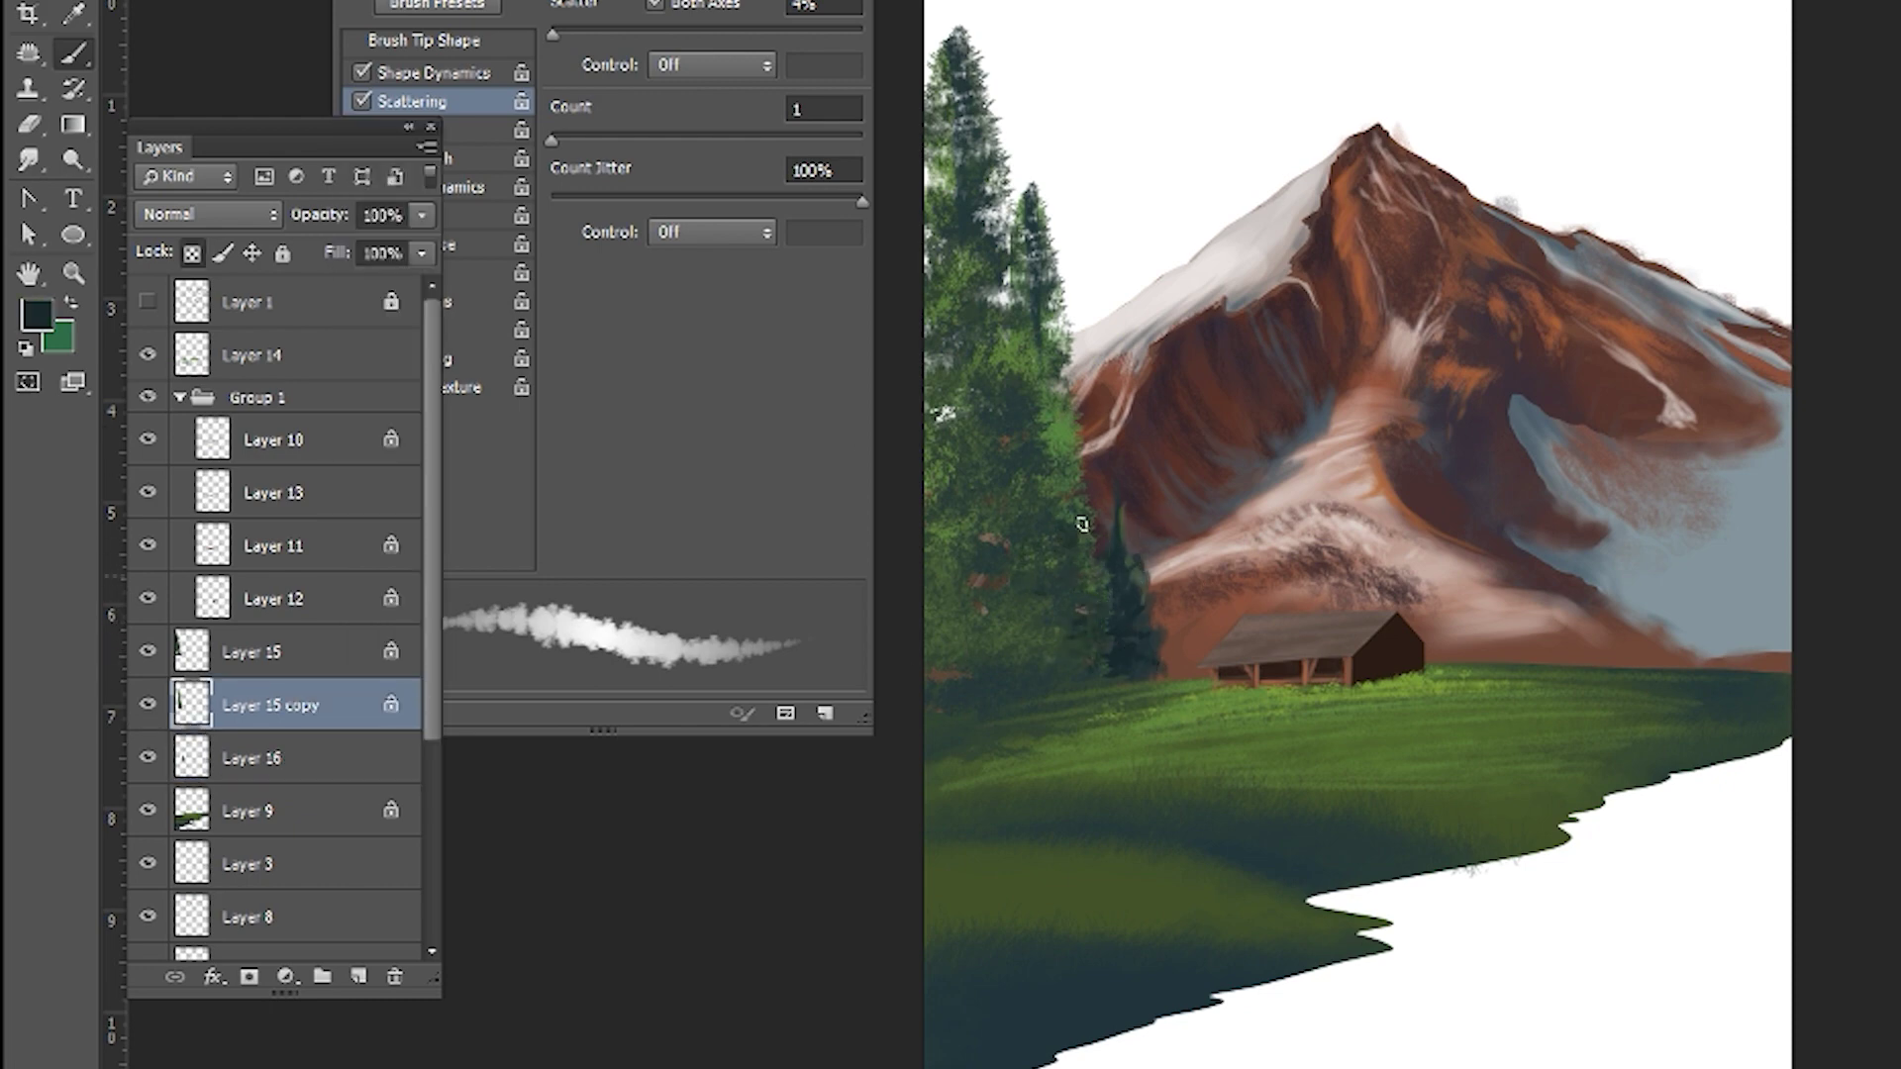
- Enlarge the brush and bring up the Brush Presets list
left_click(1039, 495, "ctrl")
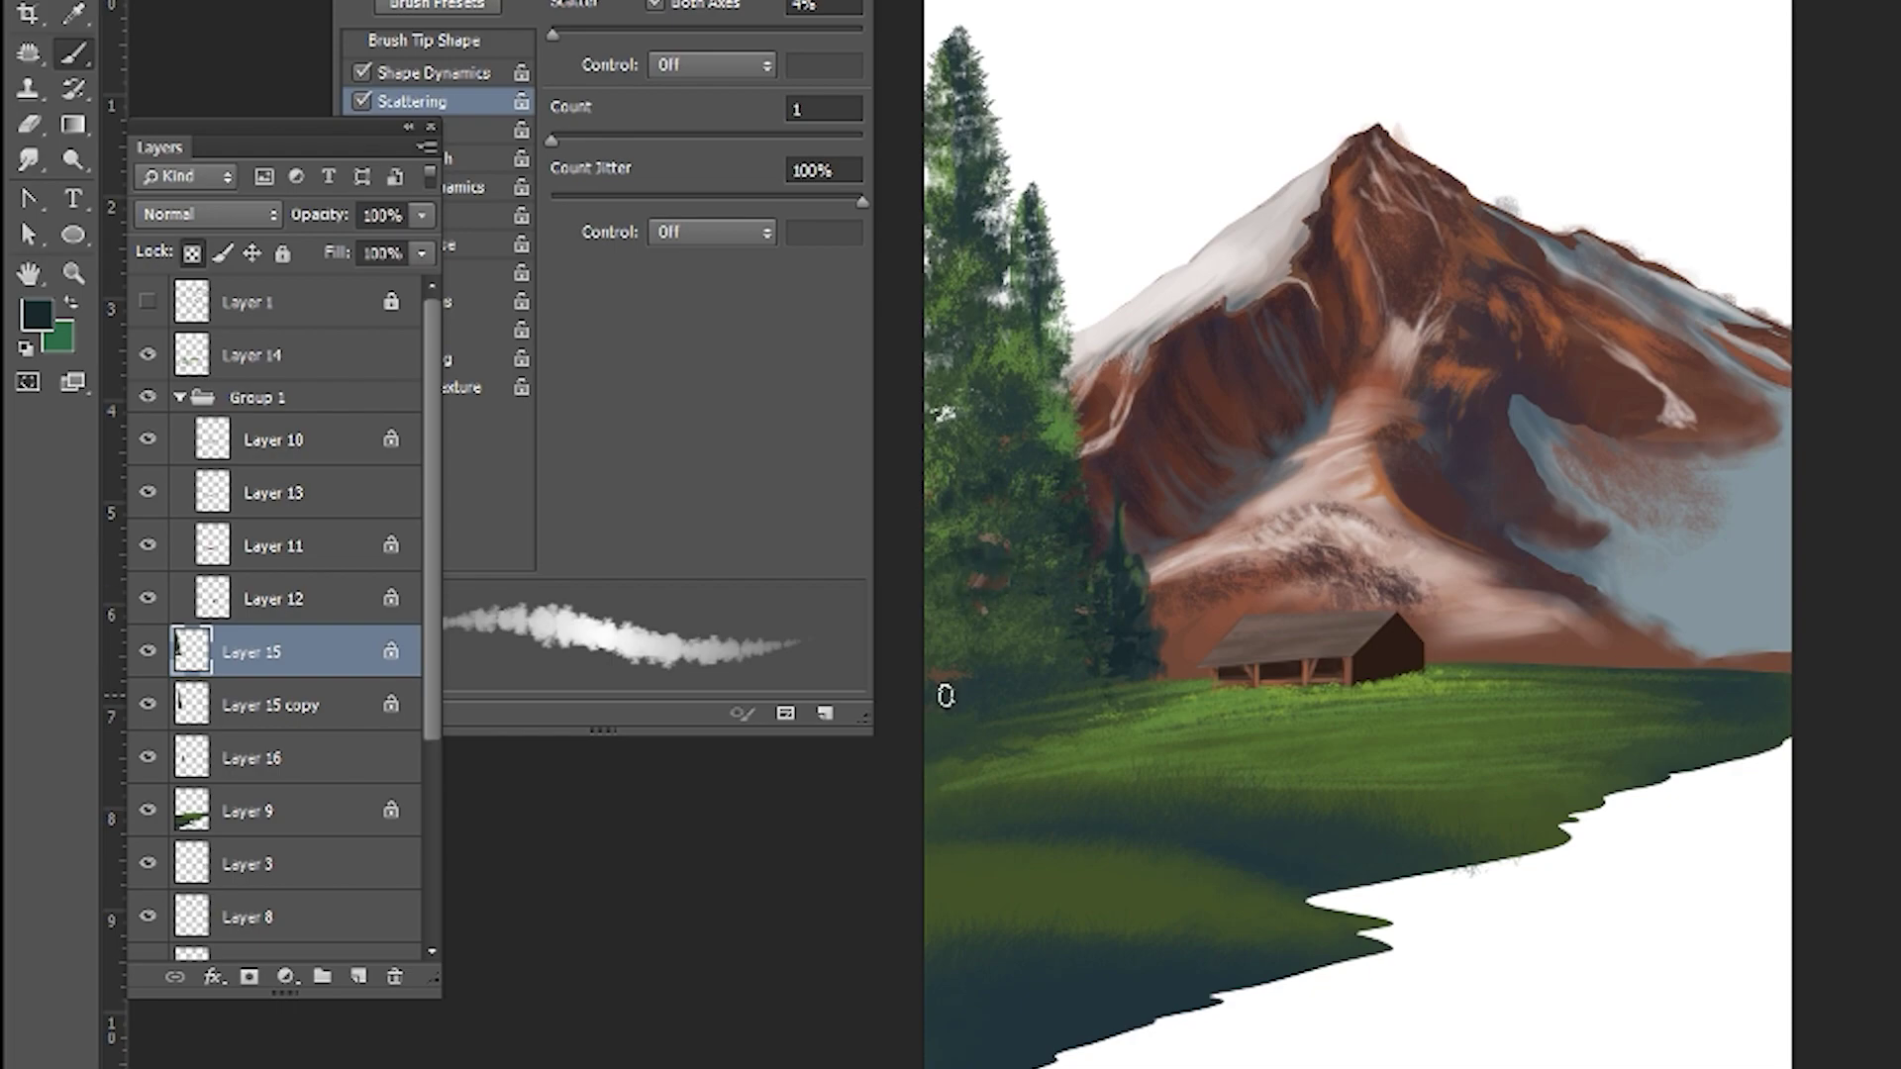
key("]")
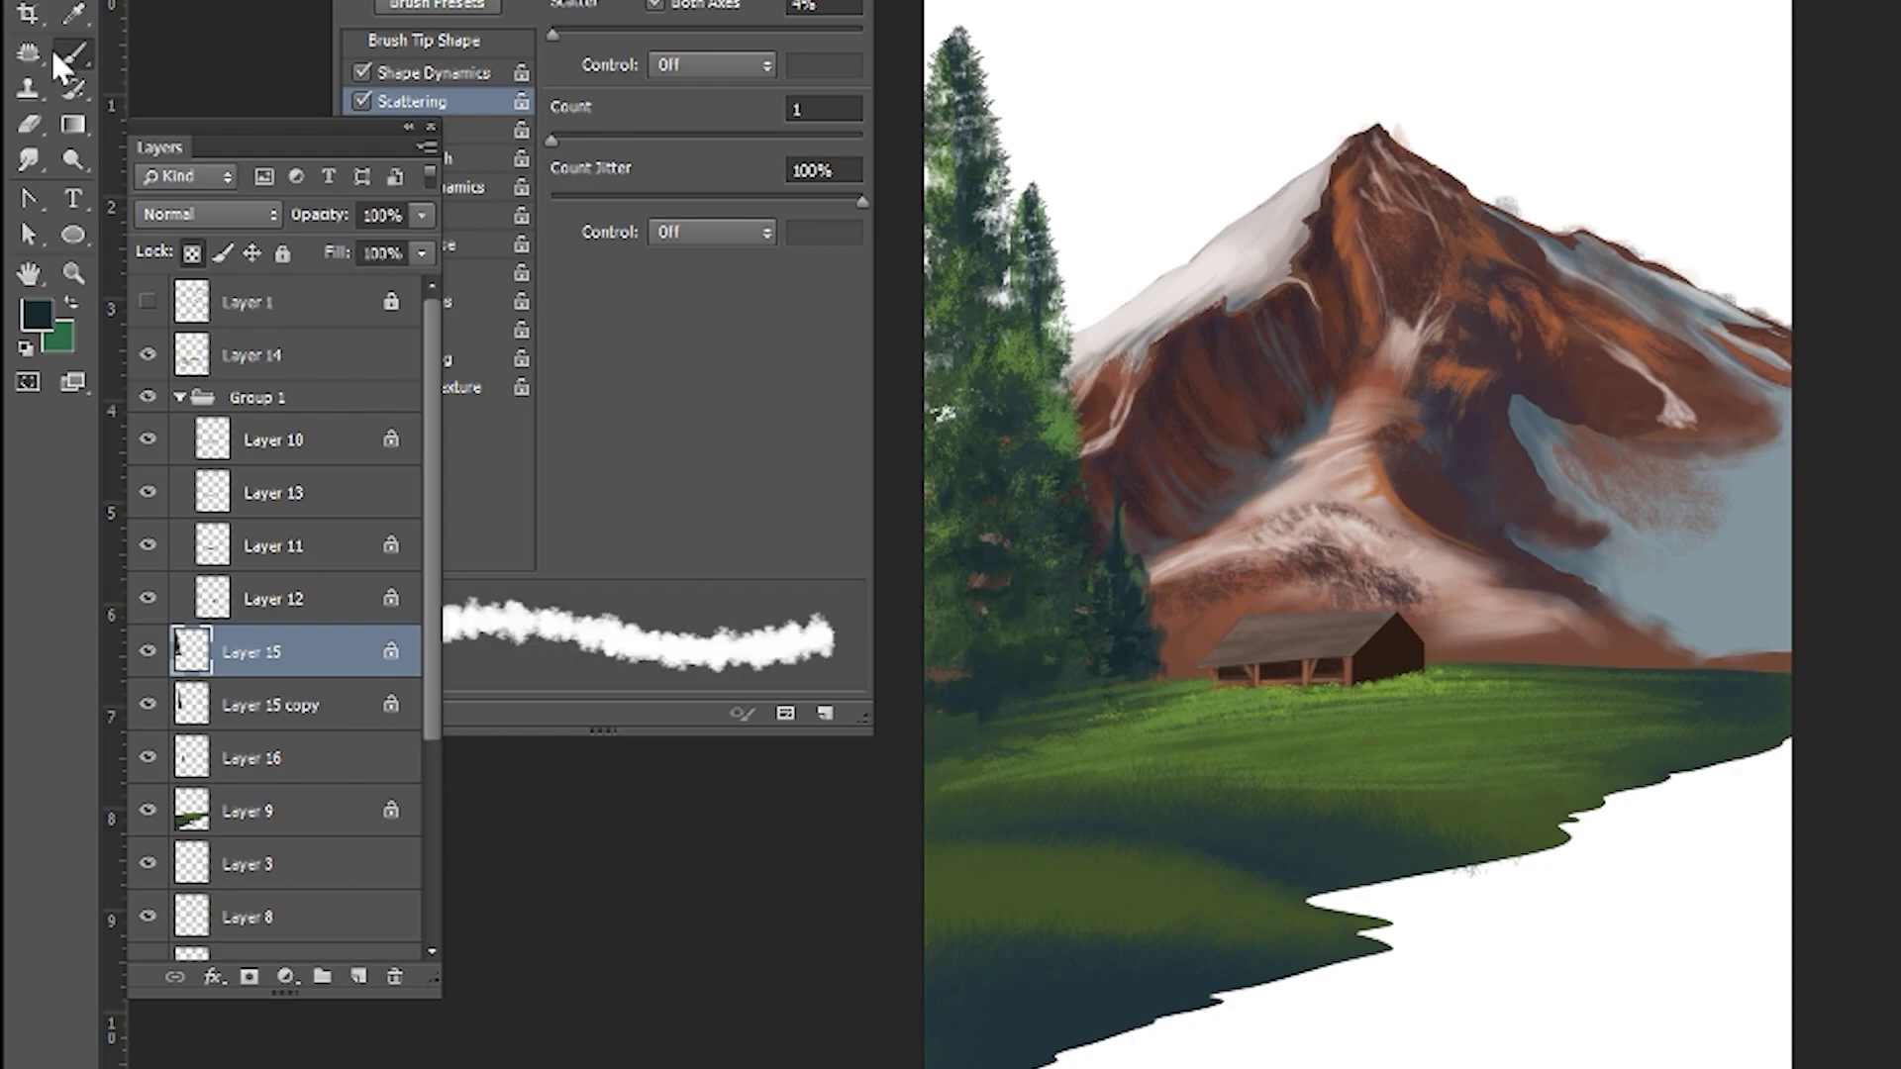
left_click(62, 70)
mouse_move(638, 661)
left_mouse_down()
mouse_move(640, 444)
mouse_move(656, 717)
mouse_move(782, 934)
mouse_move(622, 620)
mouse_move(633, 931)
left_mouse_up()
- Stamp small dark trees behind and right of the cabin with the 1920 tree brush on a new layer
left_click(322, 743)
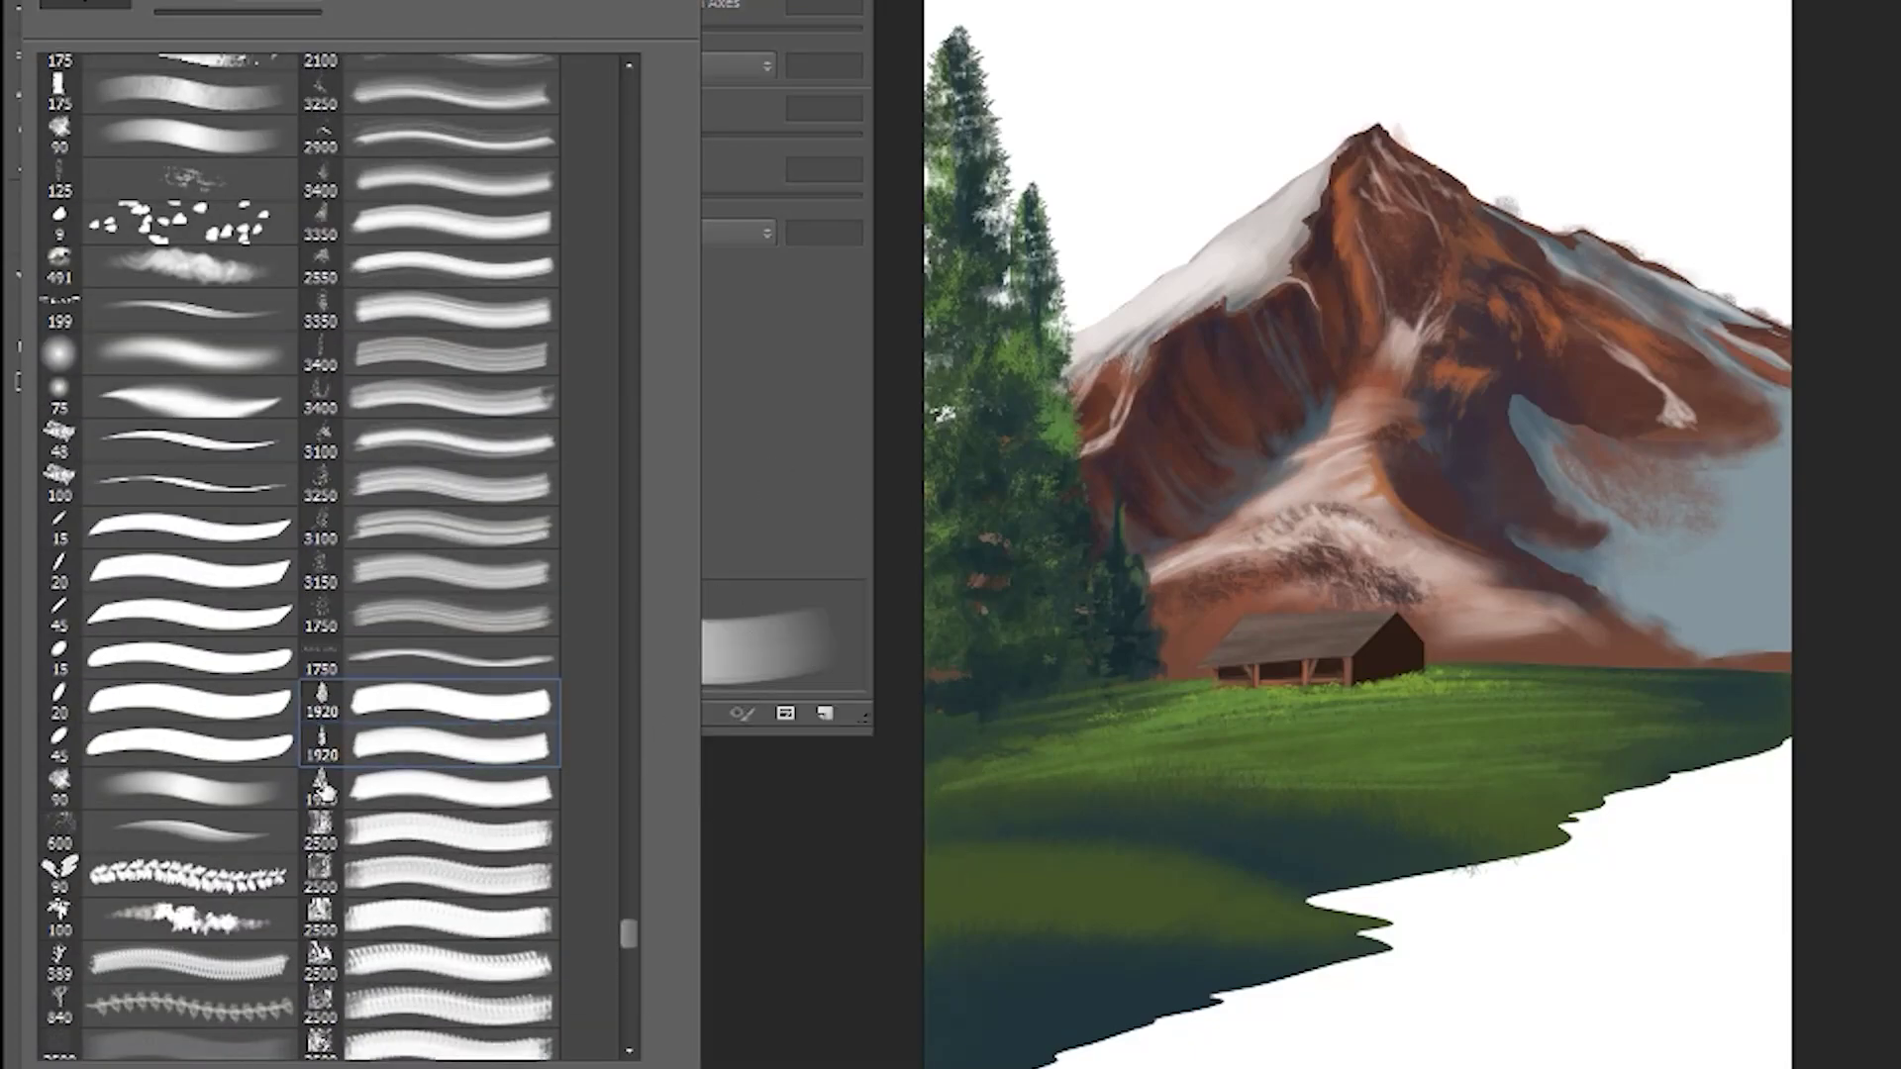
double_click(323, 789)
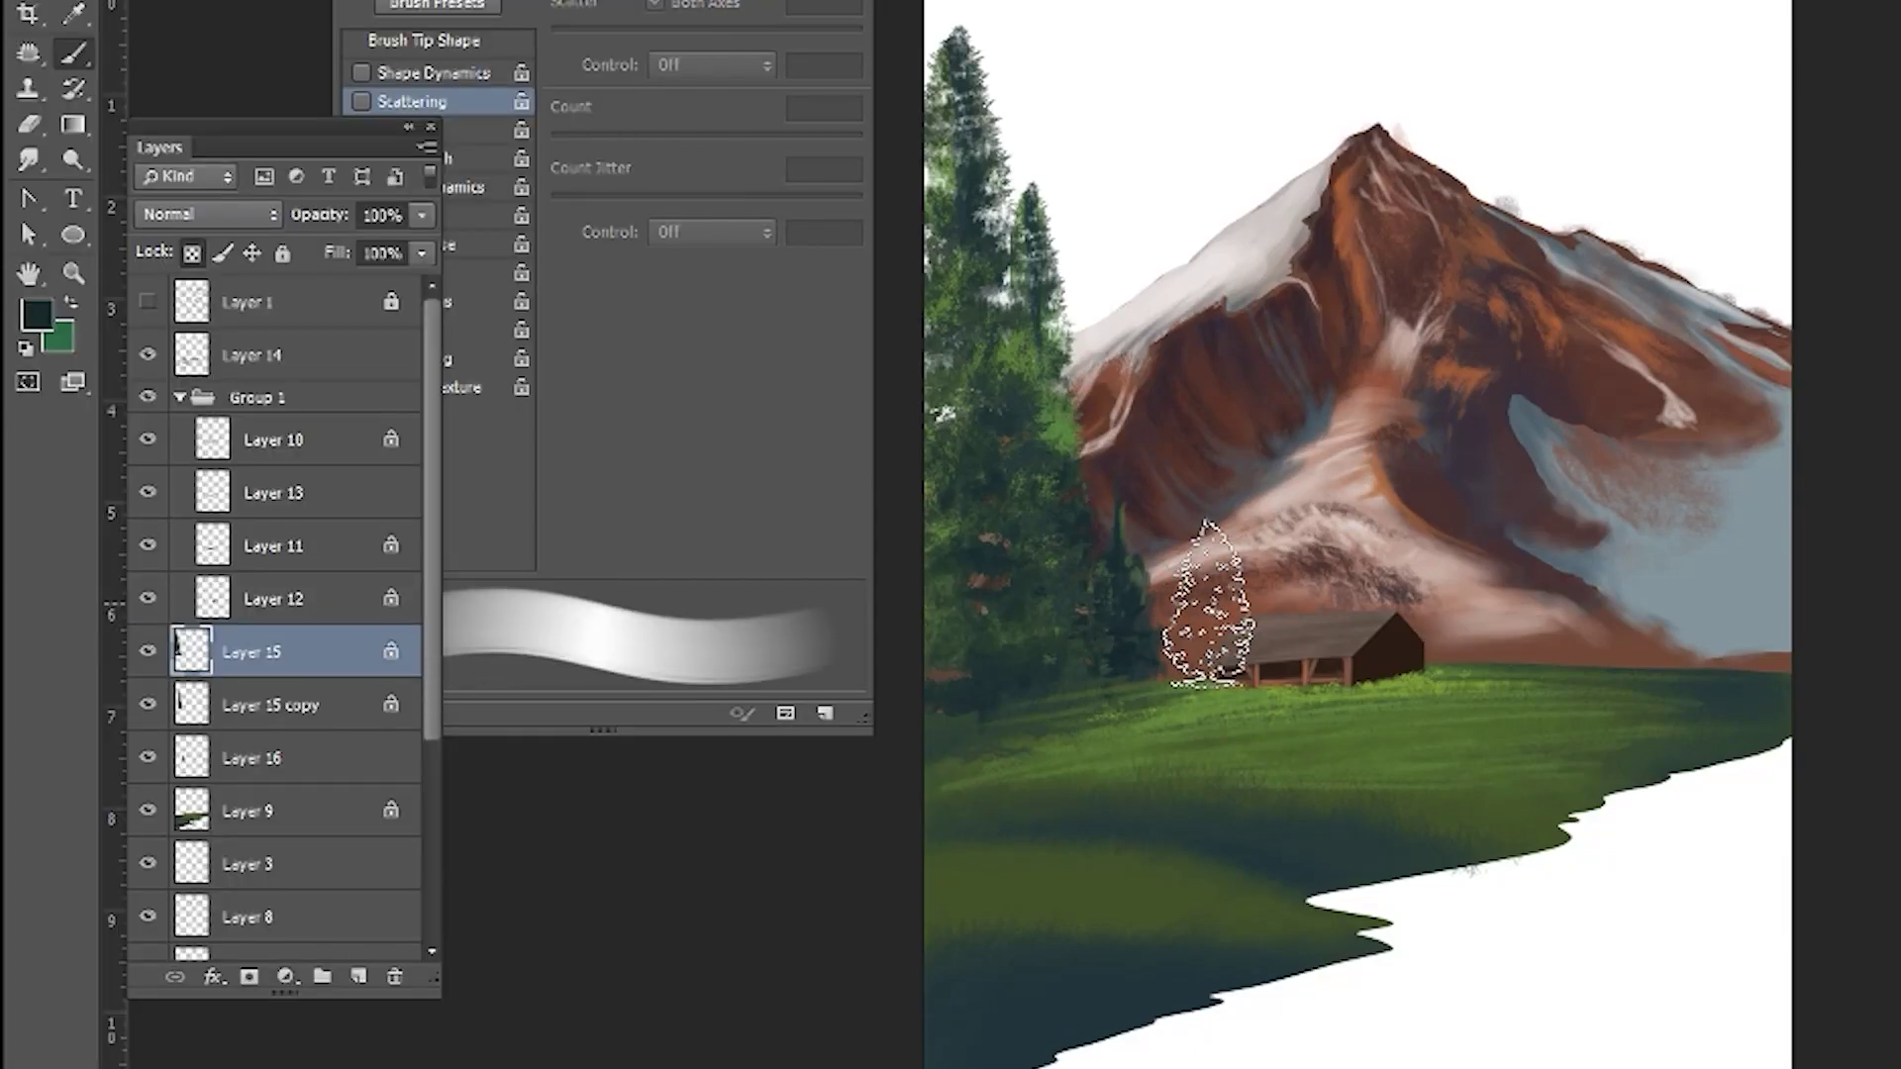
left_click(359, 976)
left_click_drag(1213, 599, 1406, 594)
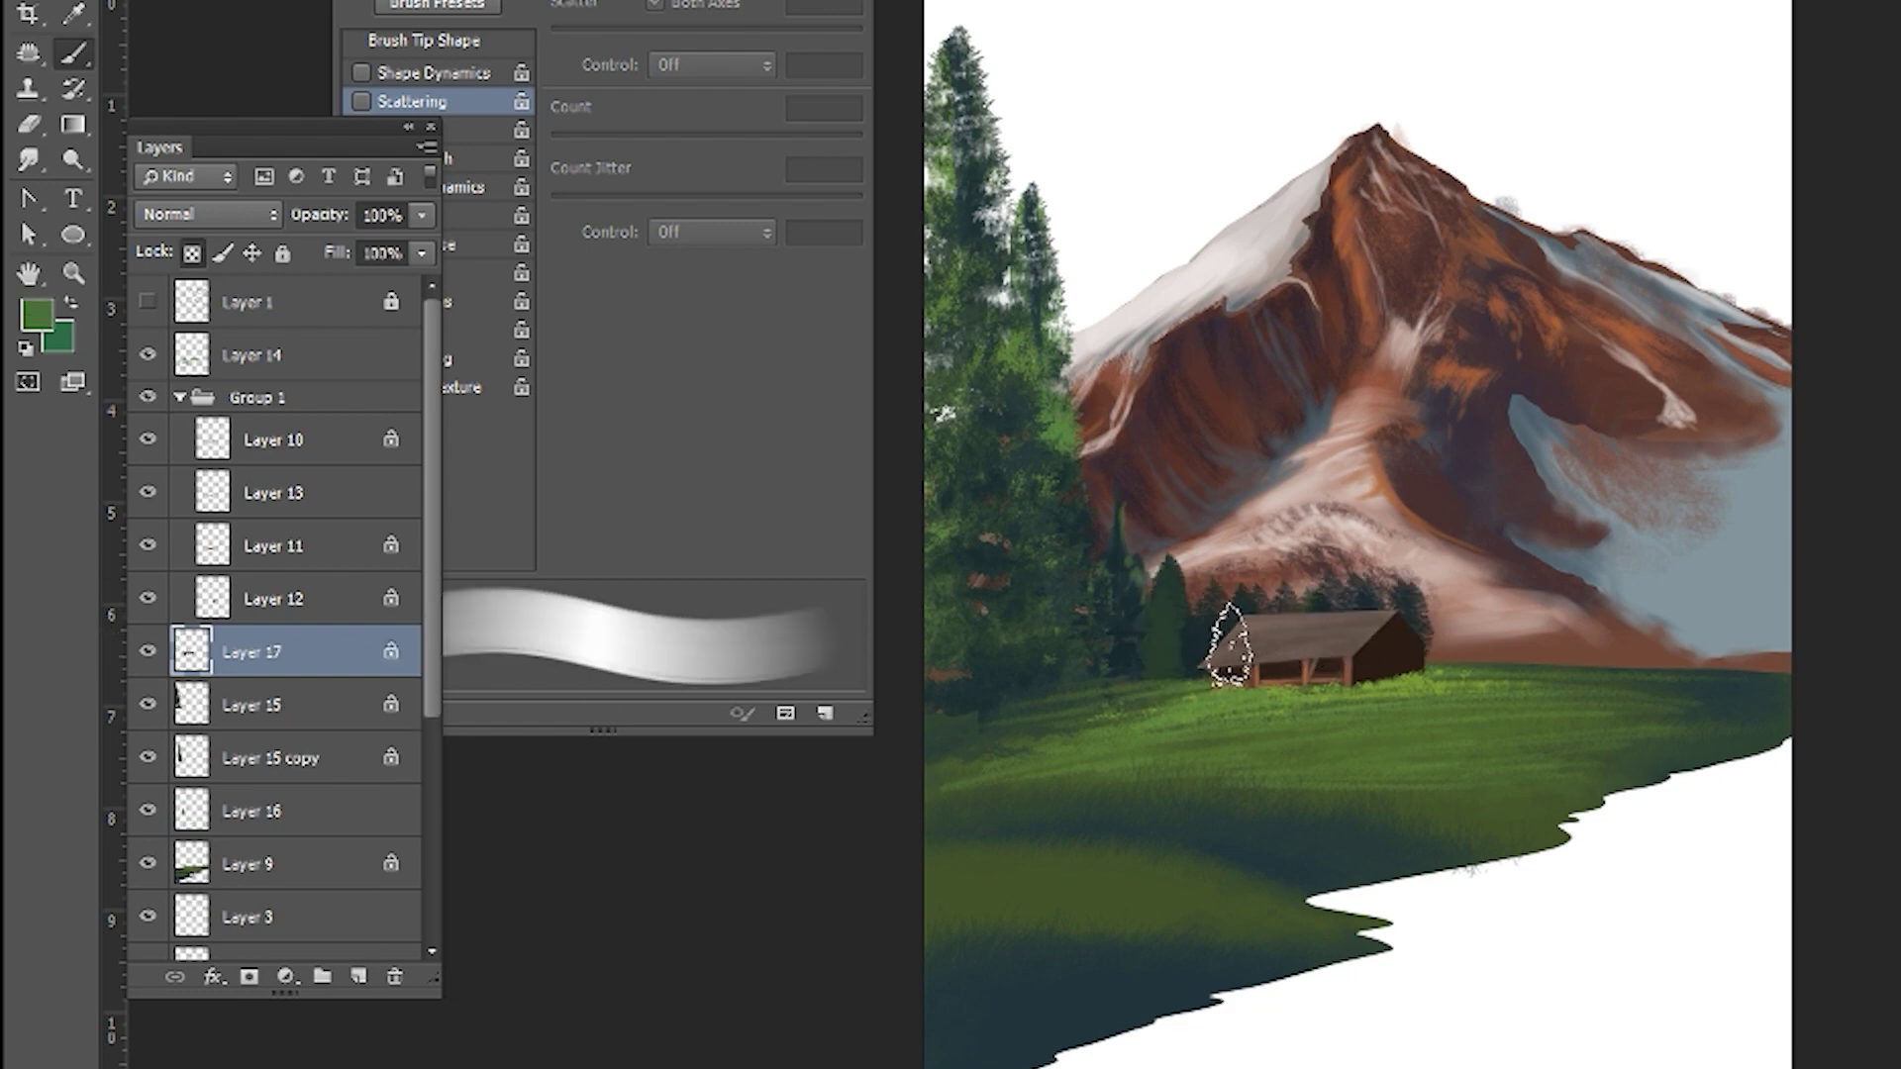
left_click(1425, 602)
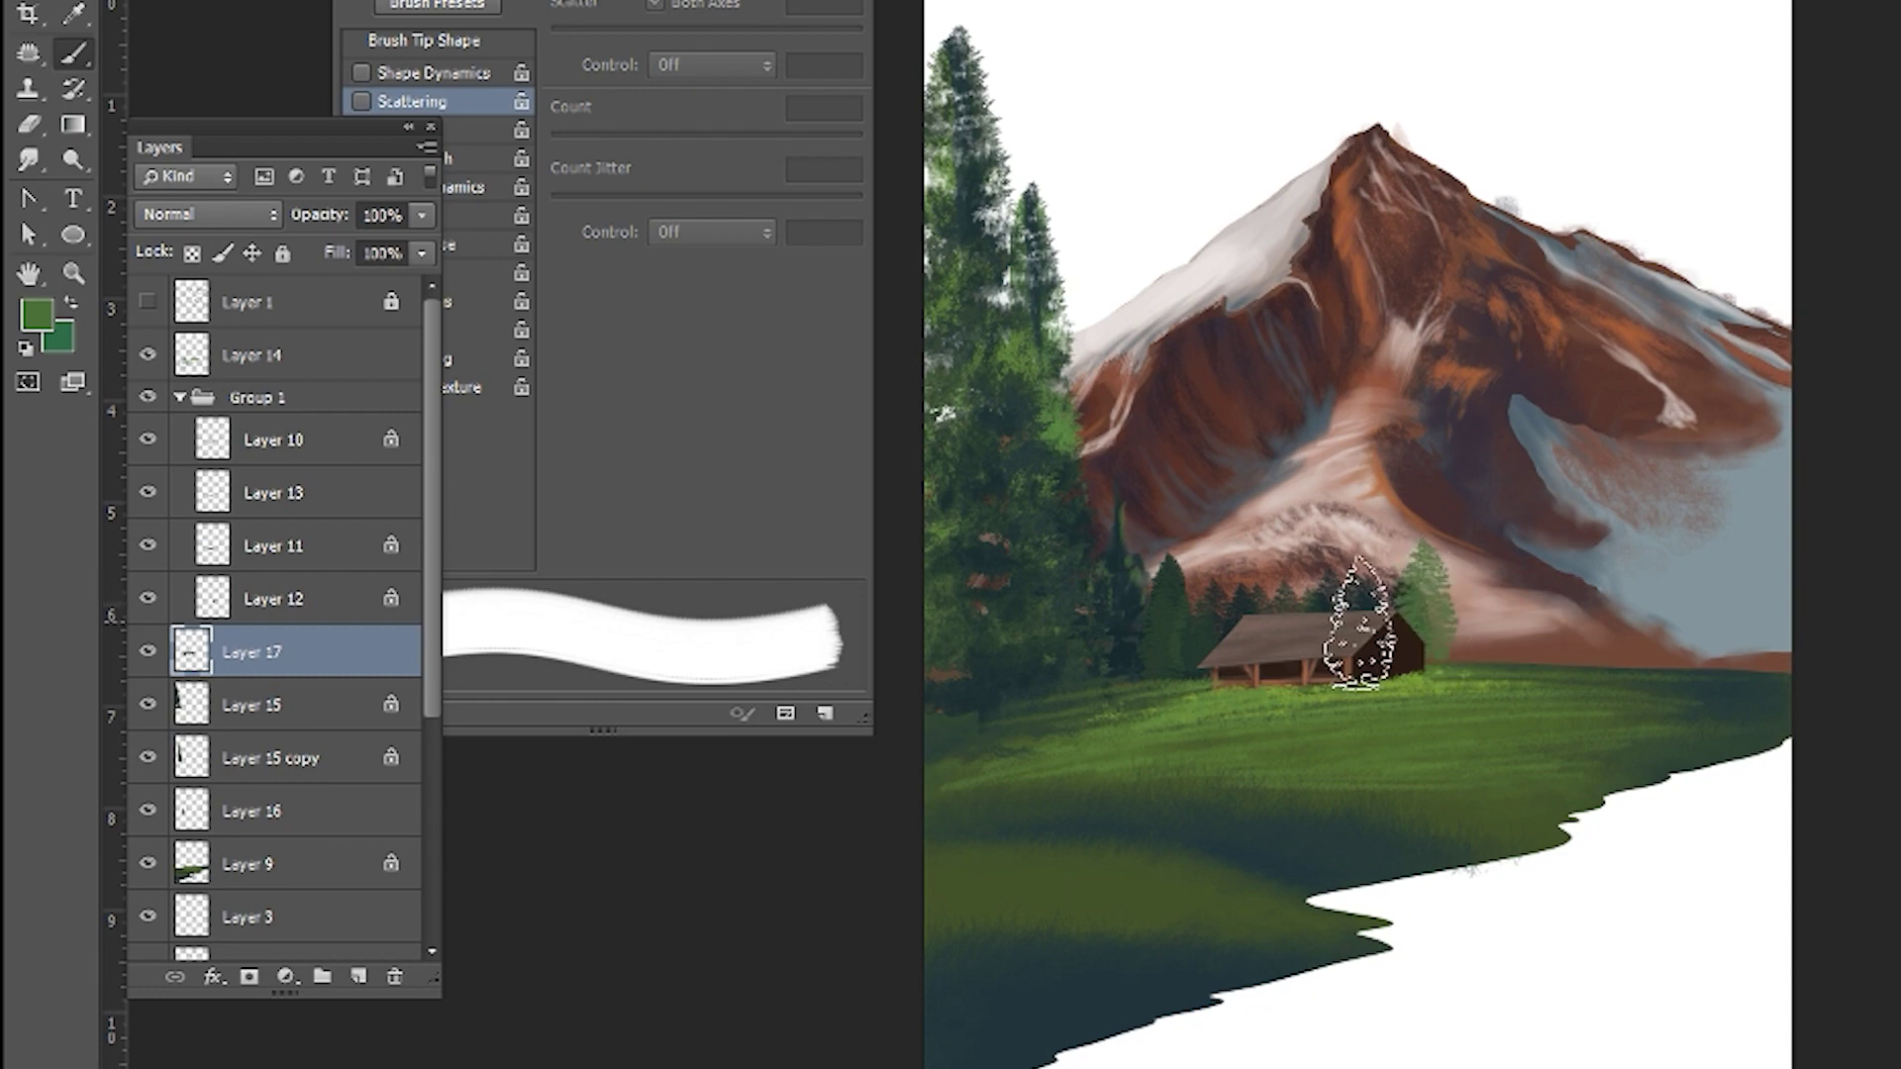
left_click_drag(1416, 594, 1530, 604)
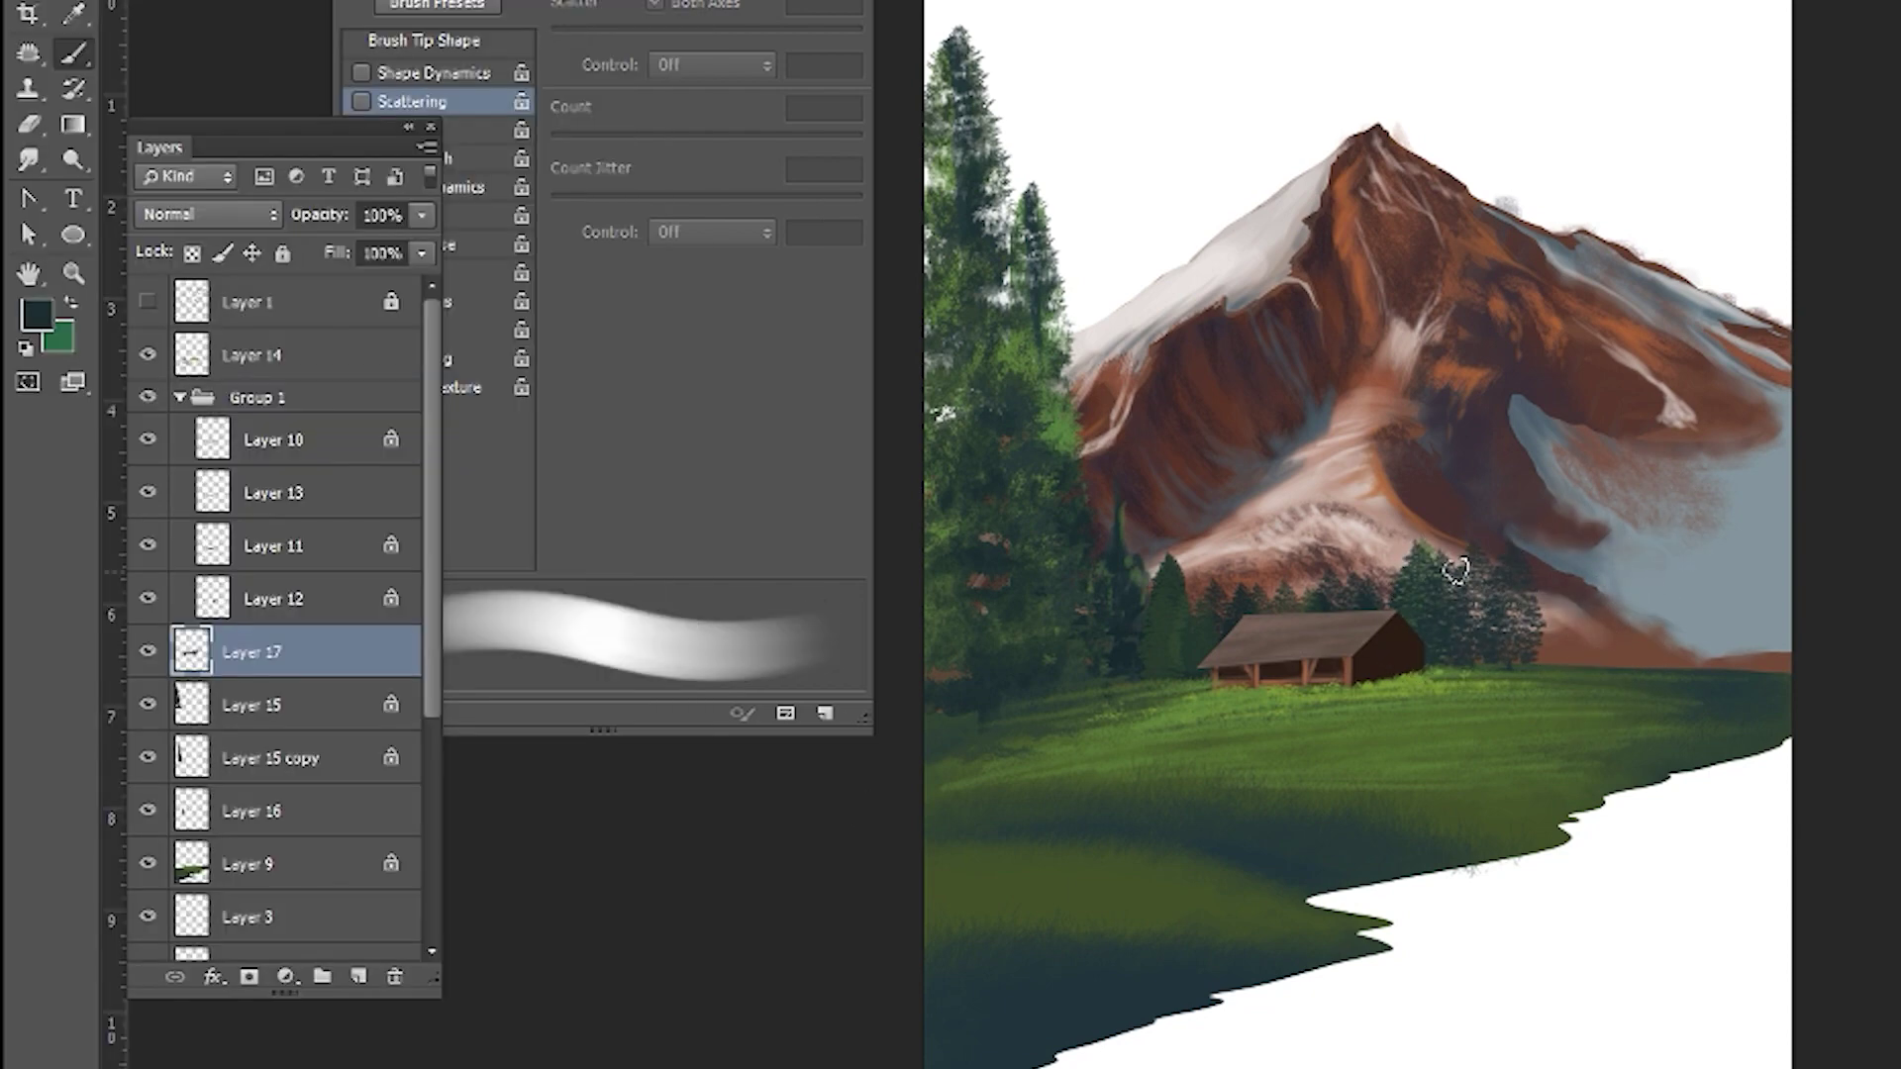
- Give the tree brush size variation and fading strokes, sampling dark and light greens
key("period")
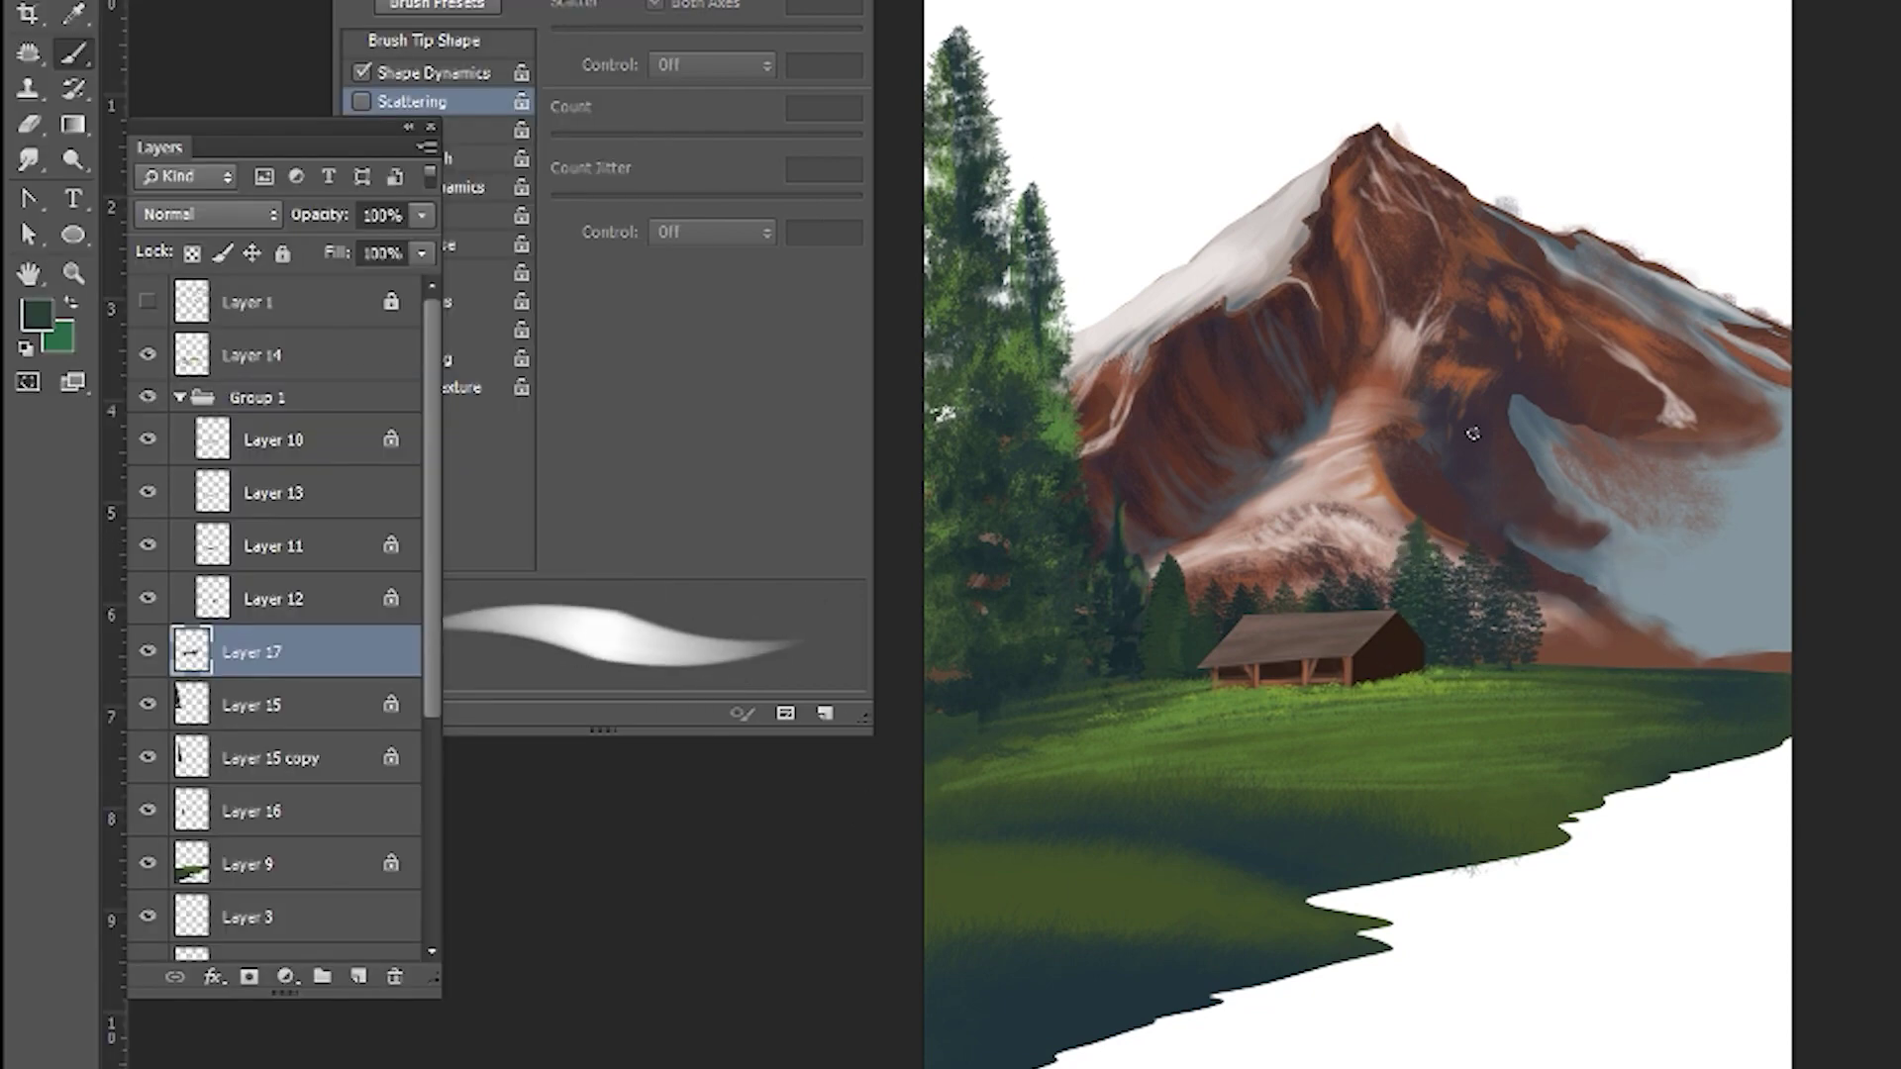
left_click(1404, 536, "alt")
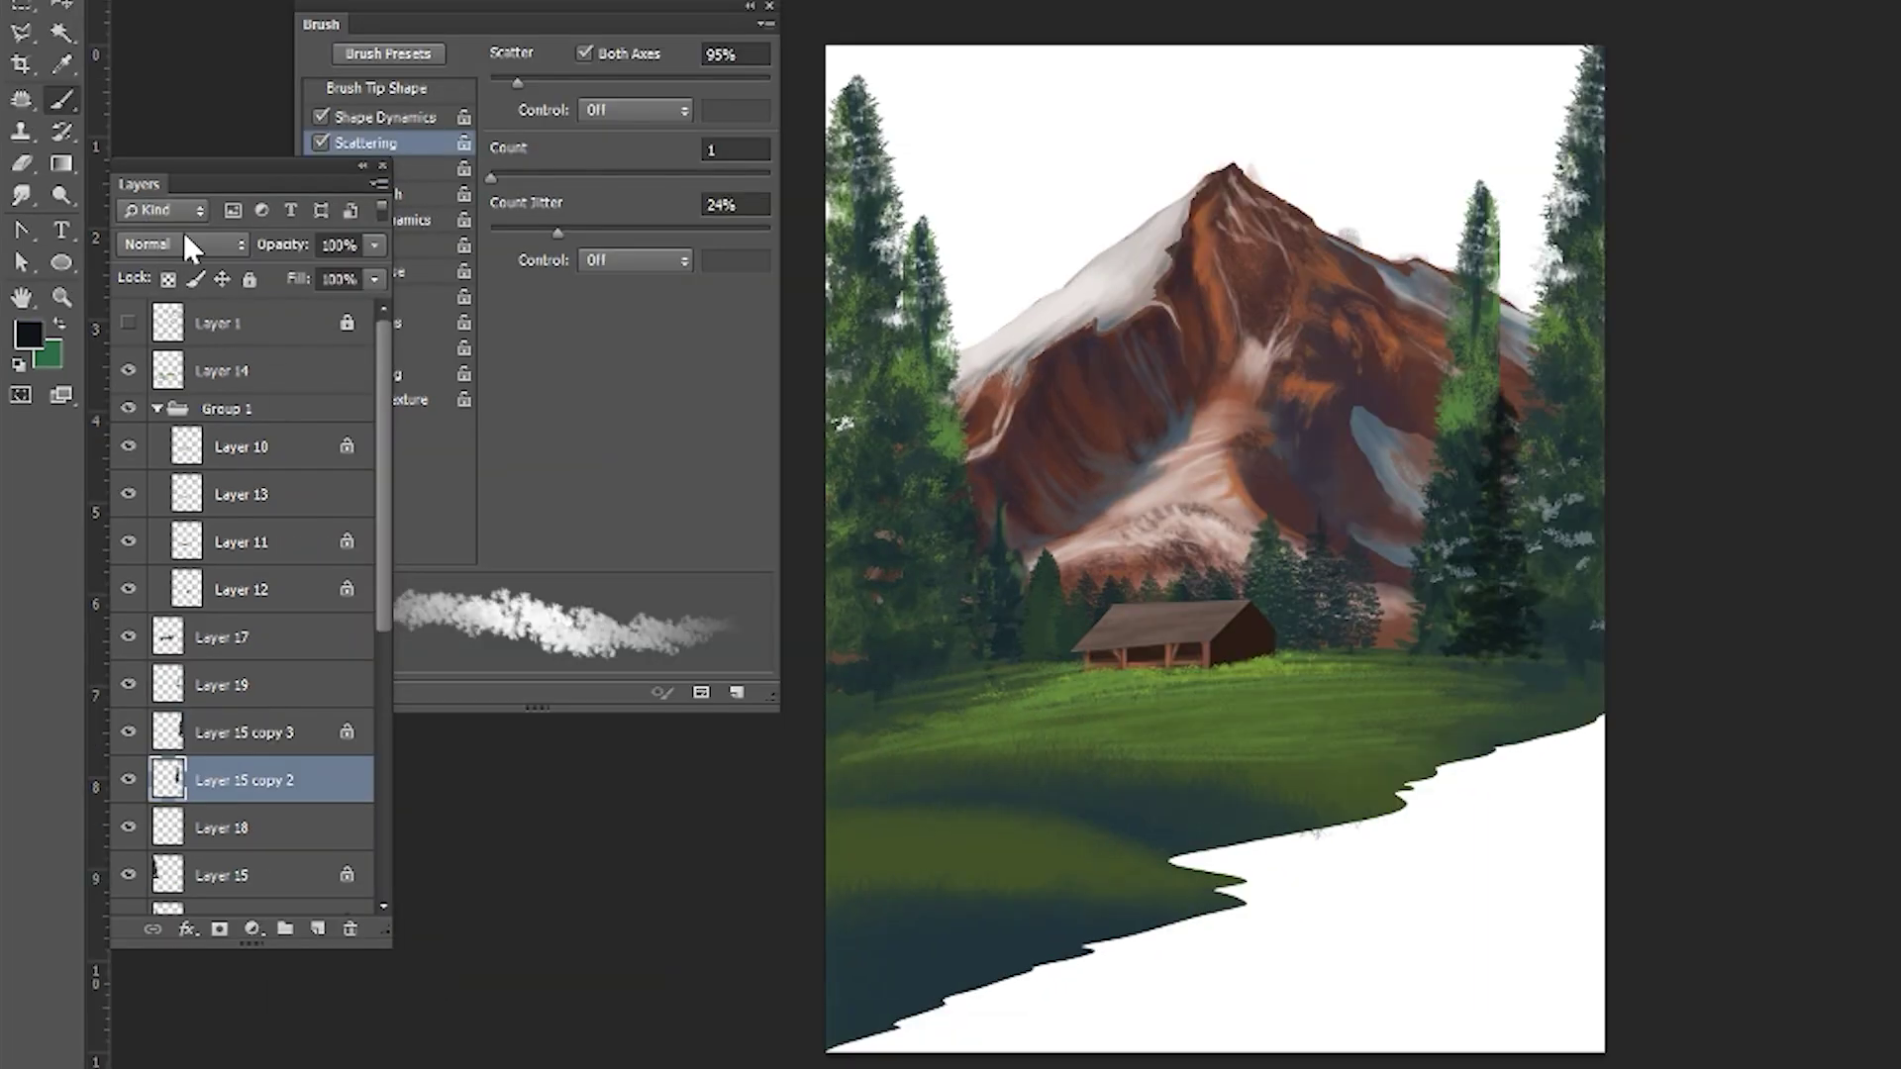
left_click_drag(317, 232, 313, 386)
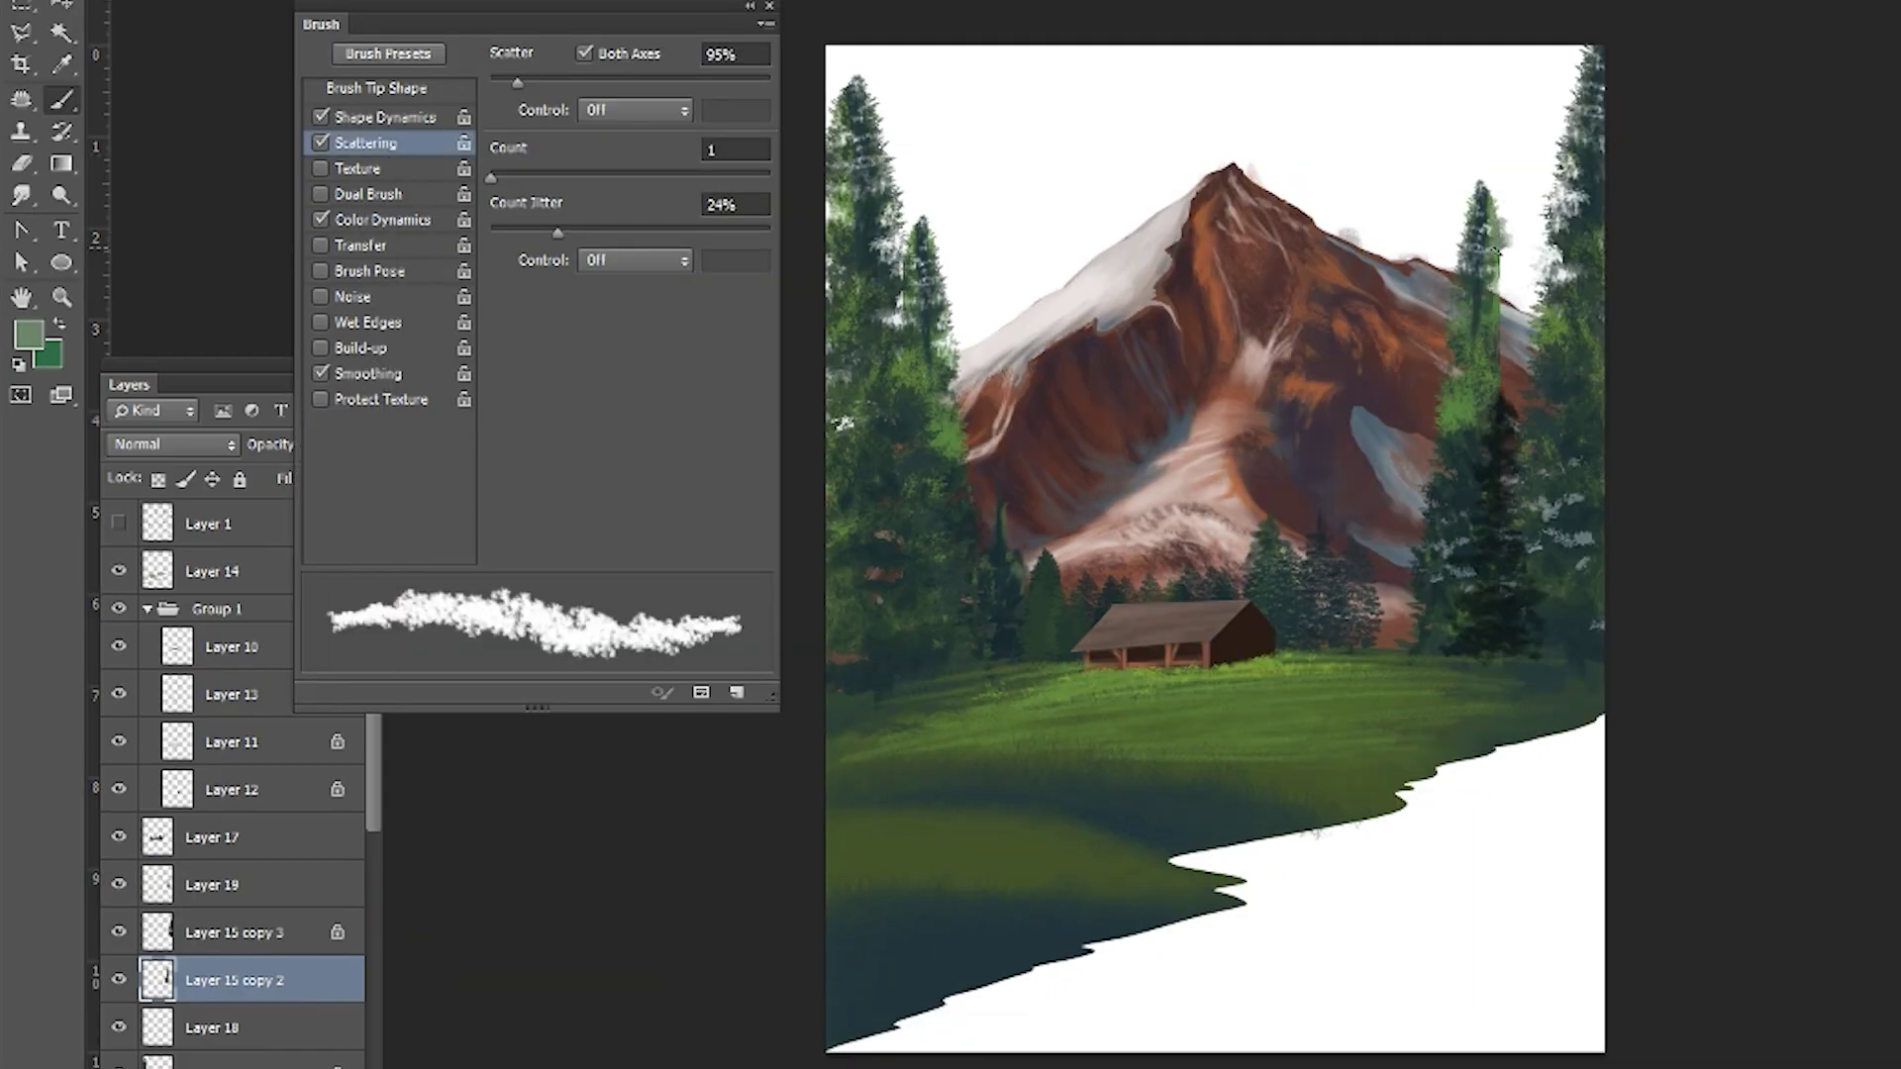
left_click(1480, 333, "alt")
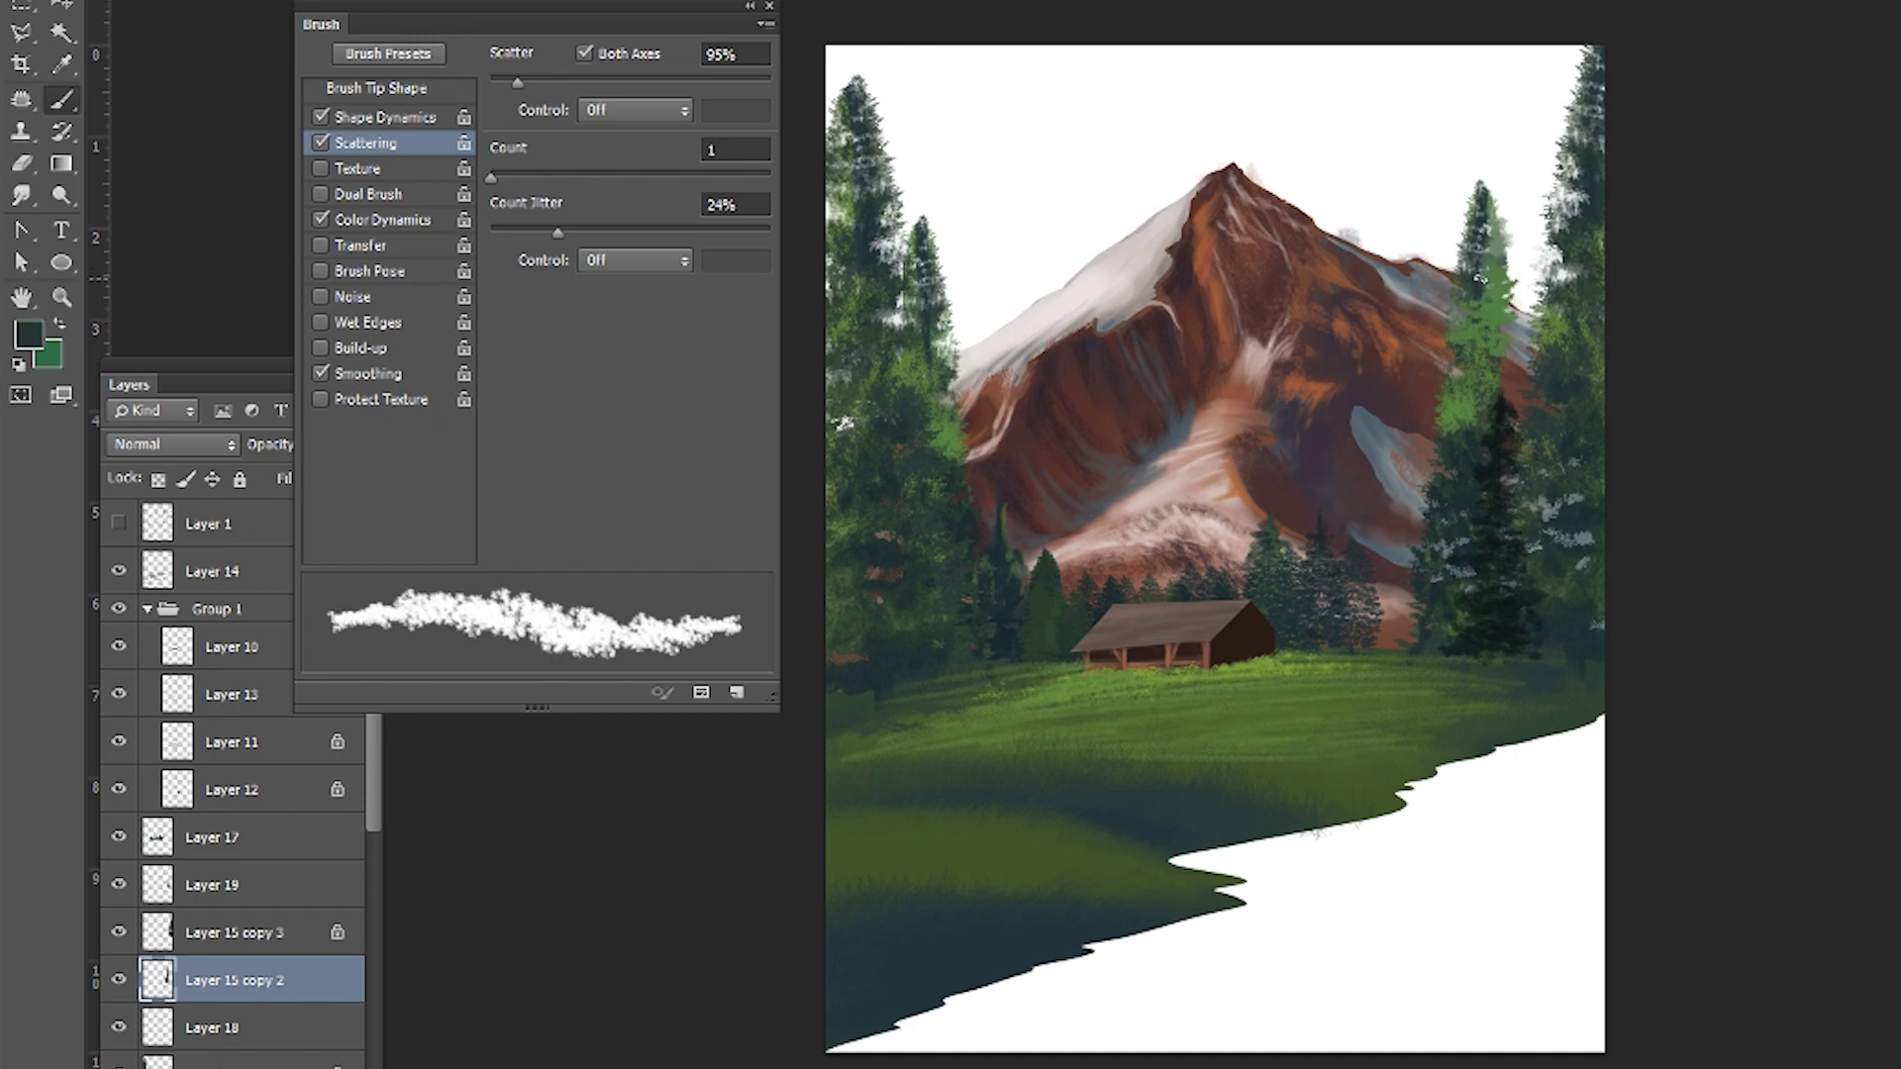
left_click(320, 245)
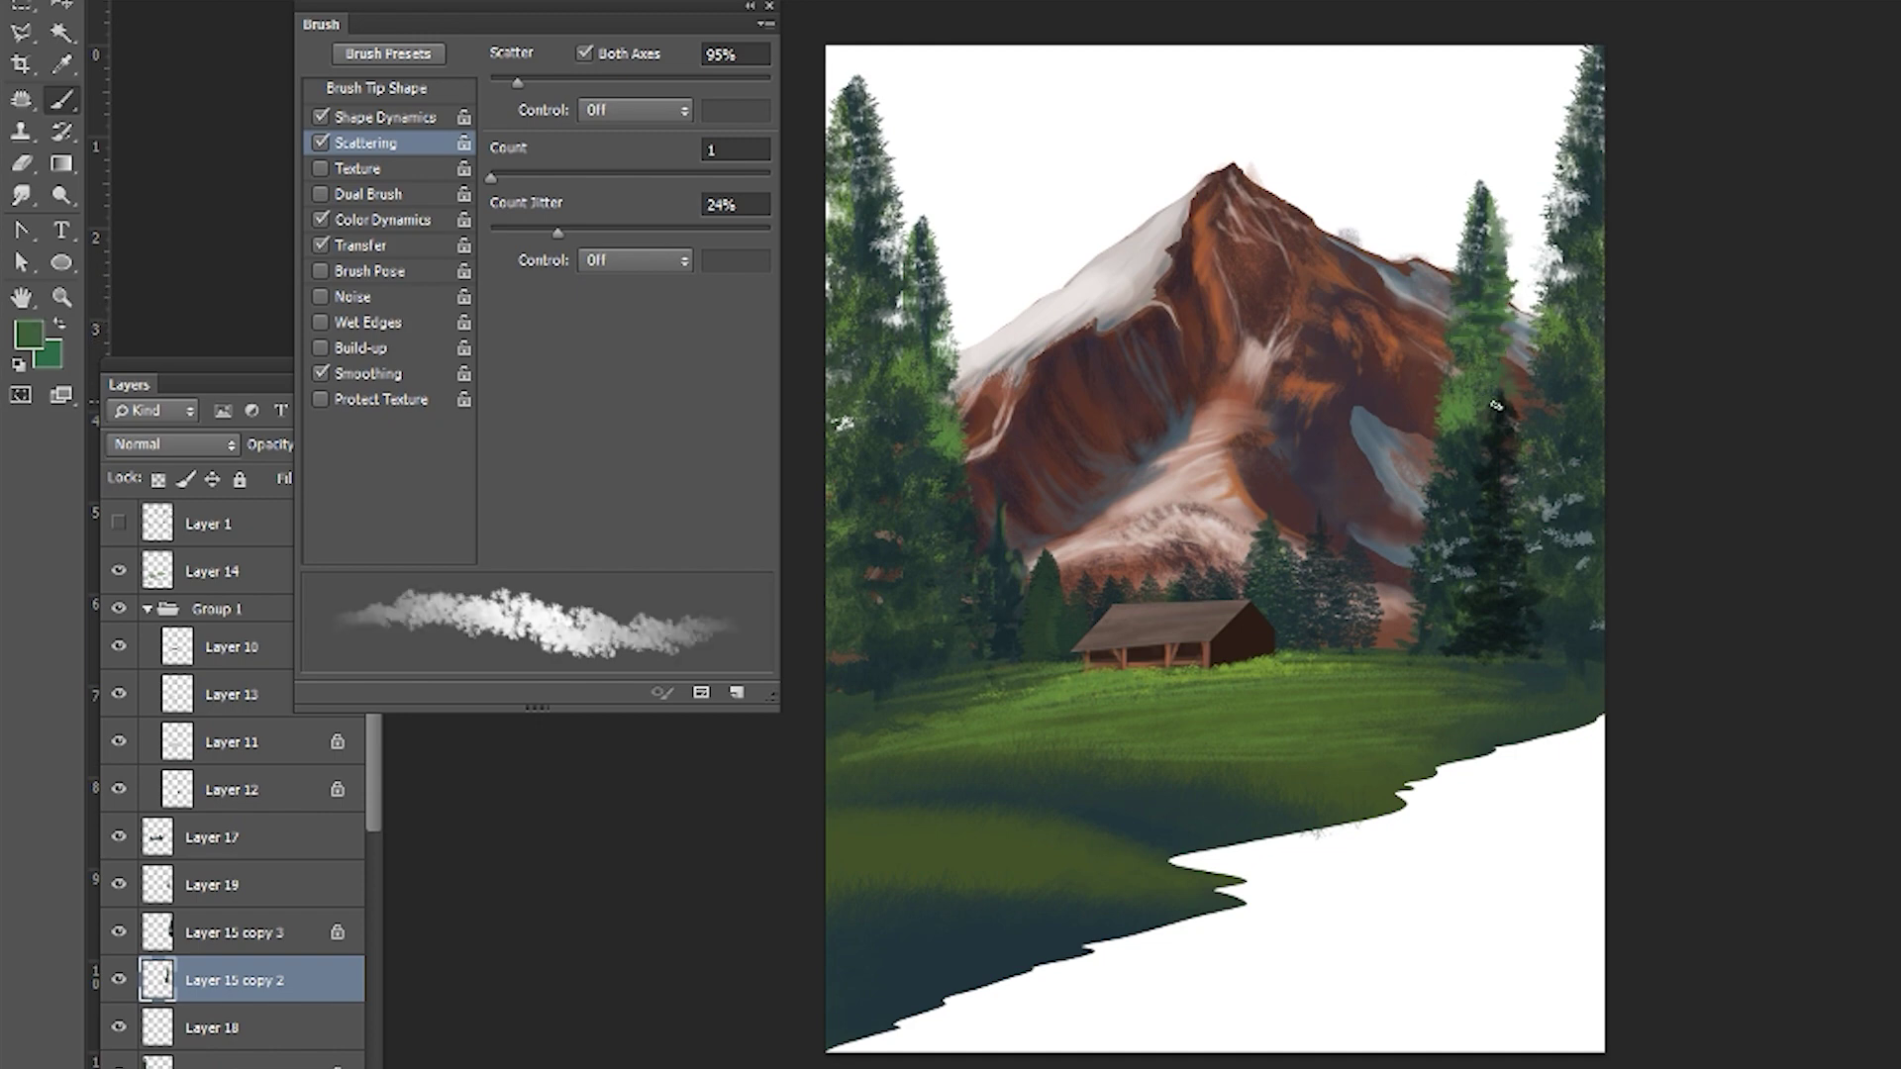
left_click(1463, 679, "alt")
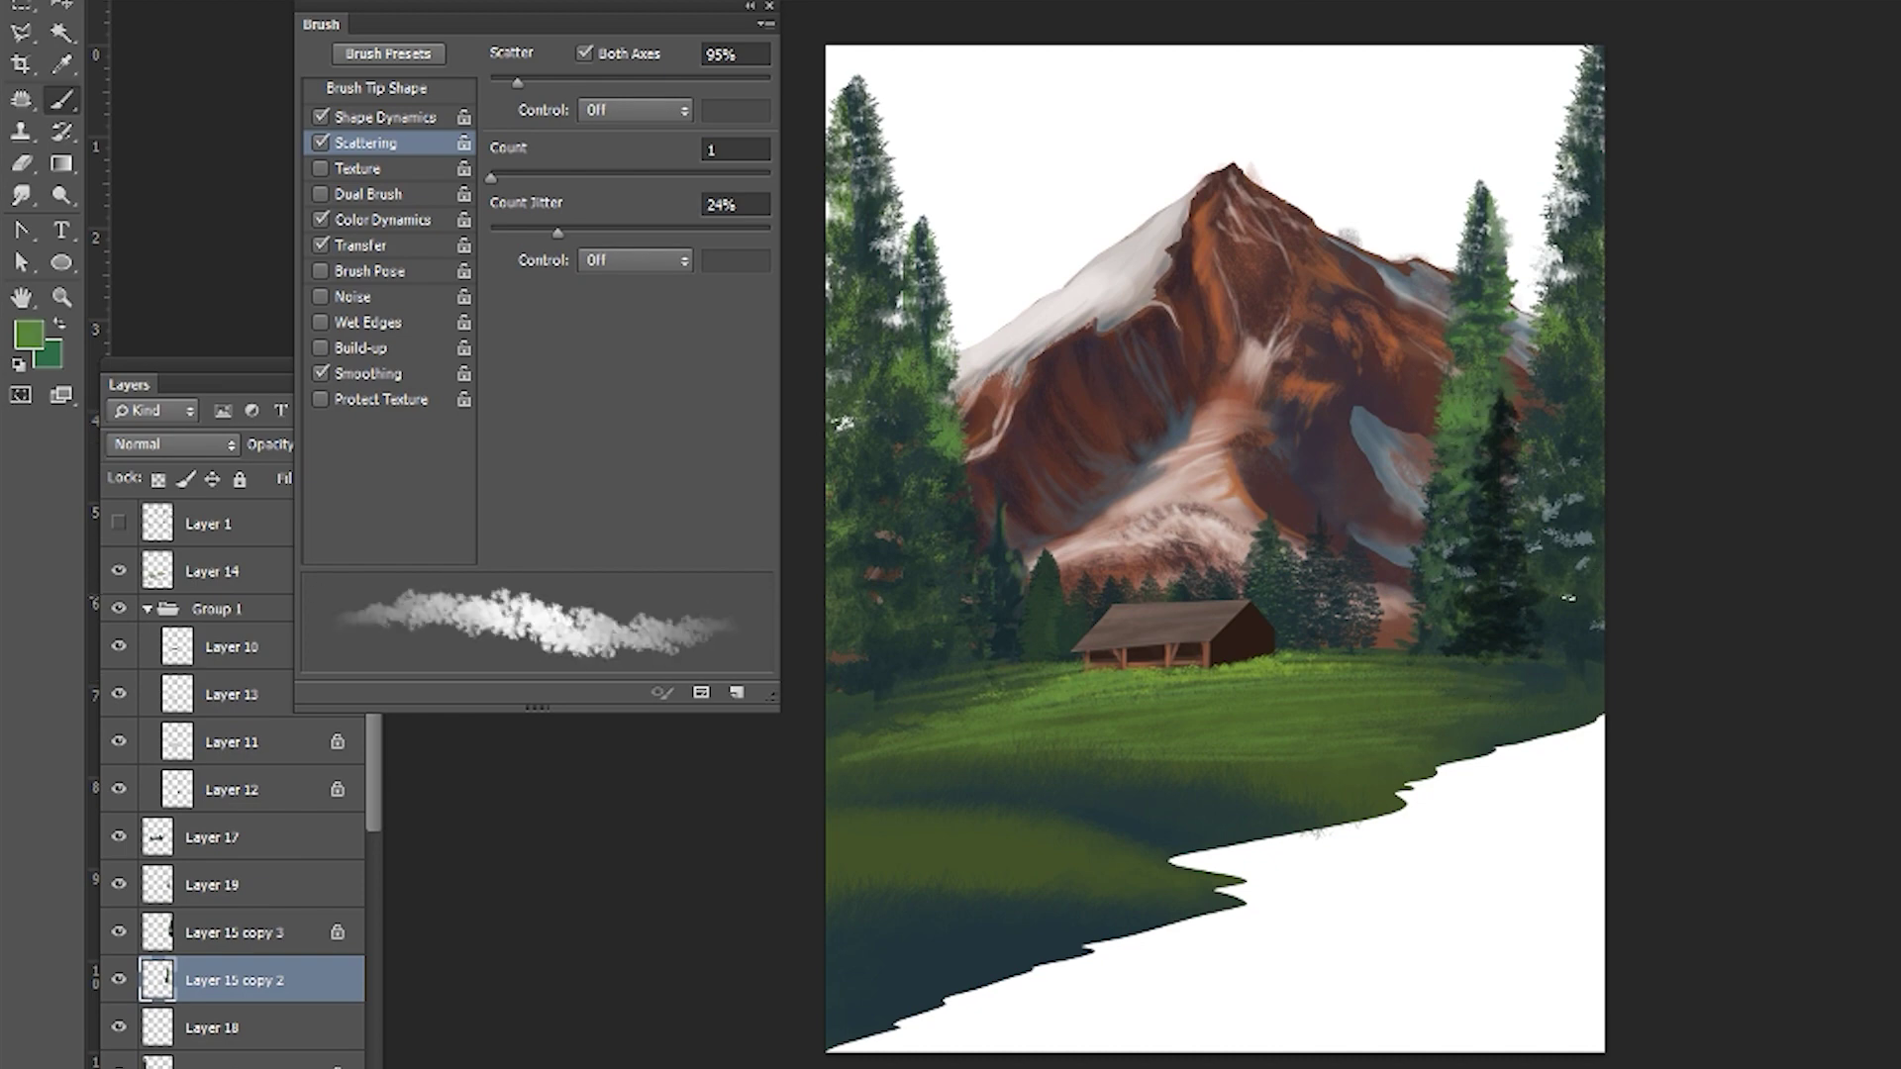
- Darken the right-edge pines with near-black green, with transparency unlocked on their layer
left_click(234, 932)
left_click(1502, 448, "alt")
left_click(158, 480)
mouse_move(1569, 119)
left_mouse_down()
mouse_move(1569, 352)
mouse_move(1541, 374)
left_mouse_up()
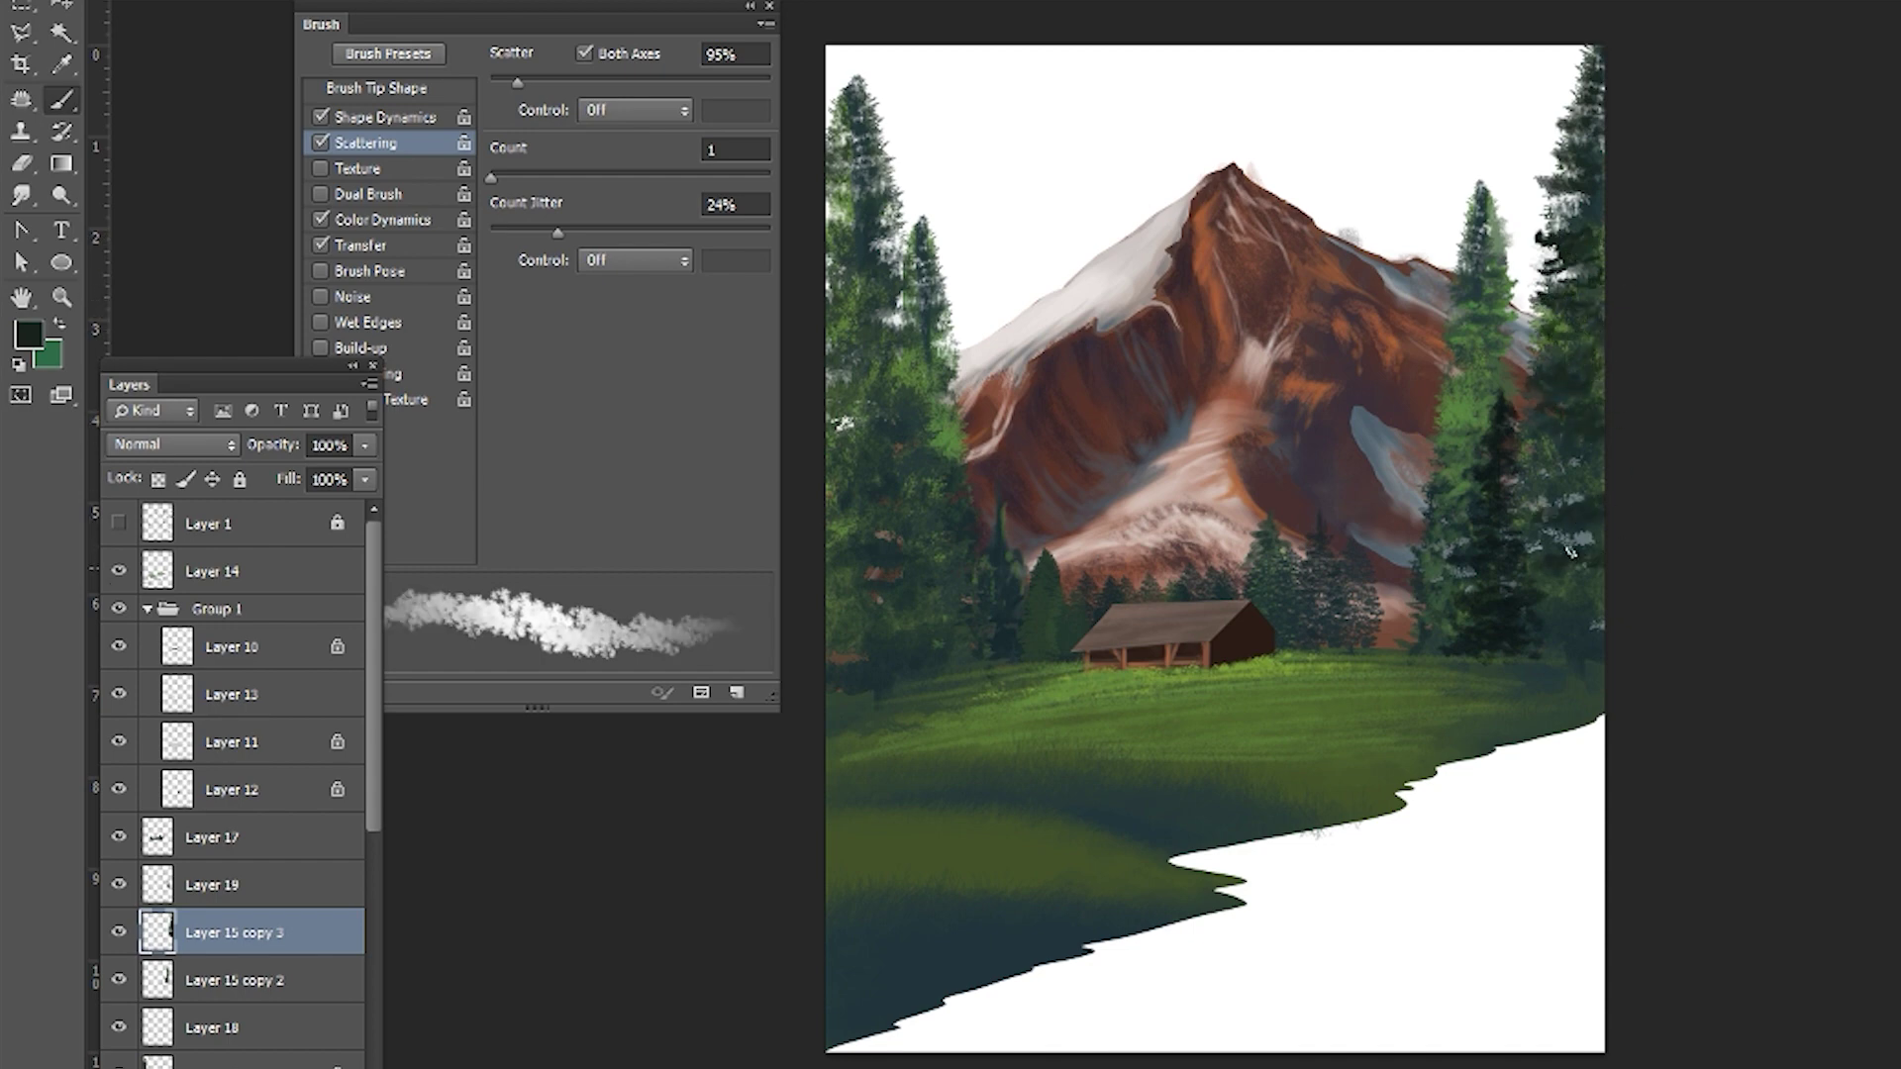
left_click_drag(1570, 550, 1576, 477)
left_click(158, 479)
- Swap colours, add a new layer above Layer 19 and choose a different brush
key("x")
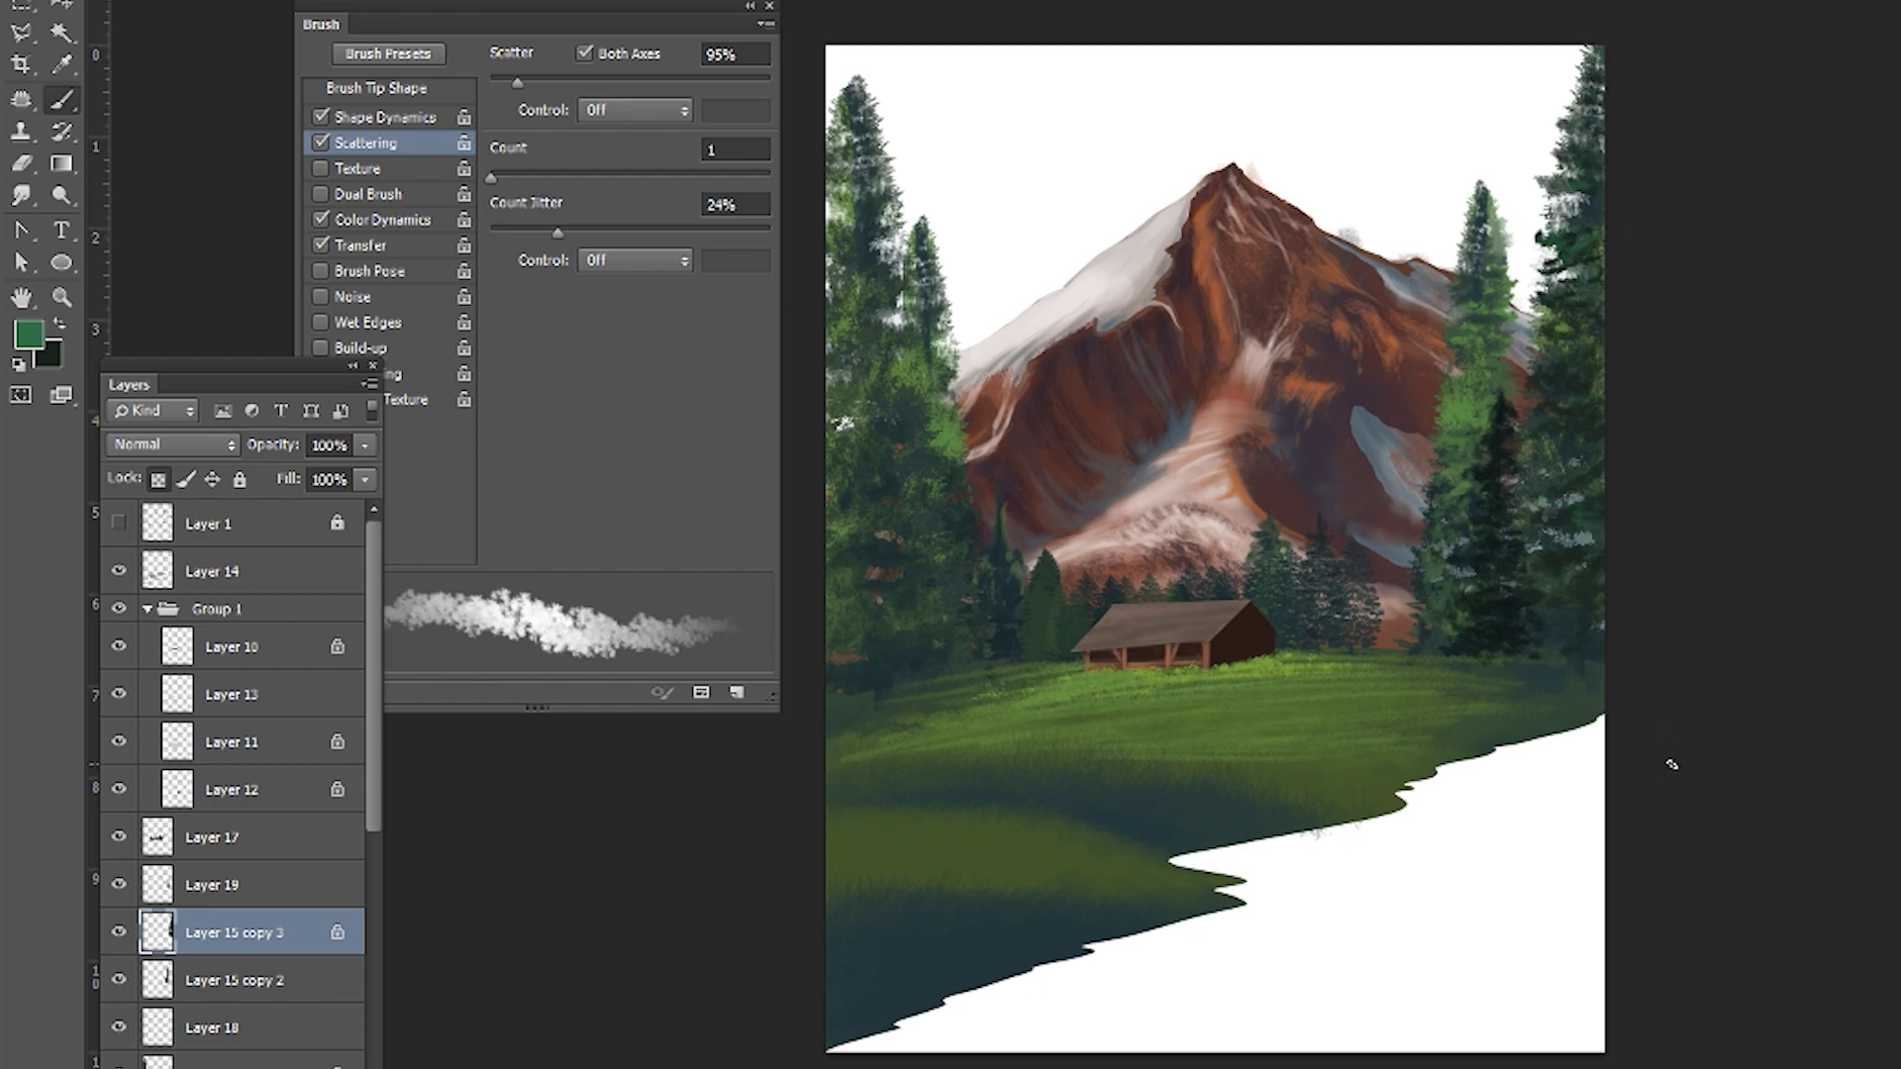
key("ctrl+shift+alt+n")
left_click_drag(271, 385, 268, 279)
scroll(297, 594, "down", 5)
- Sample brown from the painting for trunks and add a new layer above Layer 17
left_click(27, 334)
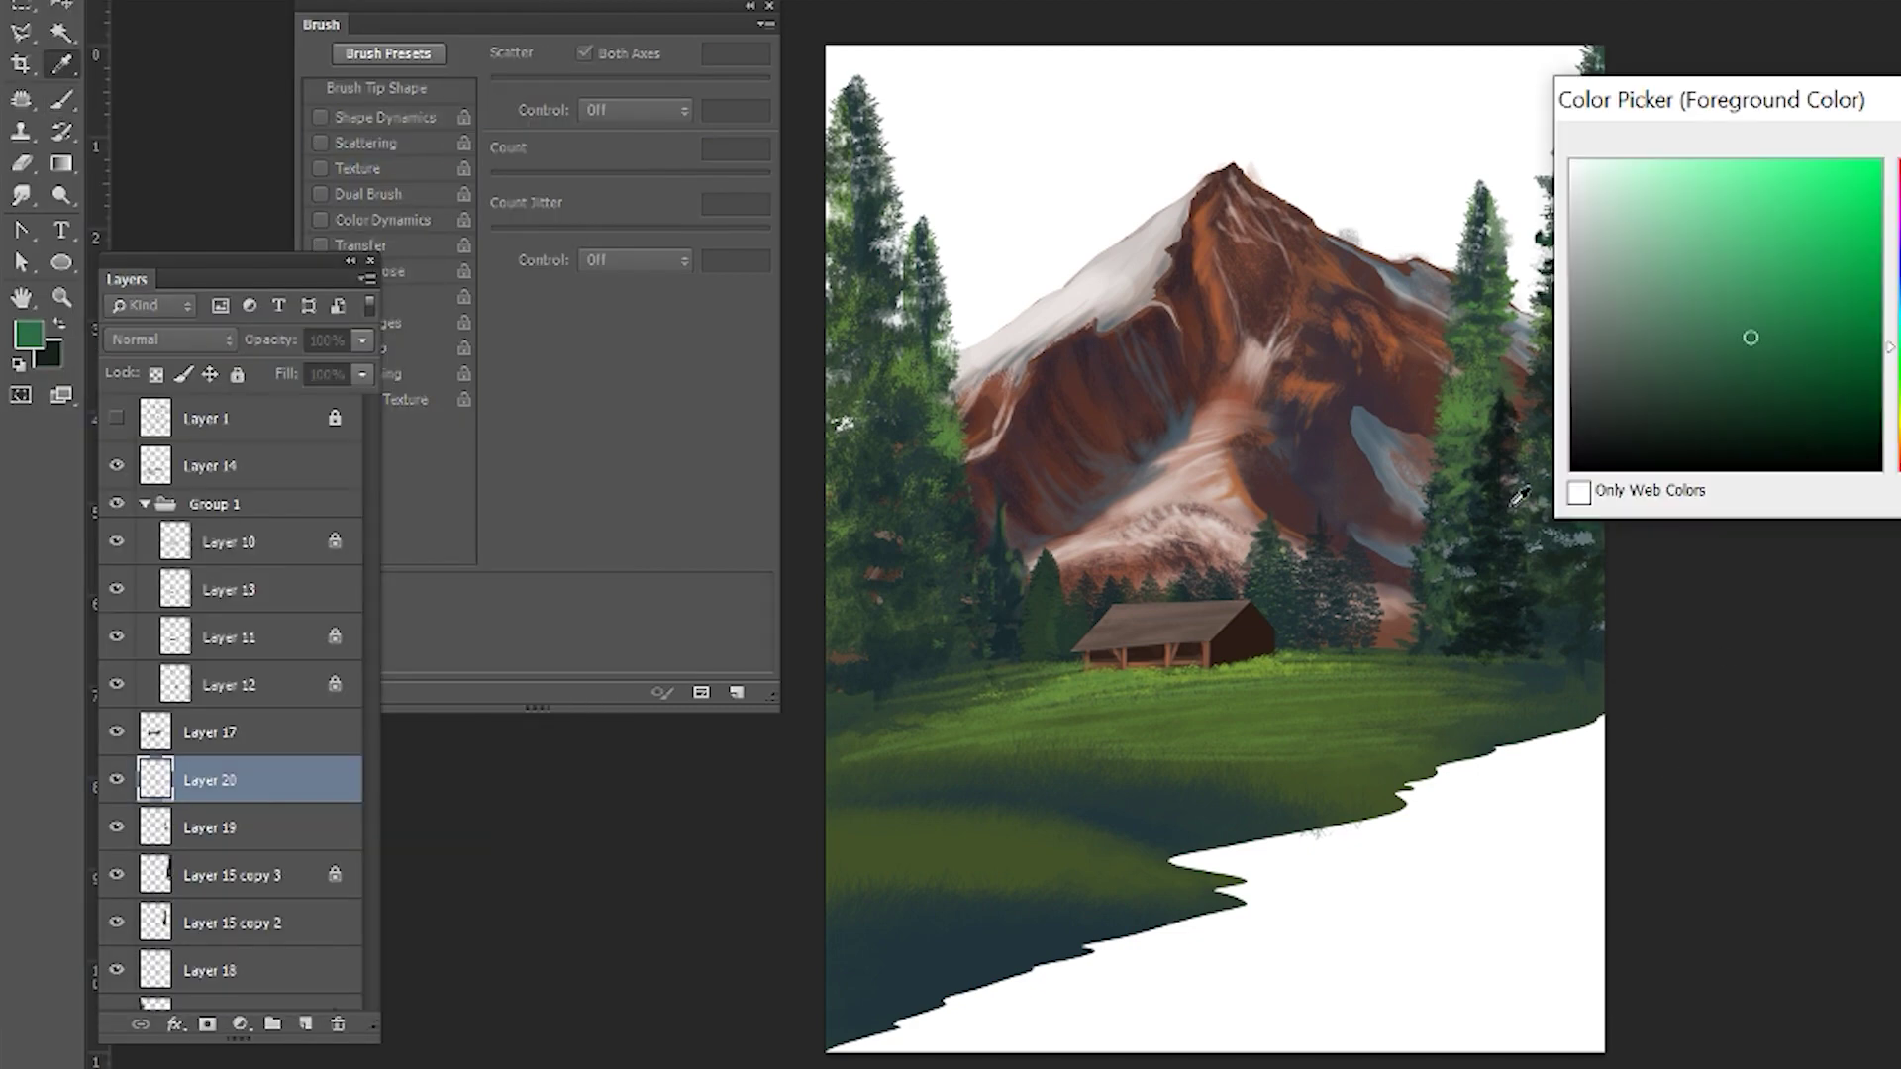
left_click(1406, 559)
key("Return")
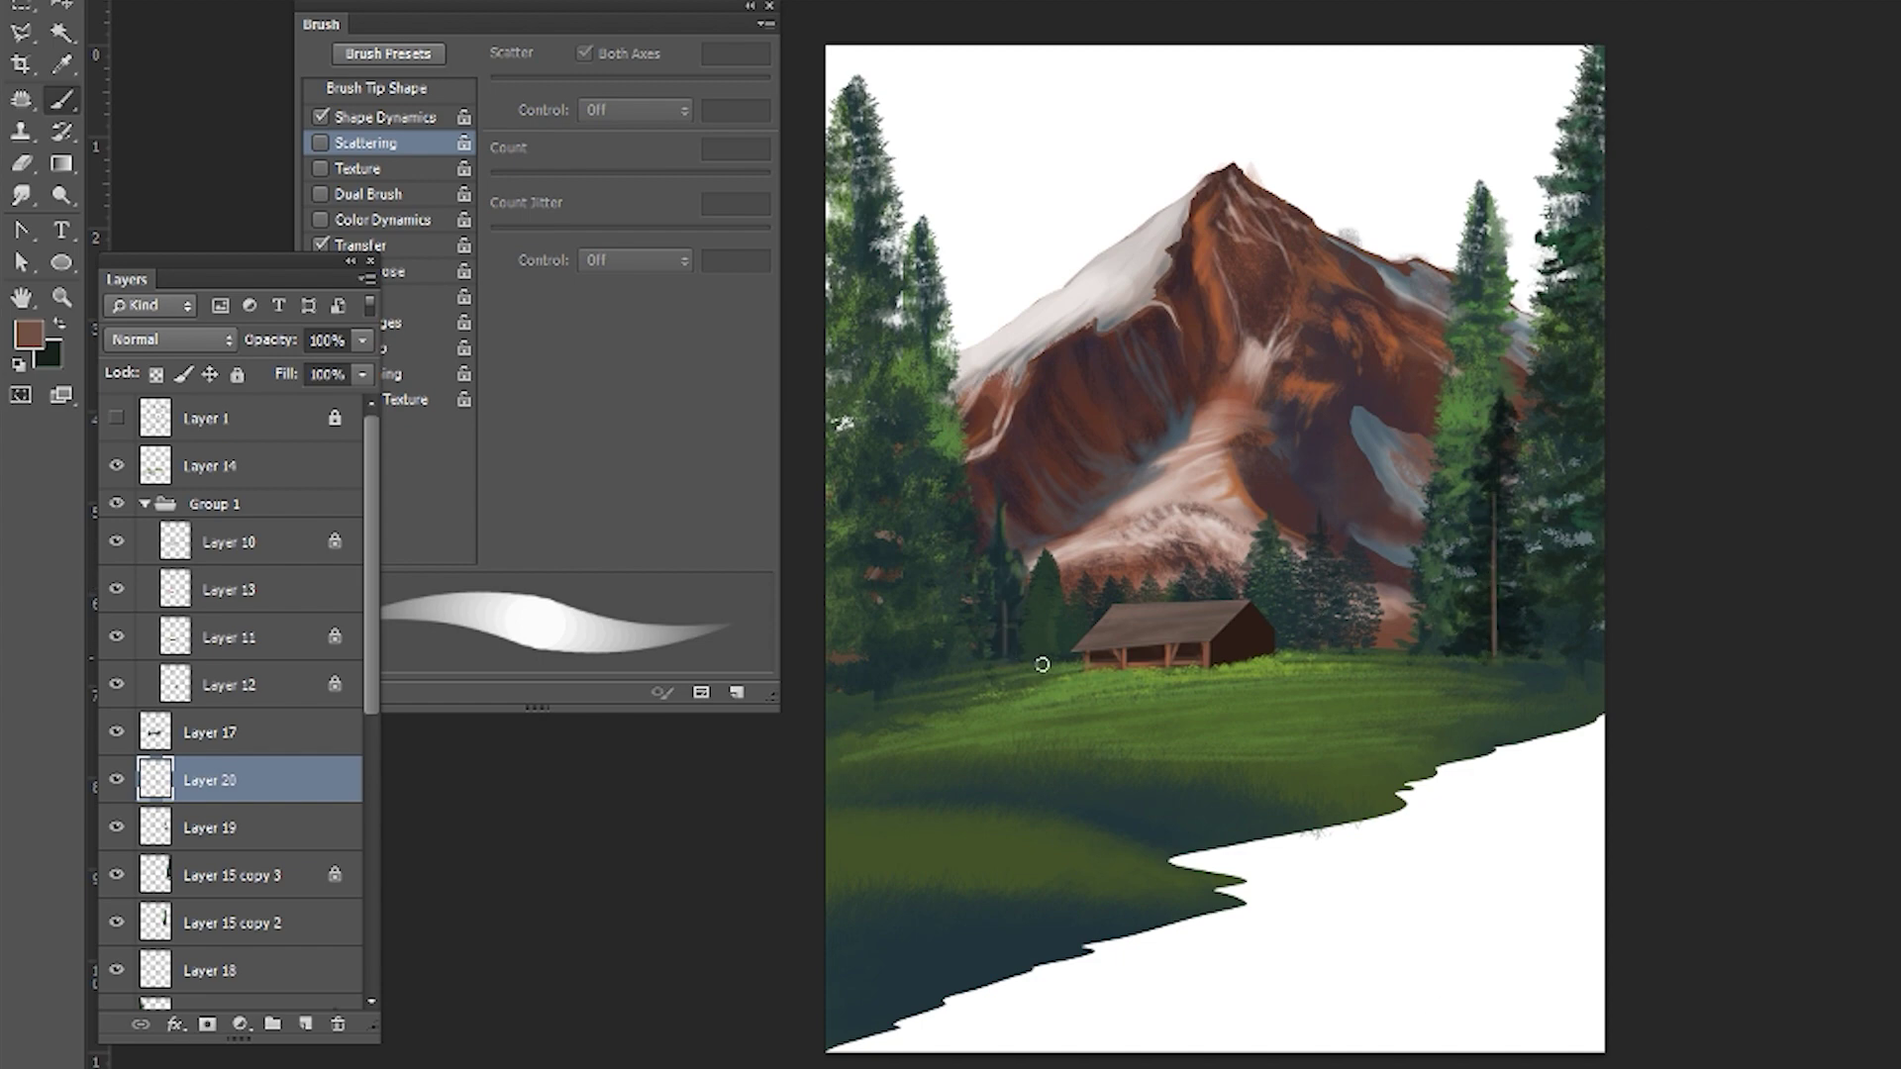
key("ctrl+shift+alt+n")
left_click(1501, 562, "alt")
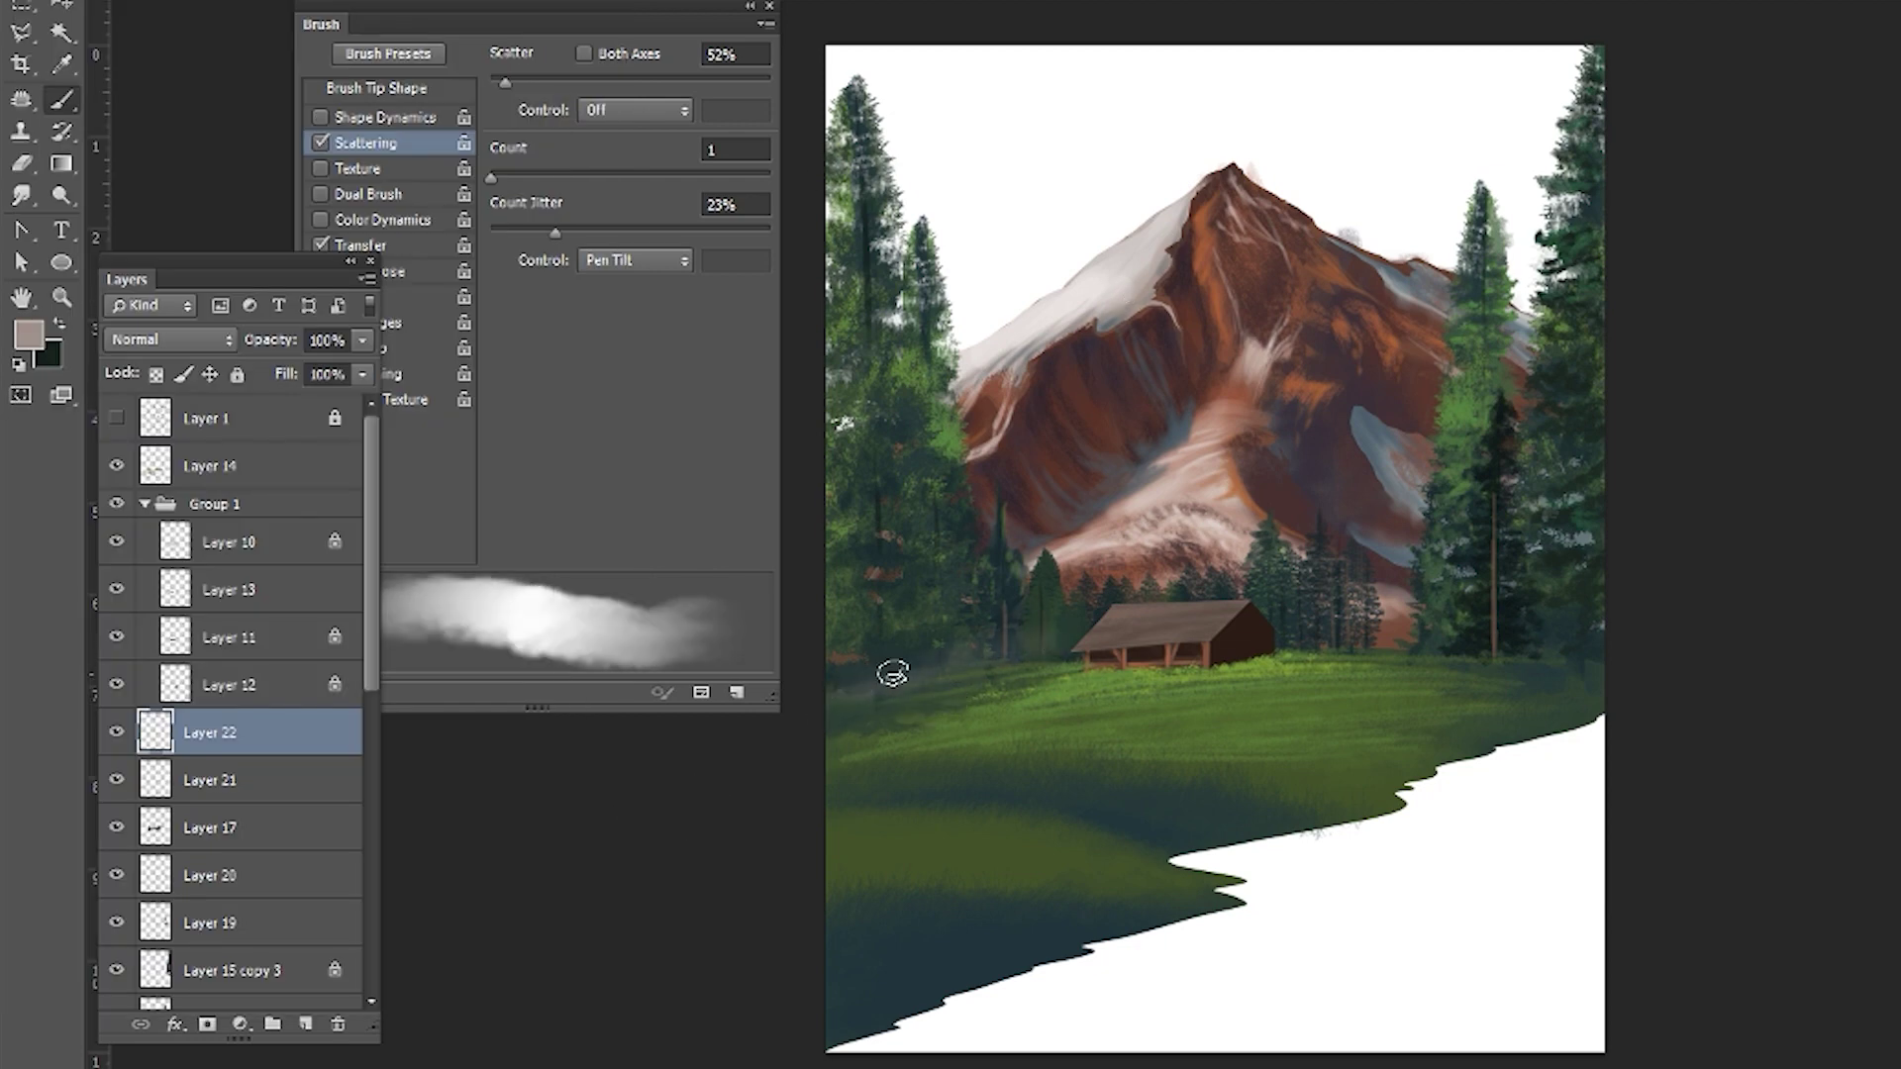
- Paint soft pale mist along the tree line behind the cabin with a cloud brush
mouse_move(894, 669)
left_mouse_down()
mouse_move(1551, 665)
mouse_move(970, 653)
left_mouse_up()
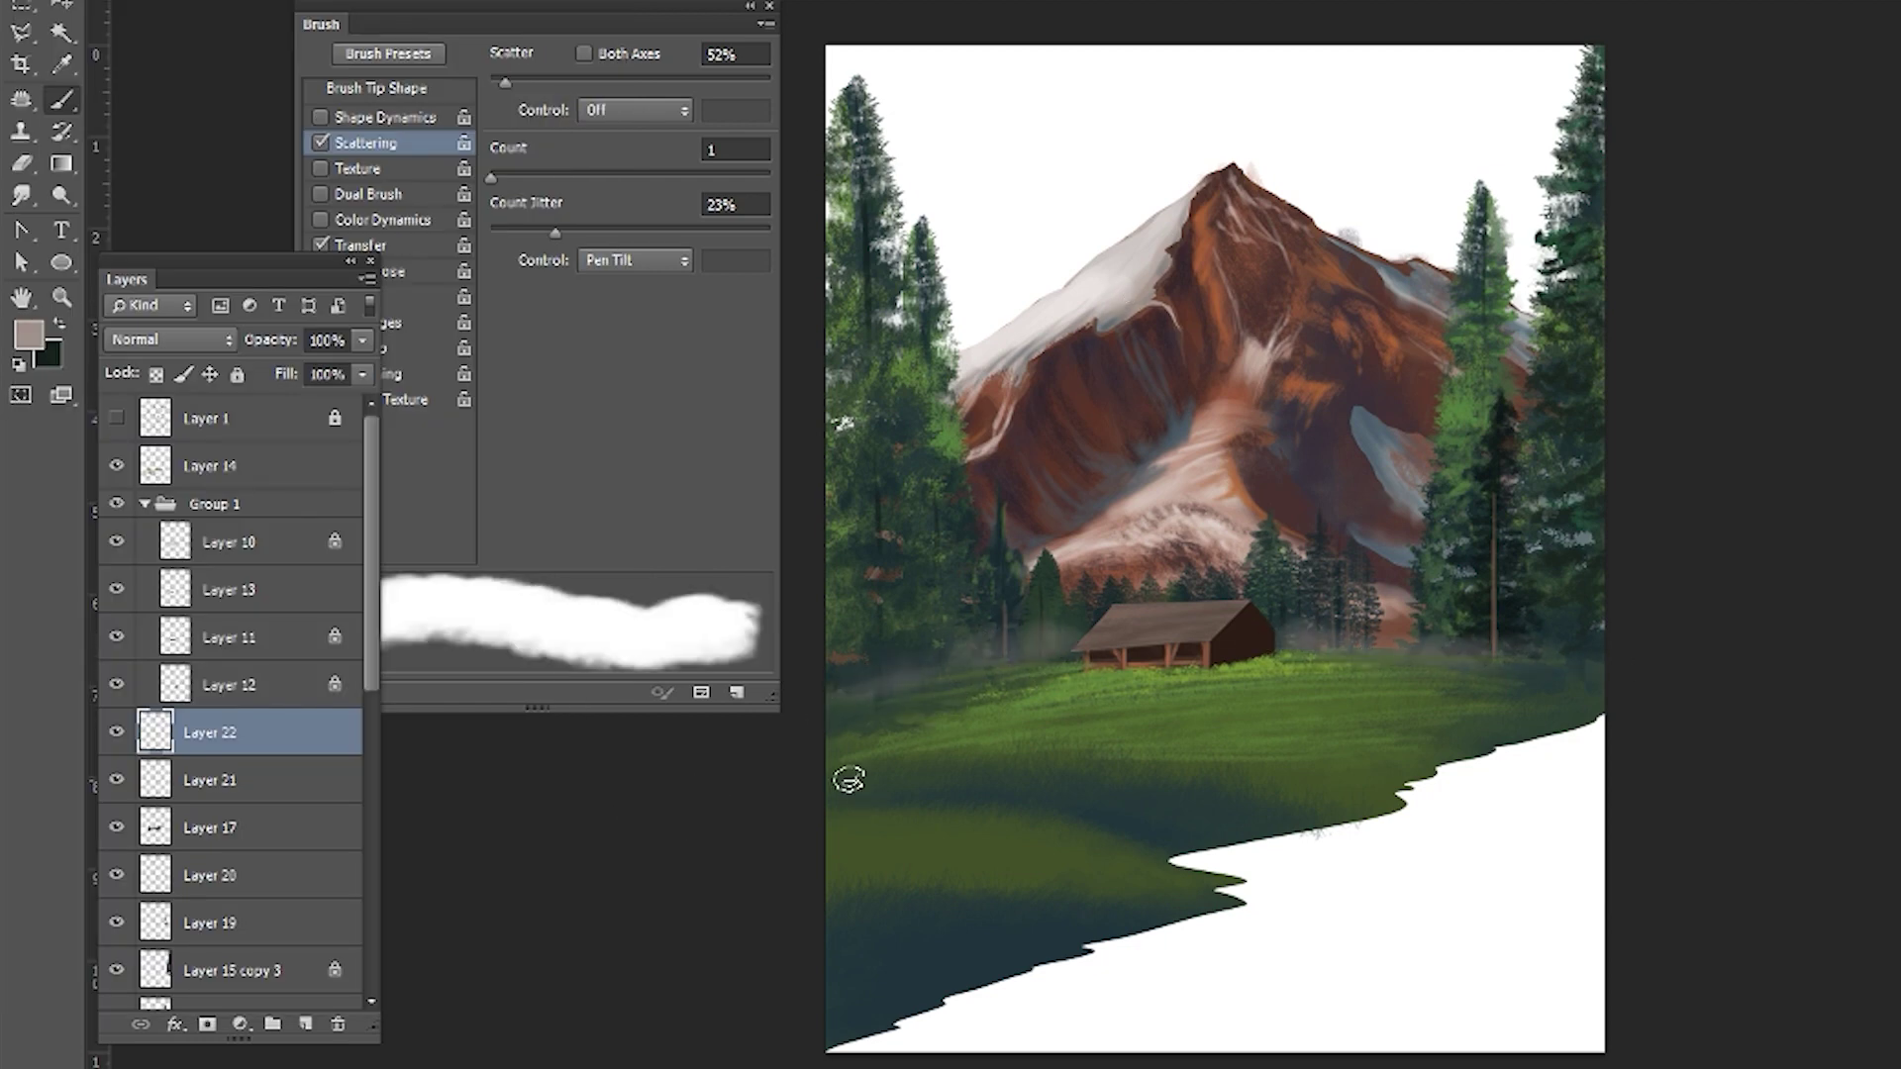
key("5")
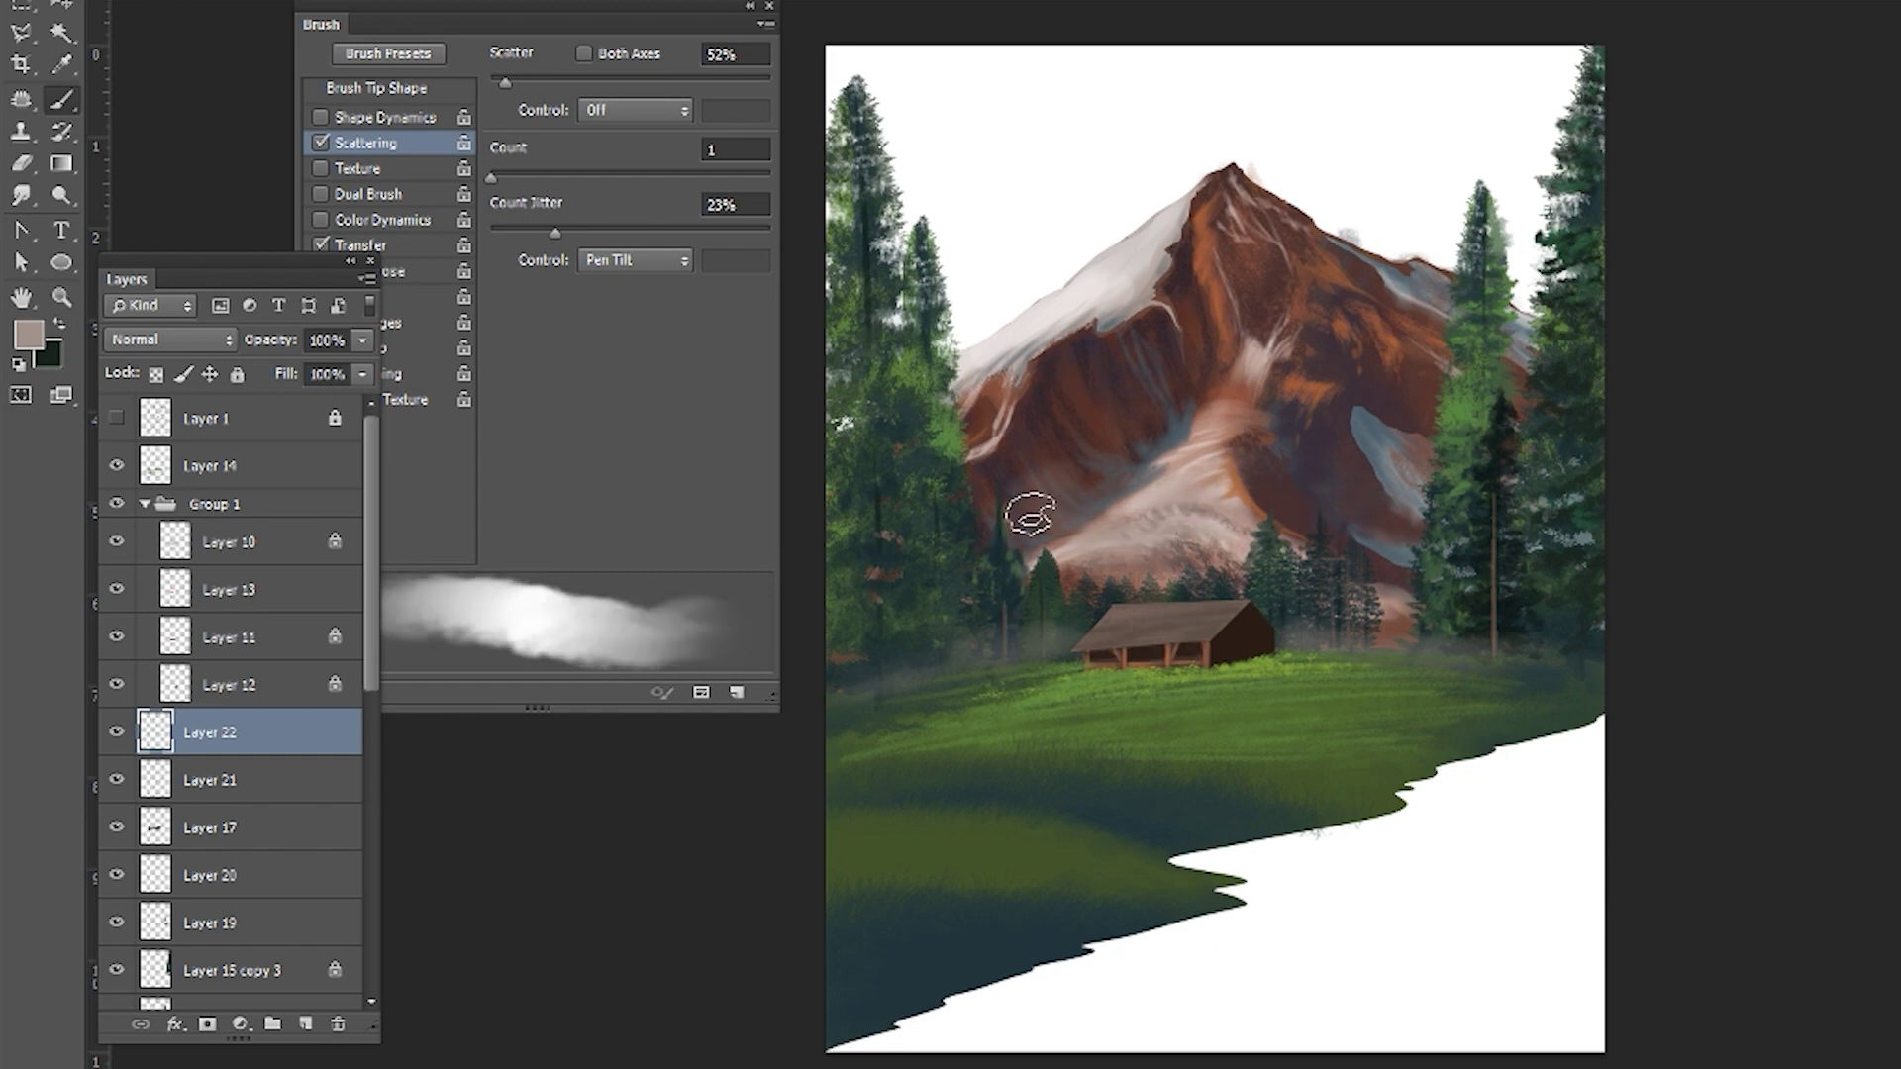
left_click(61, 8)
left_click(1475, 940)
- Outline the river on a new layer with the Lasso and fill it blue-grey
scroll(221, 849, "down", 5)
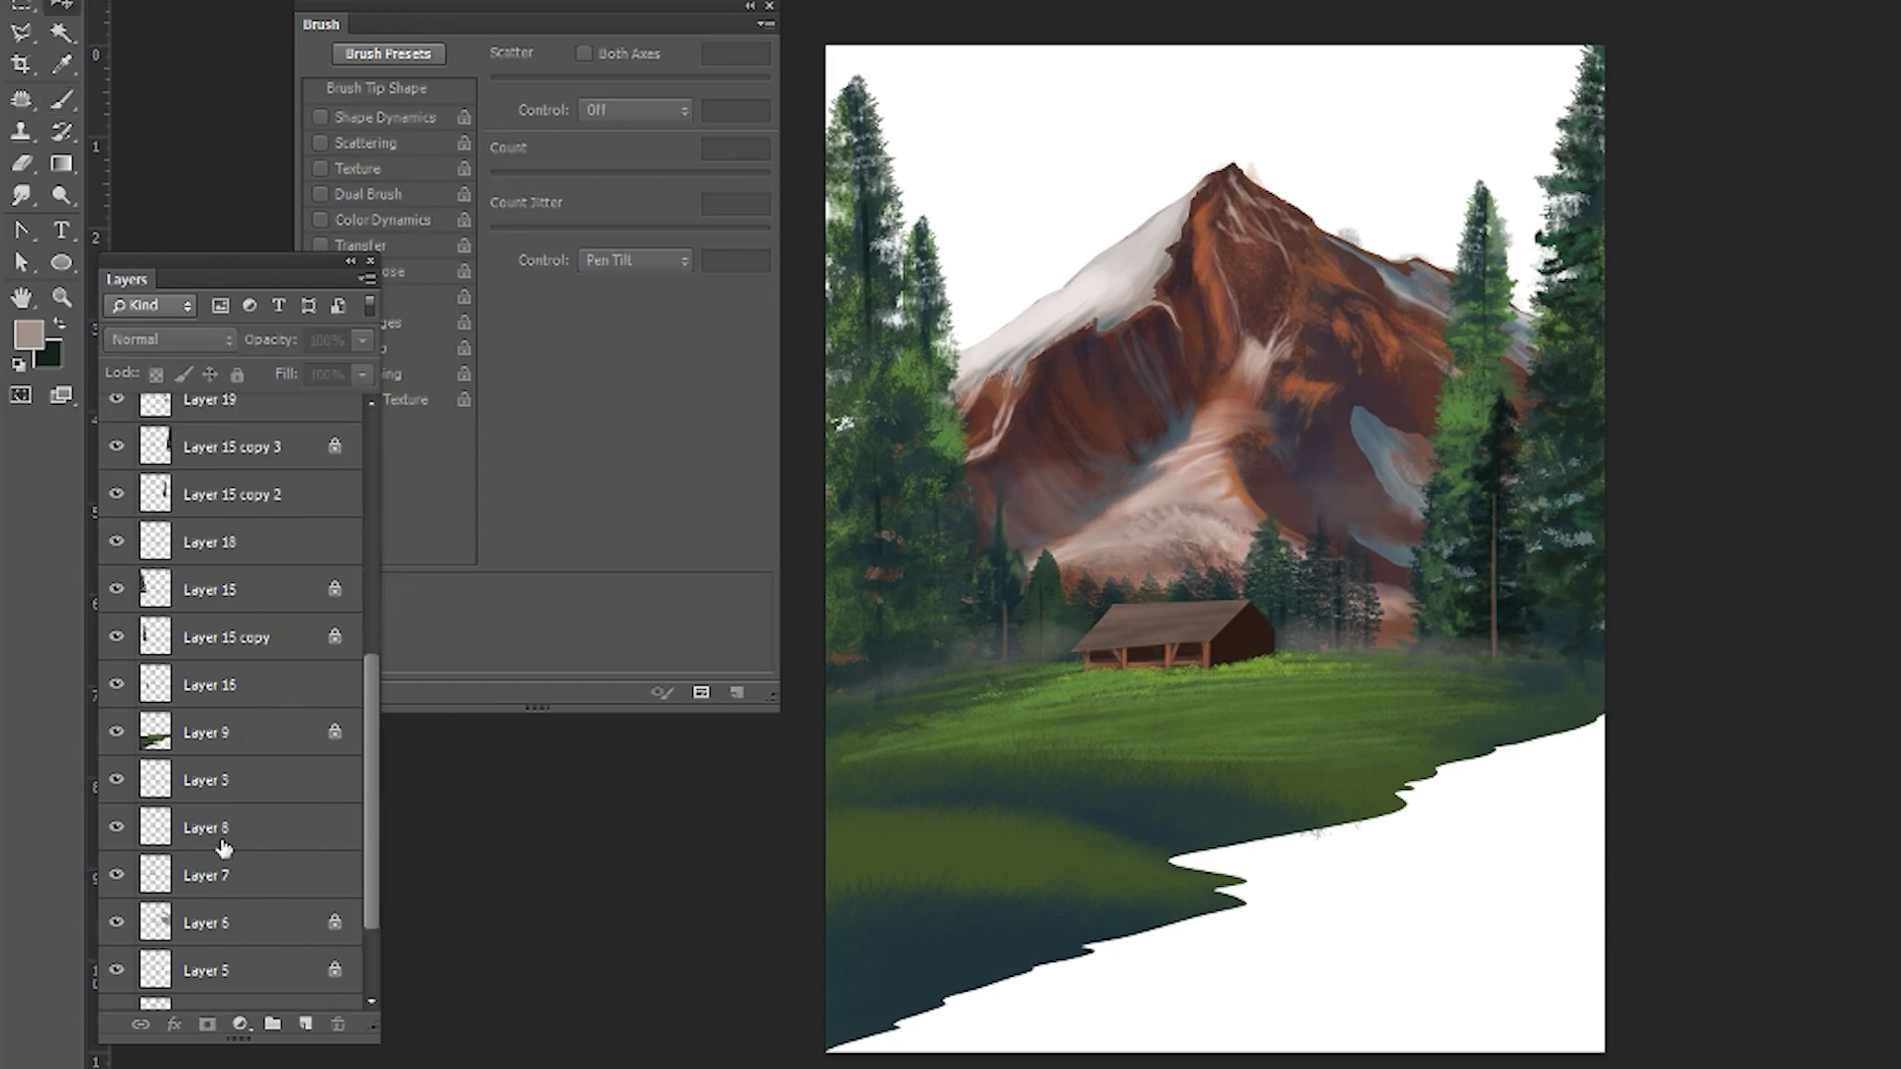
left_click(218, 826)
key("l")
left_click(1594, 653)
left_click(678, 906)
left_click(1663, 674)
left_click(27, 334)
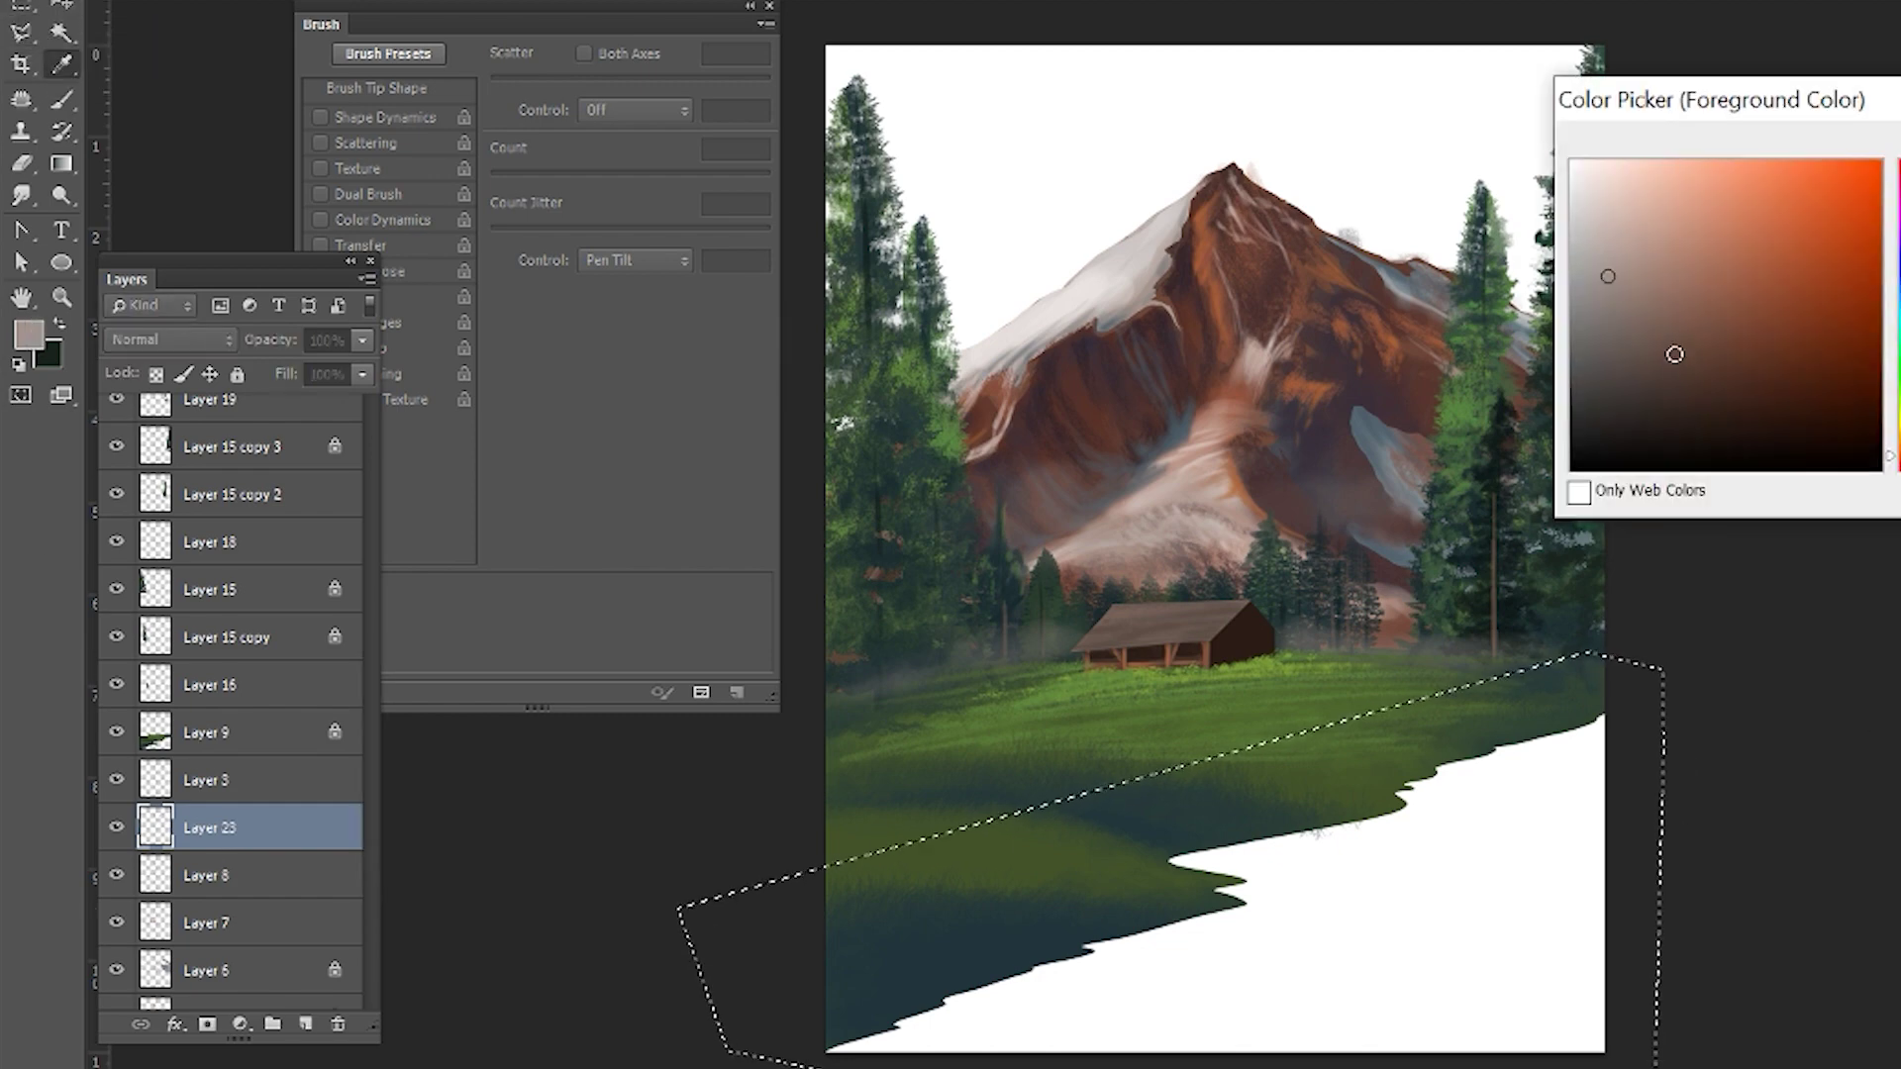
mouse_move(1676, 347)
left_mouse_down()
mouse_move(1634, 264)
mouse_move(1646, 274)
mouse_move(1608, 310)
mouse_move(1605, 289)
left_mouse_up()
left_click(1891, 293)
key("Return")
key("alt+BackSpace")
key("ctrl+d")
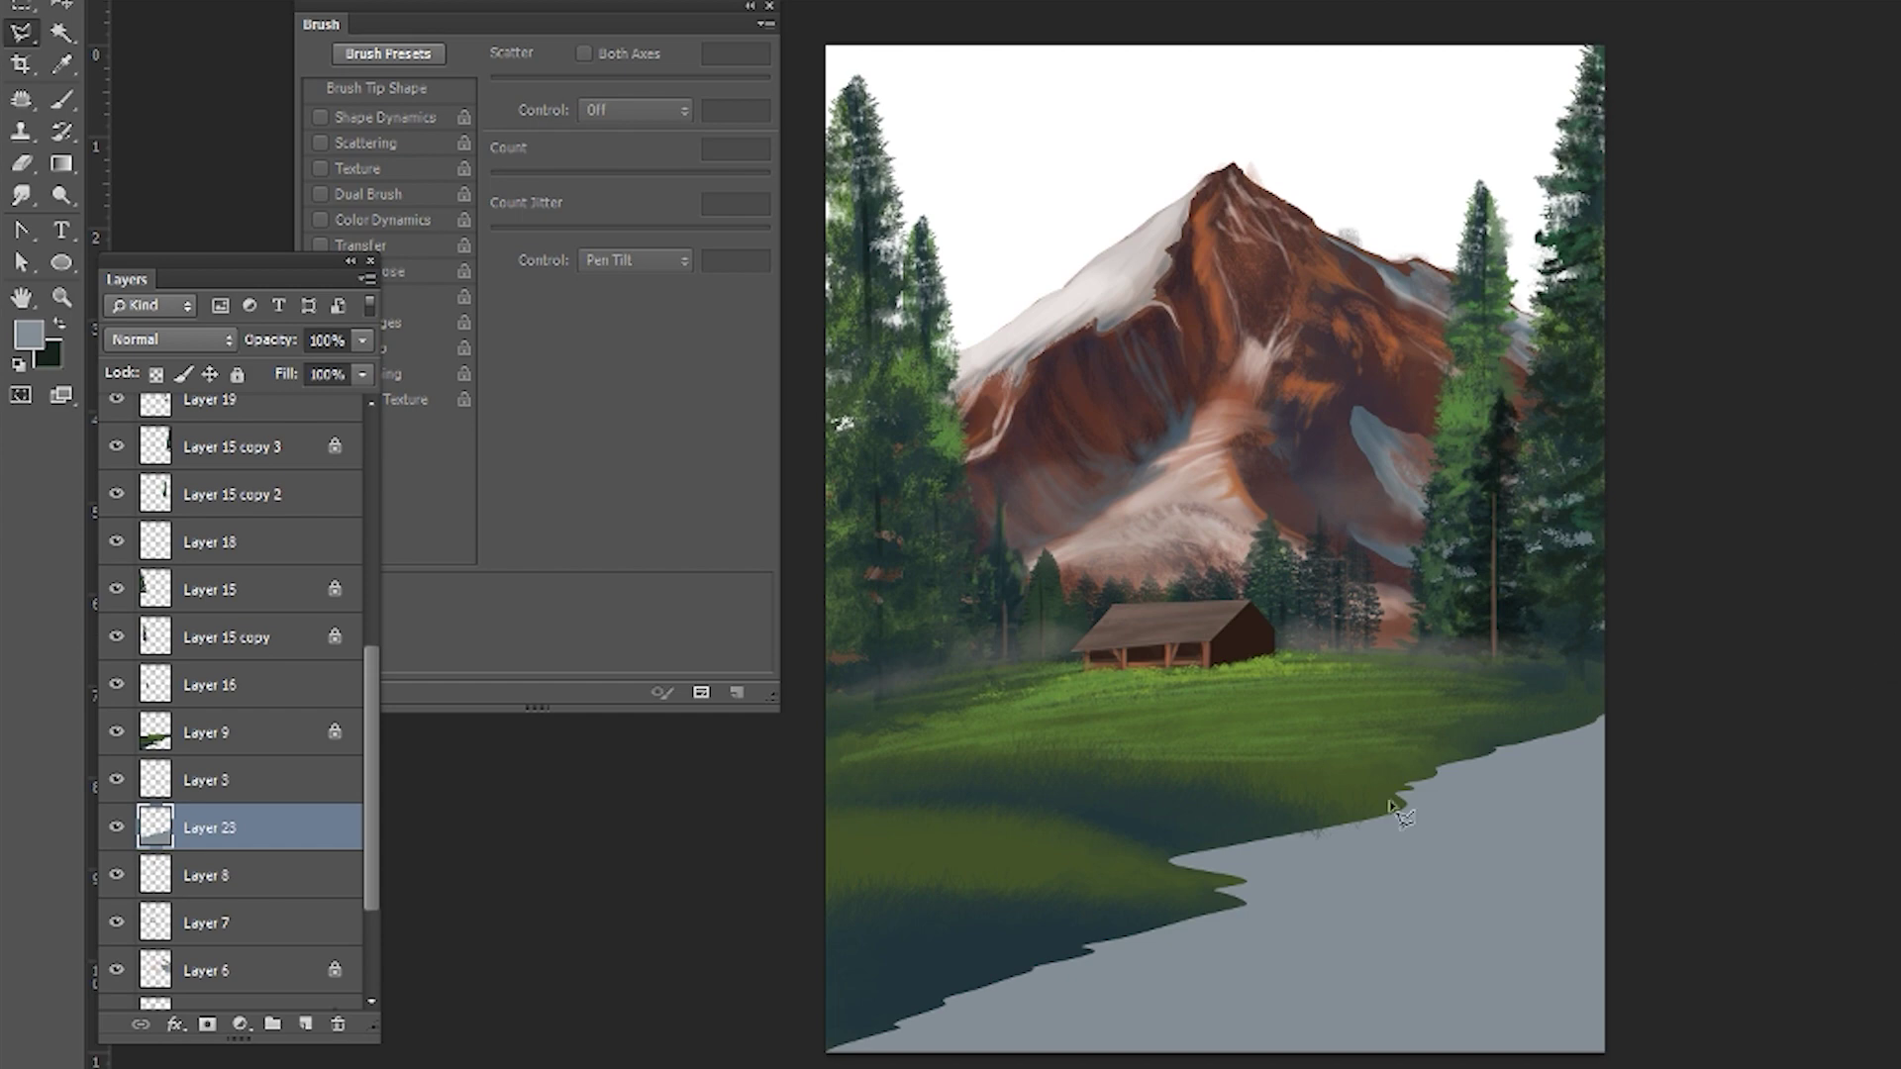
- Trace the mountain reflection on a new layer and fill it with darker blue
key("v")
left_click(305, 1024)
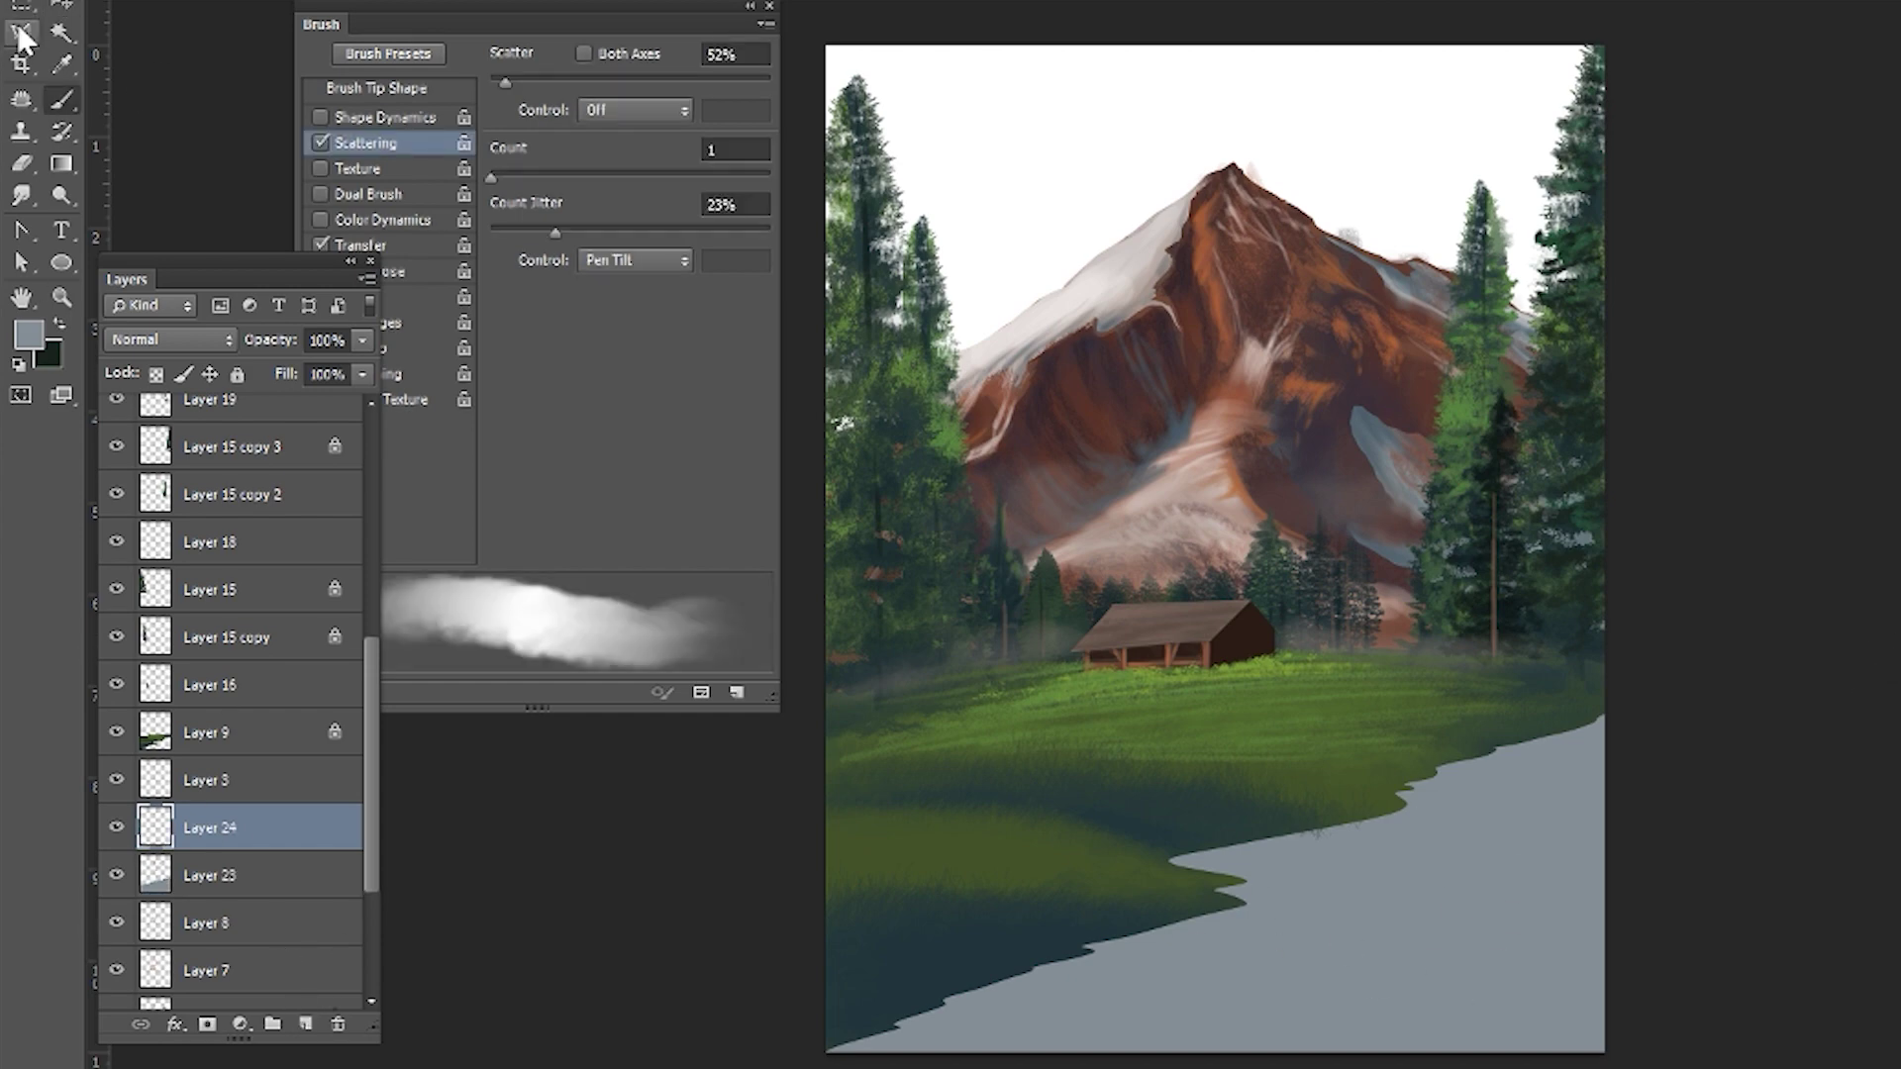
left_click_drag(20, 32, 119, 26)
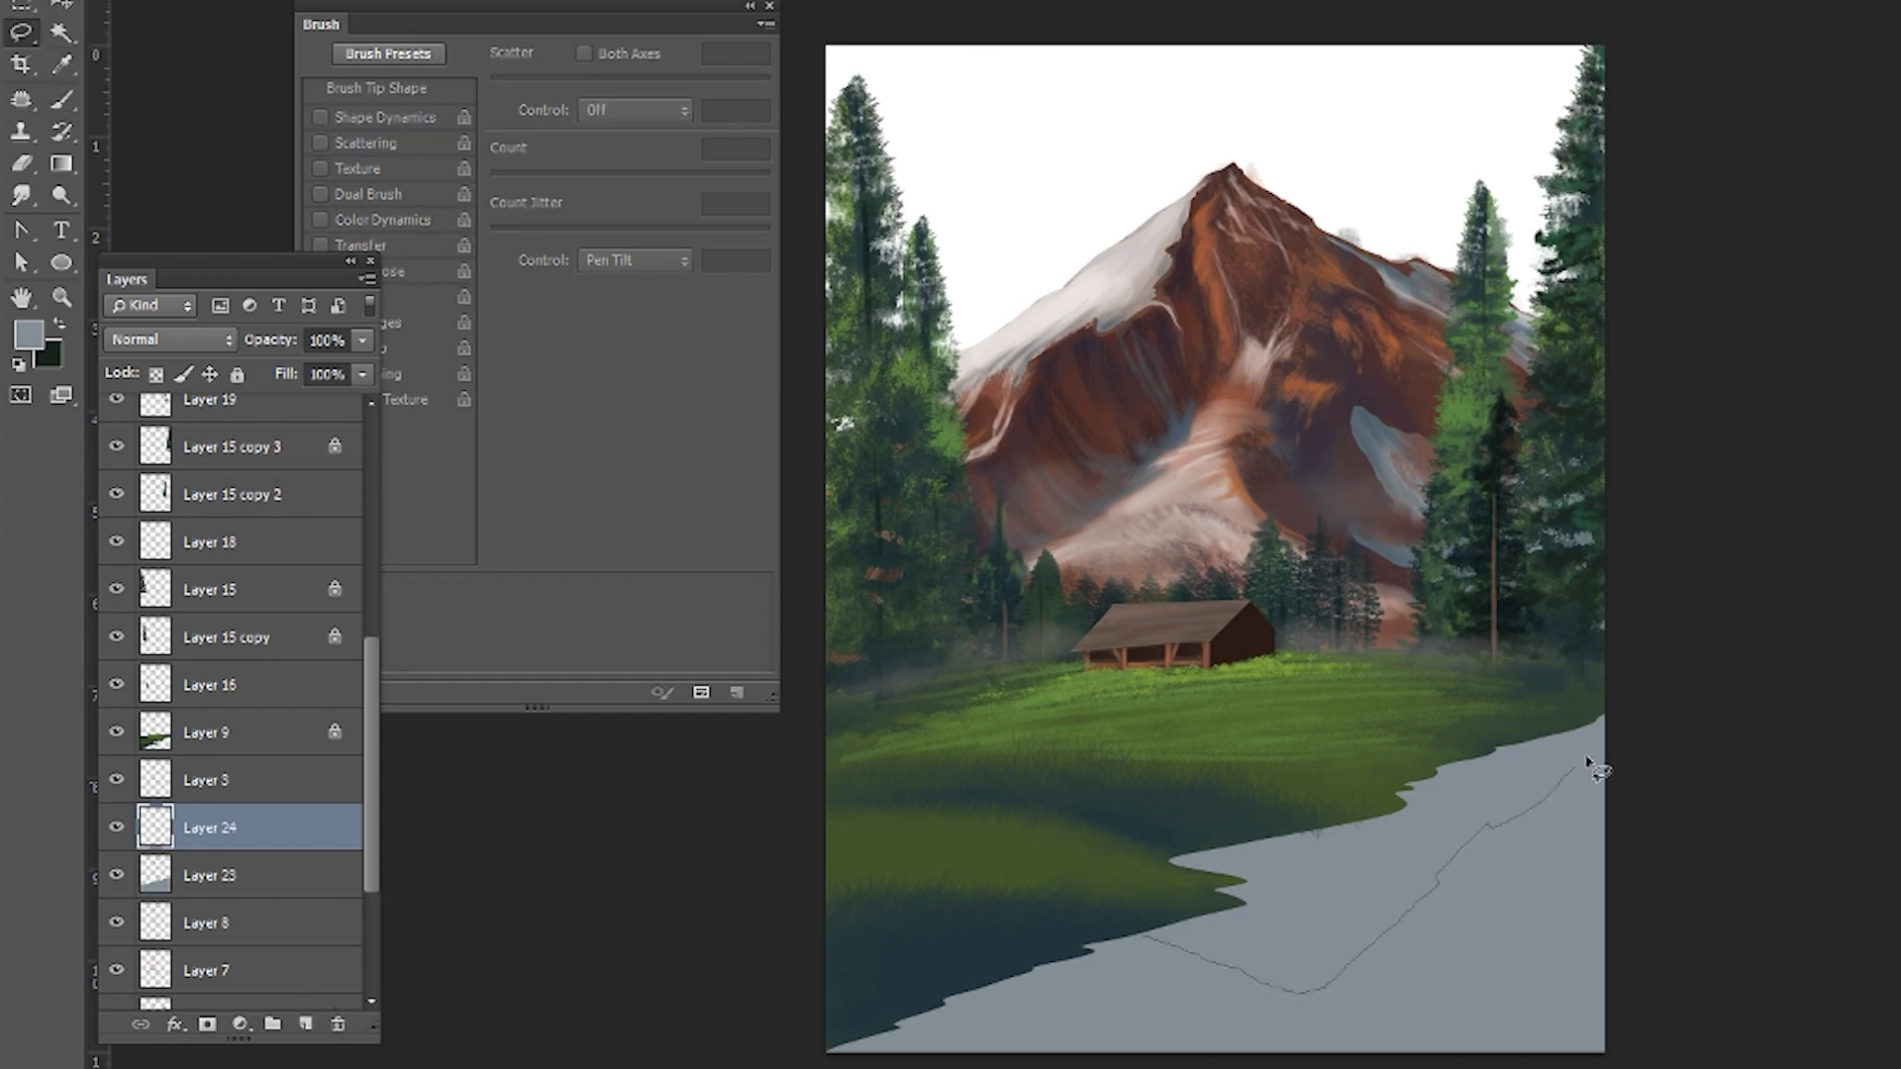
left_click_drag(1594, 767, 1609, 731)
left_click(27, 334)
left_click(1642, 335)
key("Return")
key("alt+BackSpace")
key("ctrl+d")
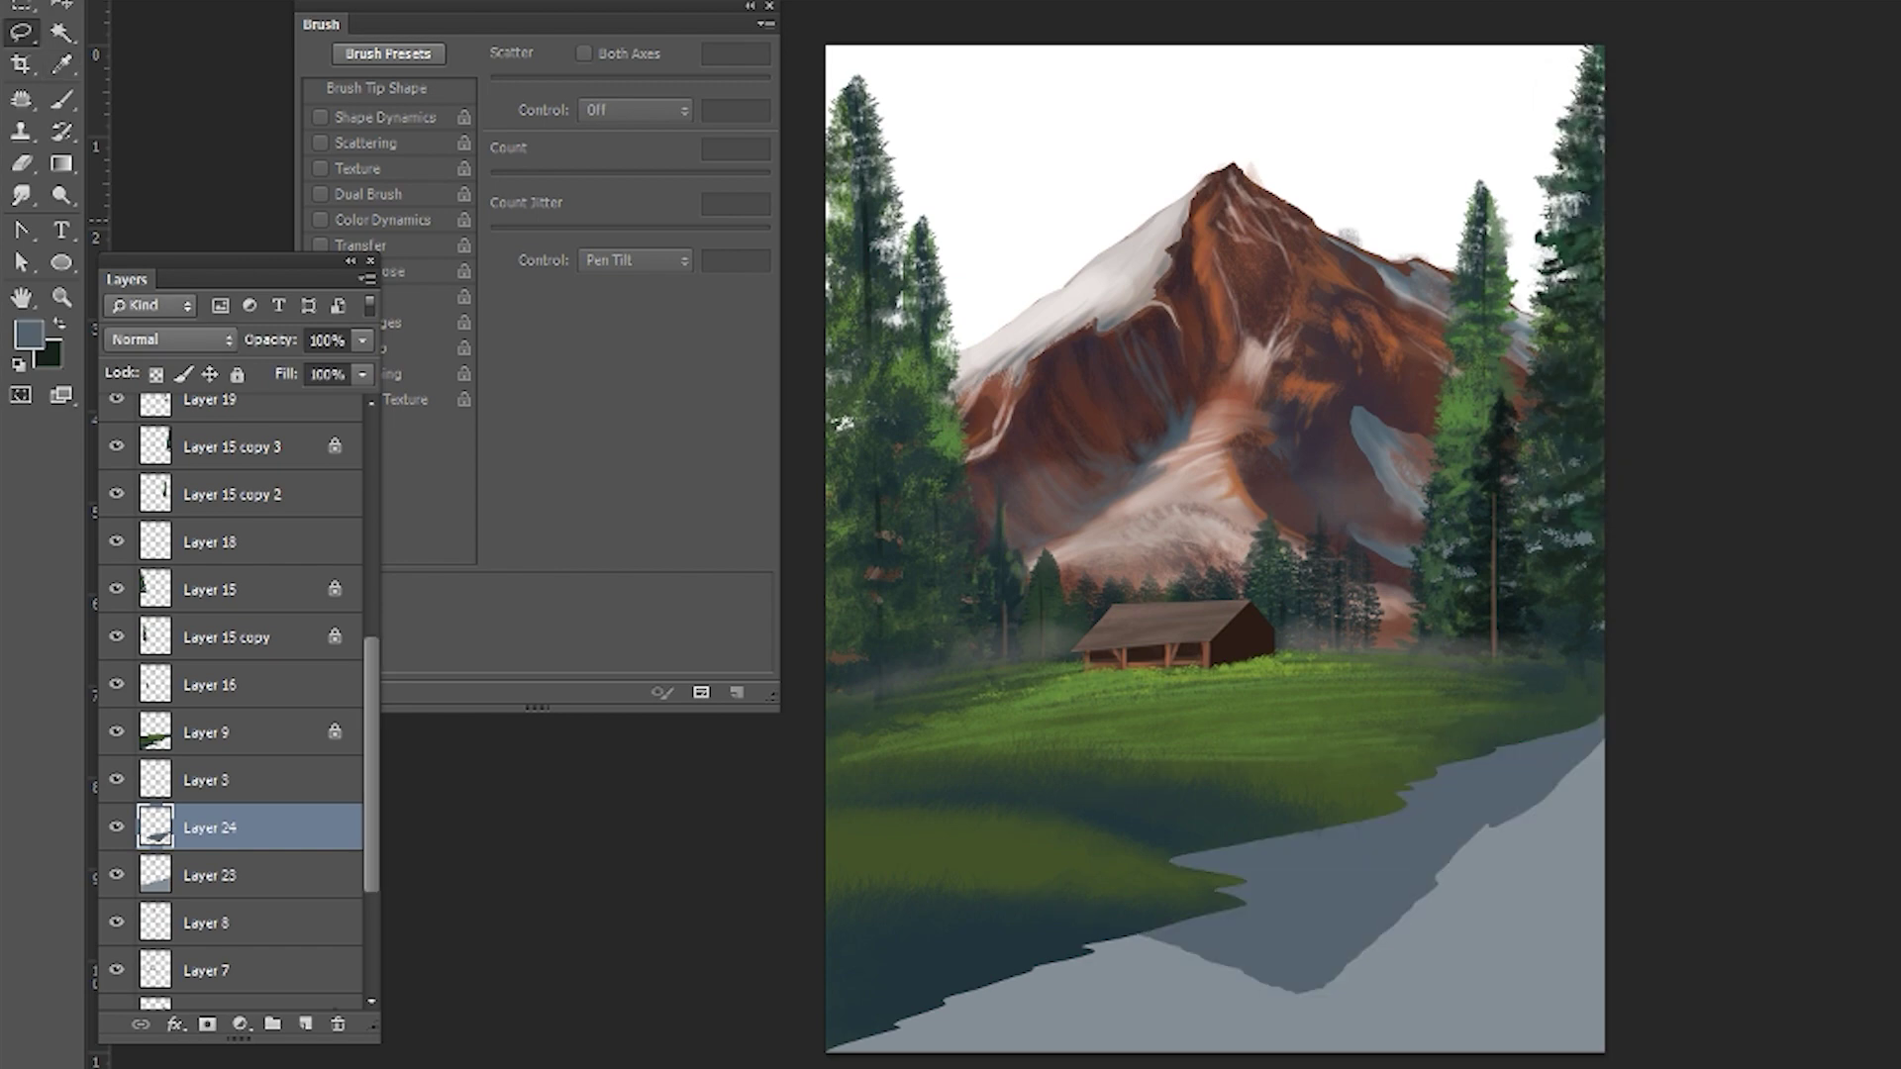
- Set up a textured scatter brush with a dark colour on the water layer
key("b")
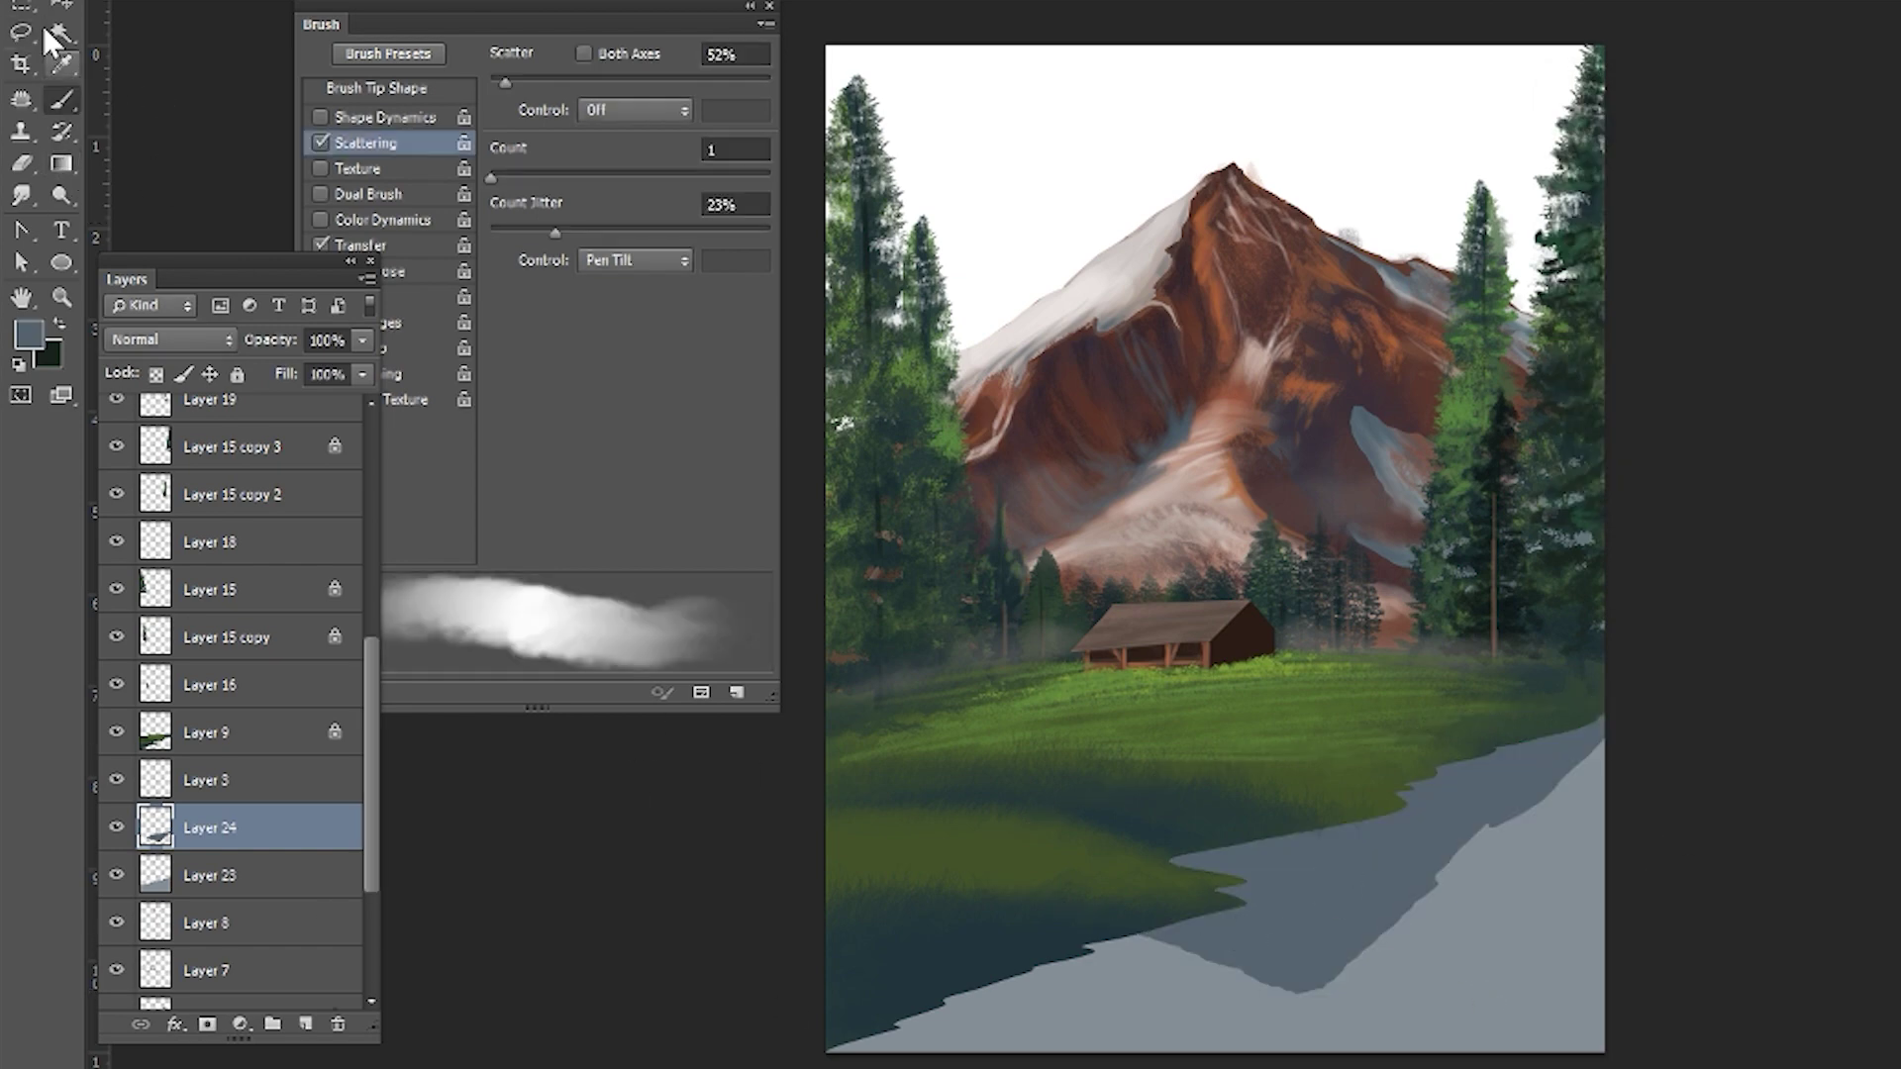
key("alt+bracketleft")
right_click(307, 301)
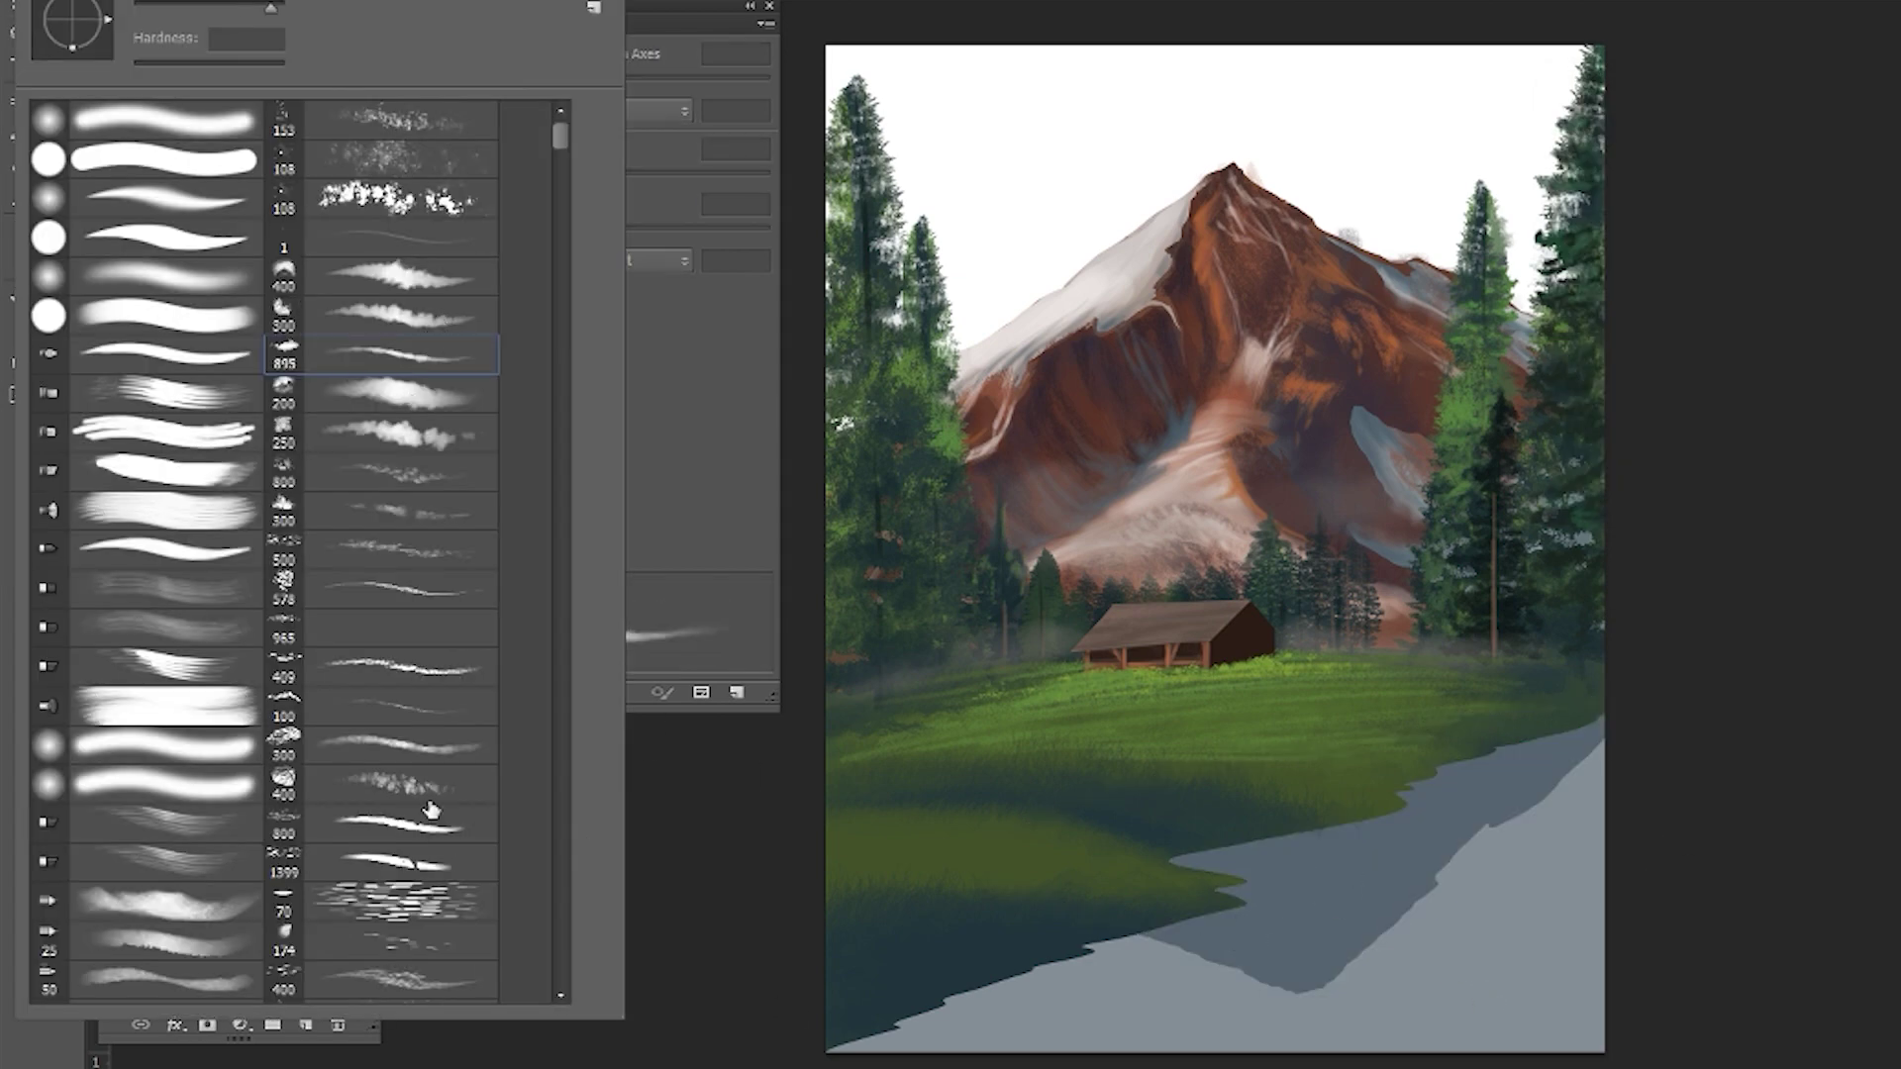
left_click_drag(560, 135, 557, 267)
left_click(453, 526)
key("Return")
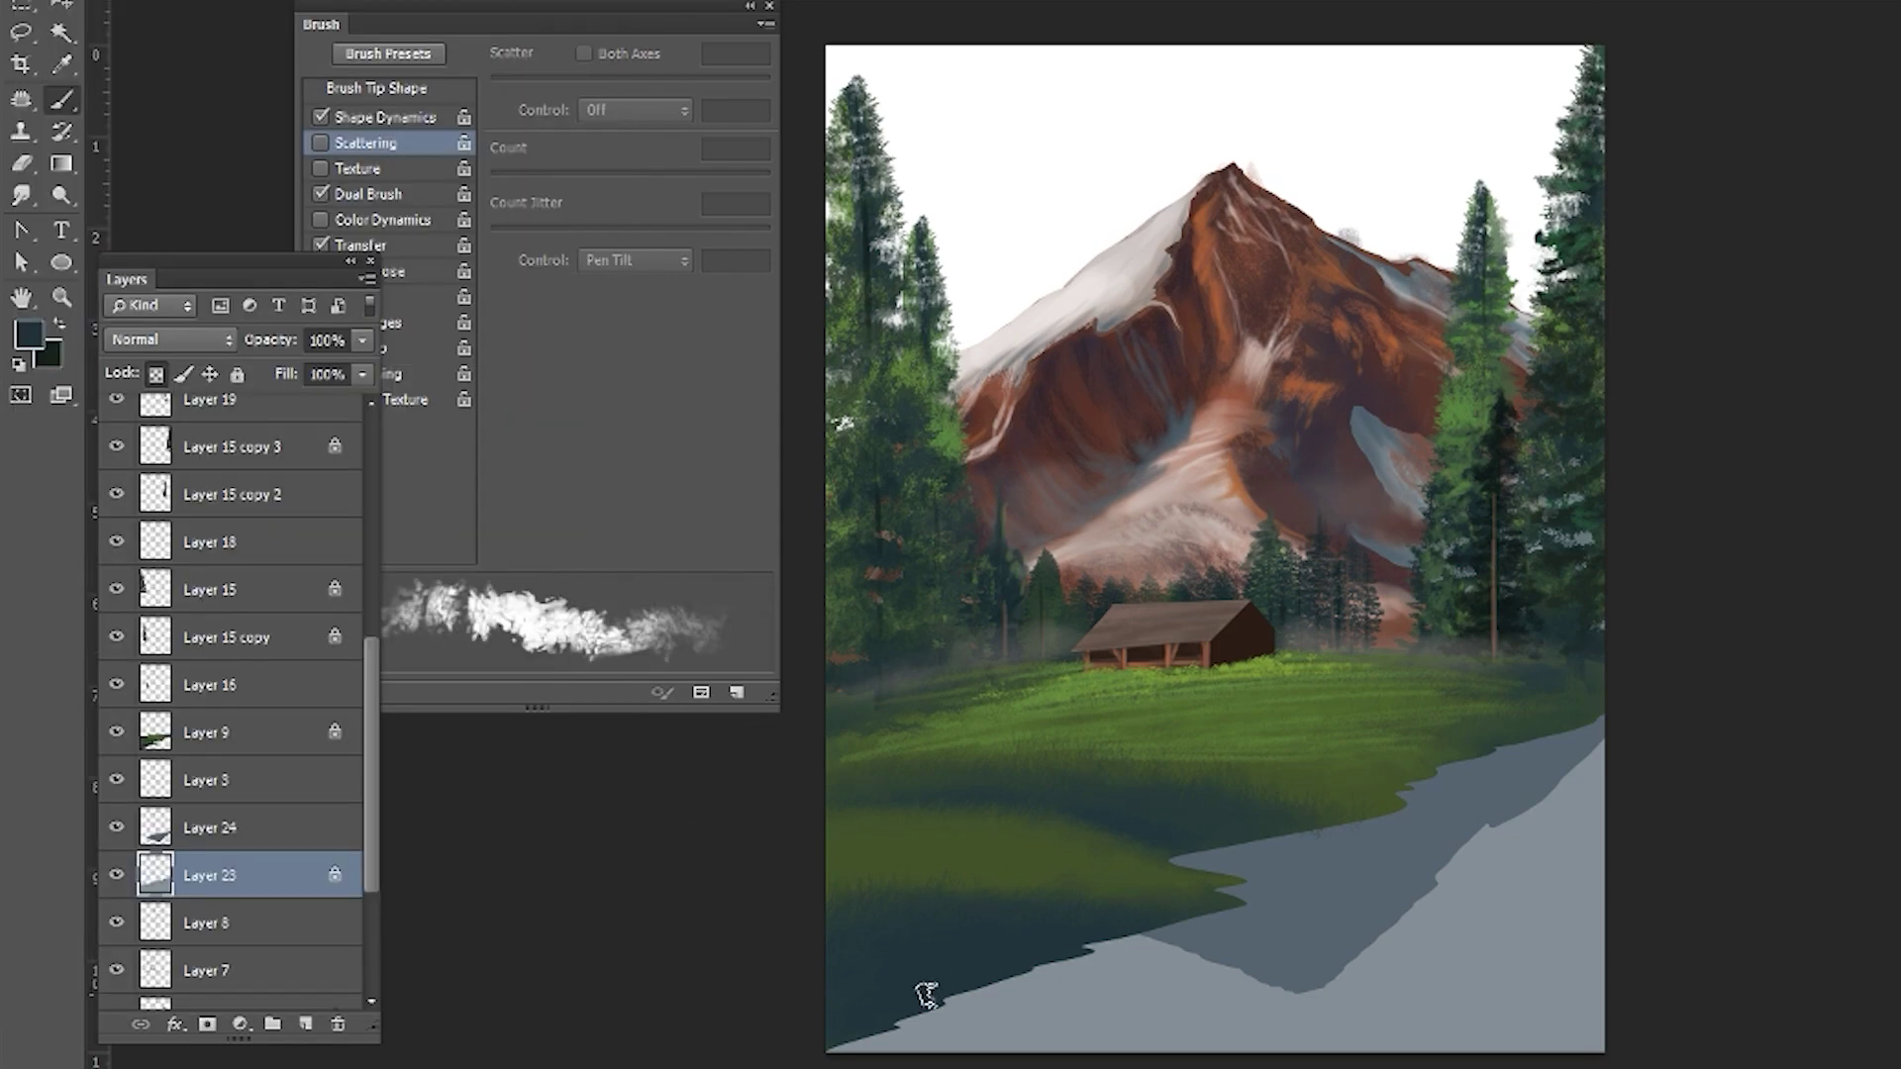
key("Escape")
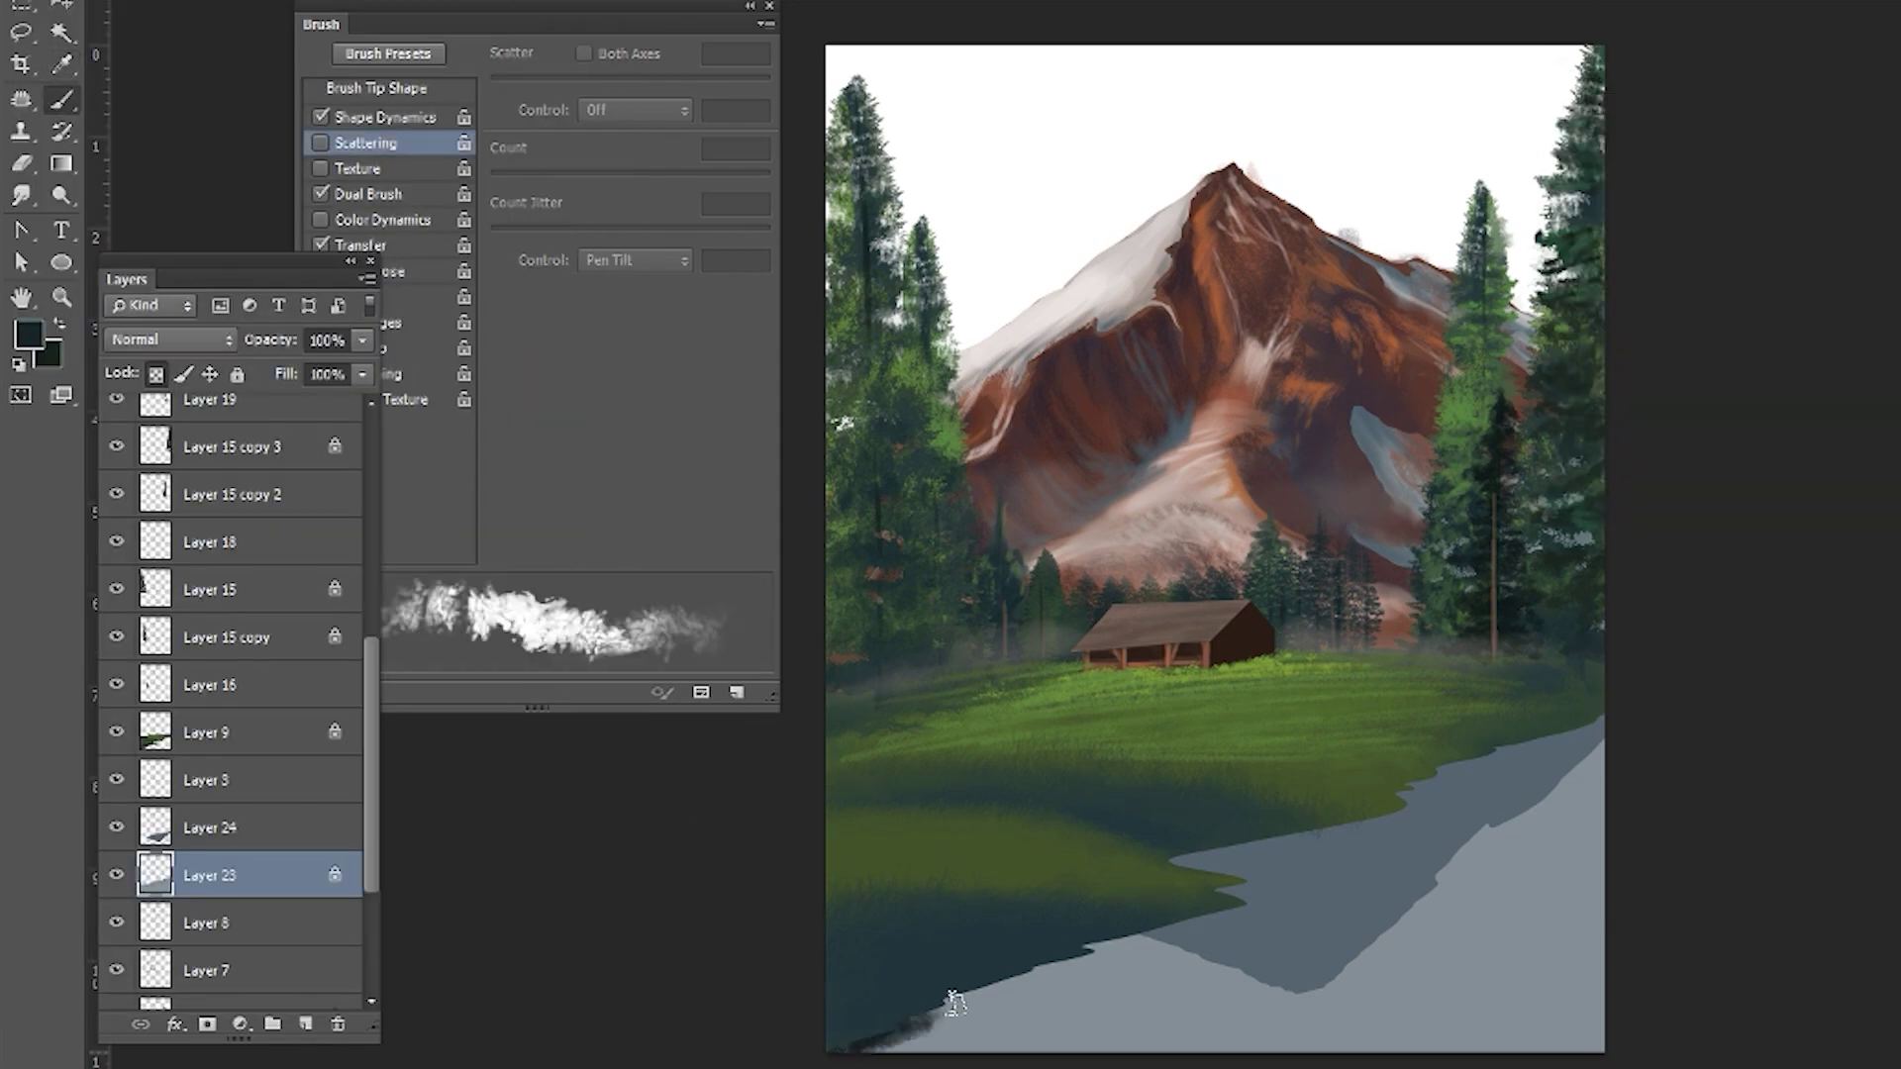
- Set the reflection layer to Overlay and shade the shoreline dark blue
left_click(168, 339)
left_click(170, 732)
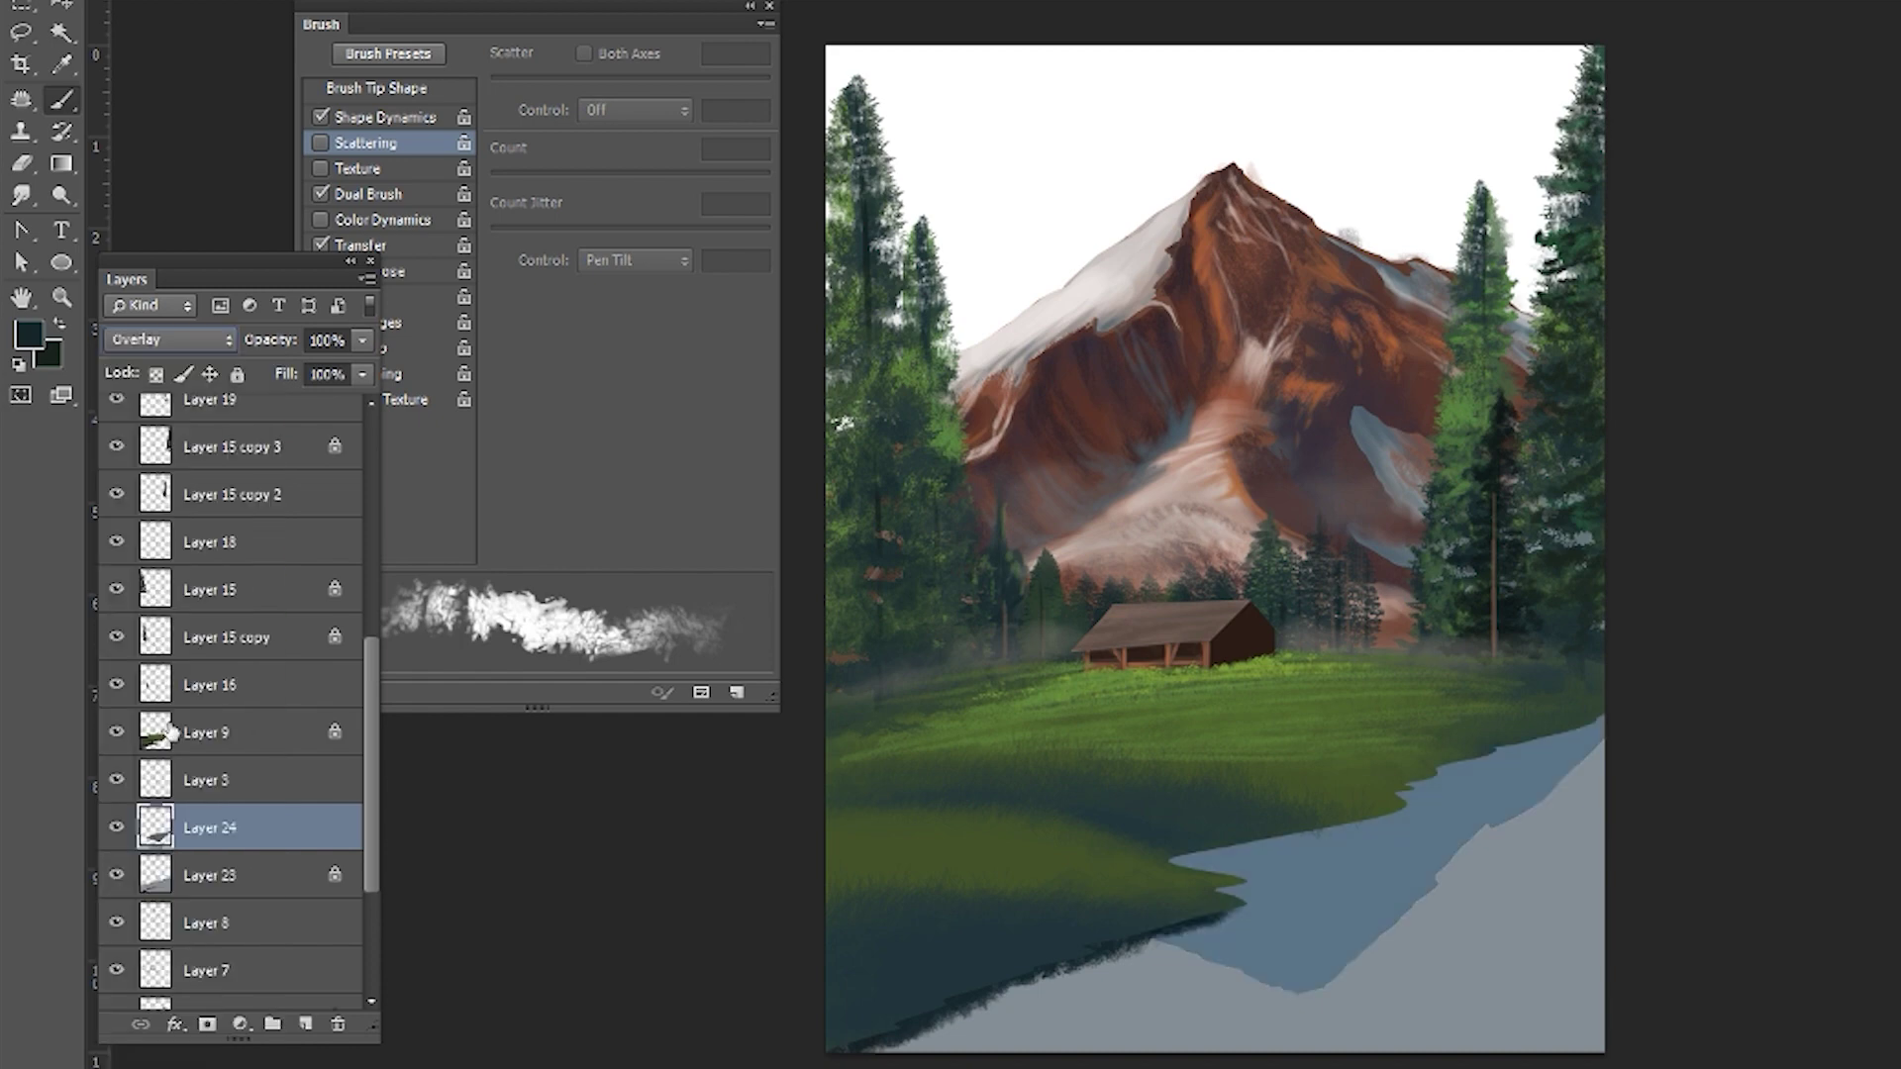
left_click_drag(1253, 891, 1584, 711)
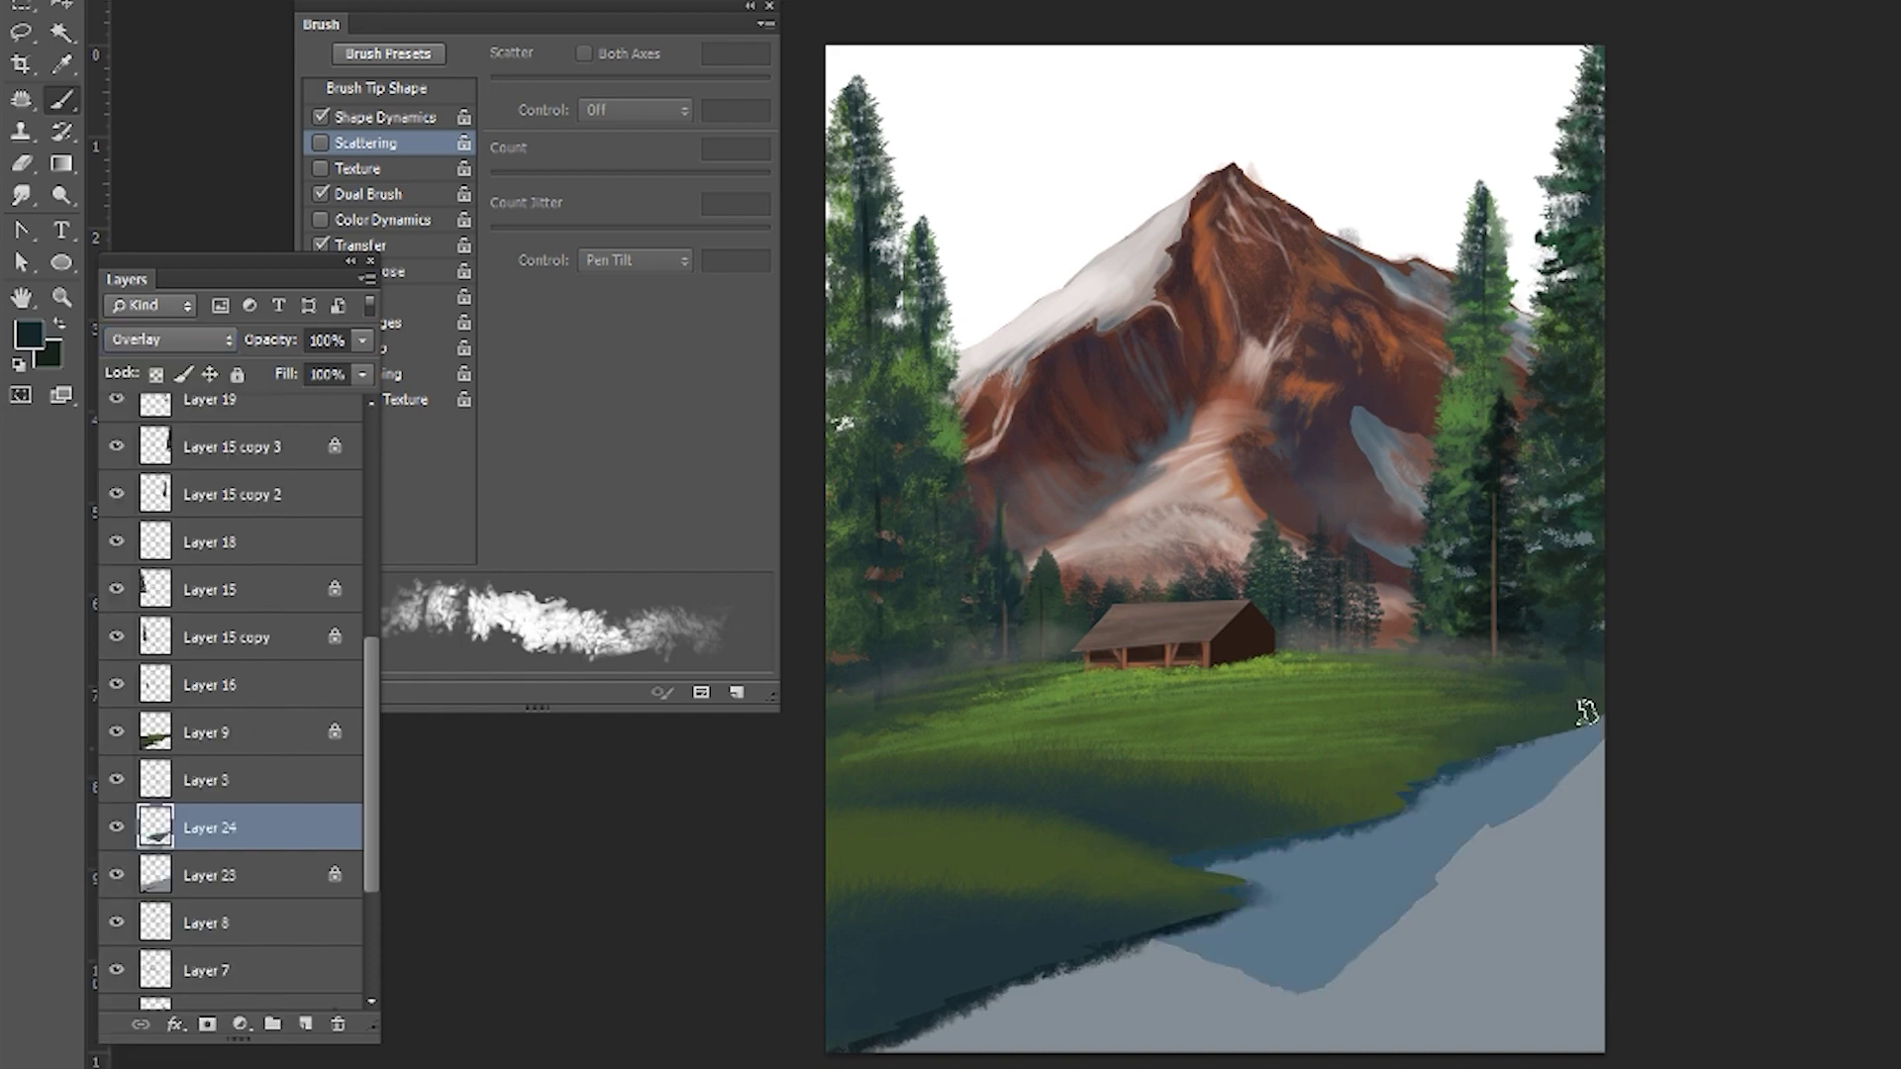
left_click_drag(954, 1002, 1076, 987)
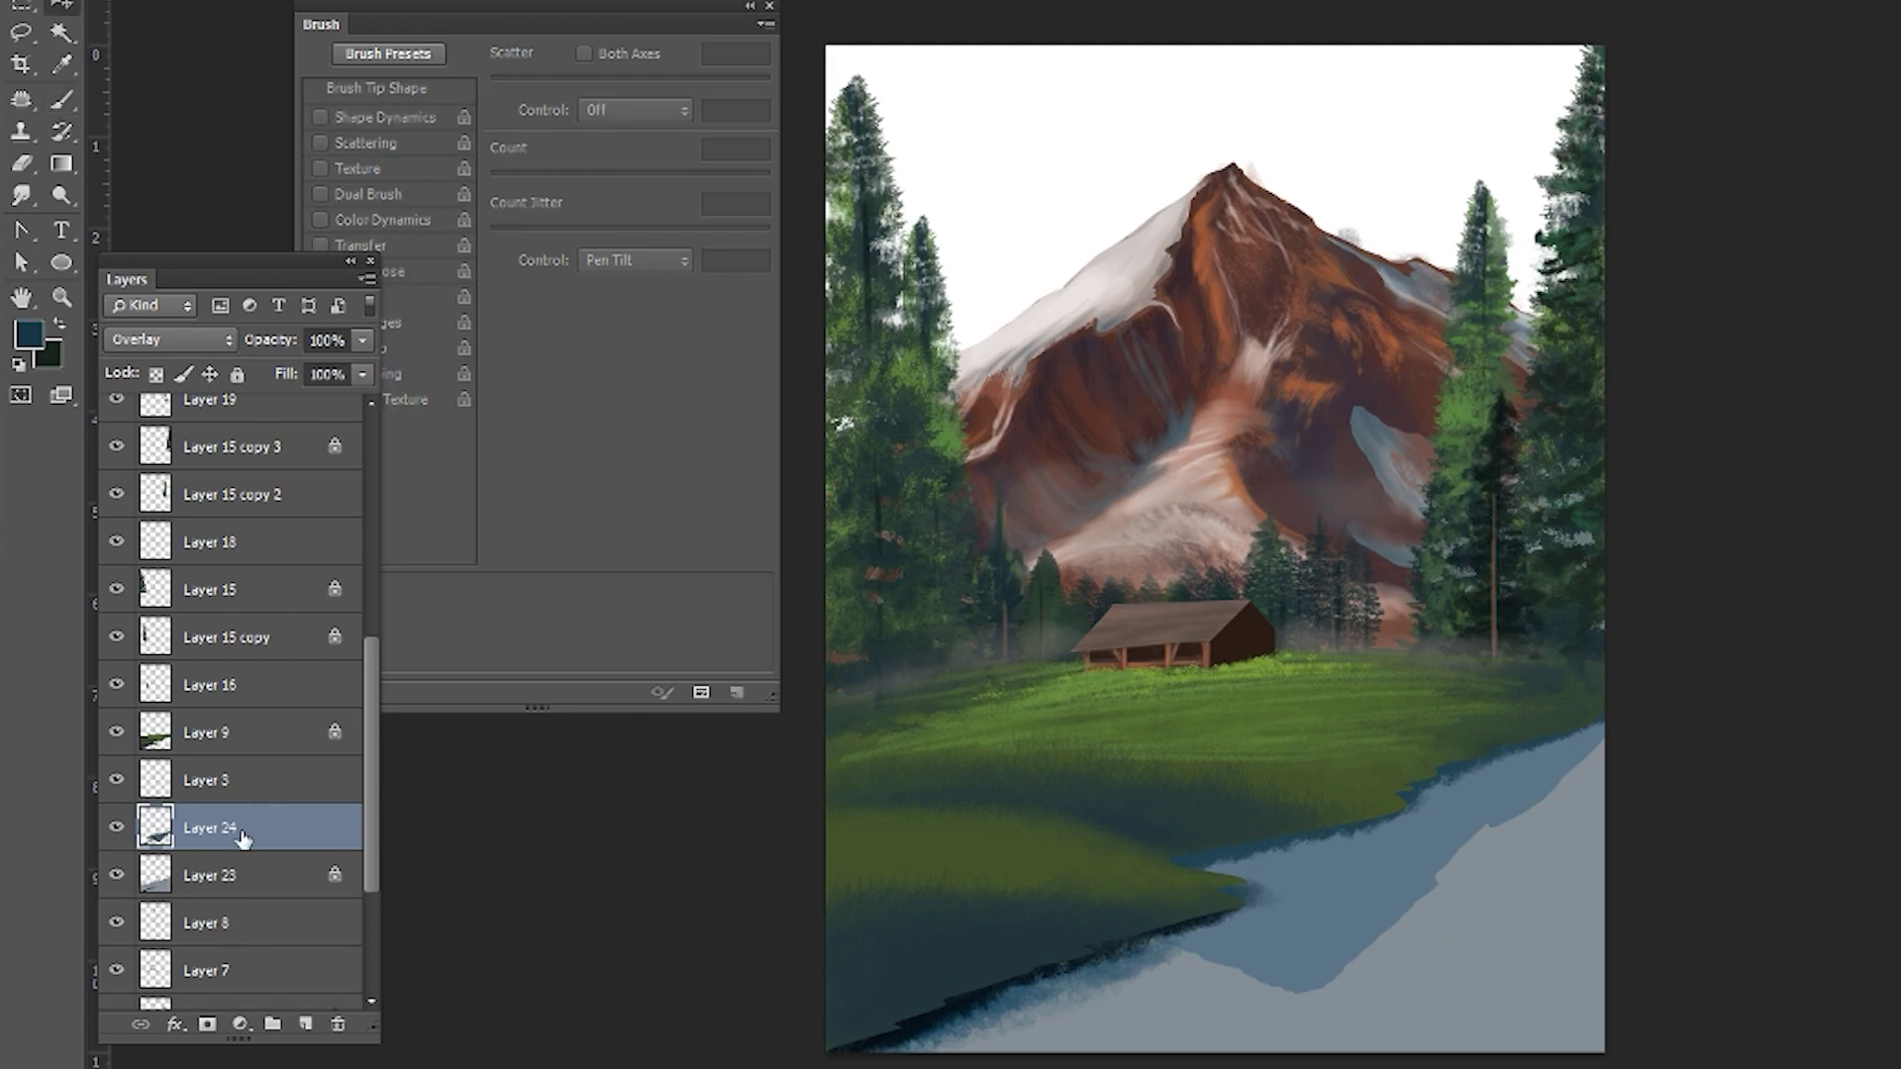
- Choose a scatter brush preset and add a new layer for shoreline strokes
right_click(629, 375)
scroll(555, 305, "down", 5)
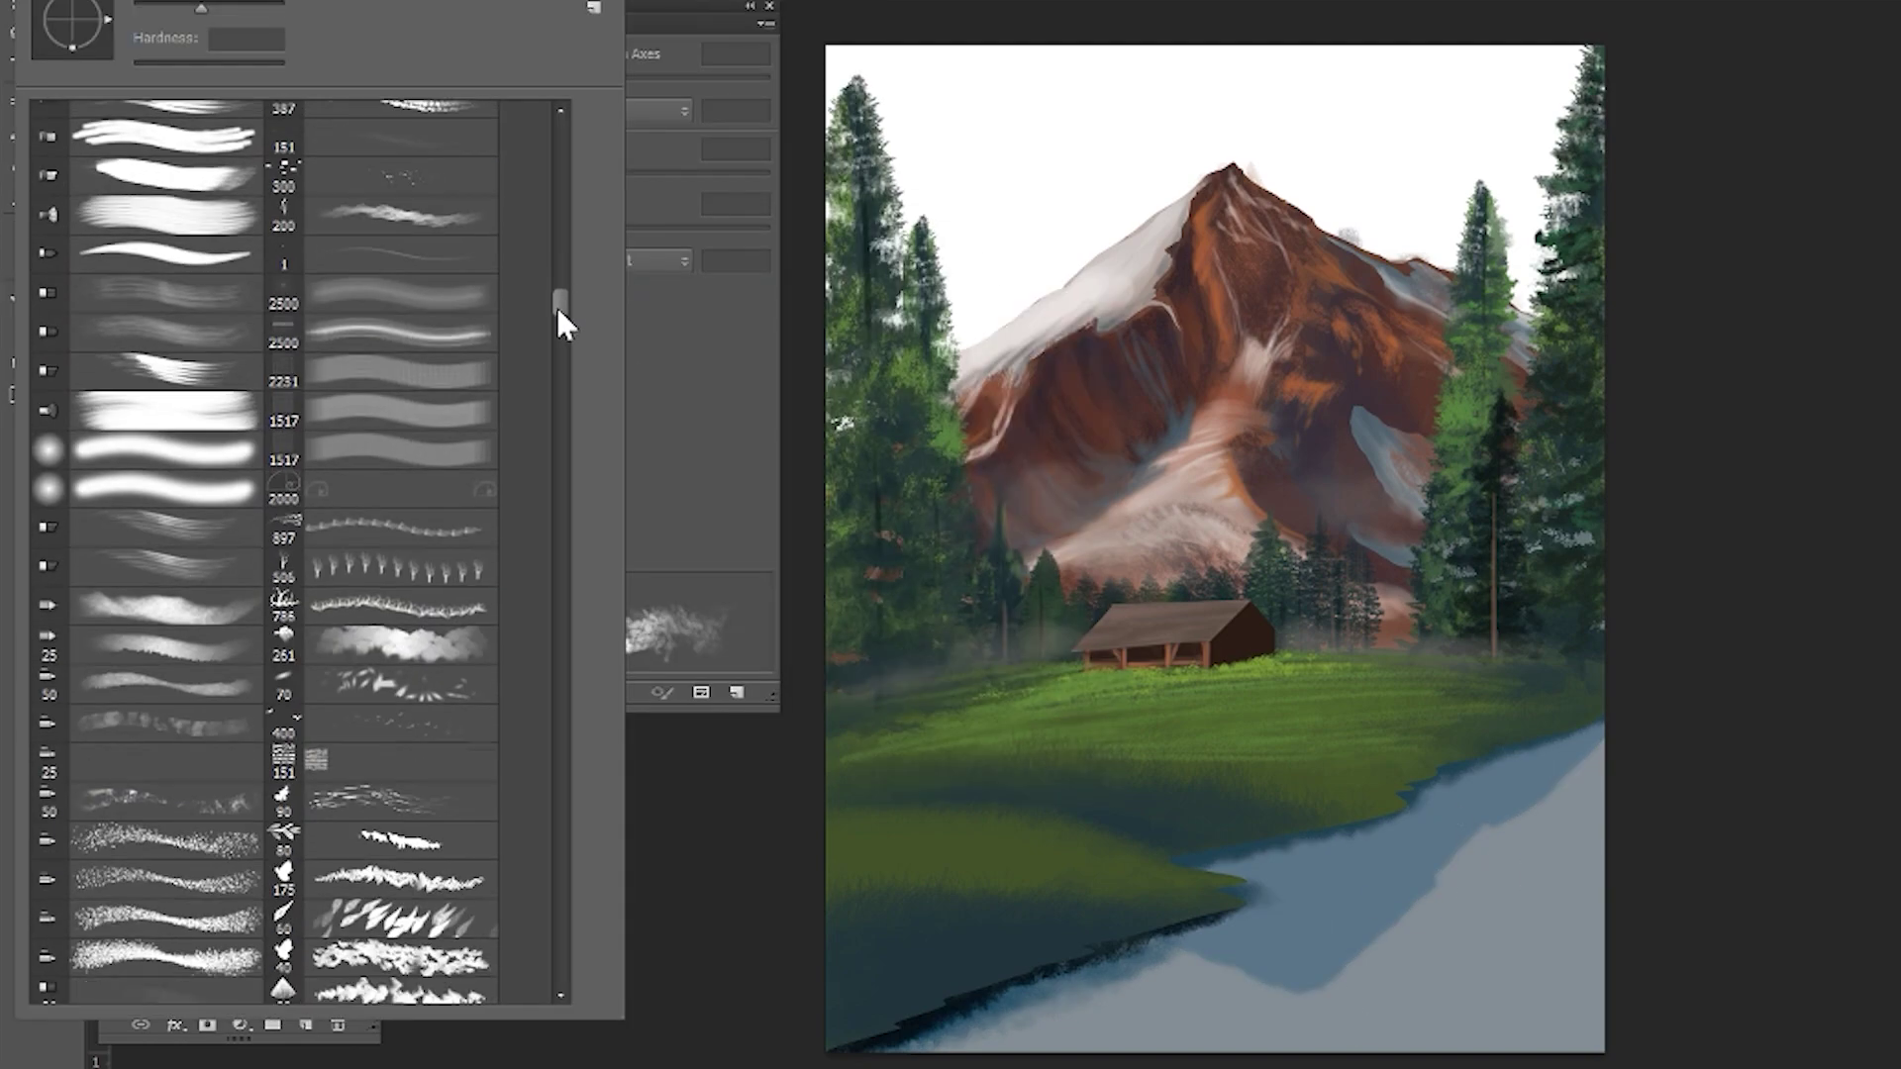
scroll(459, 342, "down", 5)
scroll(564, 381, "down", 3)
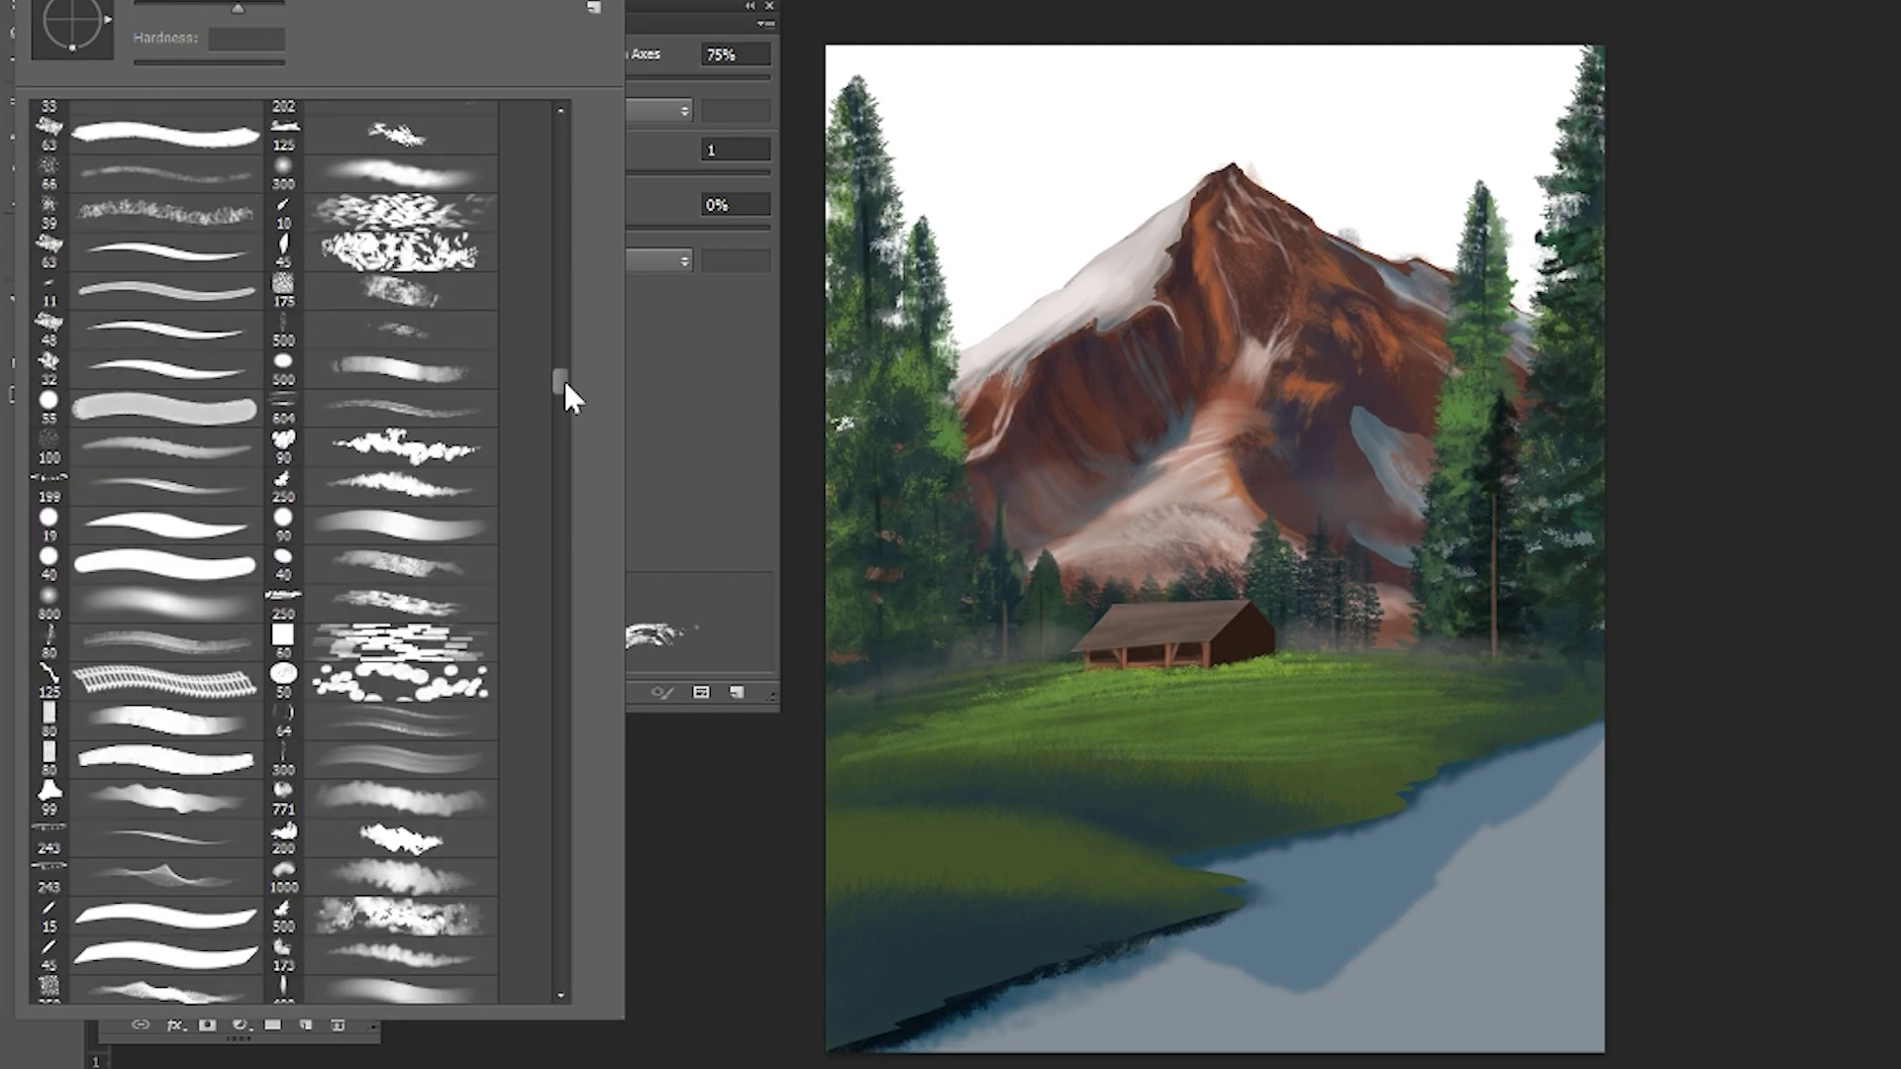
scroll(563, 378, "down", 2)
key("Return")
key("ctrl+shift+alt+n")
- Paint dark blue and near-black strokes along the shoreline and soften them with Smudge
left_click_drag(872, 1019, 1133, 950)
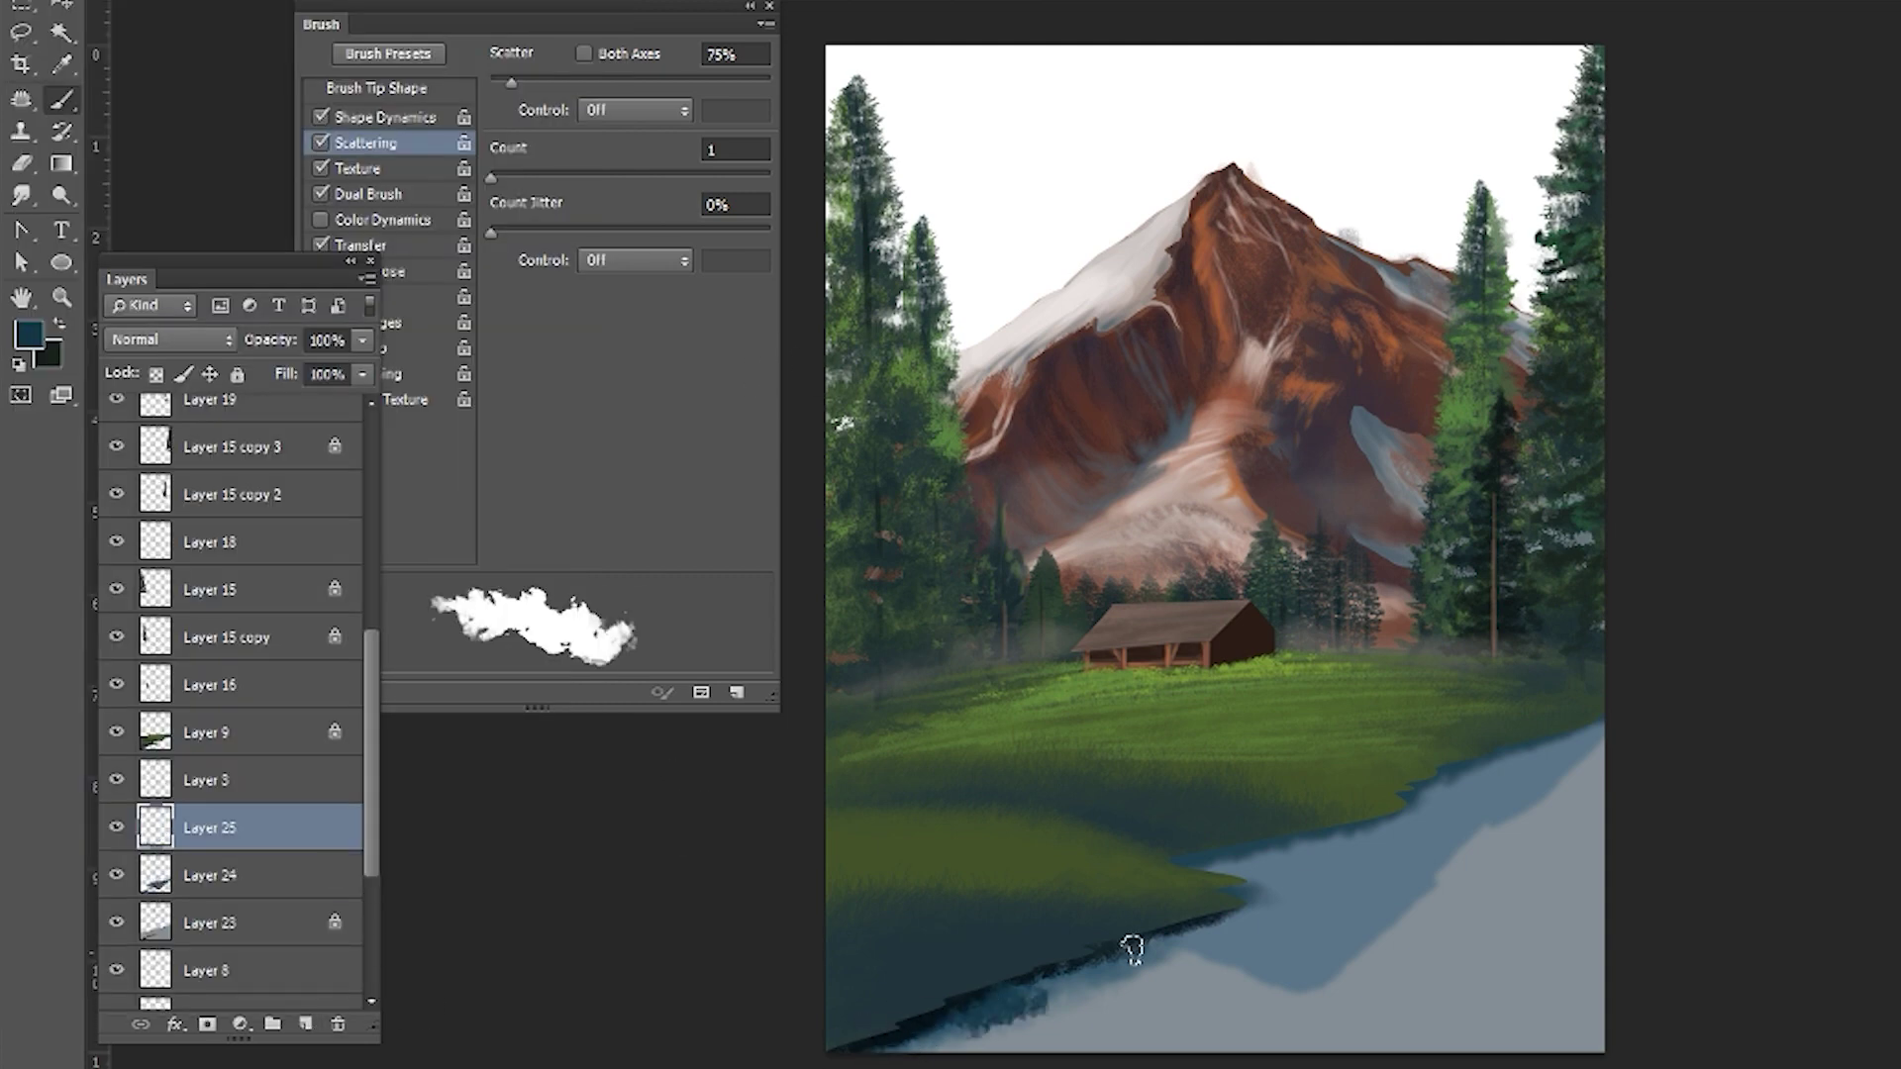
left_click_drag(1178, 861, 1574, 737)
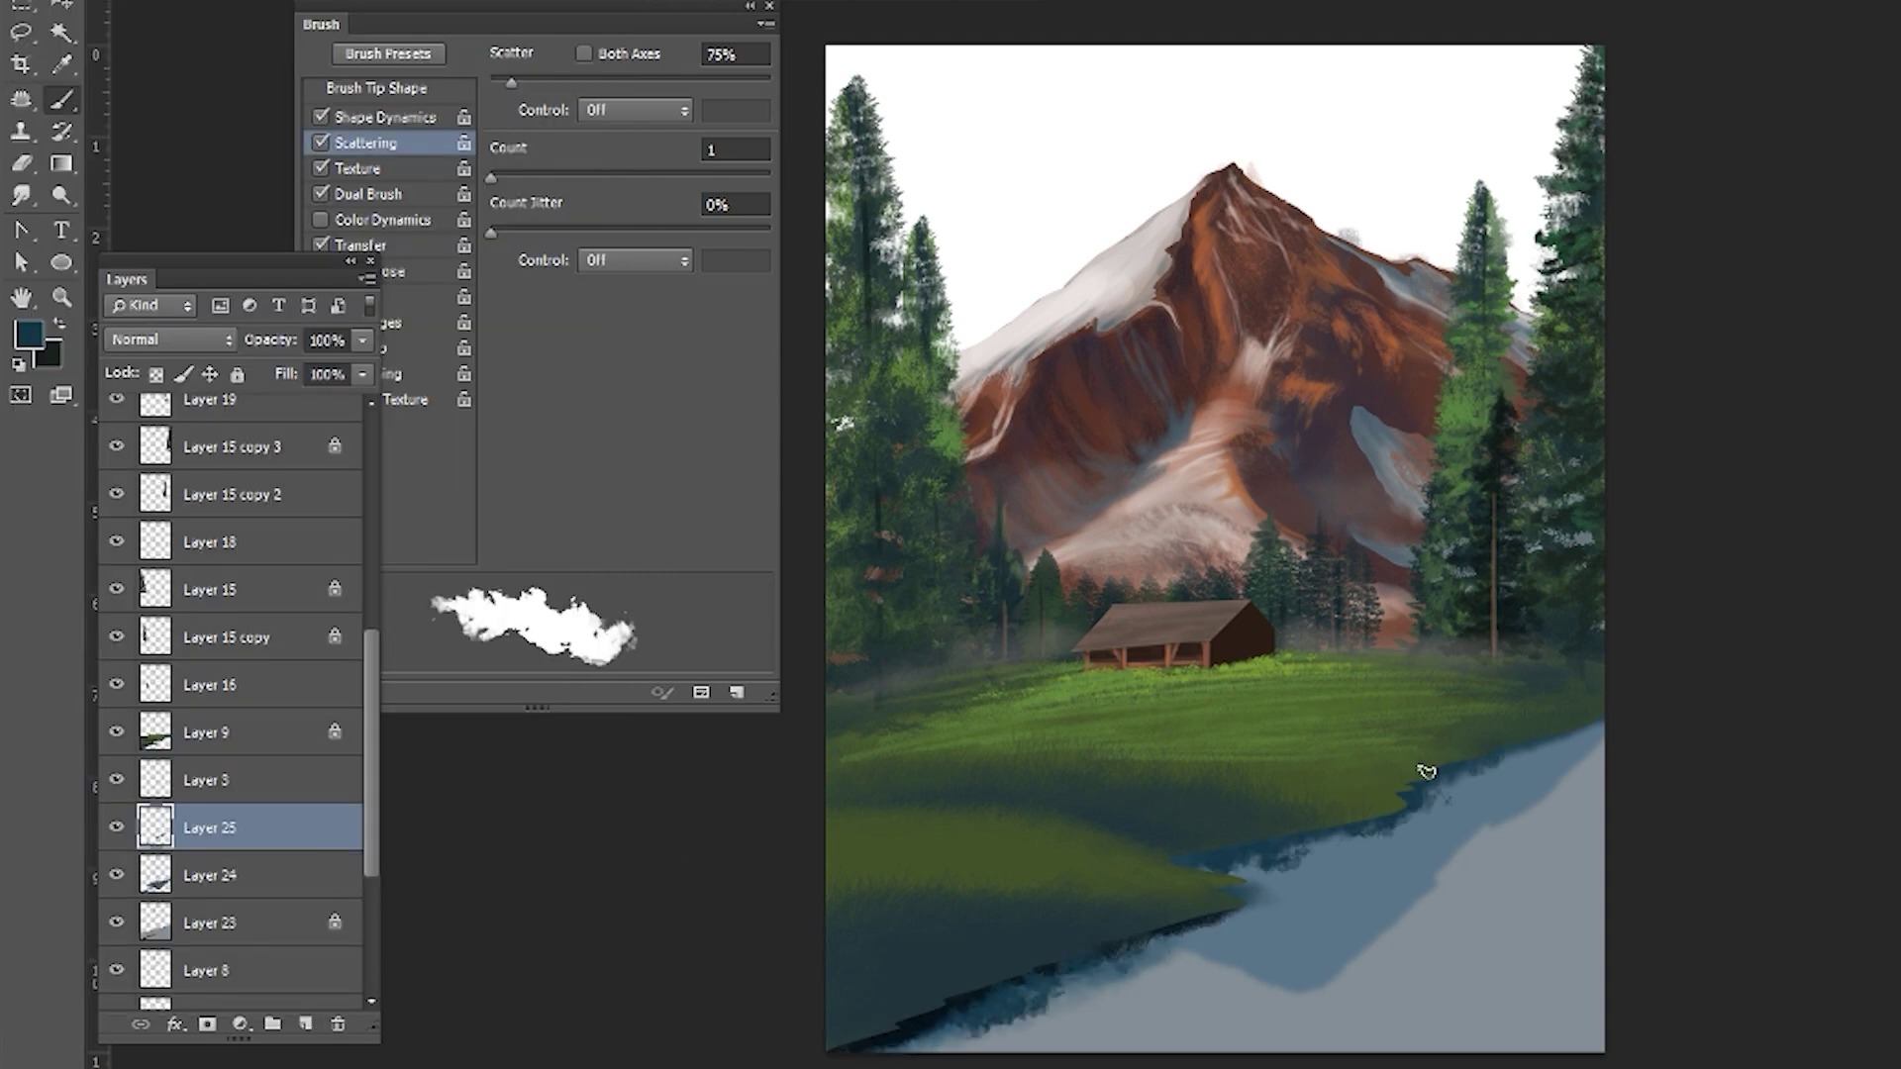
left_click(1201, 848, "alt")
left_click_drag(1173, 857, 1250, 842)
key("r")
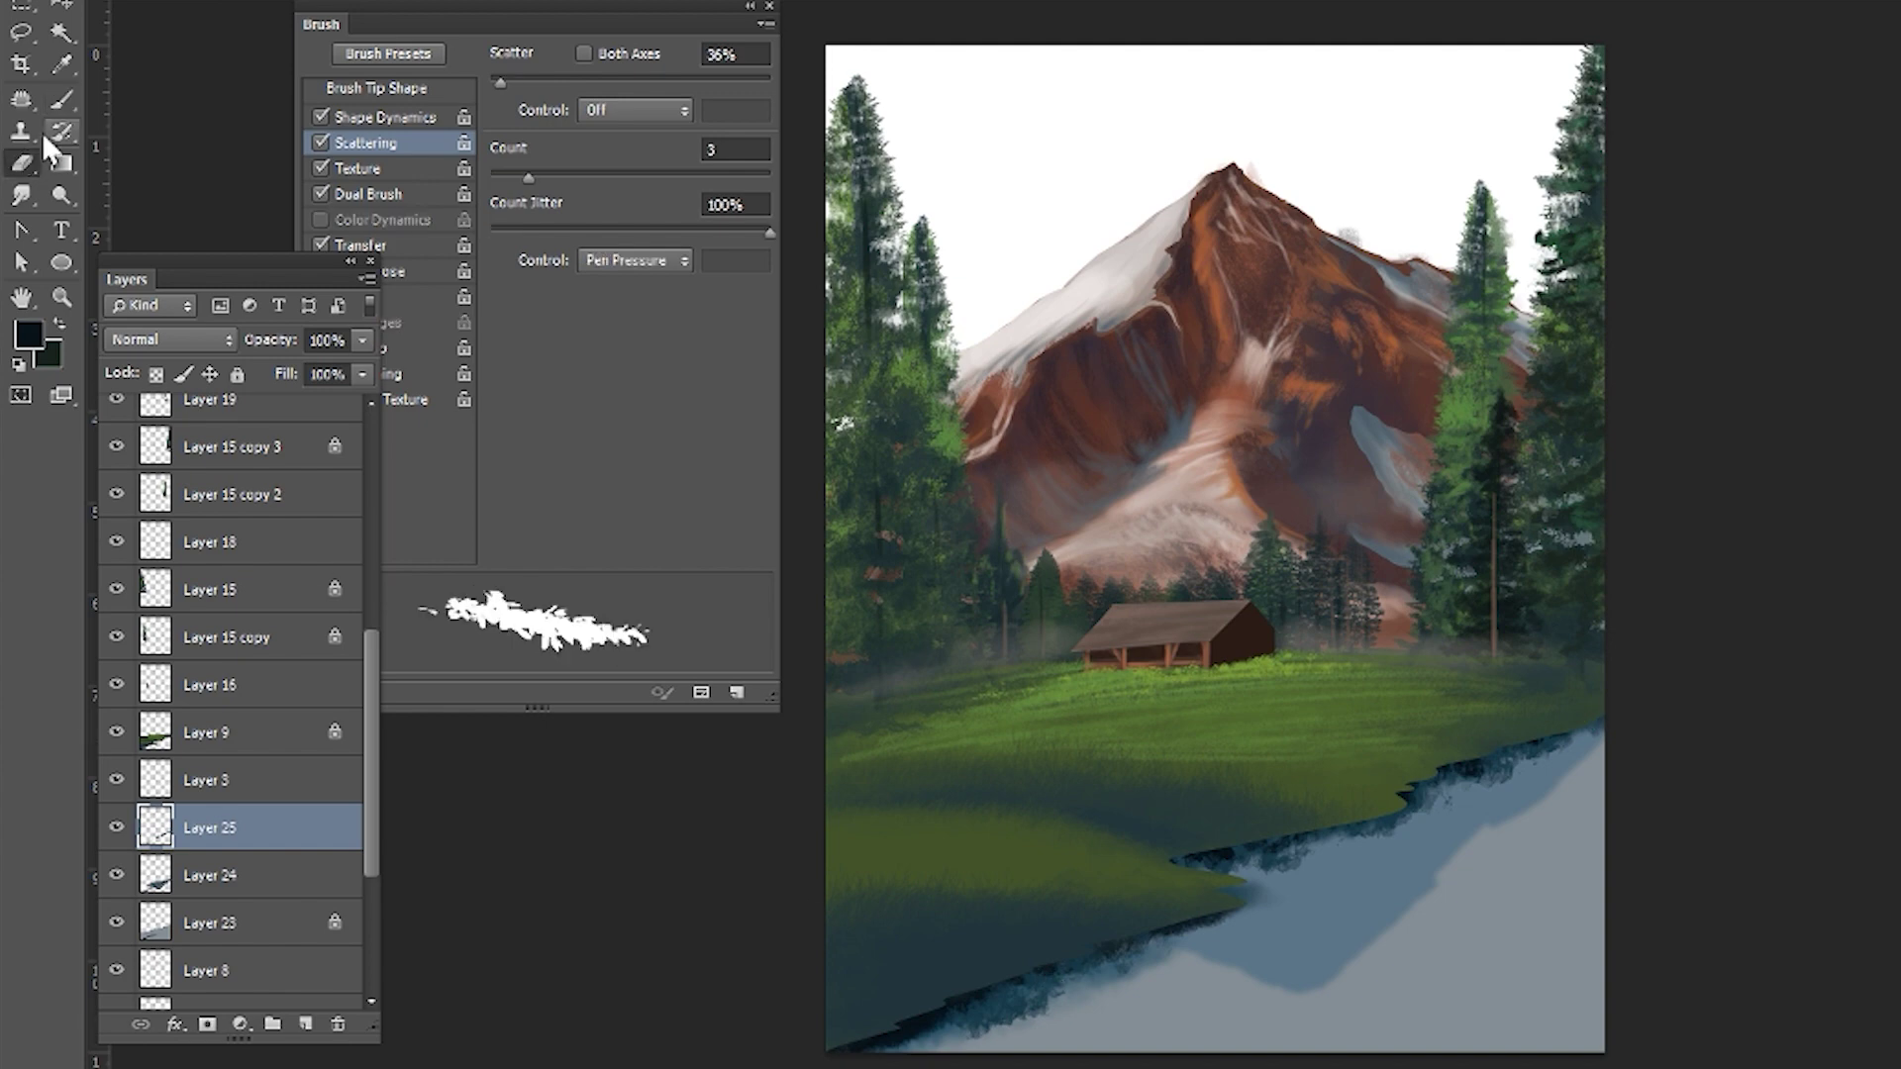
key("alt+bracketleft")
key("alt+bracketright")
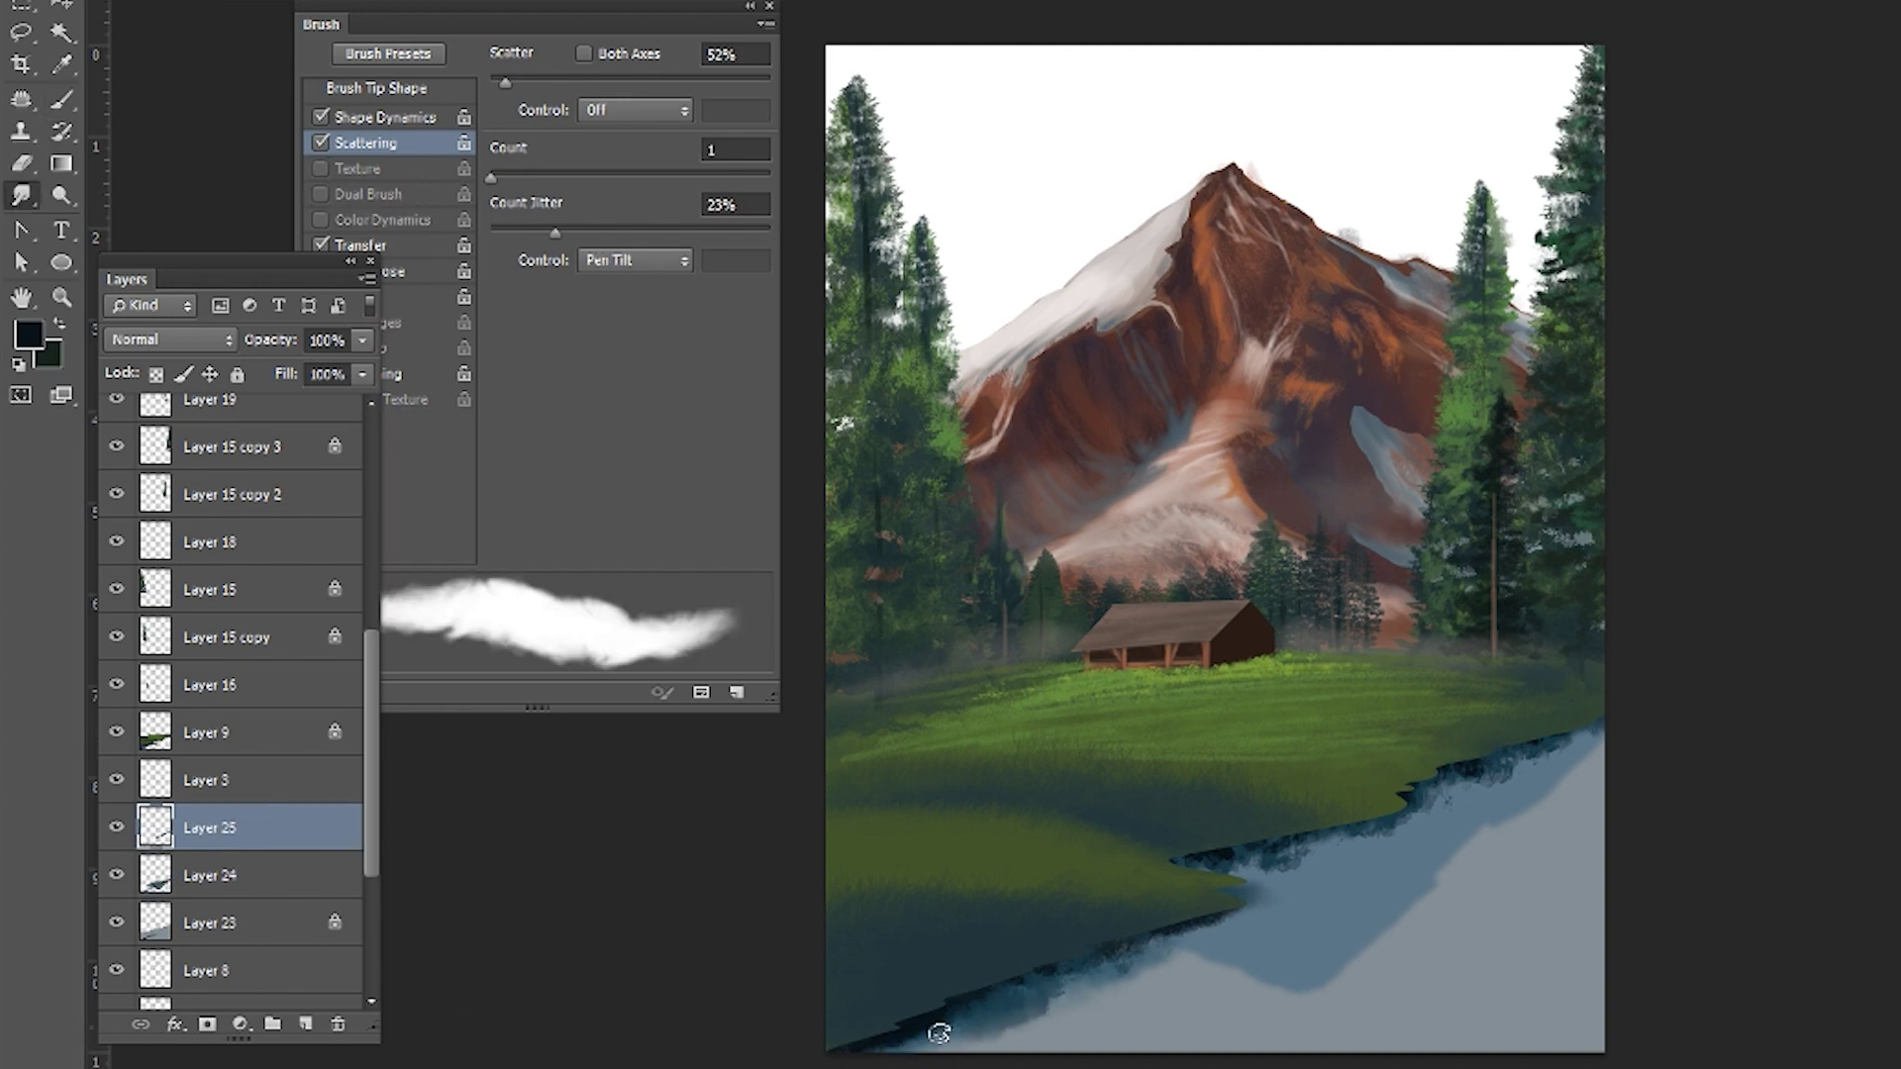
key("alt+bracketleft")
key("alt+bracketleft")
key("alt+bracketright")
key("alt+bracketright")
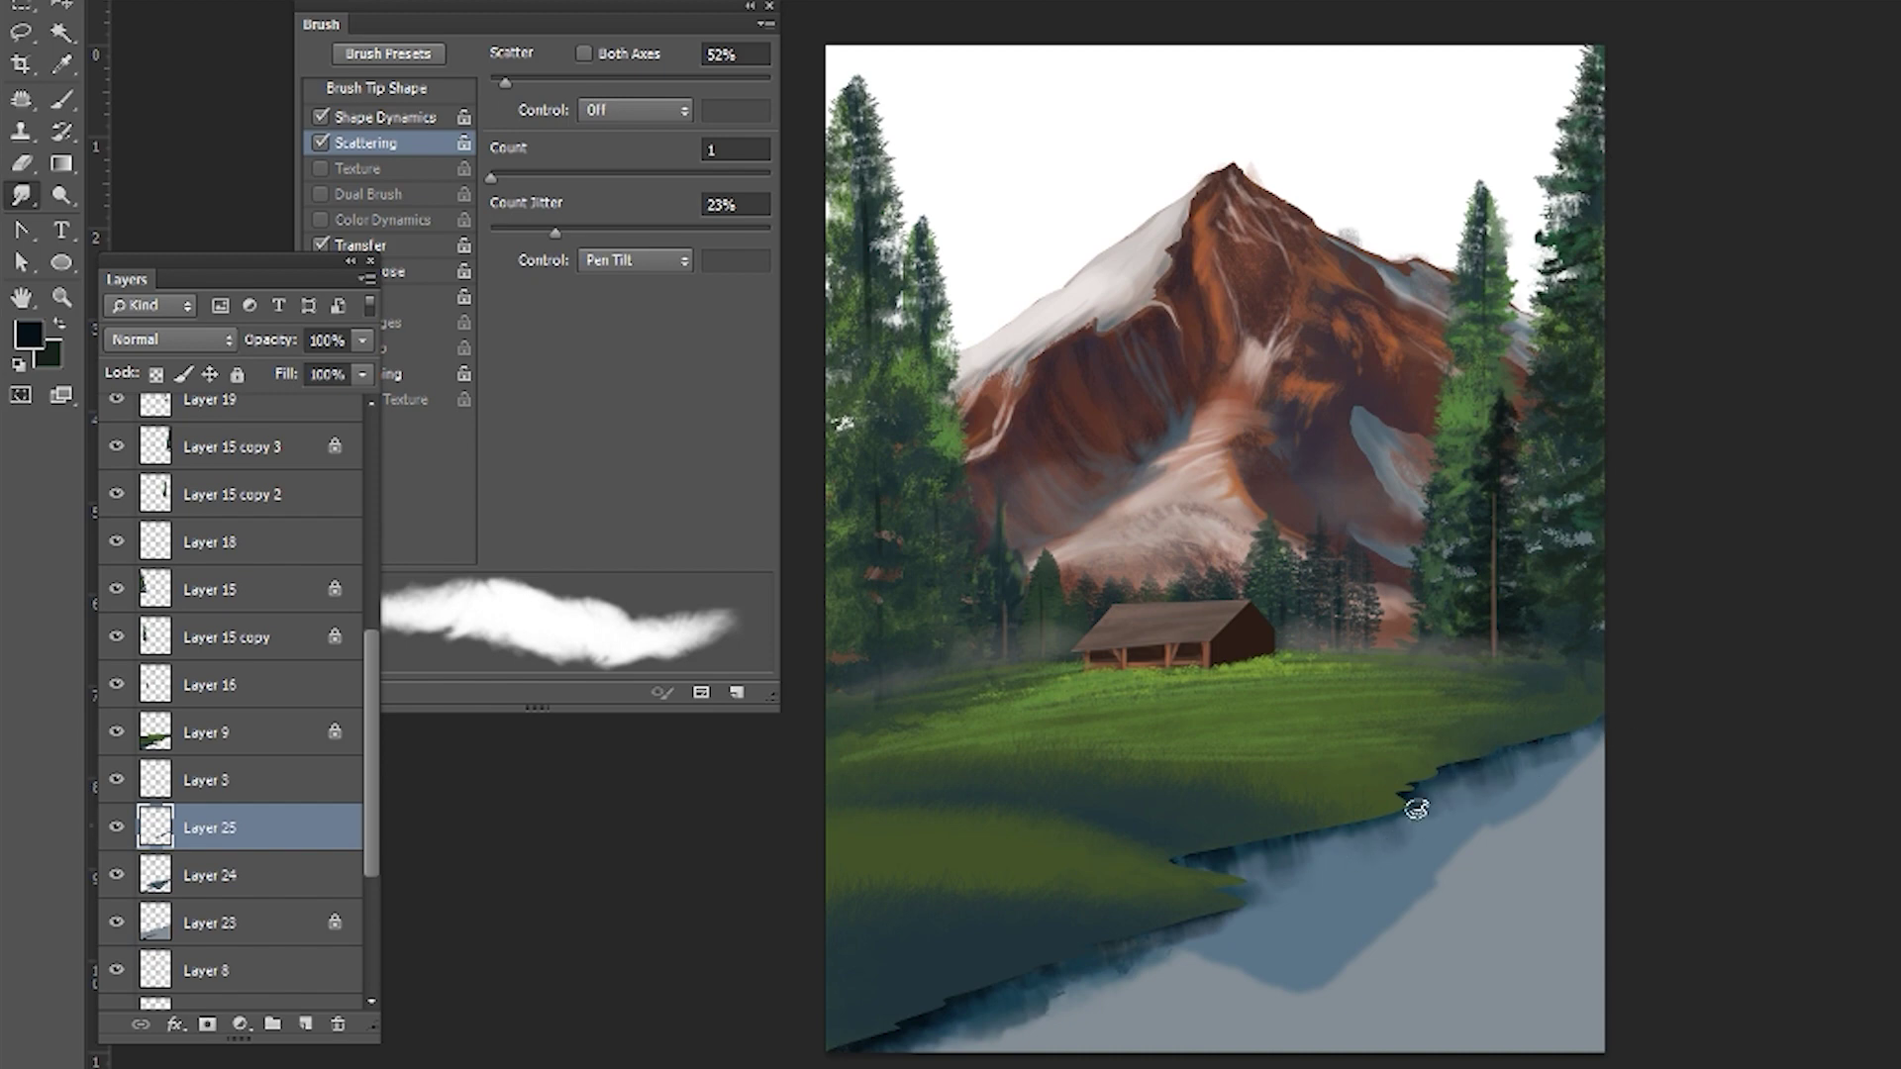
- Select reflection Layer 24 and set a small brush with blue-grey from the water
left_click(247, 893)
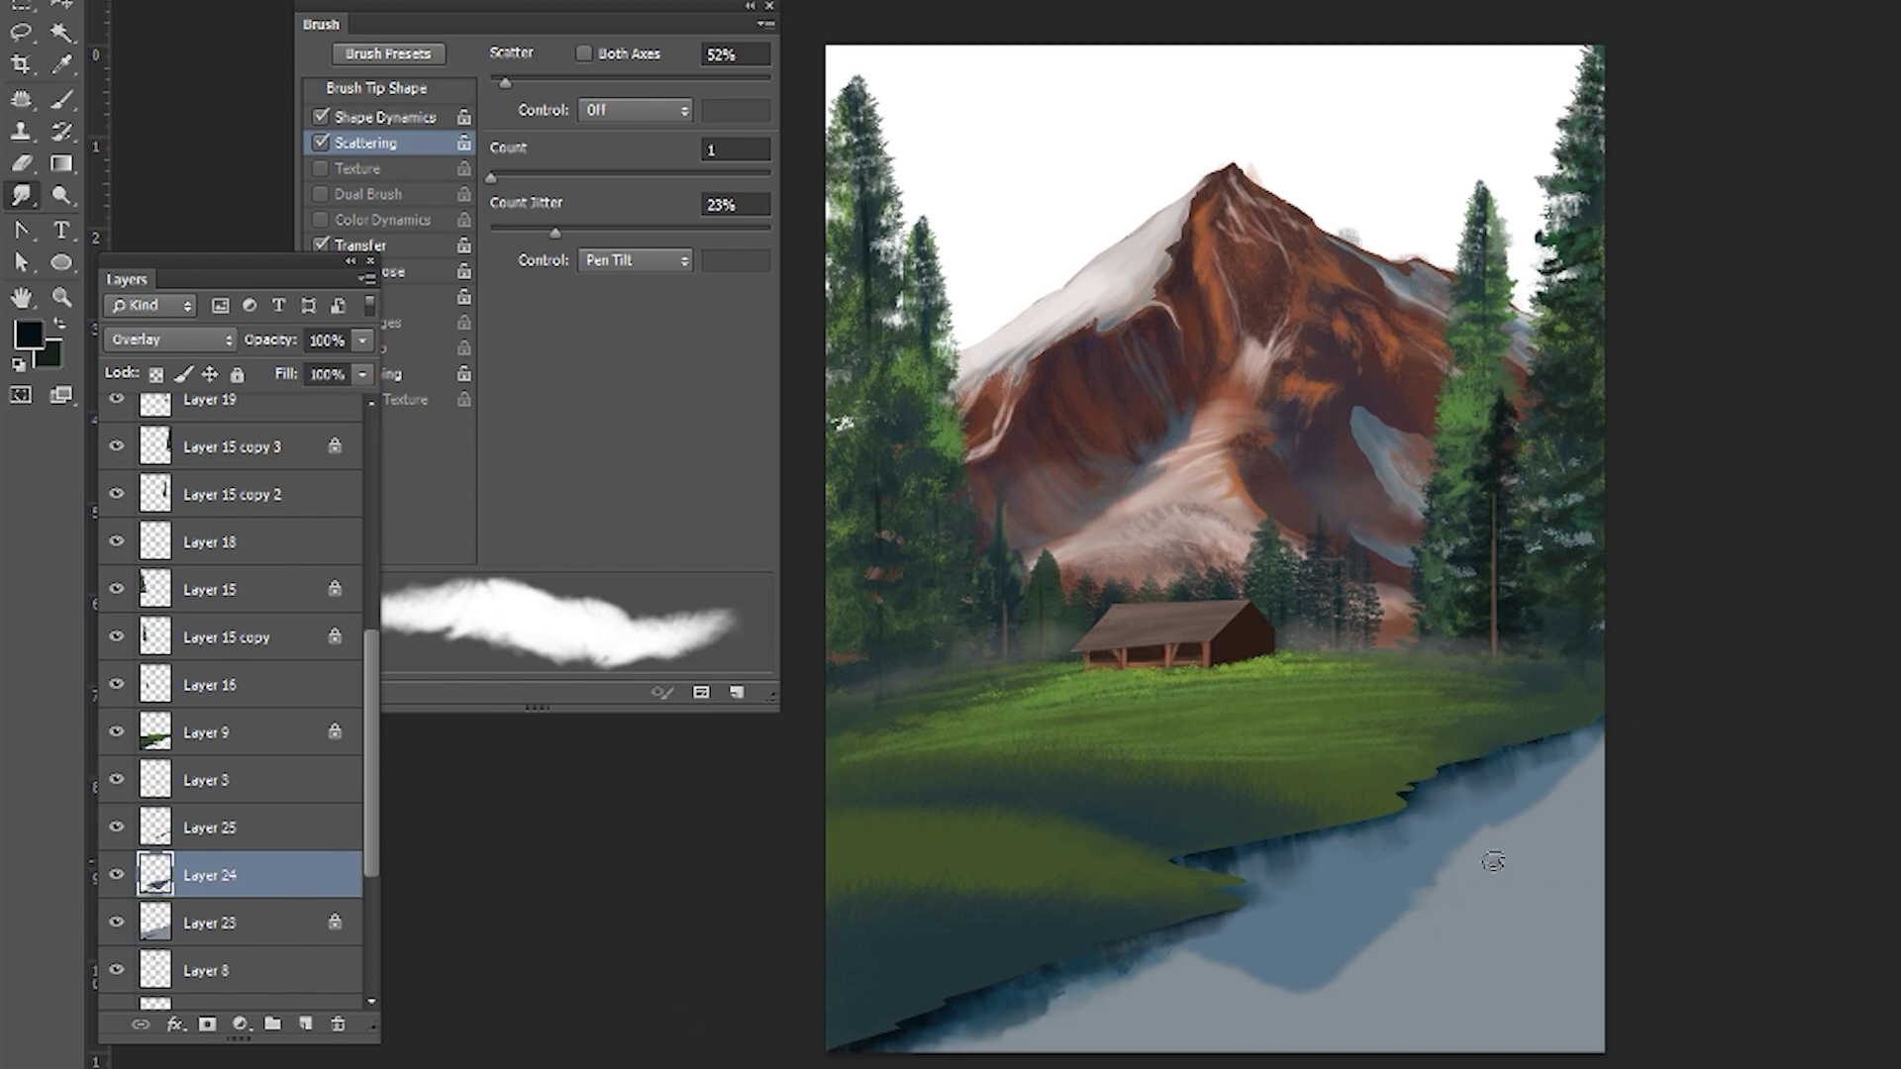
key("b")
left_click(1274, 908, "alt")
key("bracketleft")
key("bracketleft")
key("bracketleft")
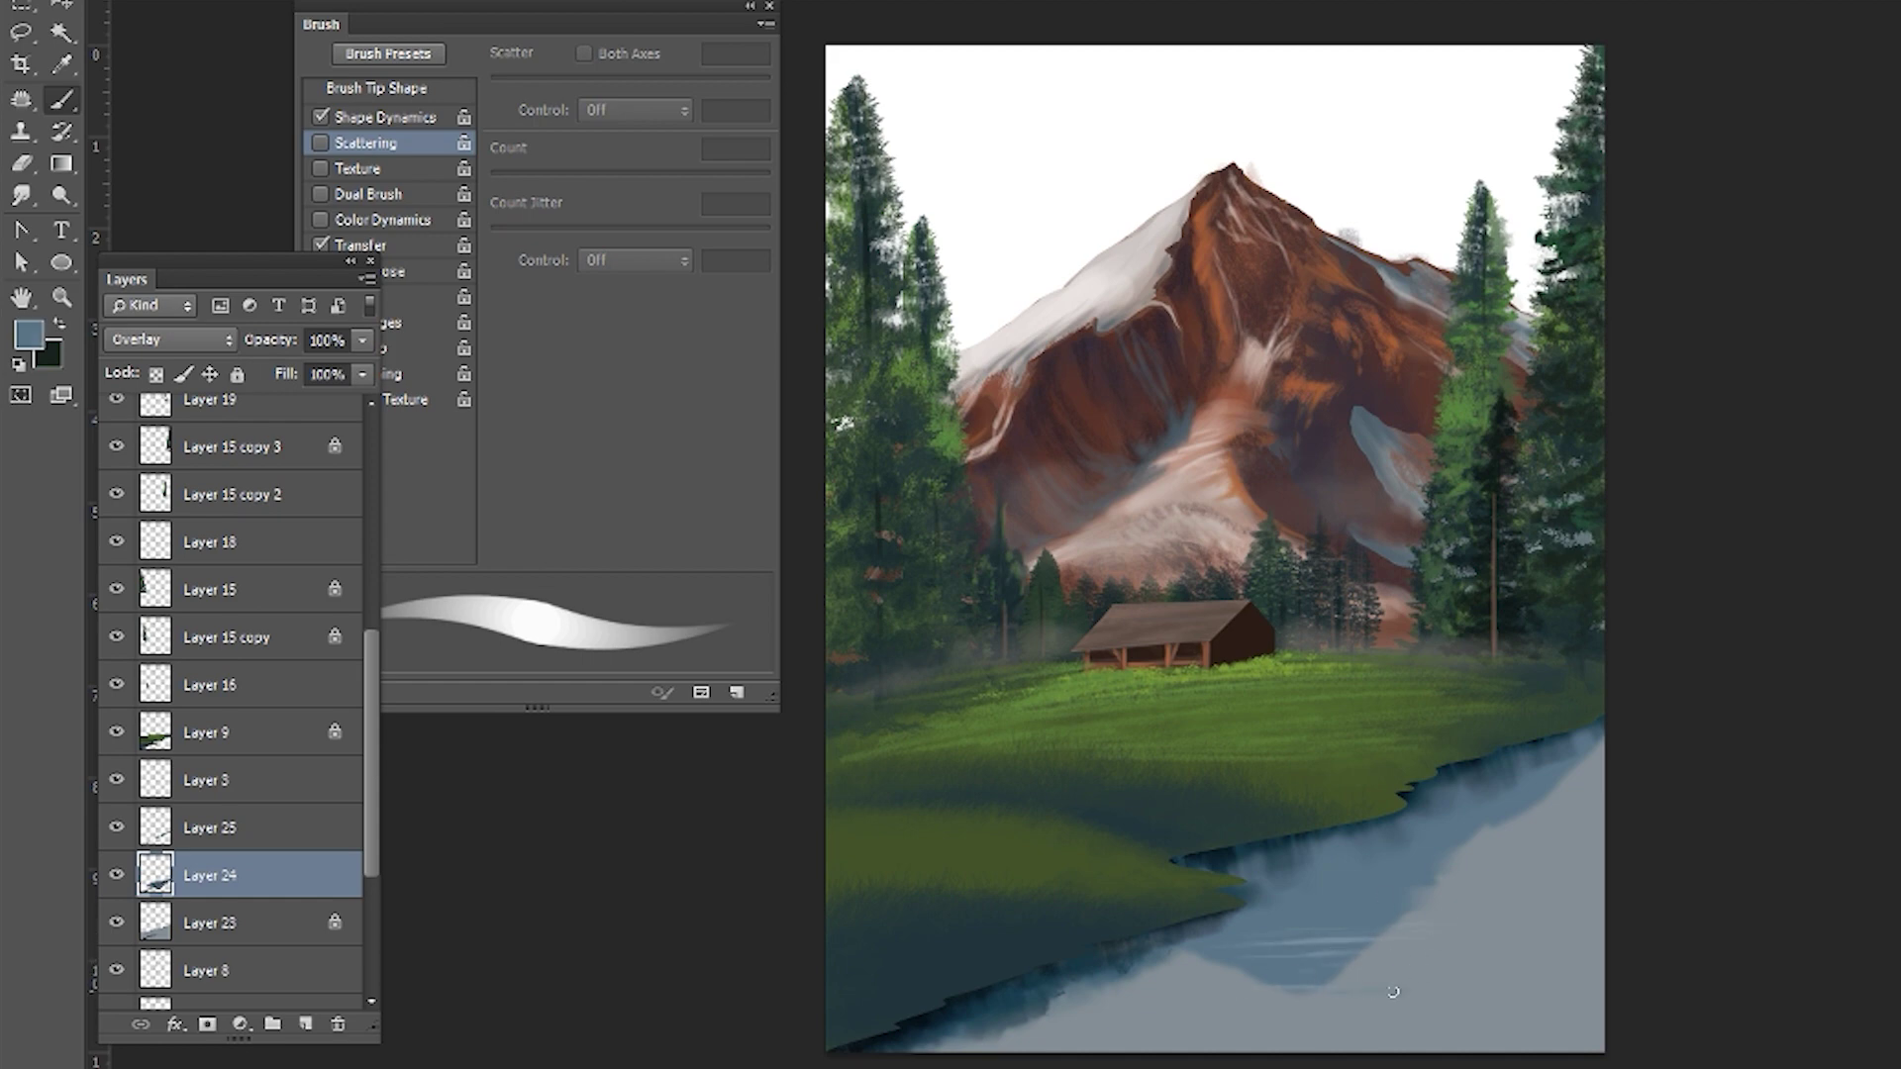
- Dab light blue-grey ripples on the water, then set a soft round brush on Layer 23
left_click(1486, 781, "alt")
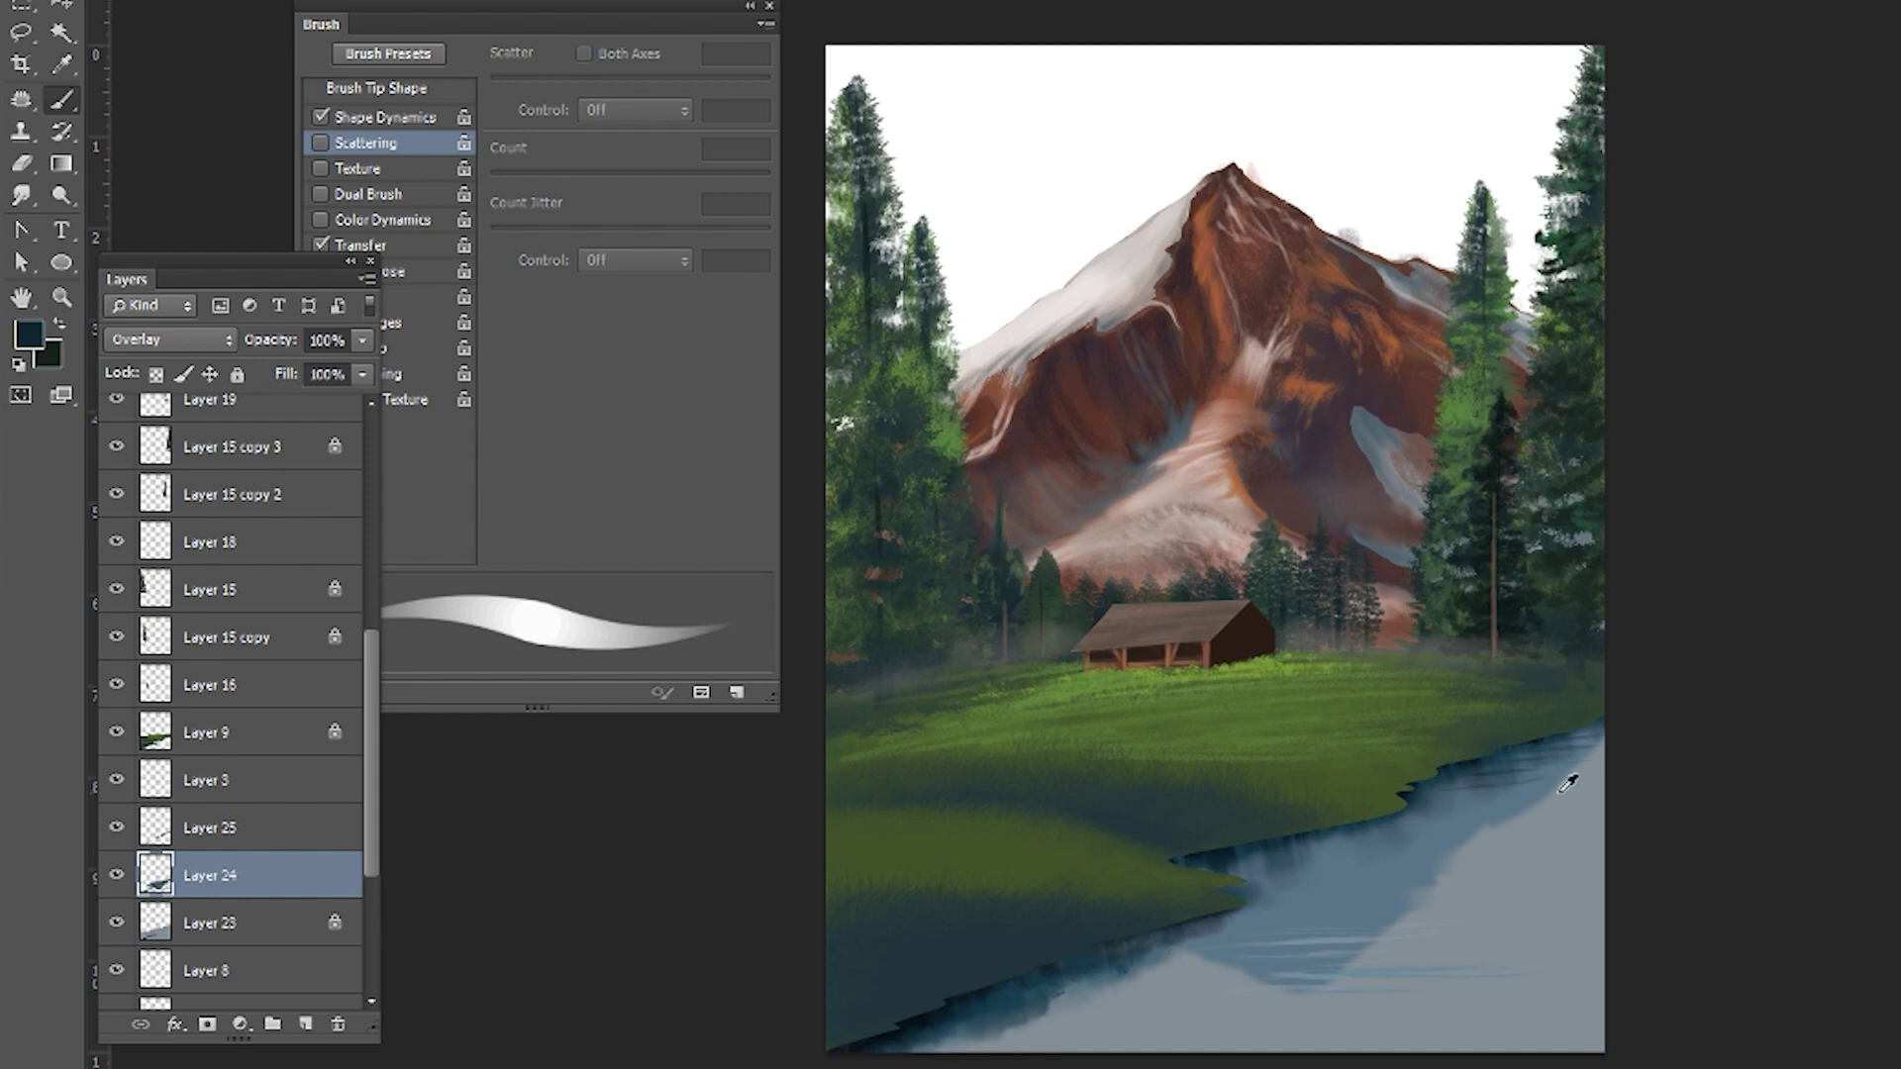
left_click(1562, 791, "alt")
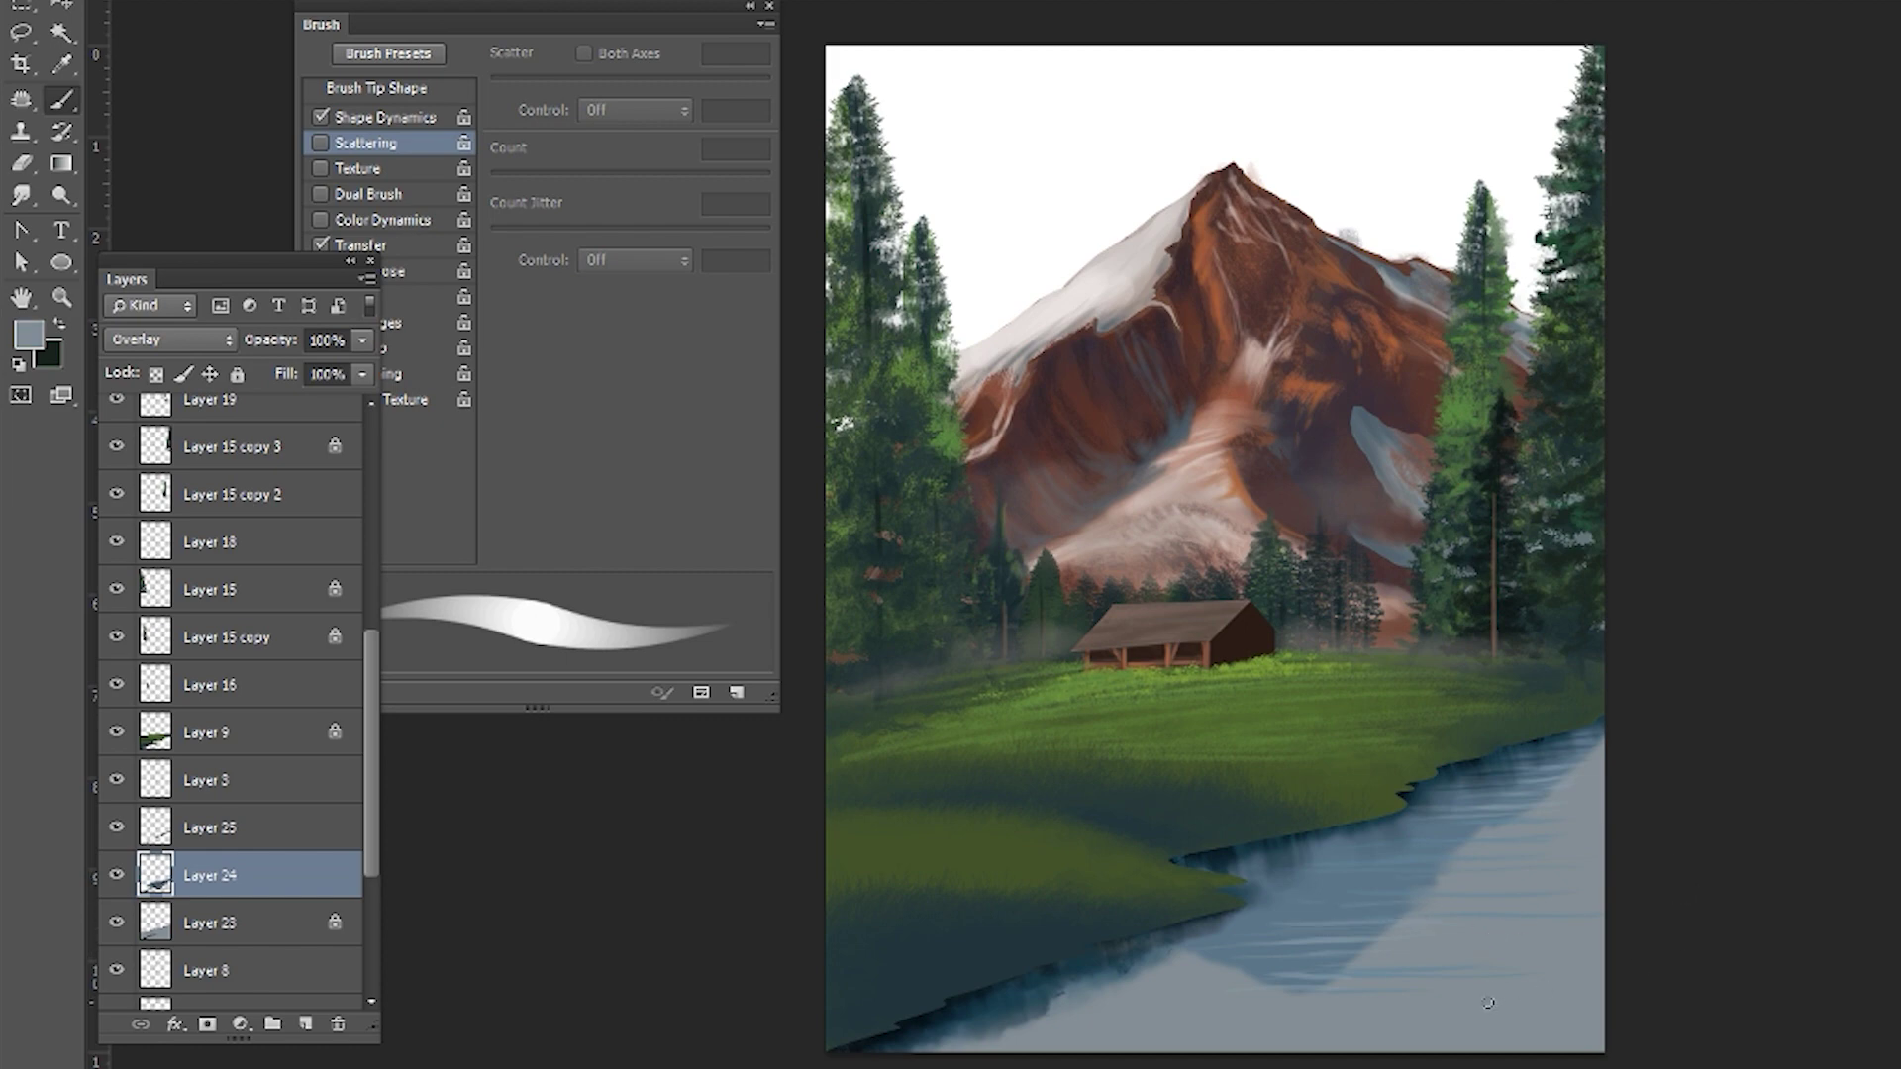
left_click(1048, 1001)
left_click(1240, 478, "alt")
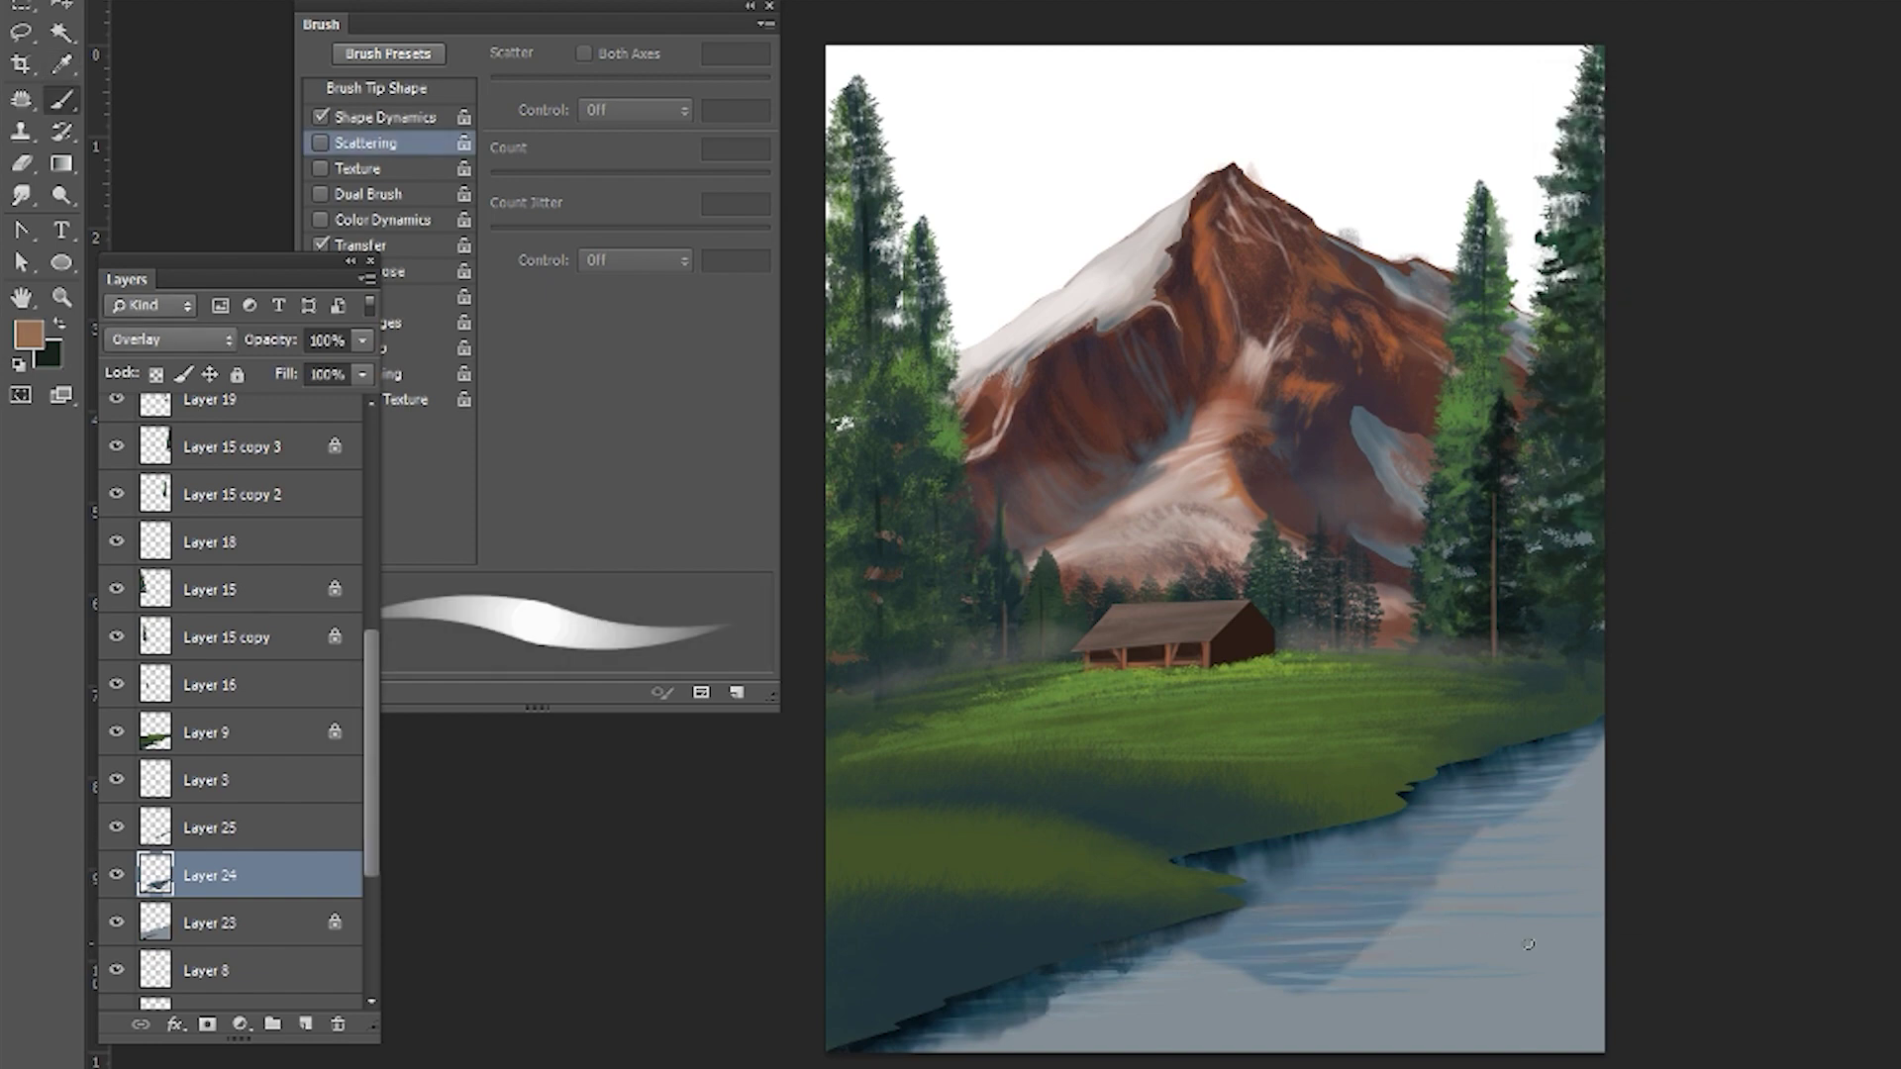
left_click(198, 923)
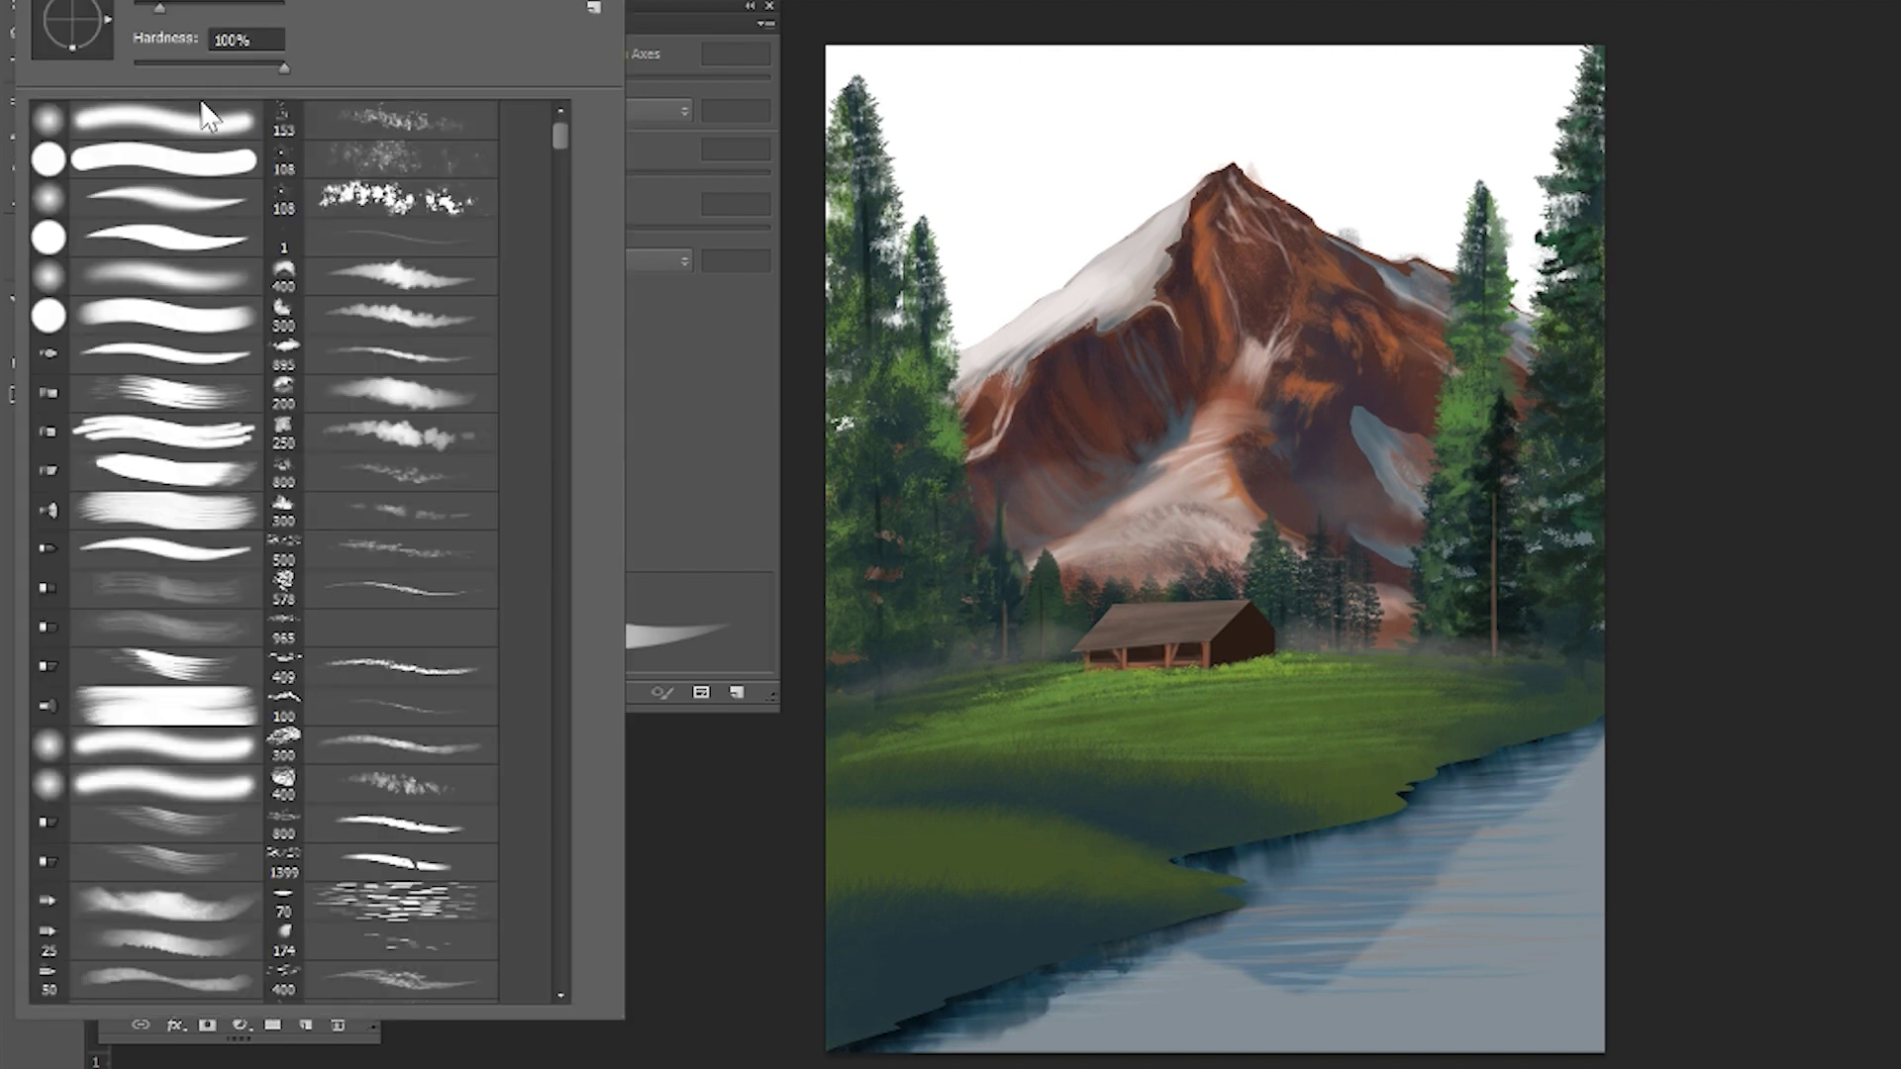
left_click(1490, 1000, "alt")
right_click(1218, 1040)
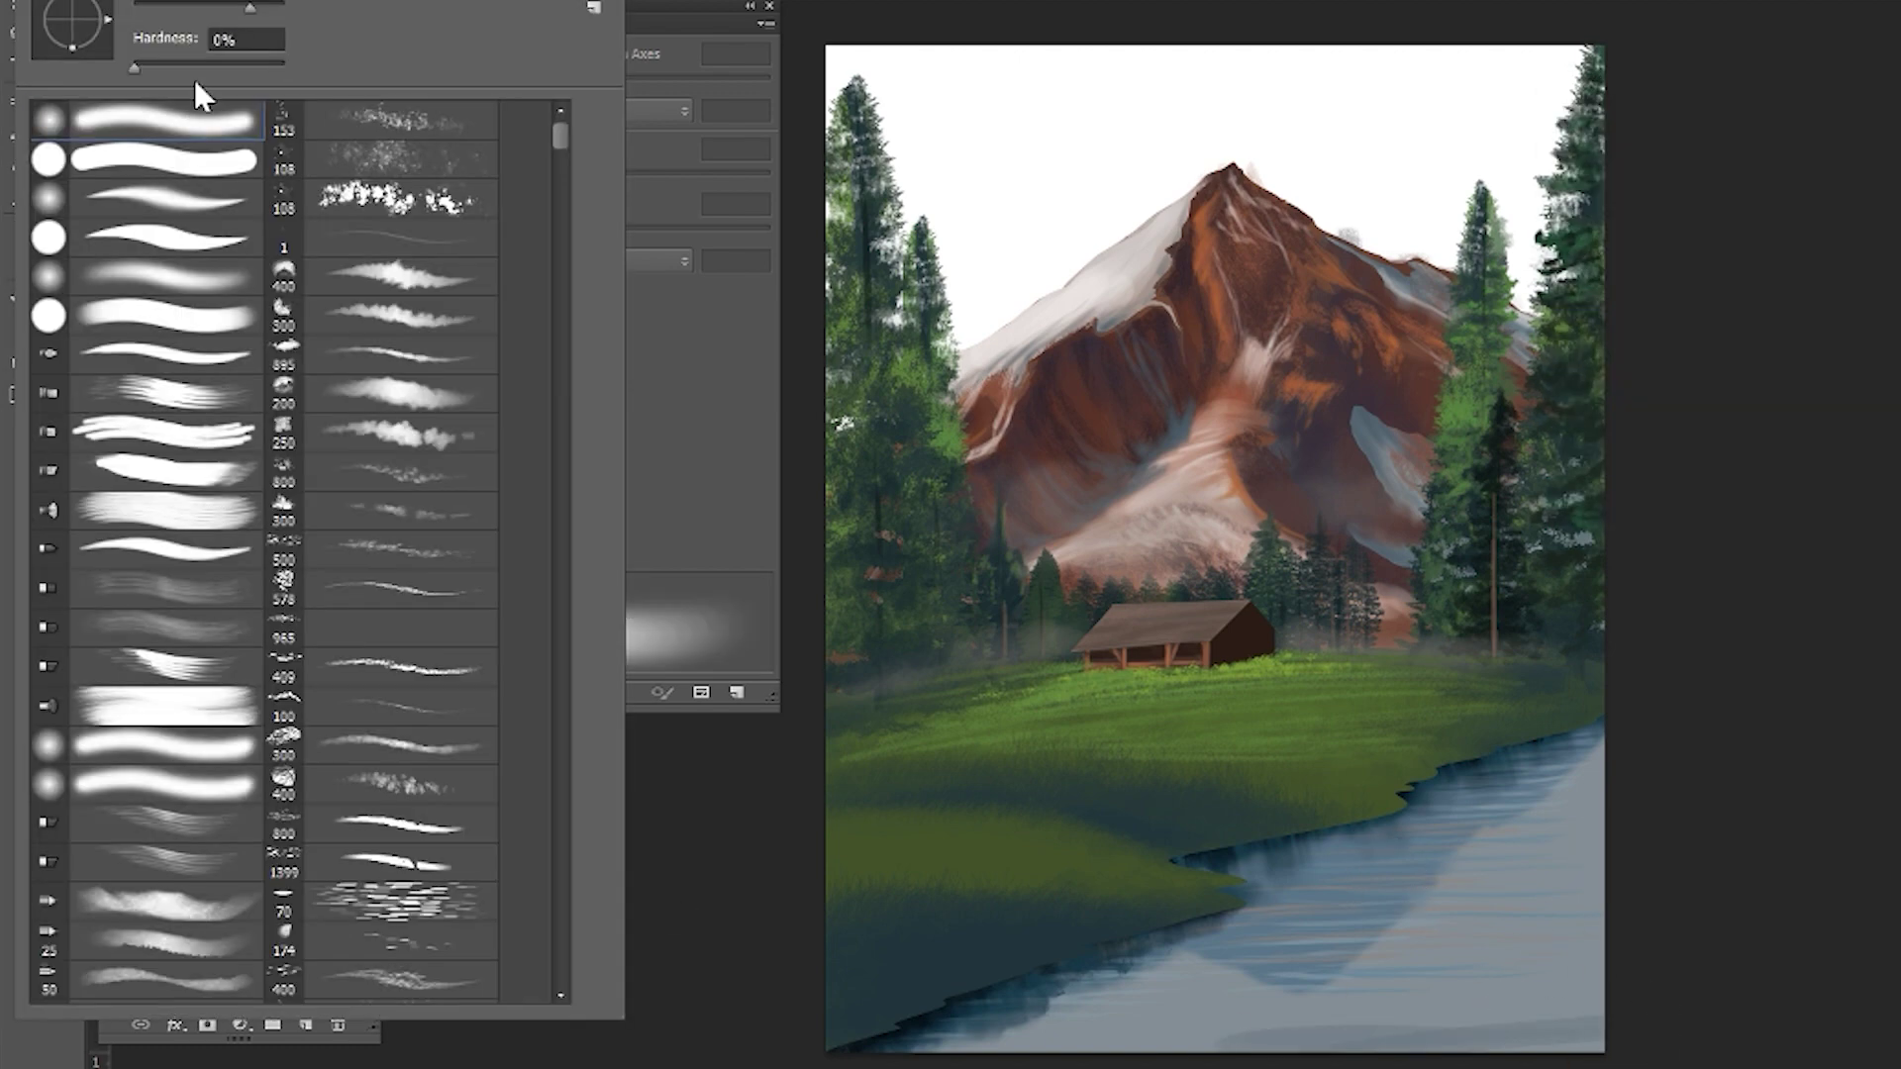
double_click(199, 99)
- Smudge the grass edge on Layer 9 with a scattered-leaf brush and sampled dark blue
left_click(198, 732)
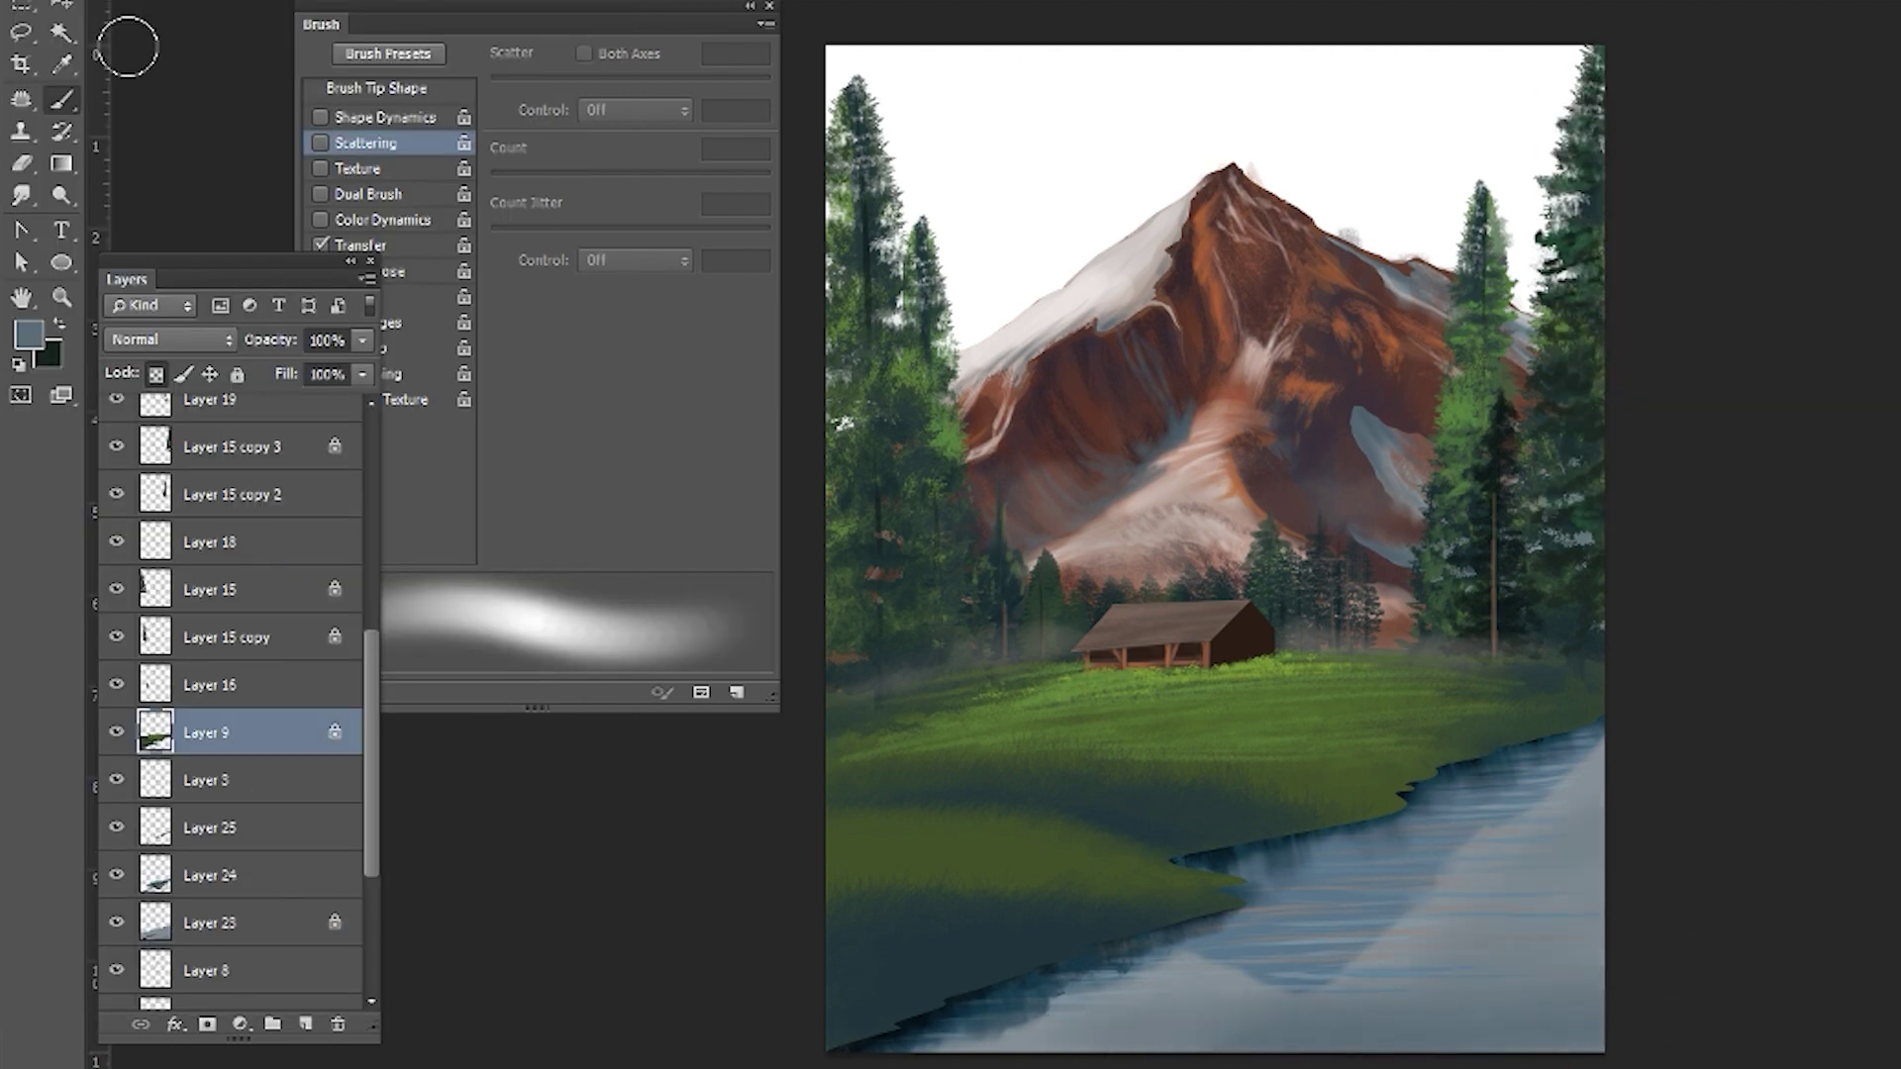
right_click(128, 39)
left_click_drag(560, 118, 562, 198)
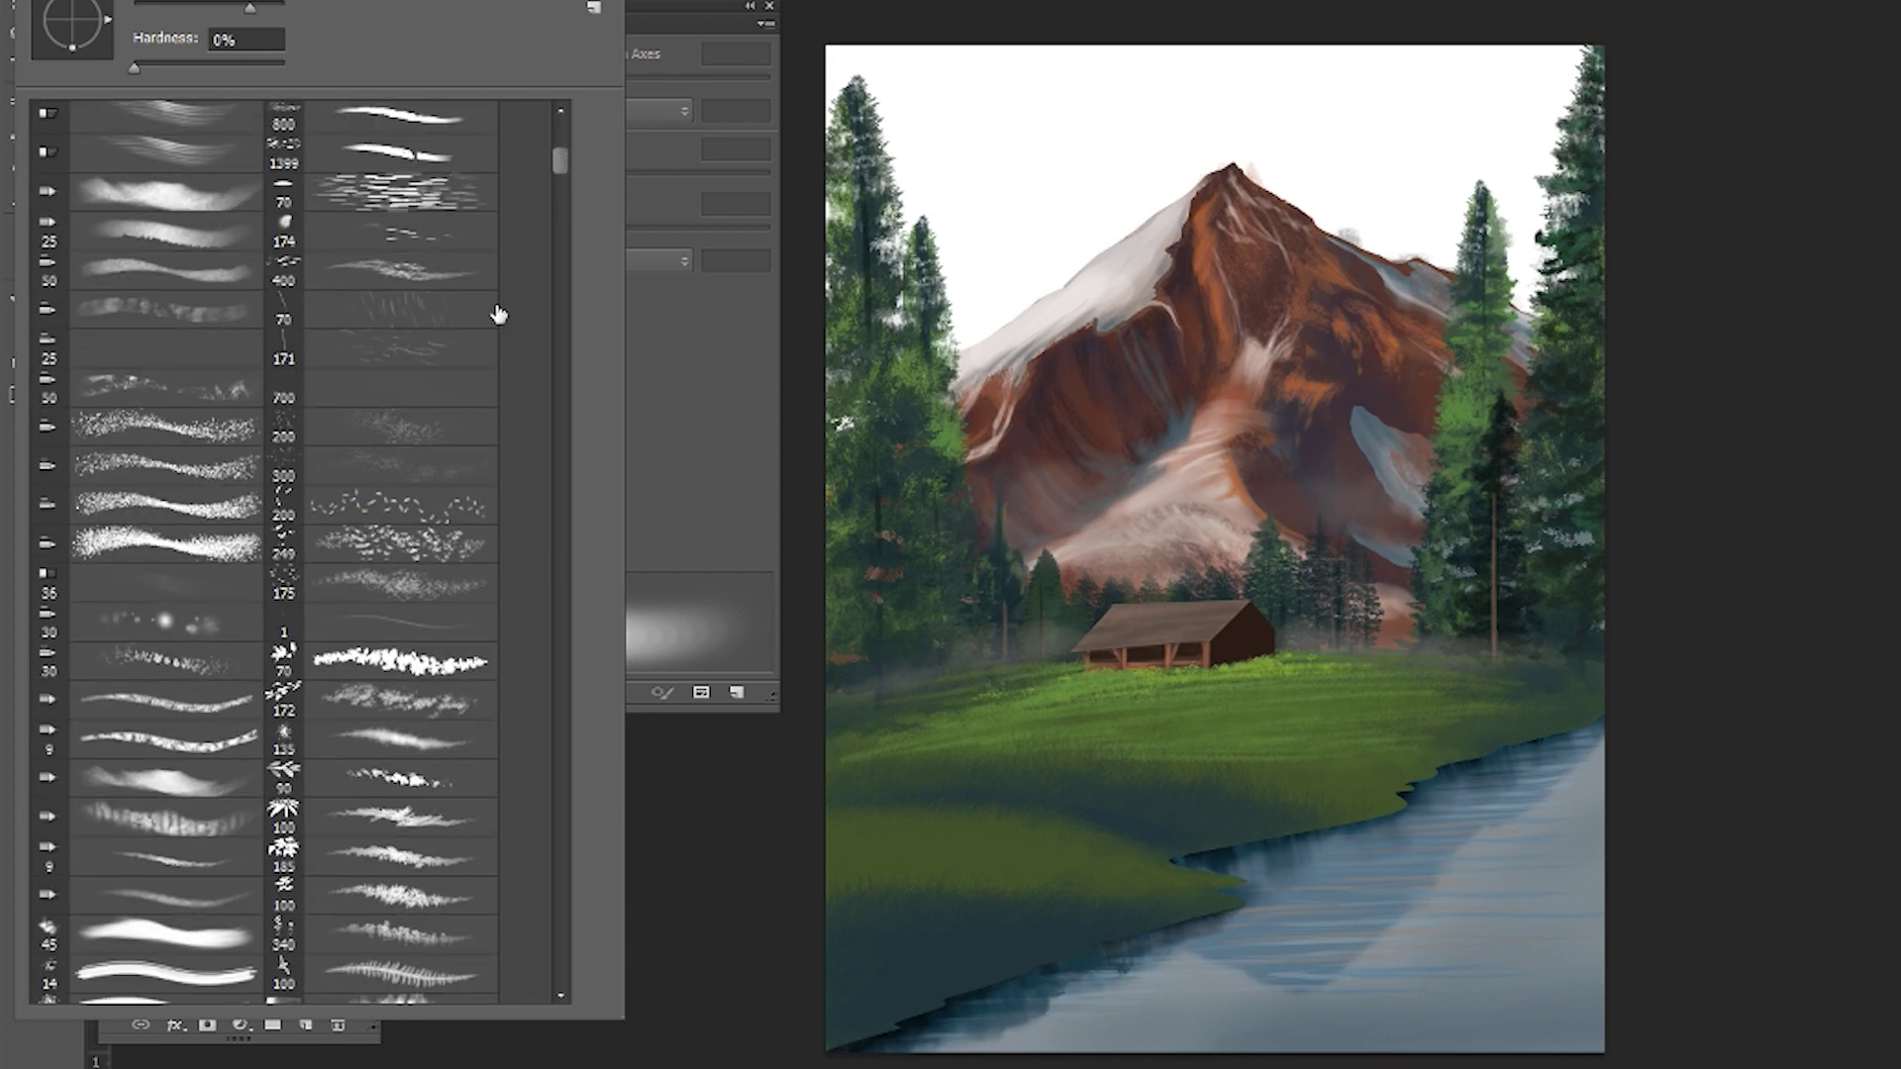
double_click(401, 659)
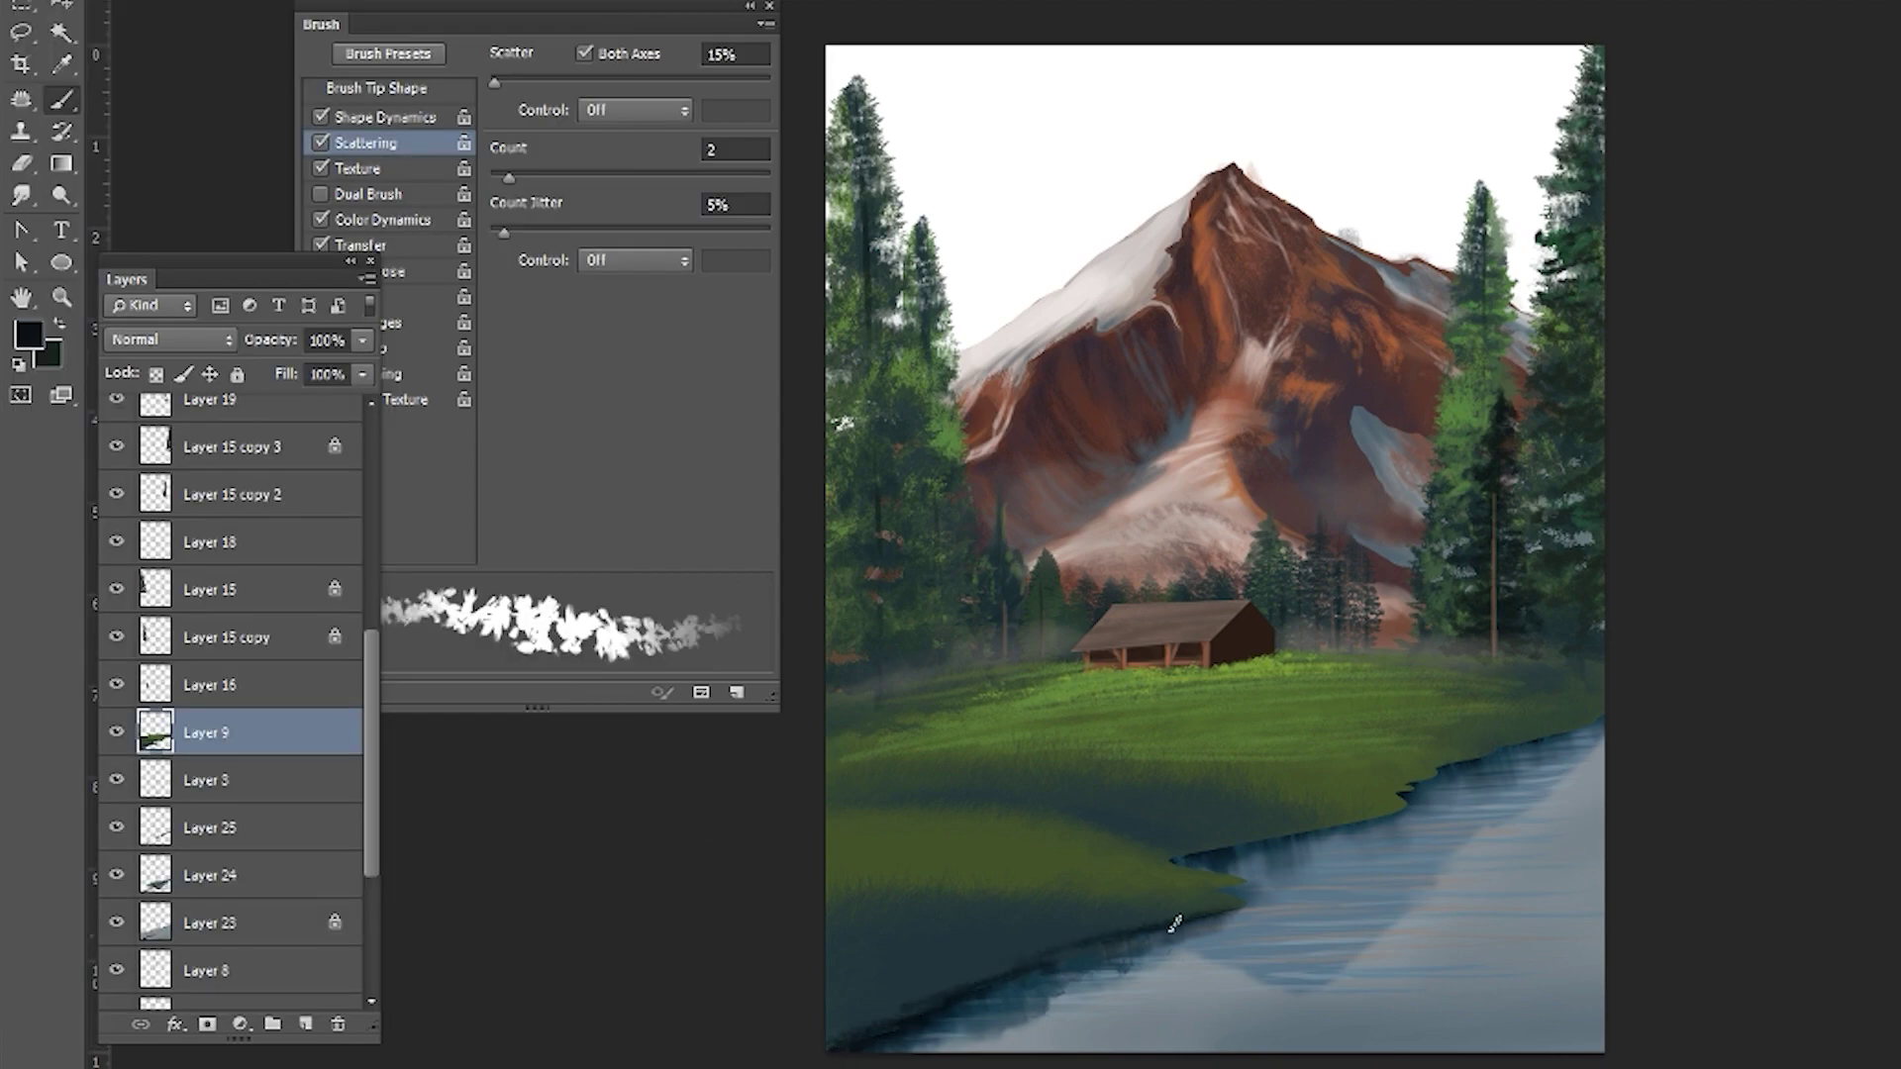
left_click(1215, 850, "alt")
key("r")
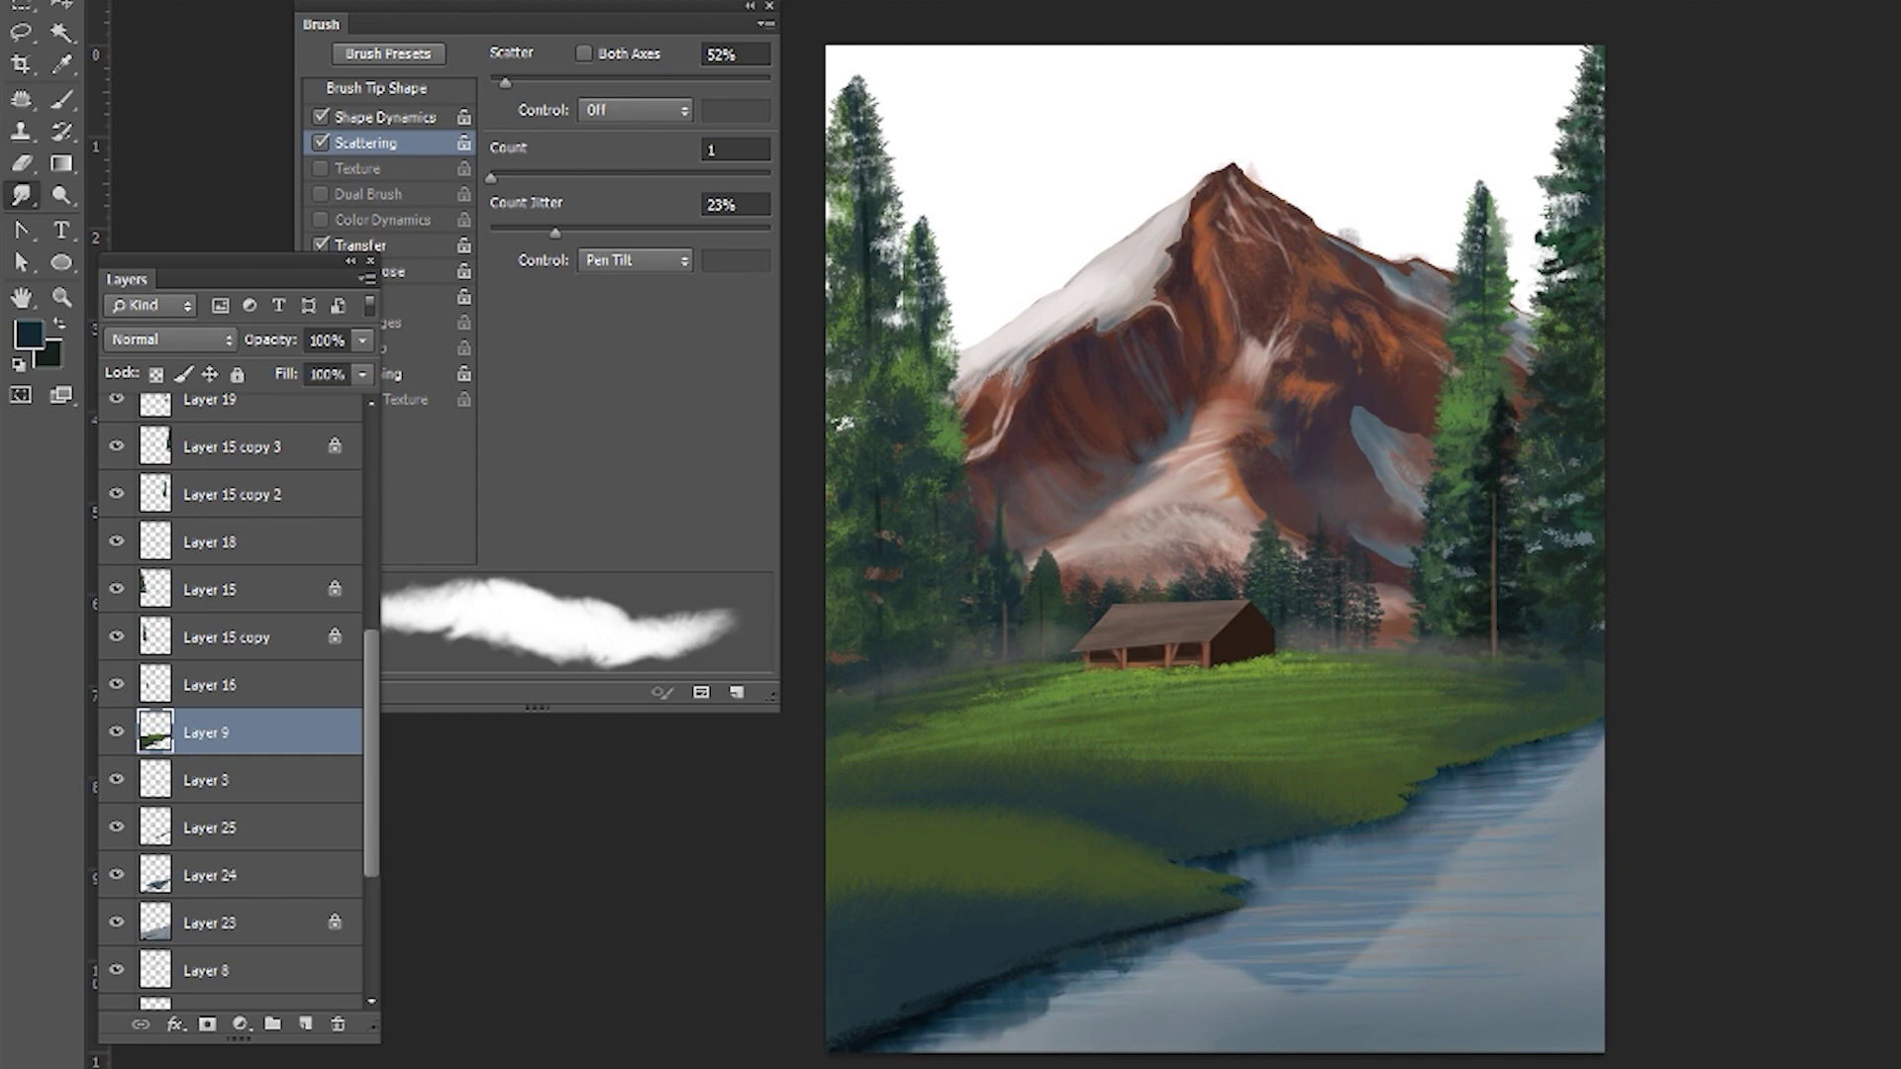
left_click(208, 986)
- Fill the upper canvas above the meadow with a light grey-blue on the bottom layer
left_click(305, 1023)
key("m")
left_click_drag(807, 43, 1743, 748)
left_click(28, 335)
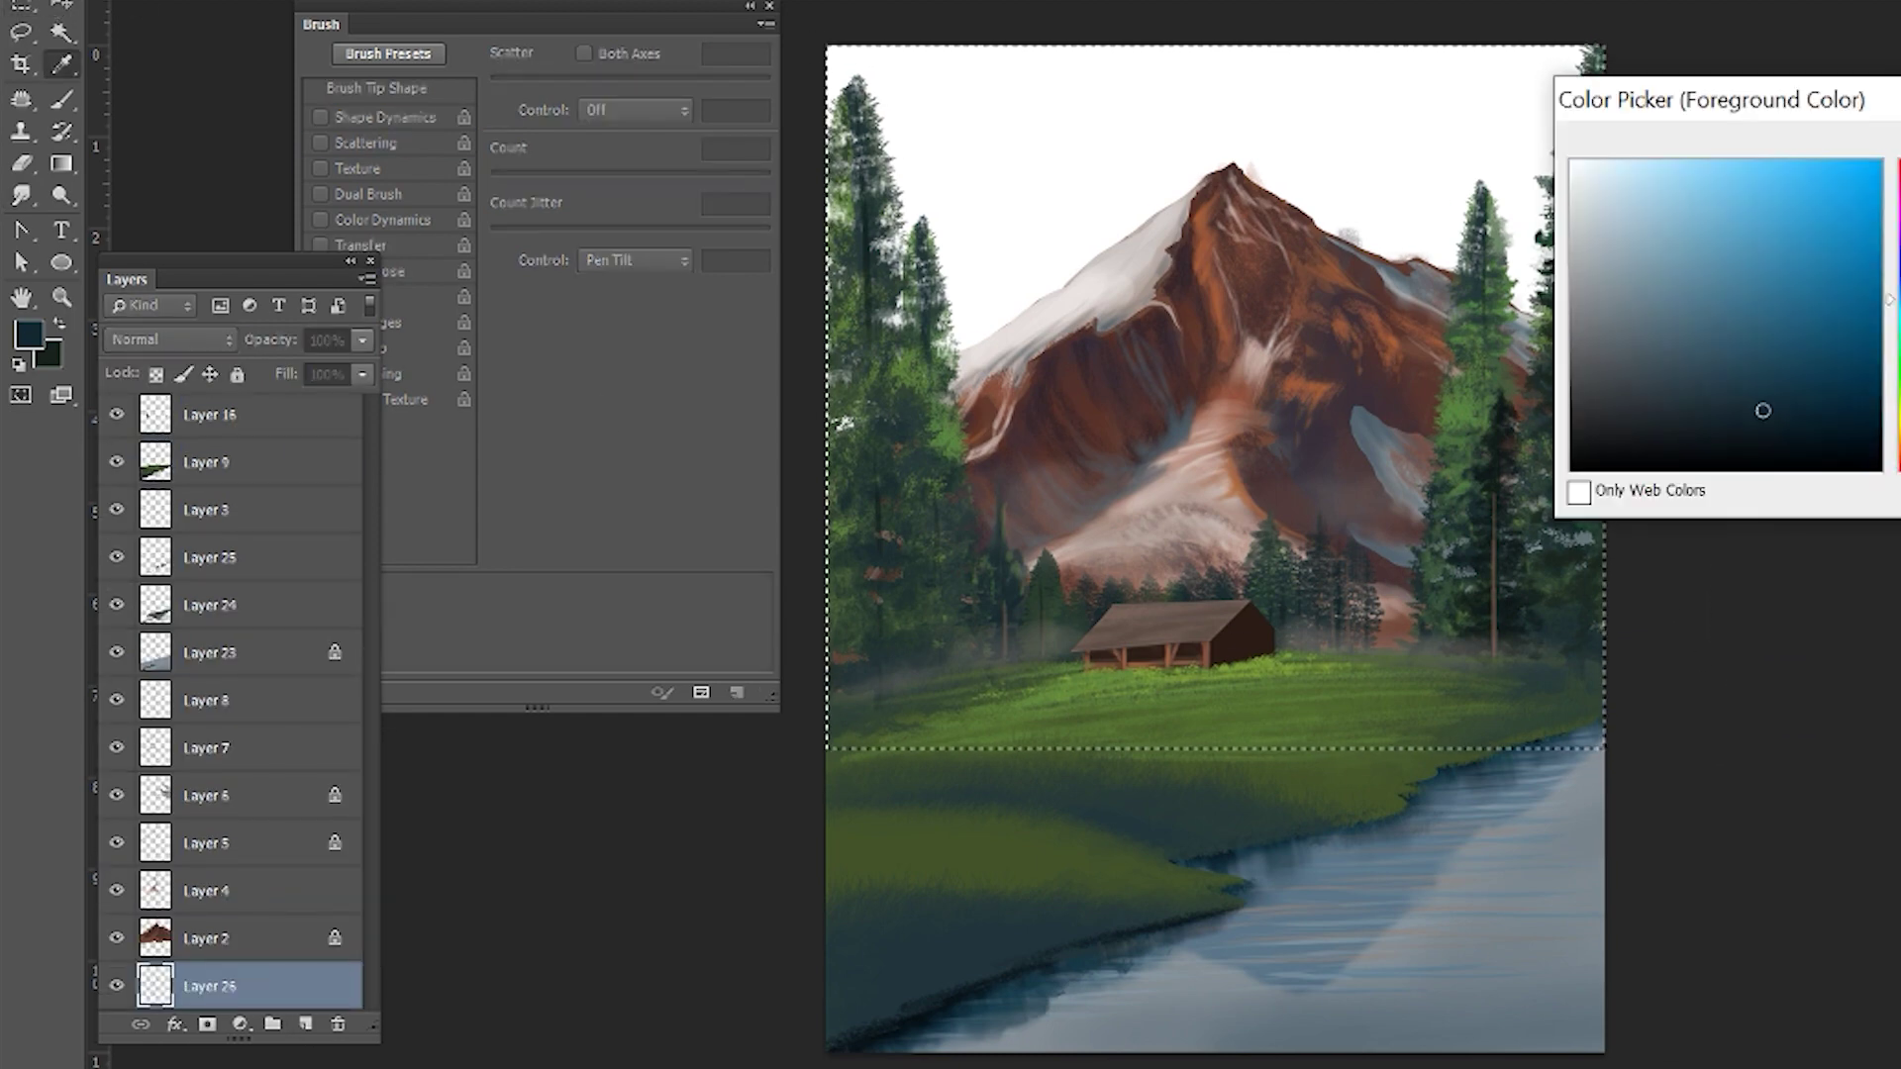
mouse_move(1762, 409)
left_mouse_down()
mouse_move(1600, 317)
mouse_move(1617, 310)
left_mouse_up()
key("Return")
key("alt+BackSpace")
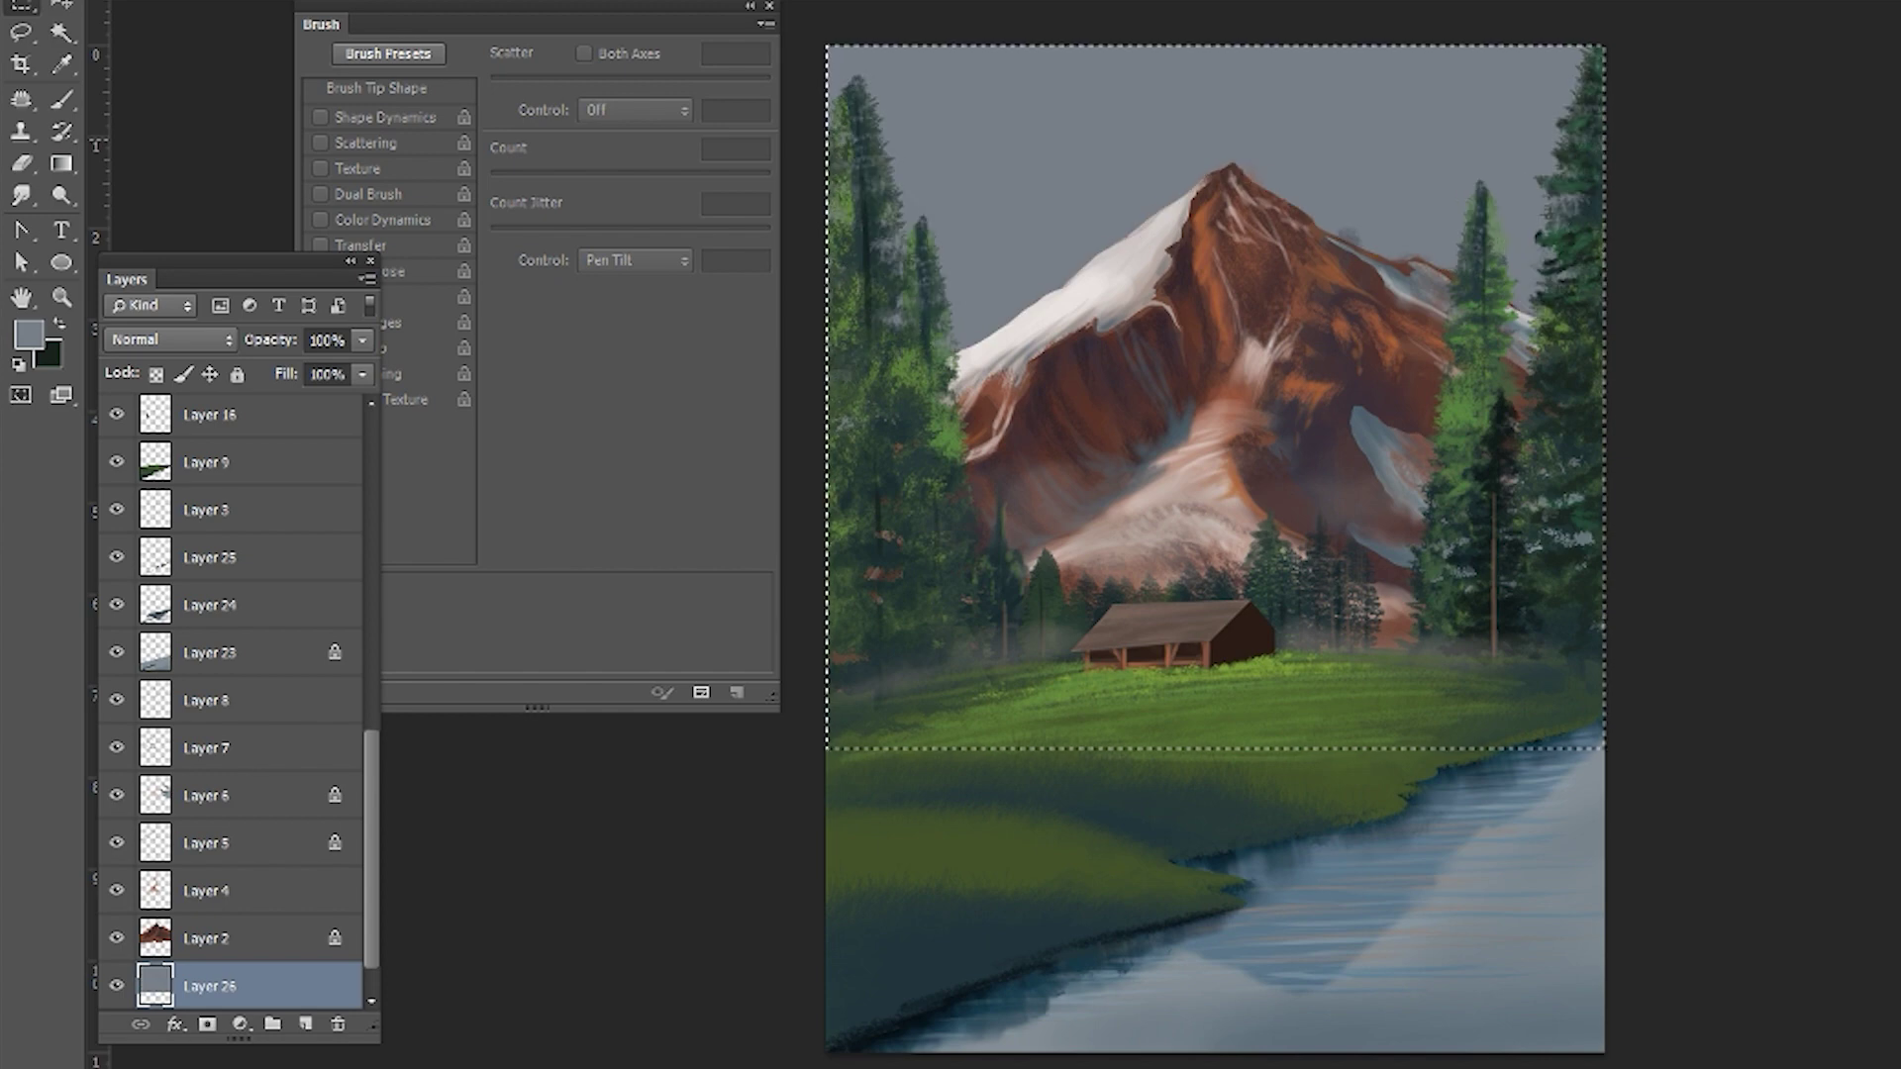
left_click(28, 335)
key("Return")
key("alt+BackSpace")
key("ctrl+d")
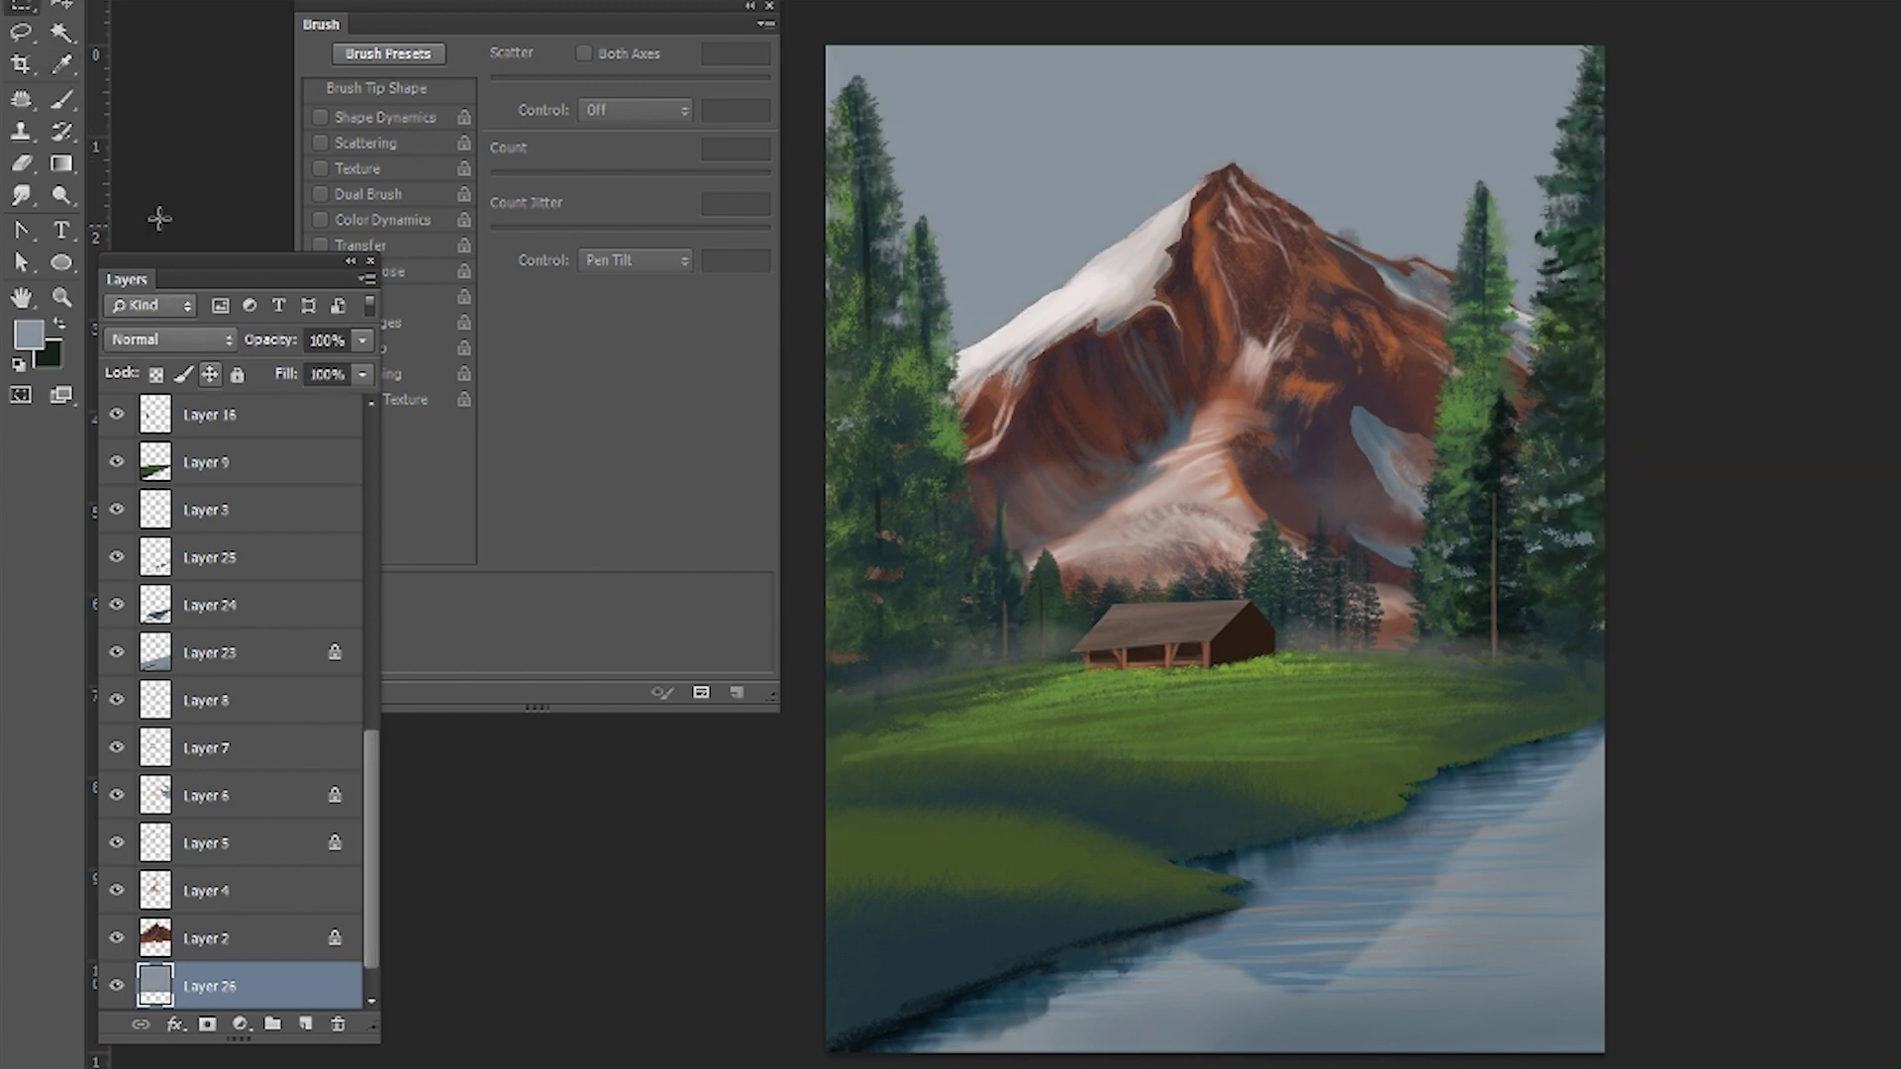
- Brush deeper blue across the top of the sky with a soft round brush, then add a new layer
key("alt+bracketright")
key("e")
key("slash")
key("alt+bracketleft")
key("b")
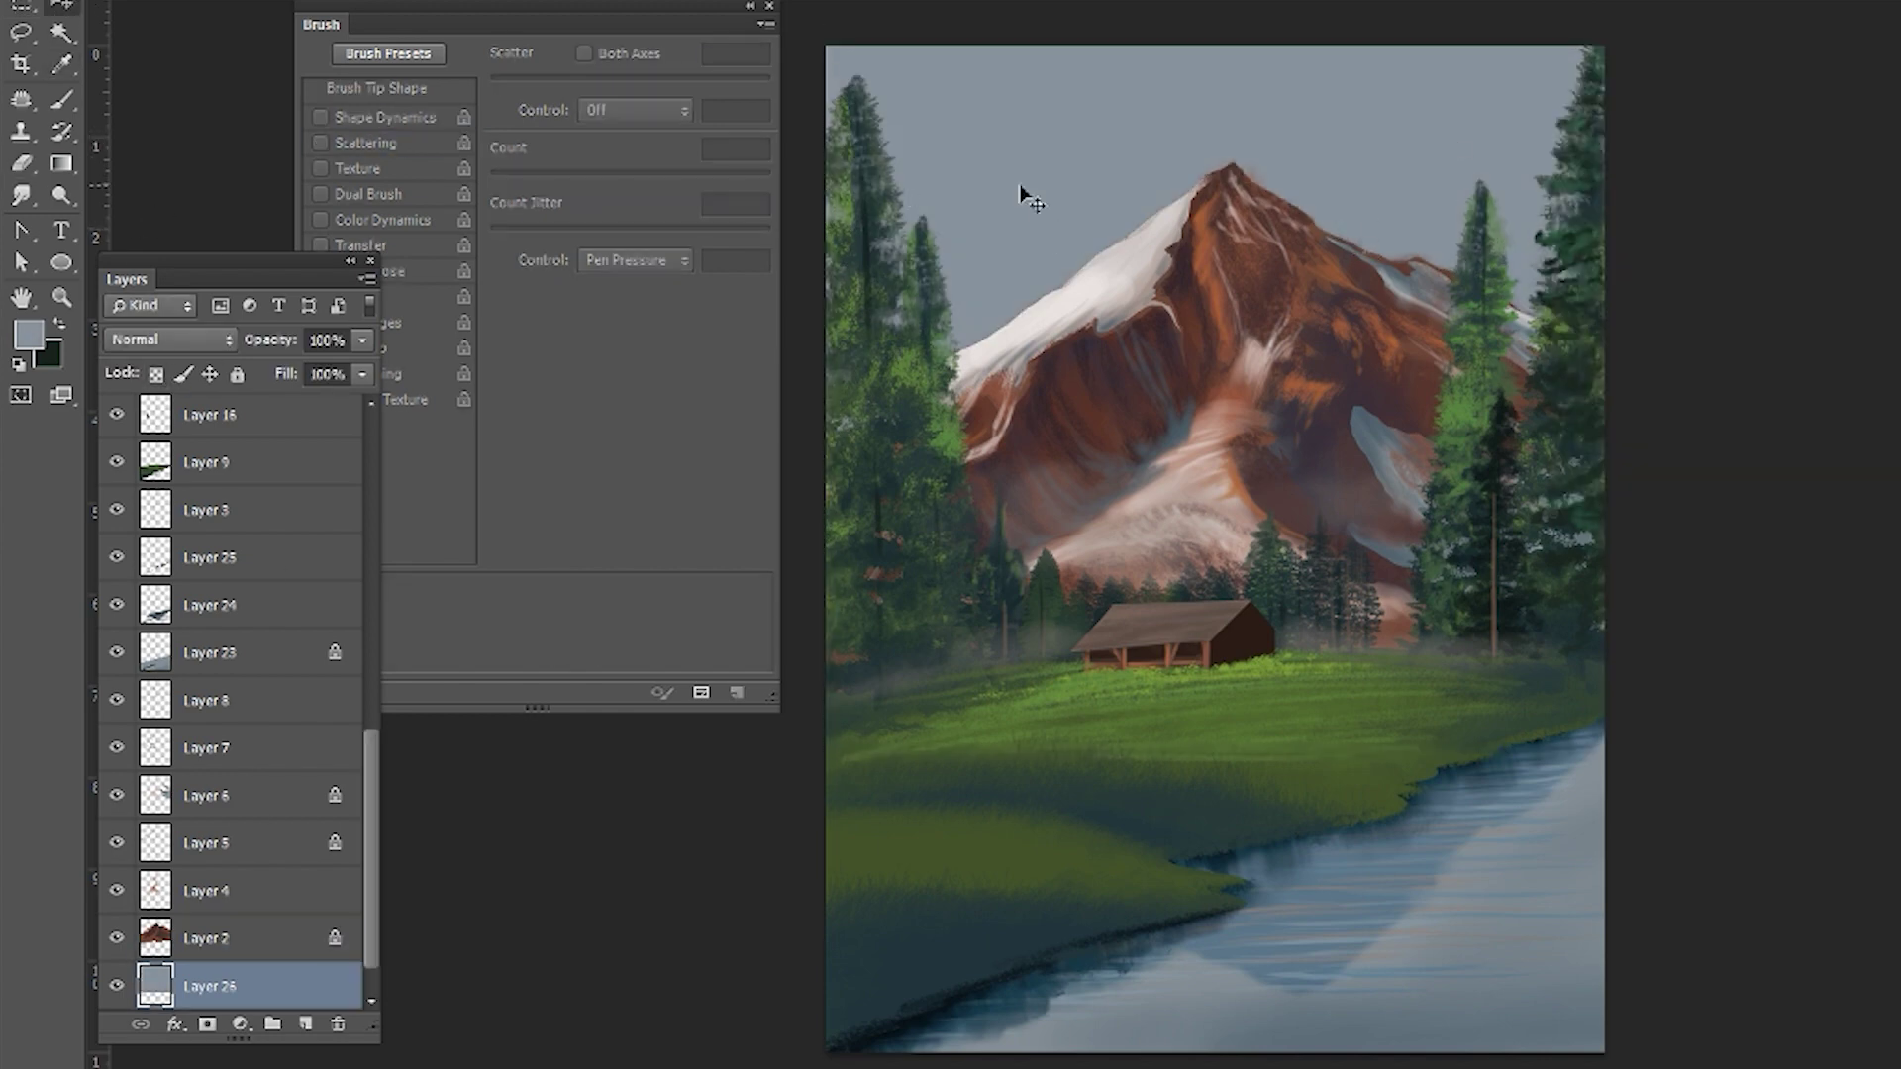
double_click(562, 144)
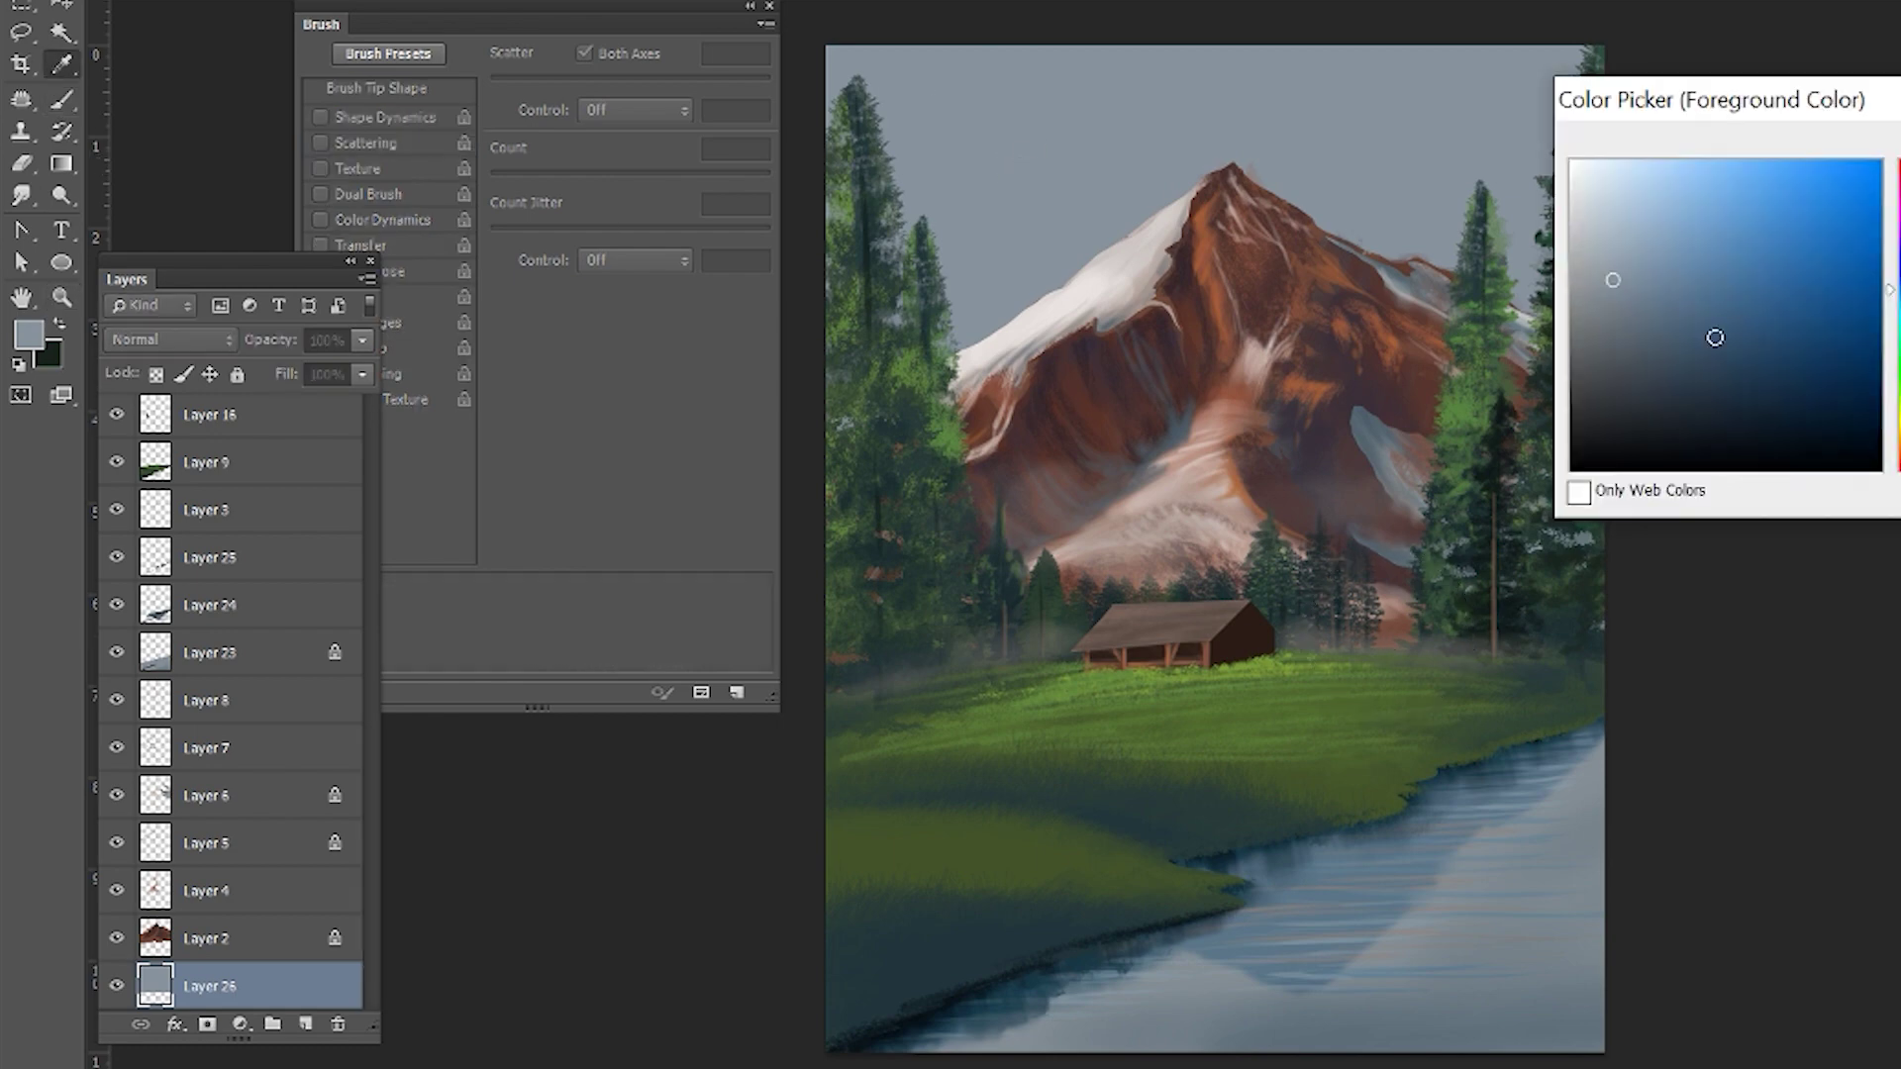
mouse_move(891, 85)
left_mouse_down()
mouse_move(1549, 191)
mouse_move(1428, 165)
left_mouse_up()
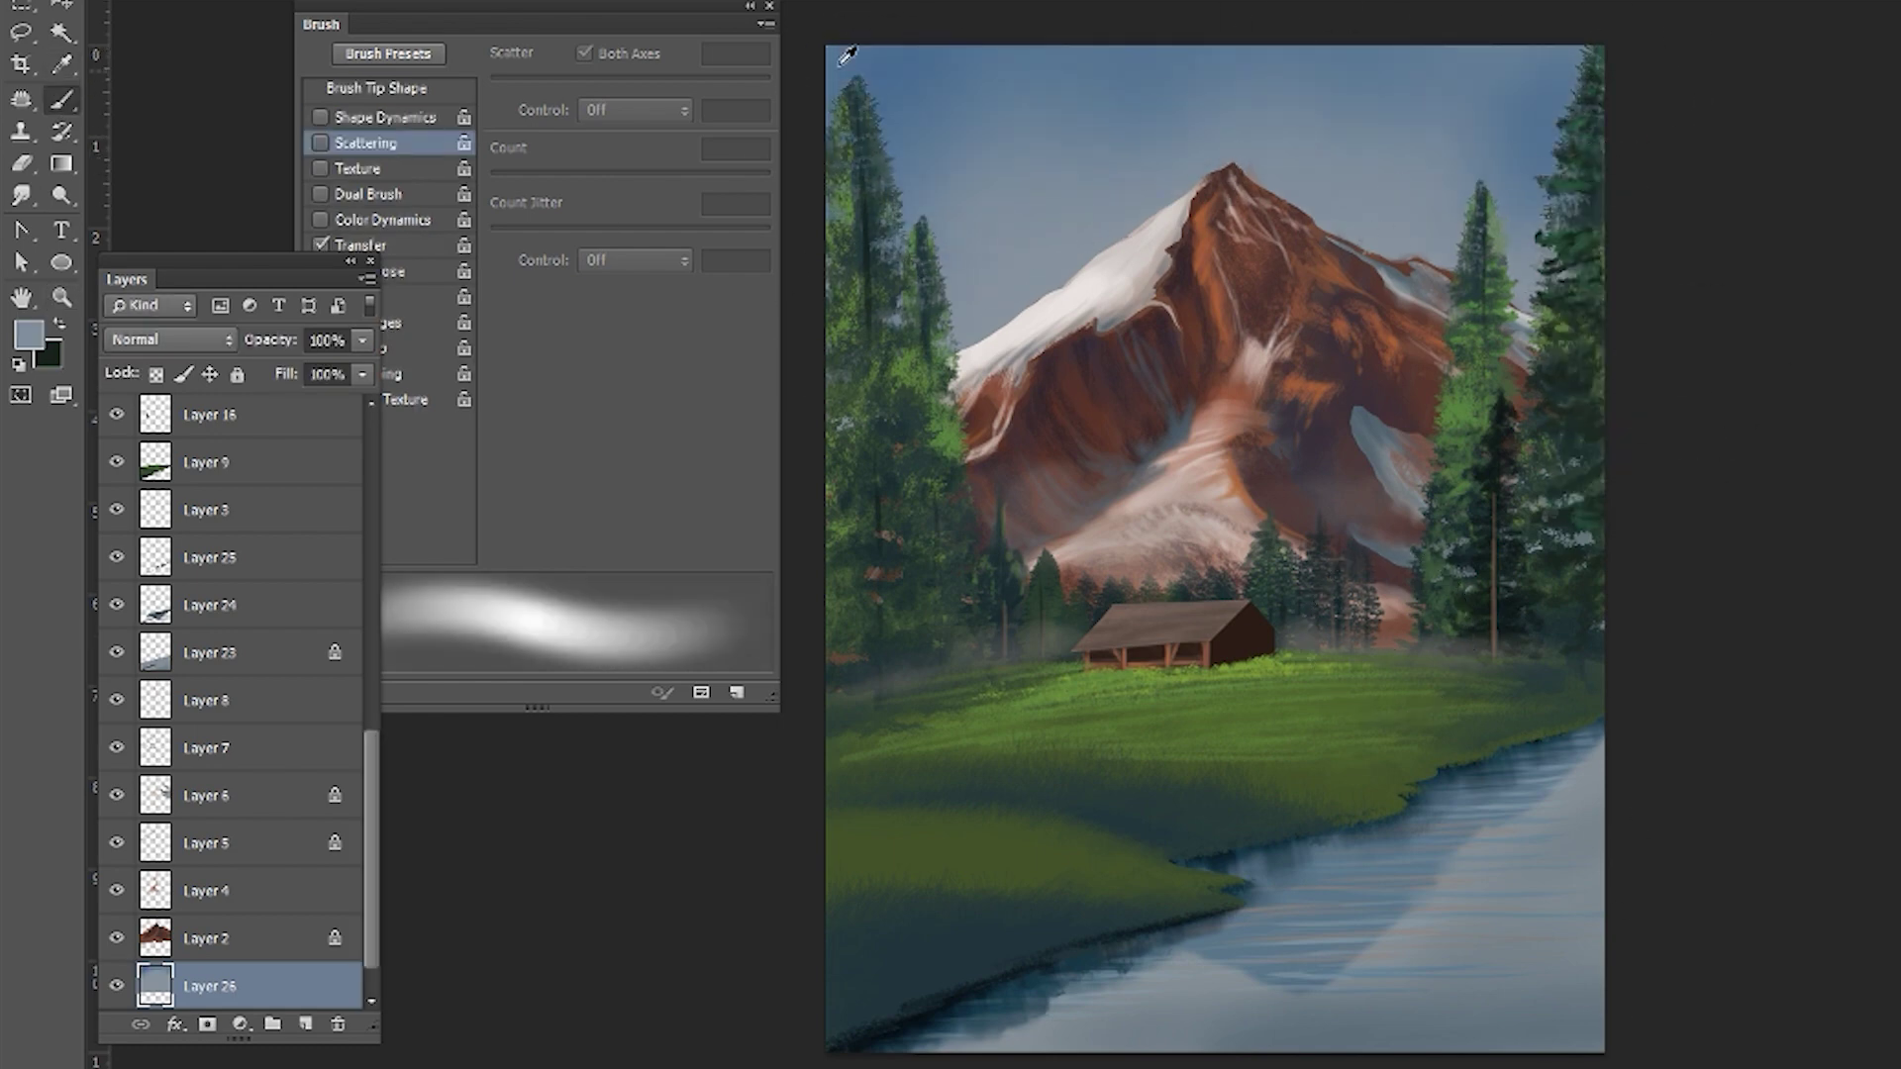
left_click(1614, 1015, "alt")
left_click(305, 1025)
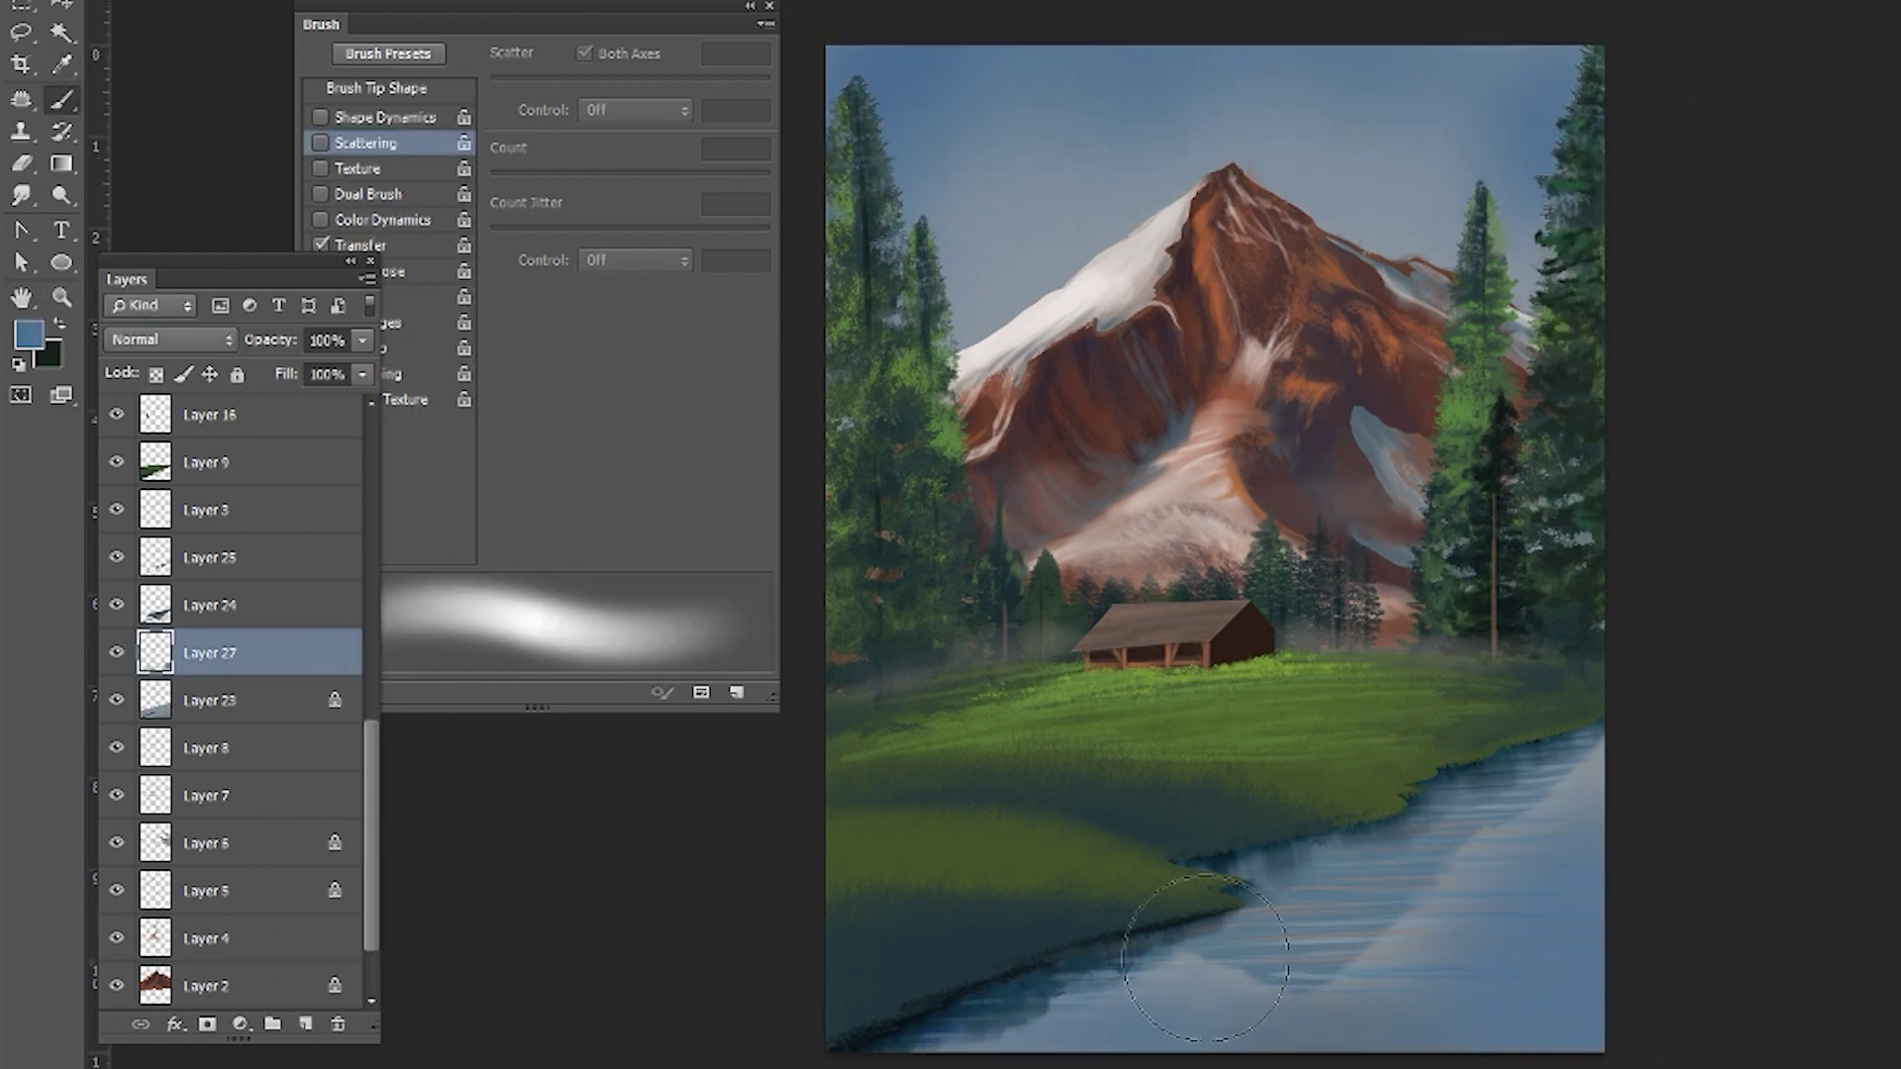
- Set Layer 27 to Overlay blending and sample the river's blue with a chosen brush
left_click(169, 339)
left_click(164, 655)
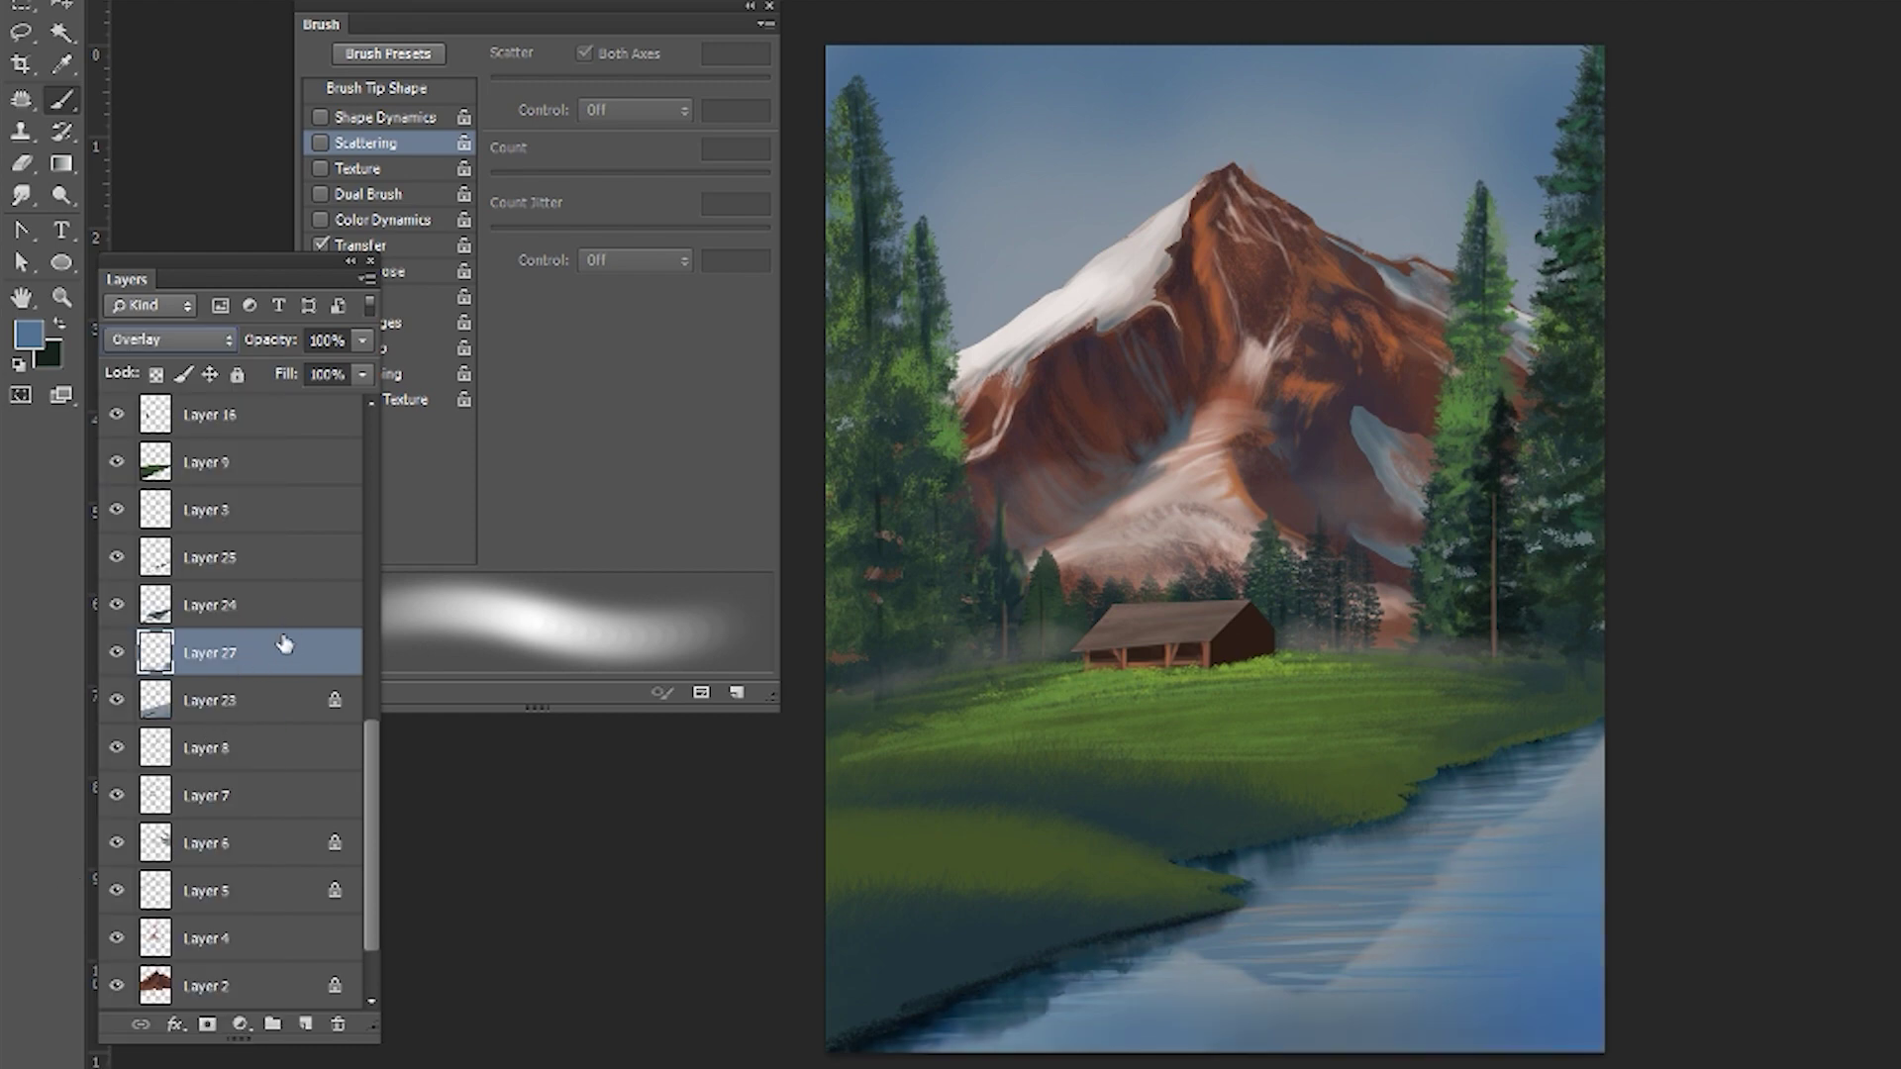
left_click(297, 510)
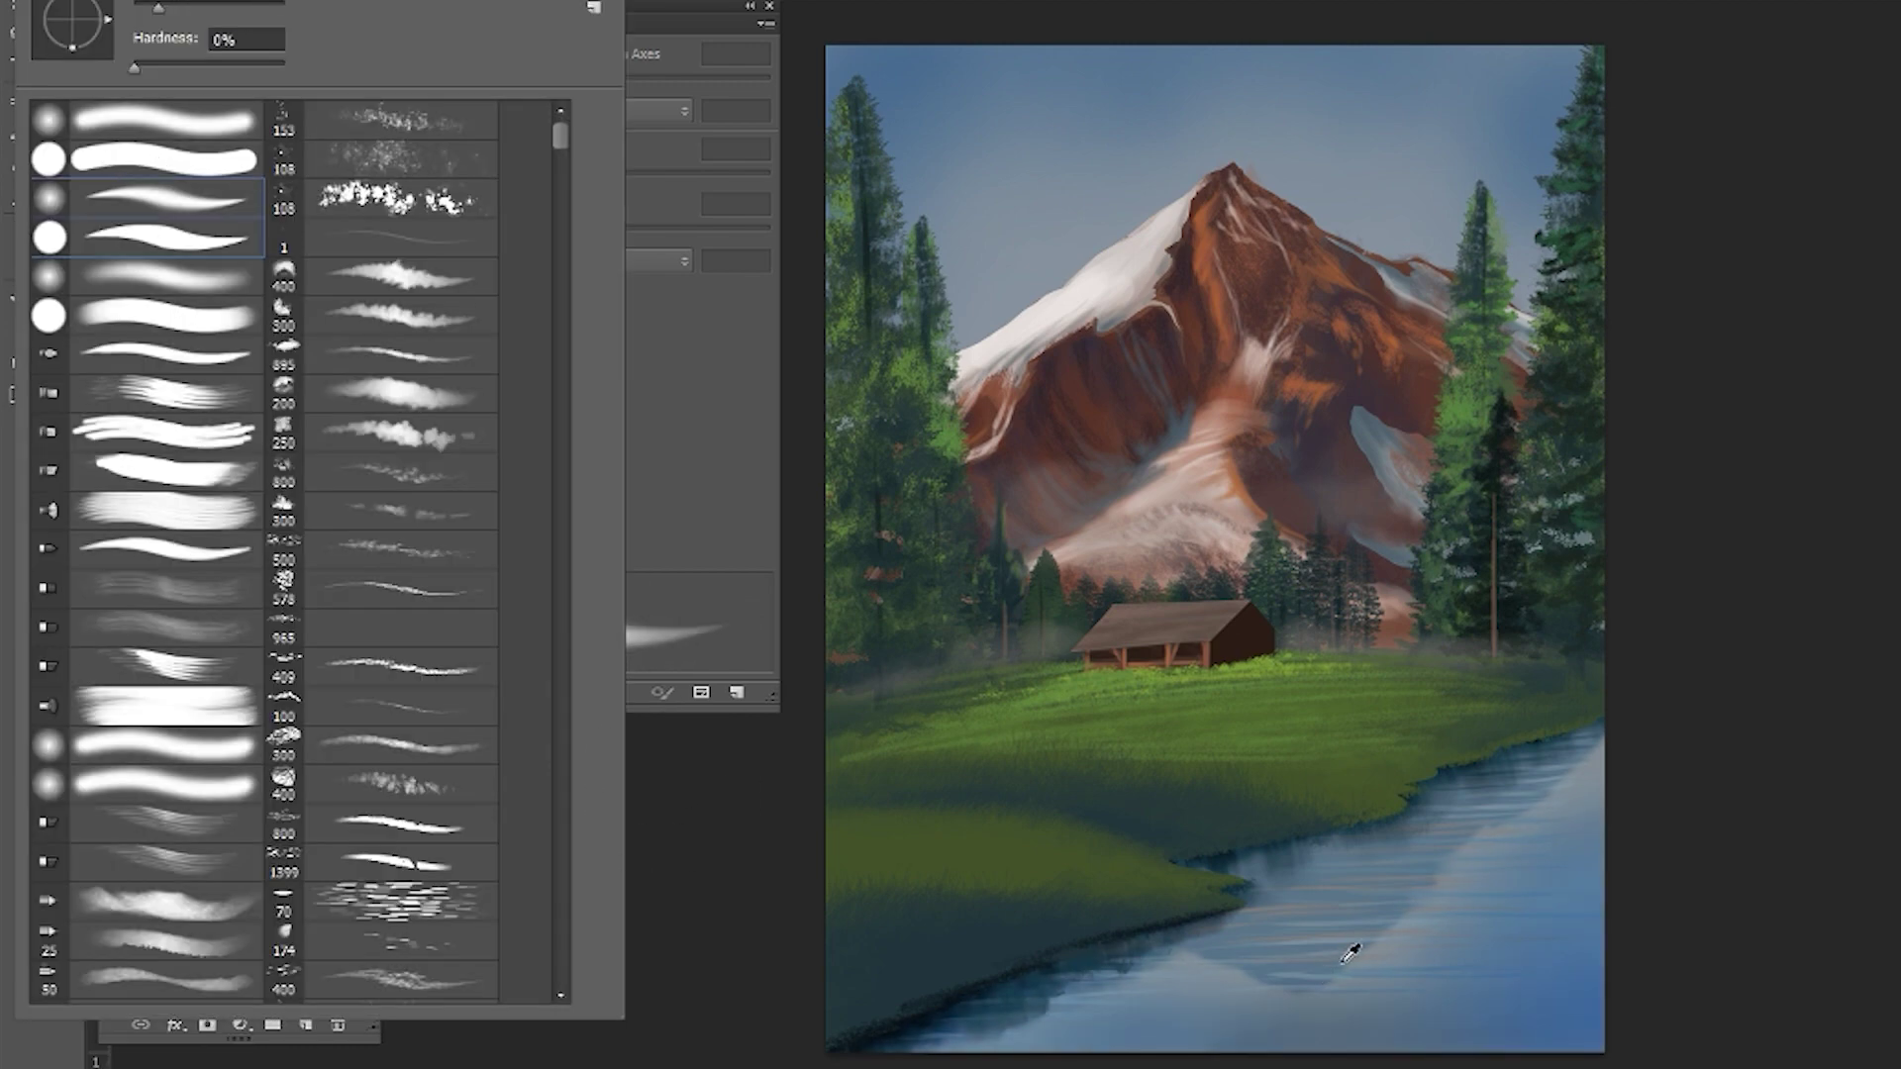
left_click(1144, 980)
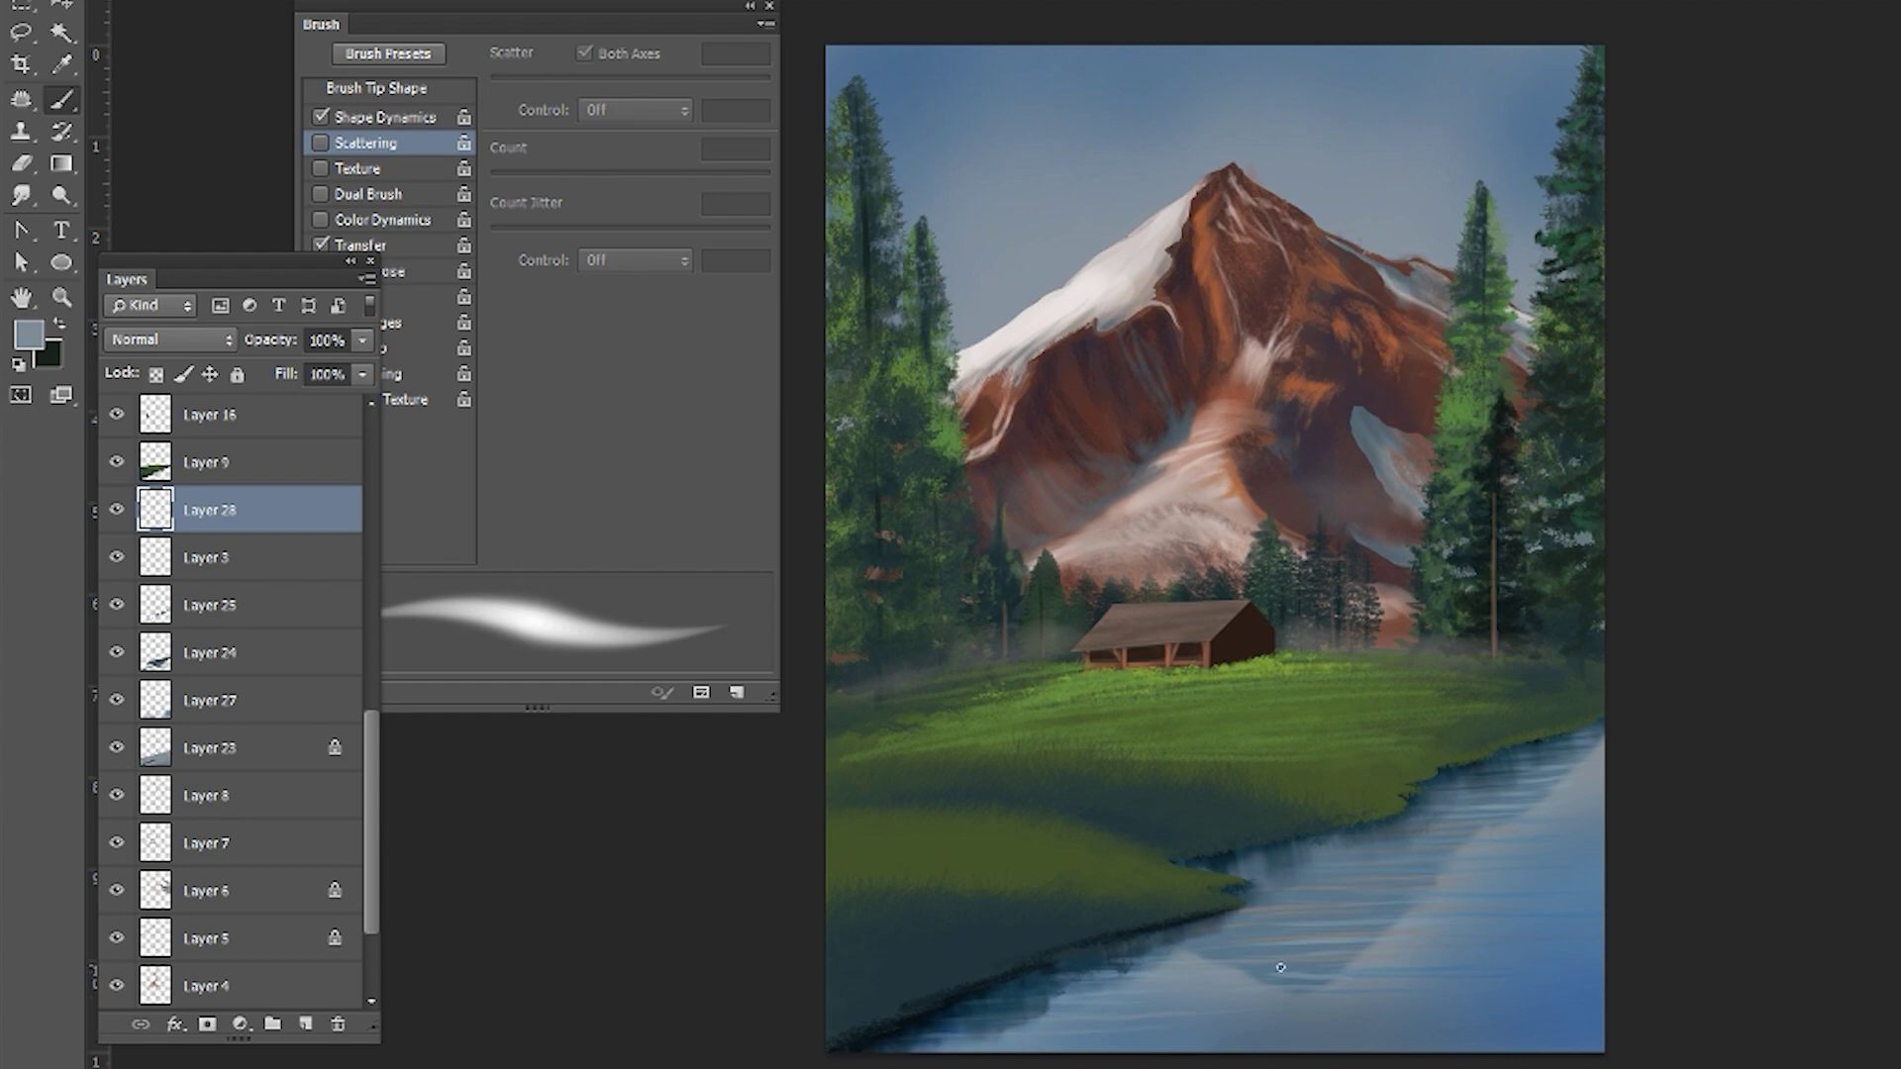
left_click(1399, 913, "alt")
- Paint a thin near-white streak across the river, then pick a darker river blue
key("d")
key("x")
left_click_drag(1242, 927, 1515, 924)
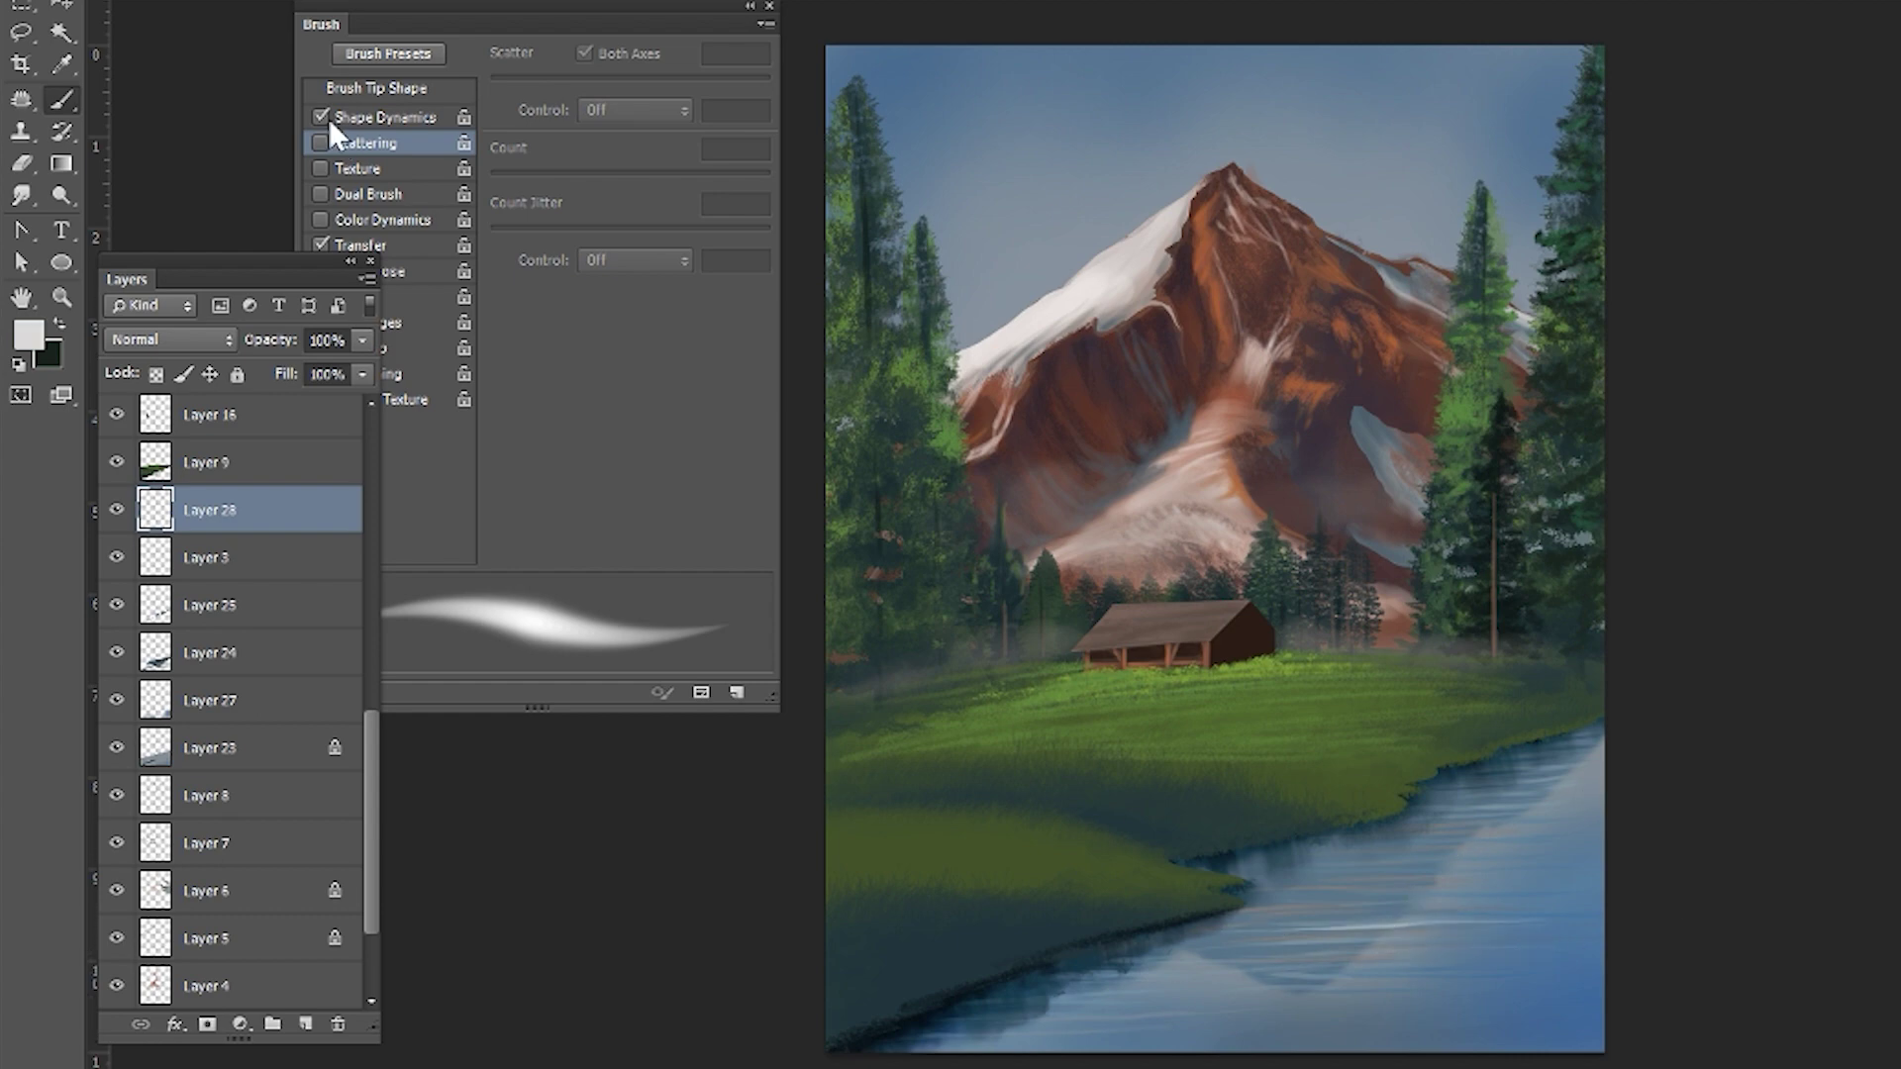
left_click(1330, 983, "alt")
left_click(1531, 790, "alt")
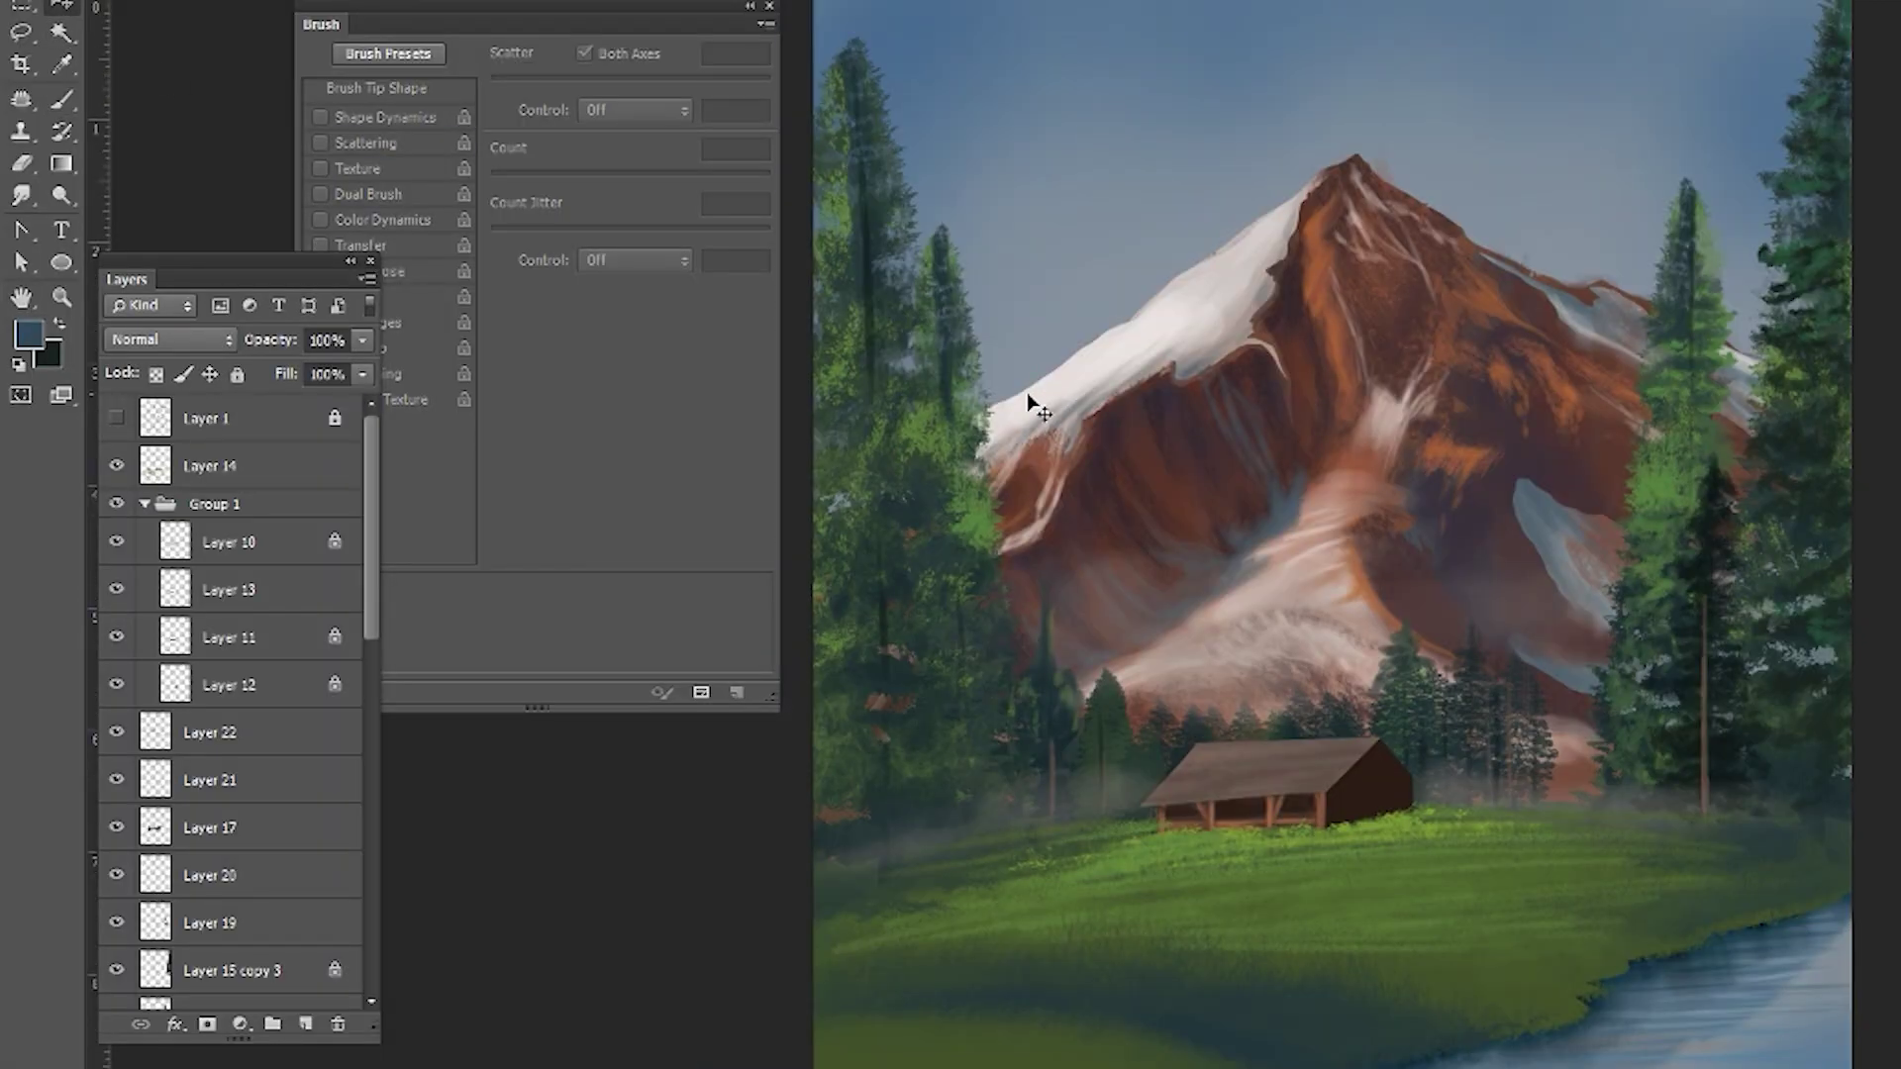
- Choose orange for the ridge highlights and add a new layer above Layer 9
scroll(237, 891, "down", 5)
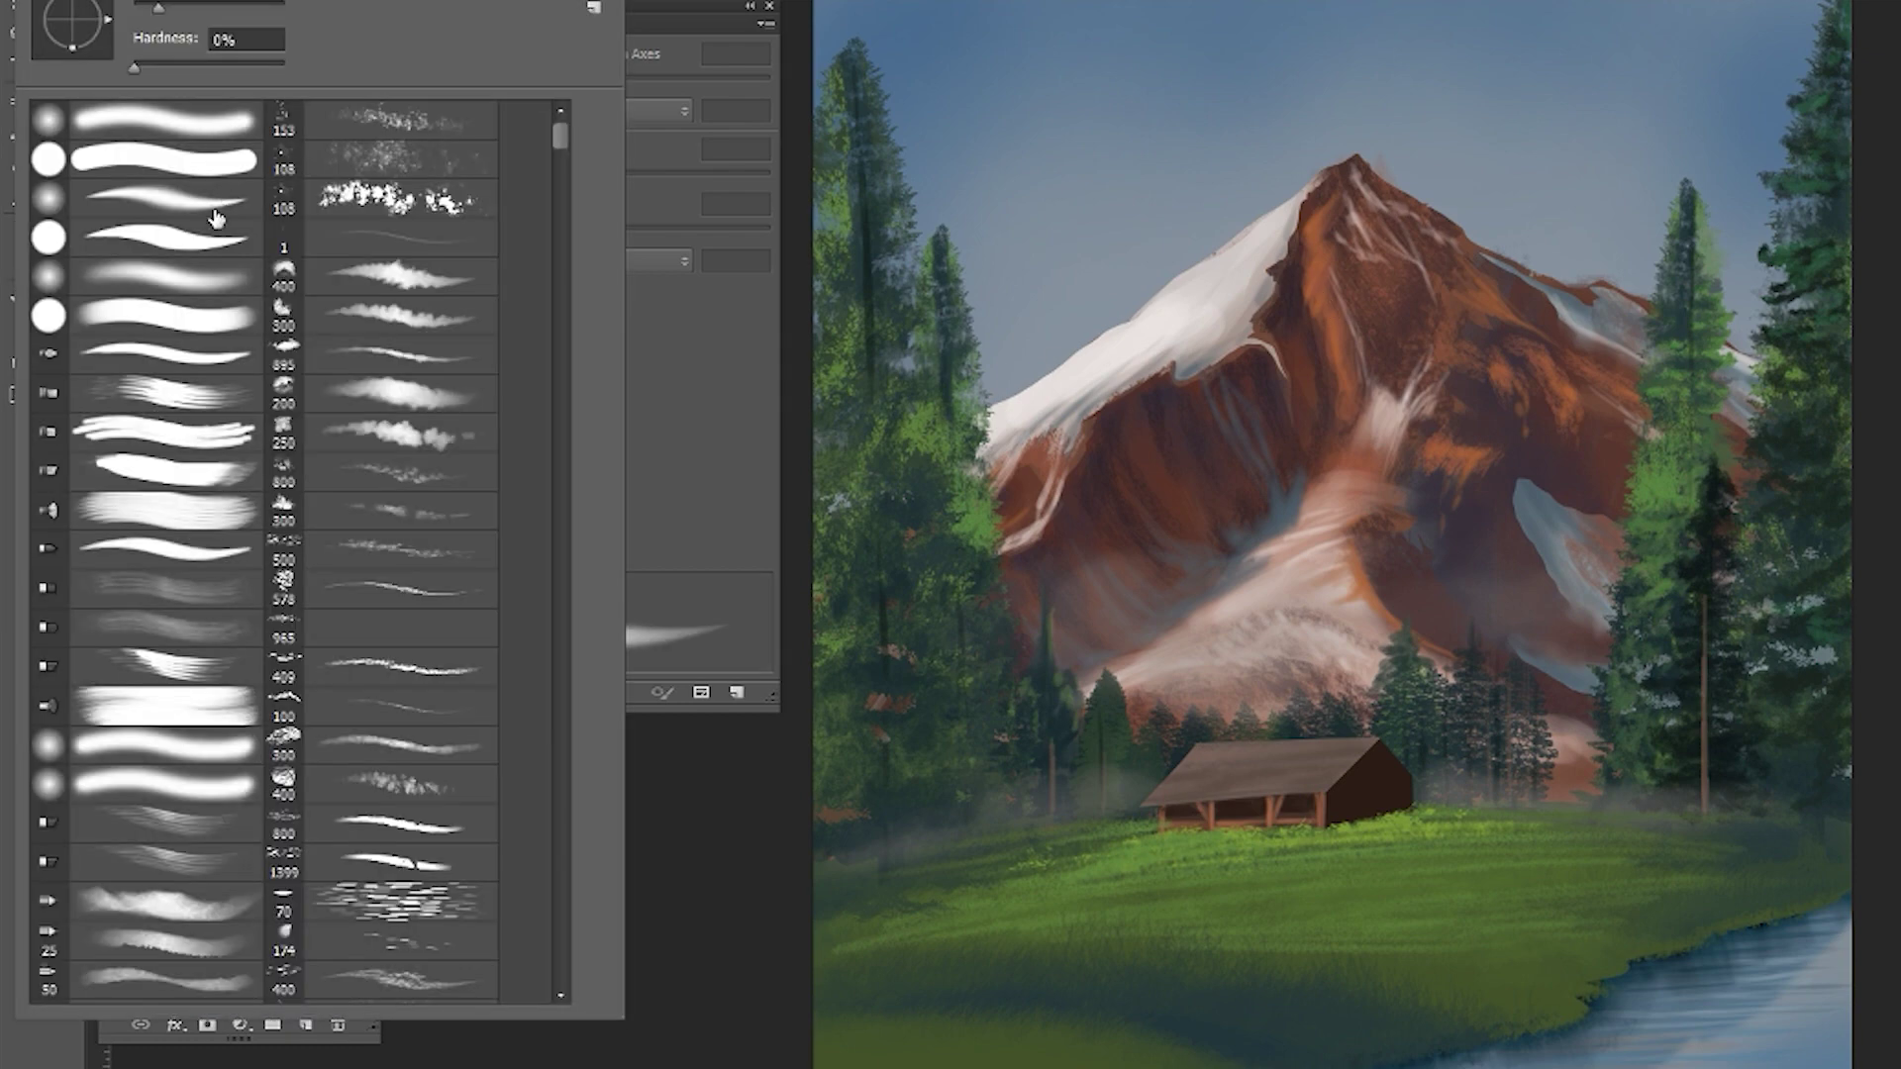
left_click(29, 333)
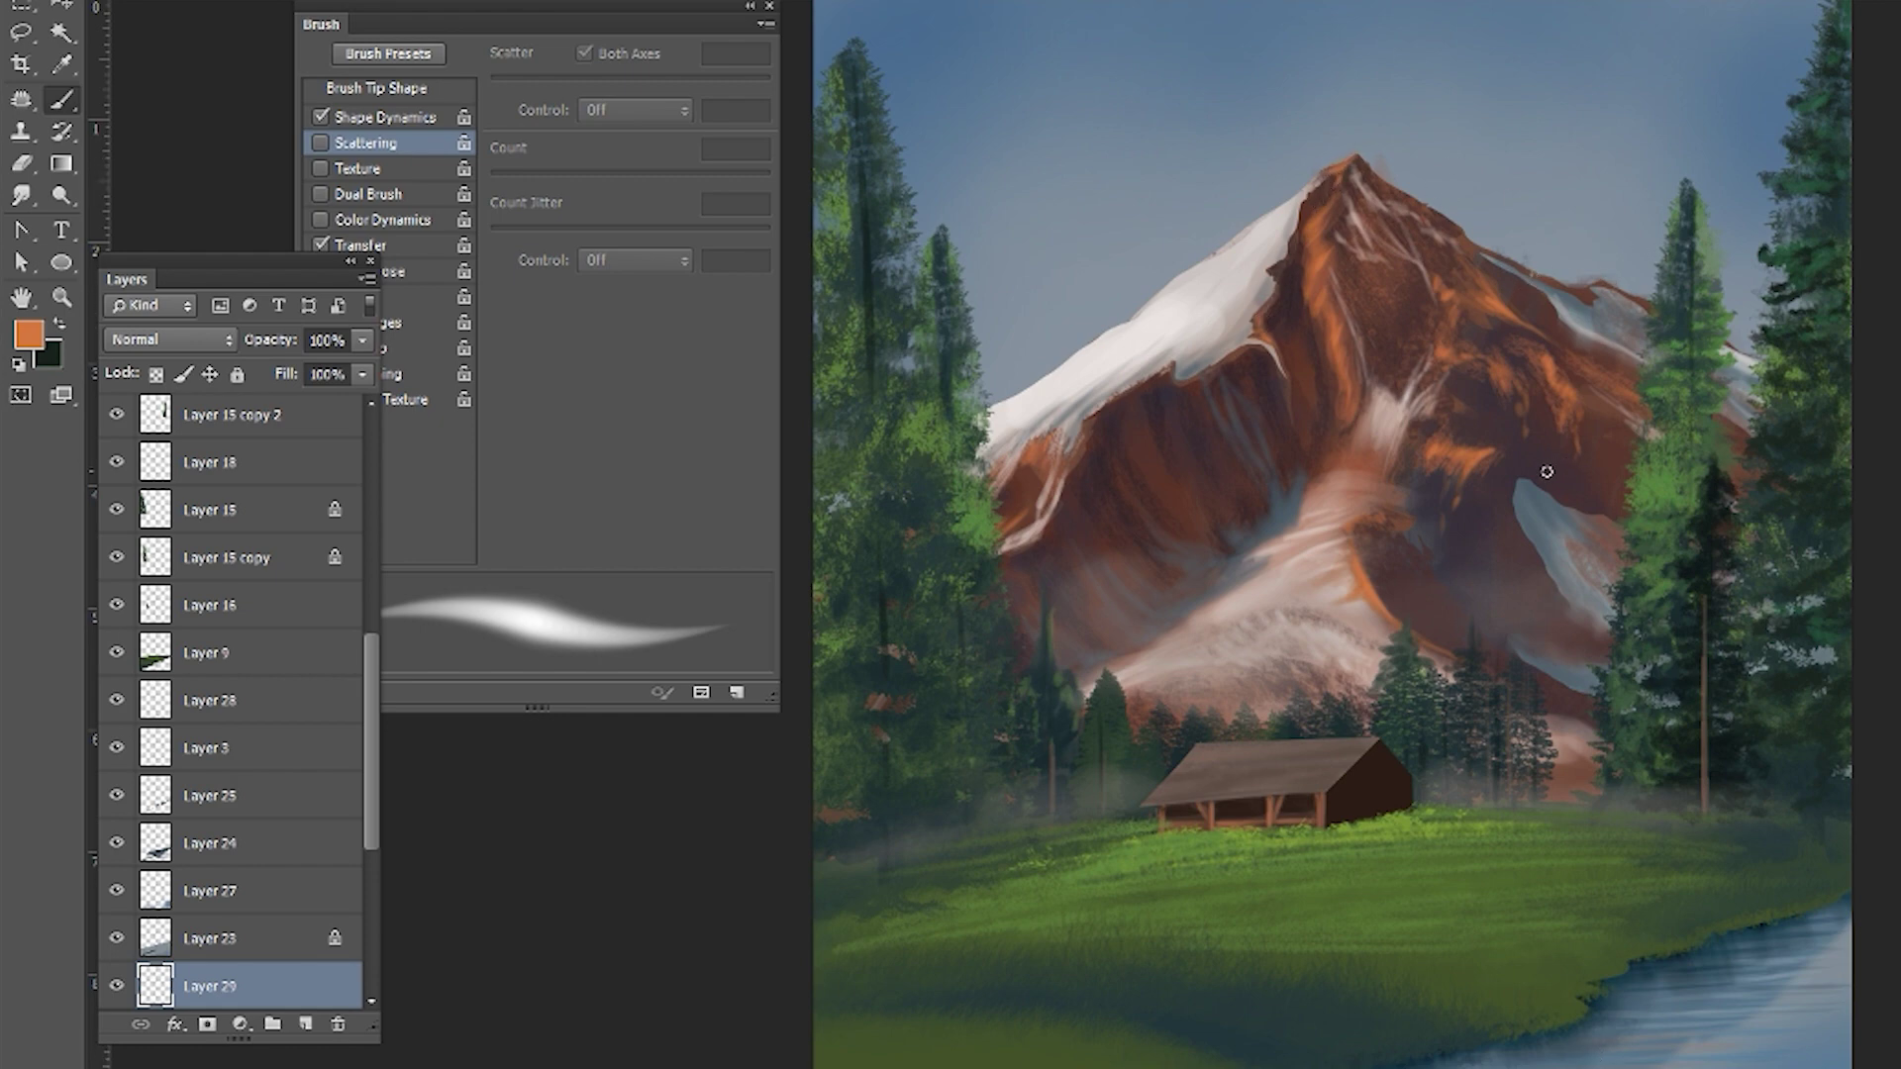
left_click(253, 649)
key("ctrl+shift+alt+n")
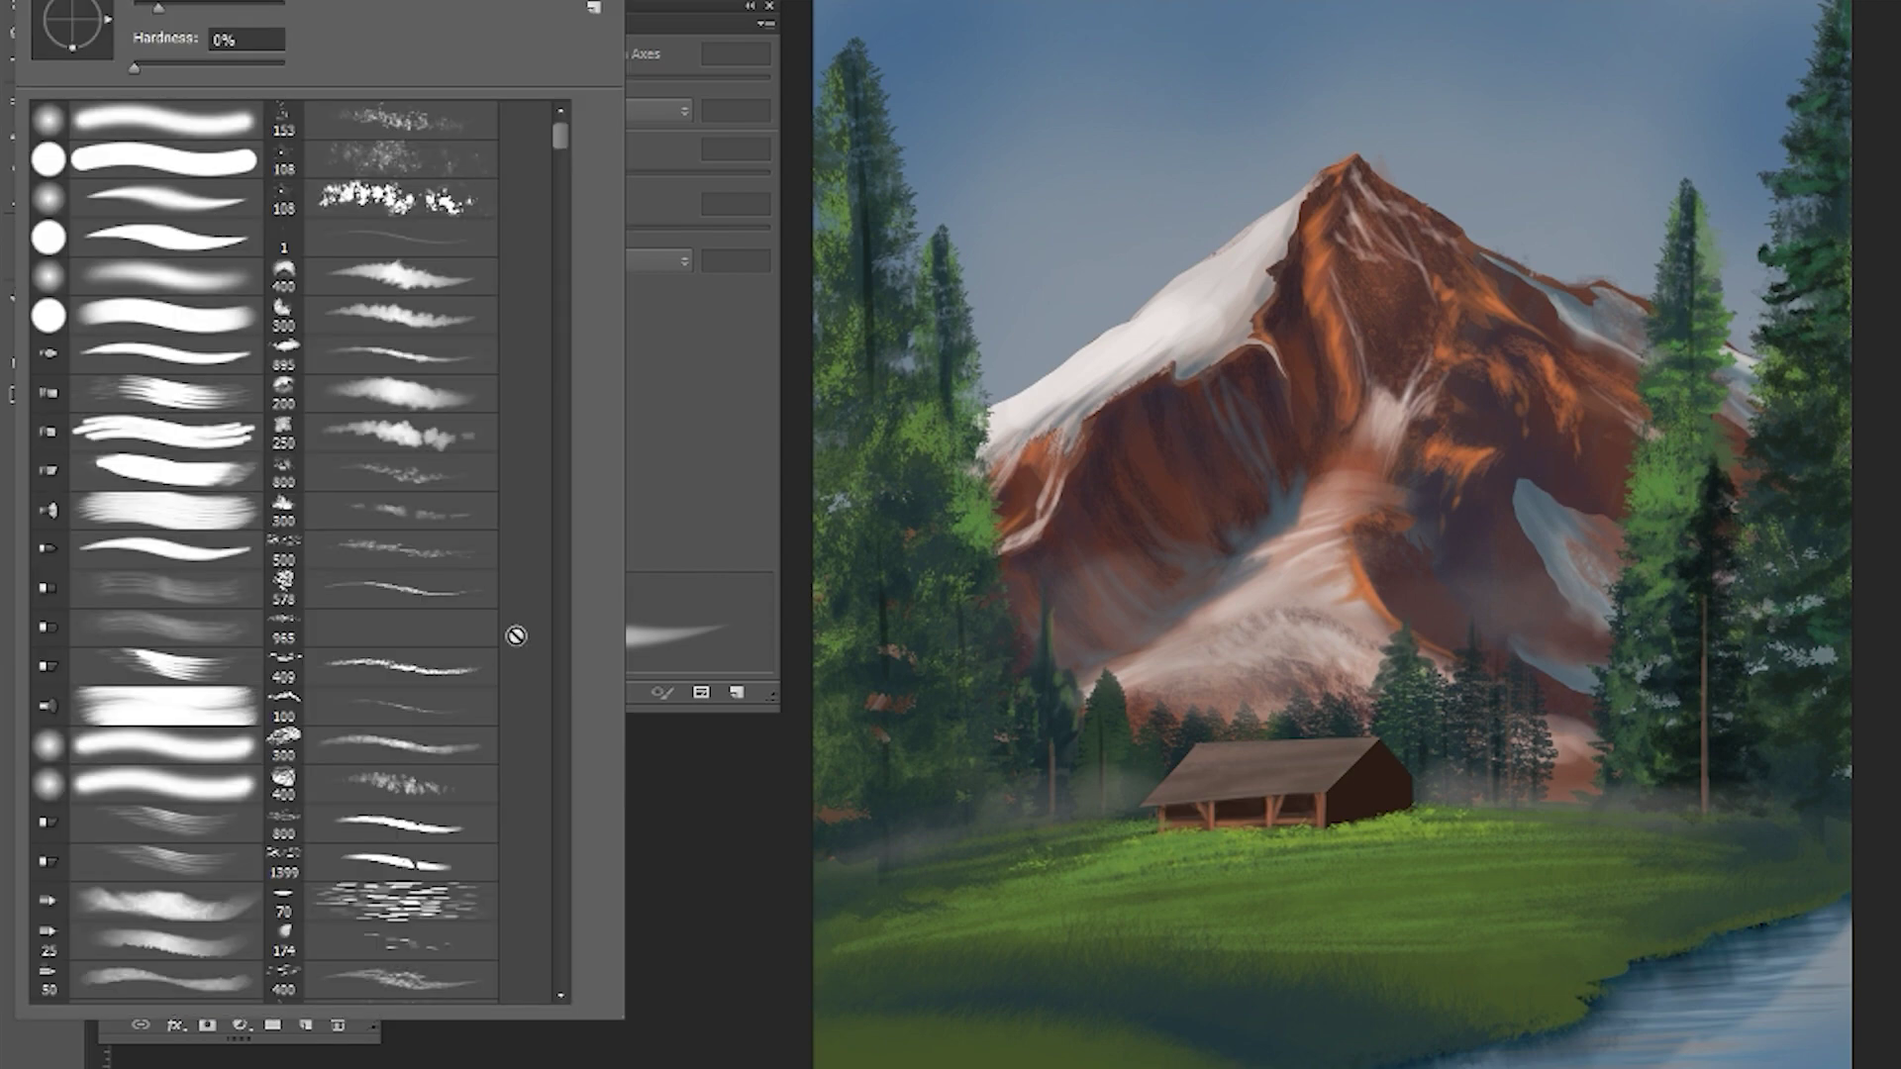
- Dab yellow flowers across the left, right and upper meadow on an Overlay layer
left_click(27, 335)
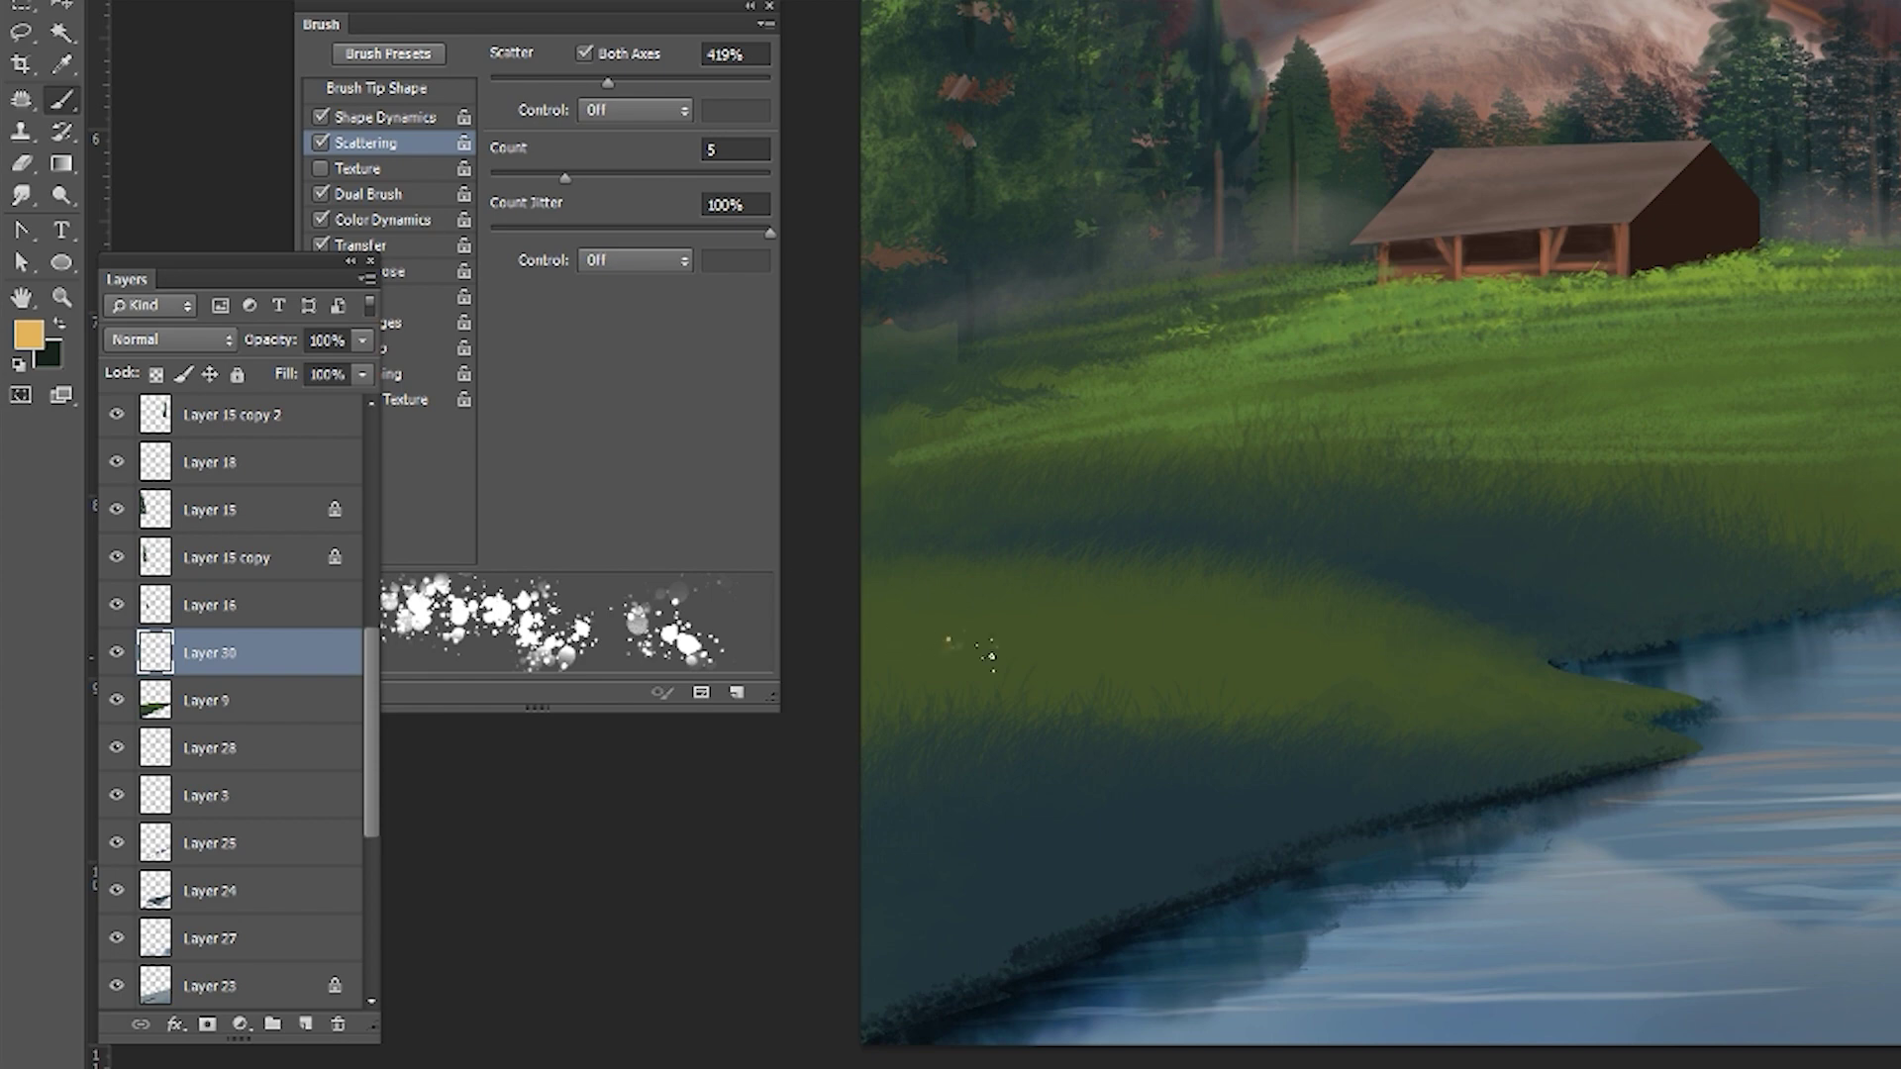
mouse_move(991, 656)
left_mouse_down()
mouse_move(1228, 644)
mouse_move(931, 639)
left_mouse_up()
left_click_drag(1064, 609, 1317, 683)
key("shift+alt+o")
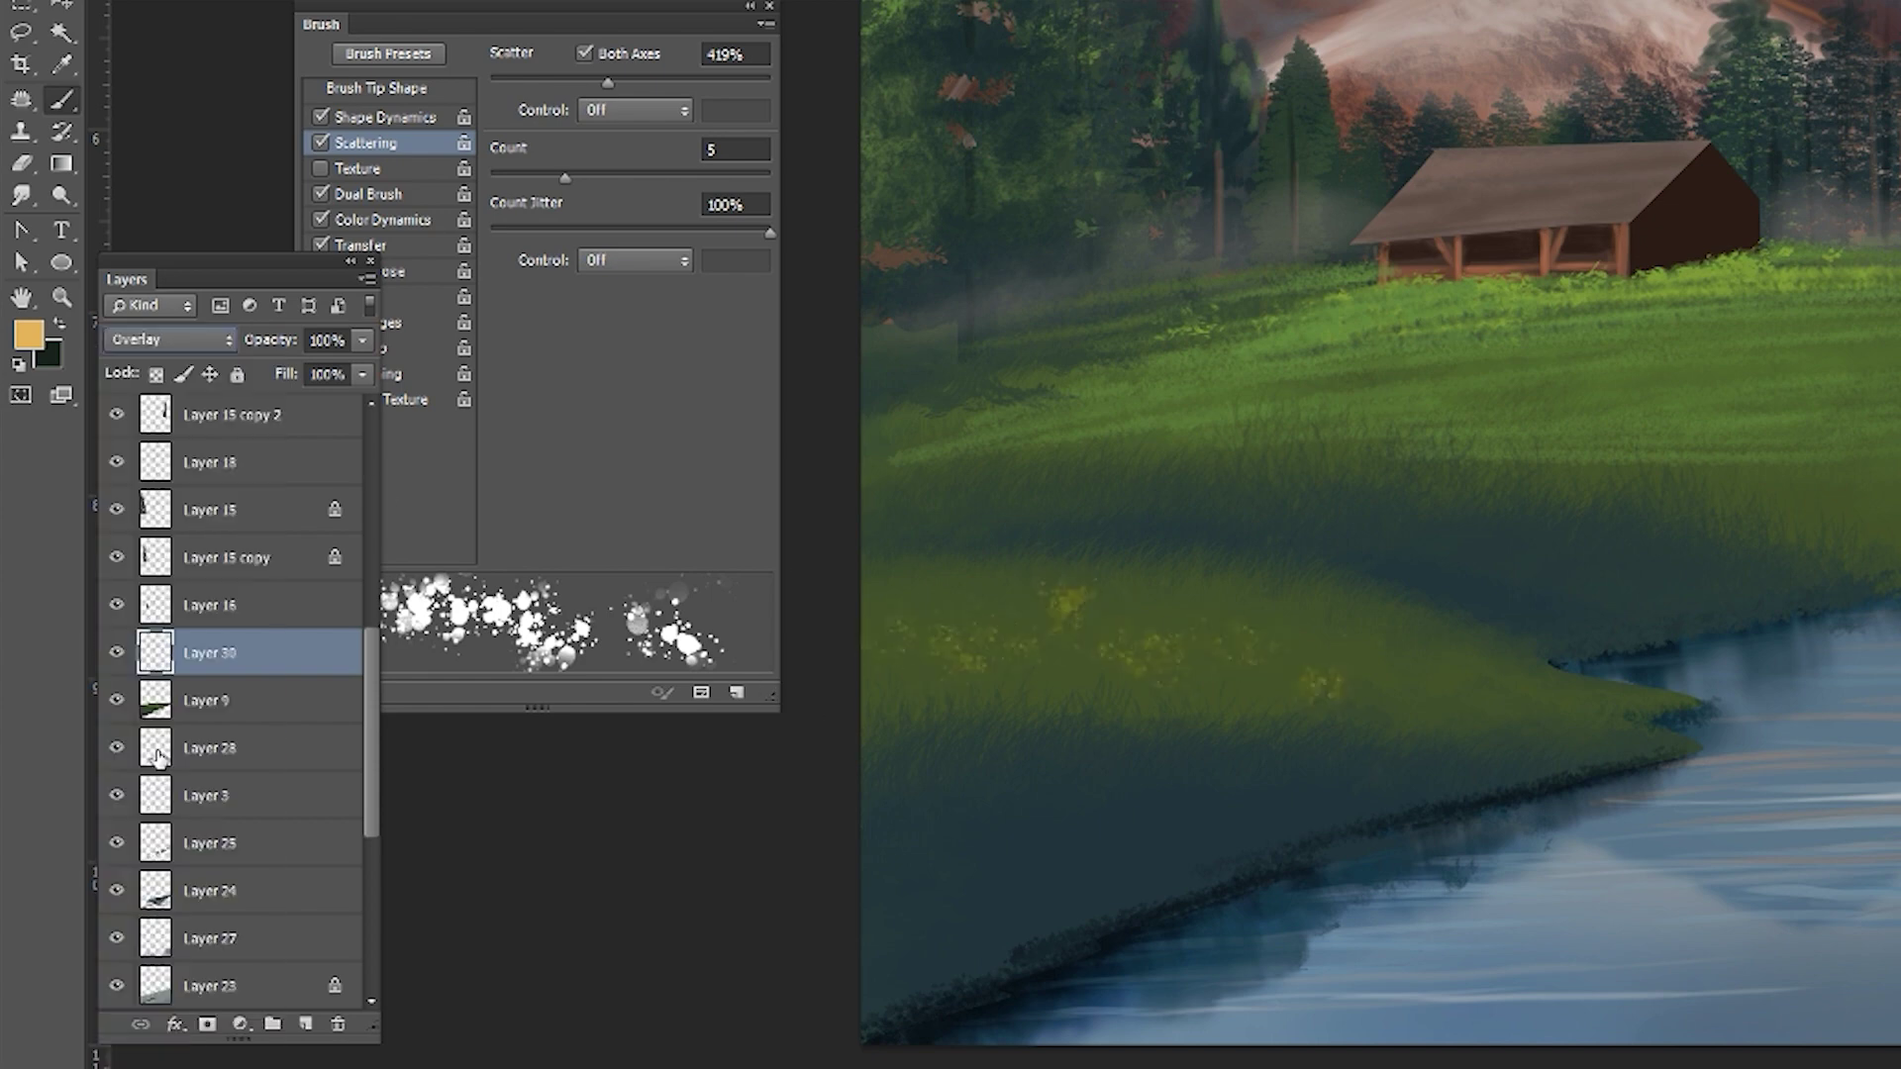
left_click_drag(1074, 667, 941, 609)
left_click_drag(1528, 722, 1624, 697)
left_click_drag(1841, 460, 1742, 470)
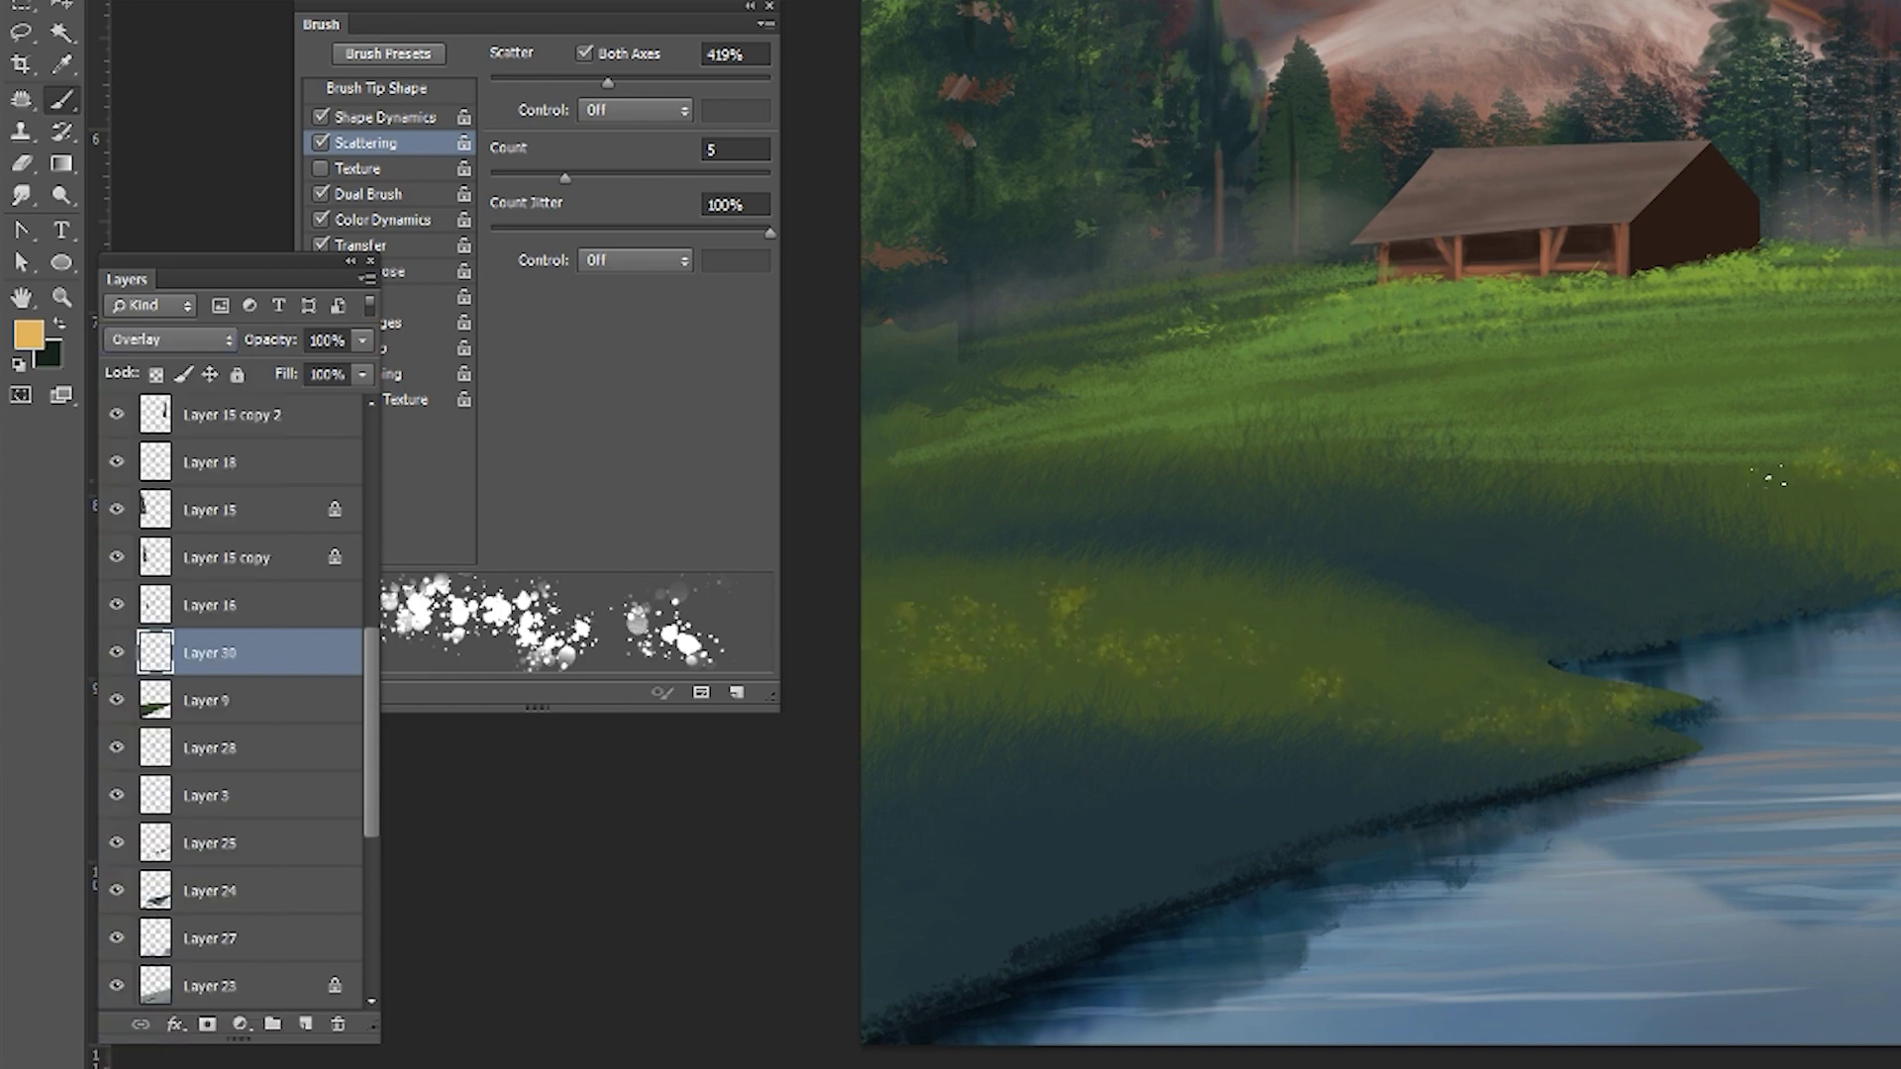
left_click_drag(1747, 354, 1069, 401)
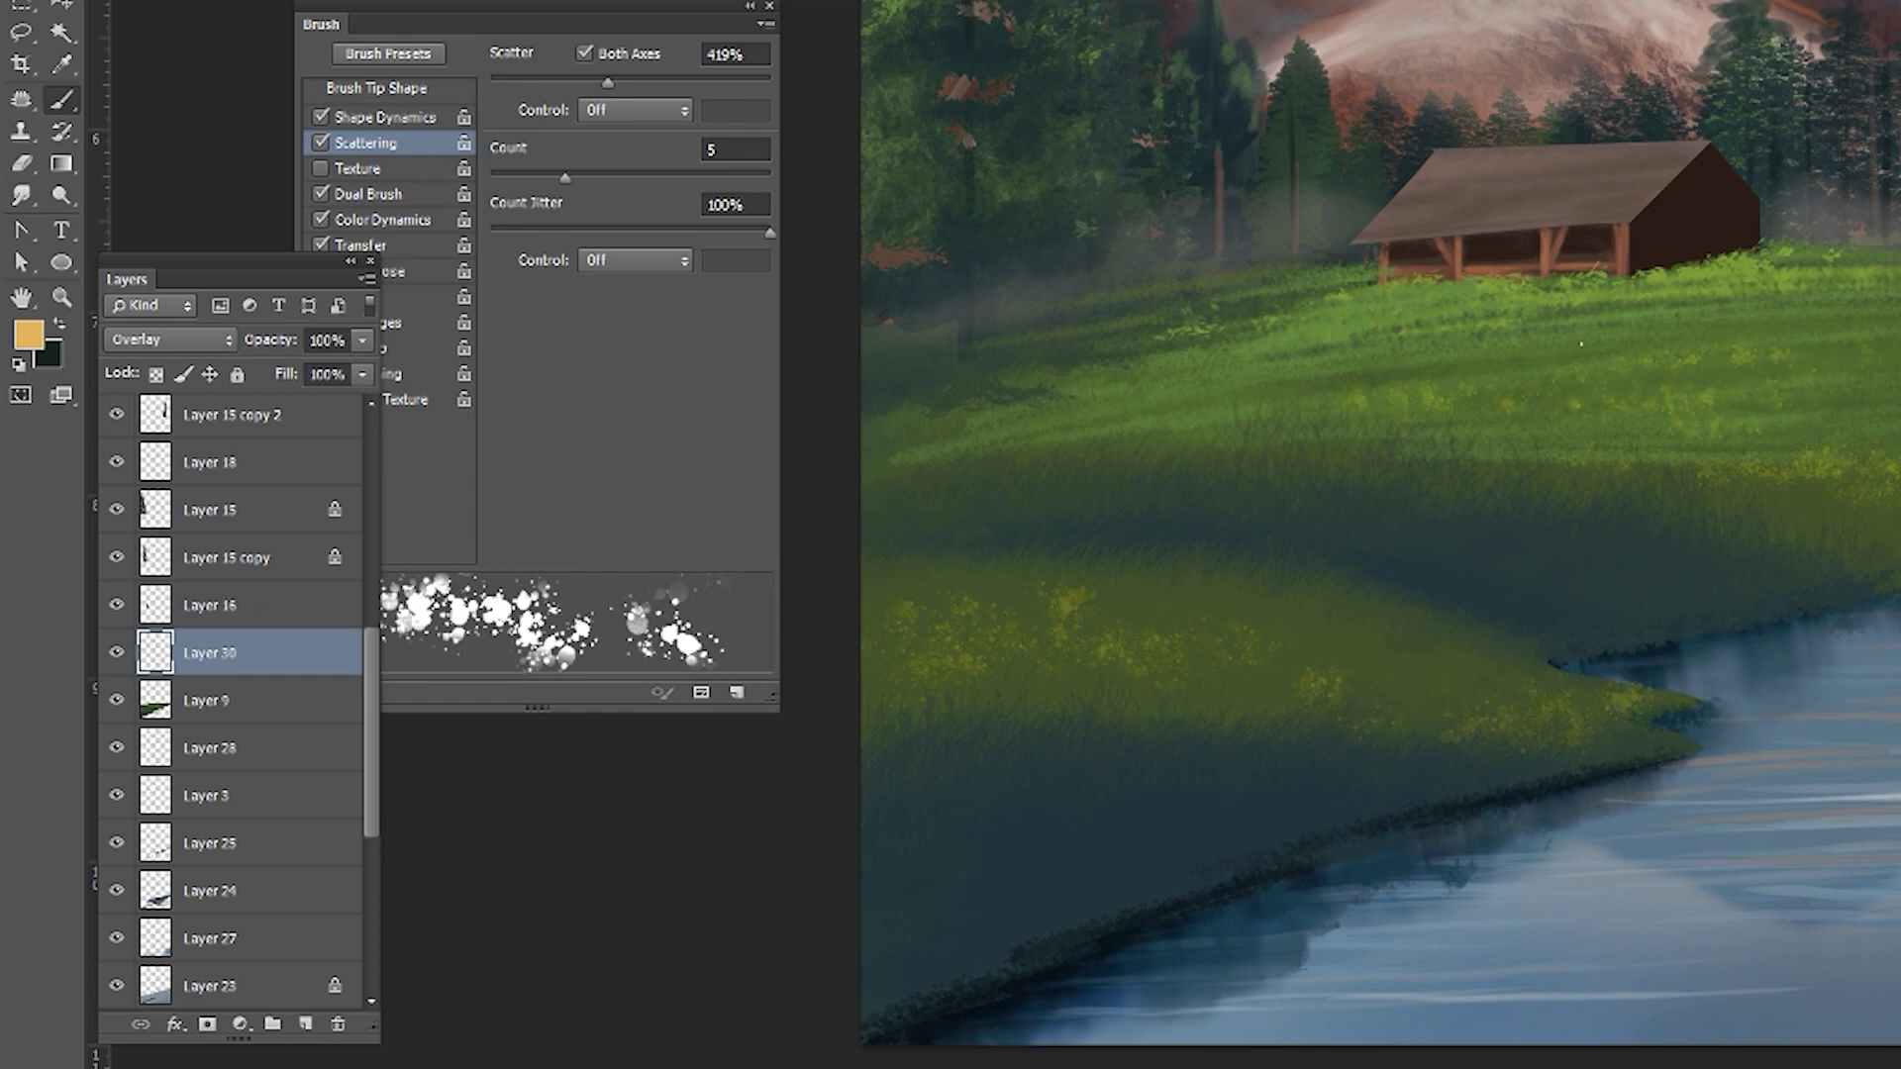
key("ctrl+minus")
left_click_drag(1566, 423, 1757, 430)
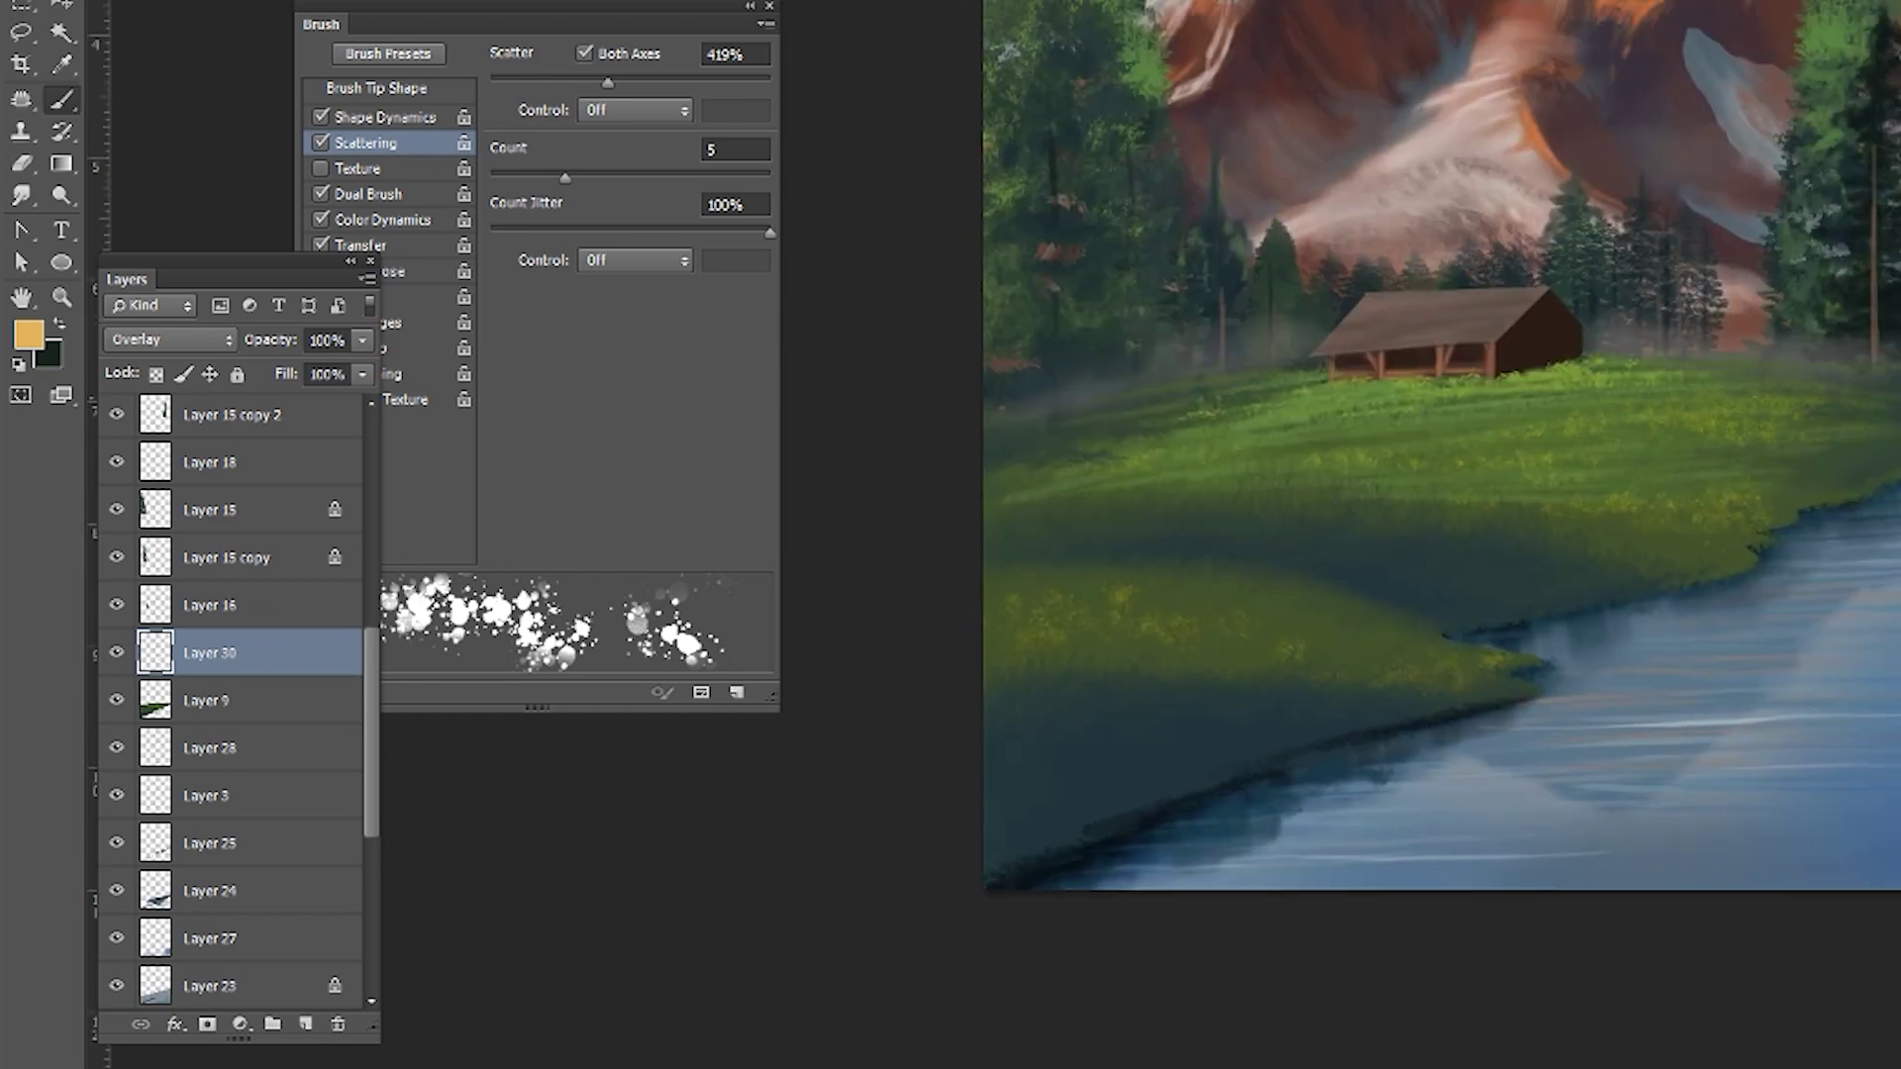
- Switch to a denser leaf scatter brush and a saturated yellow-orange colour
right_click(1595, 908)
scroll(569, 157, "down", 3)
scroll(573, 164, "down", 3)
scroll(572, 165, "down", 5)
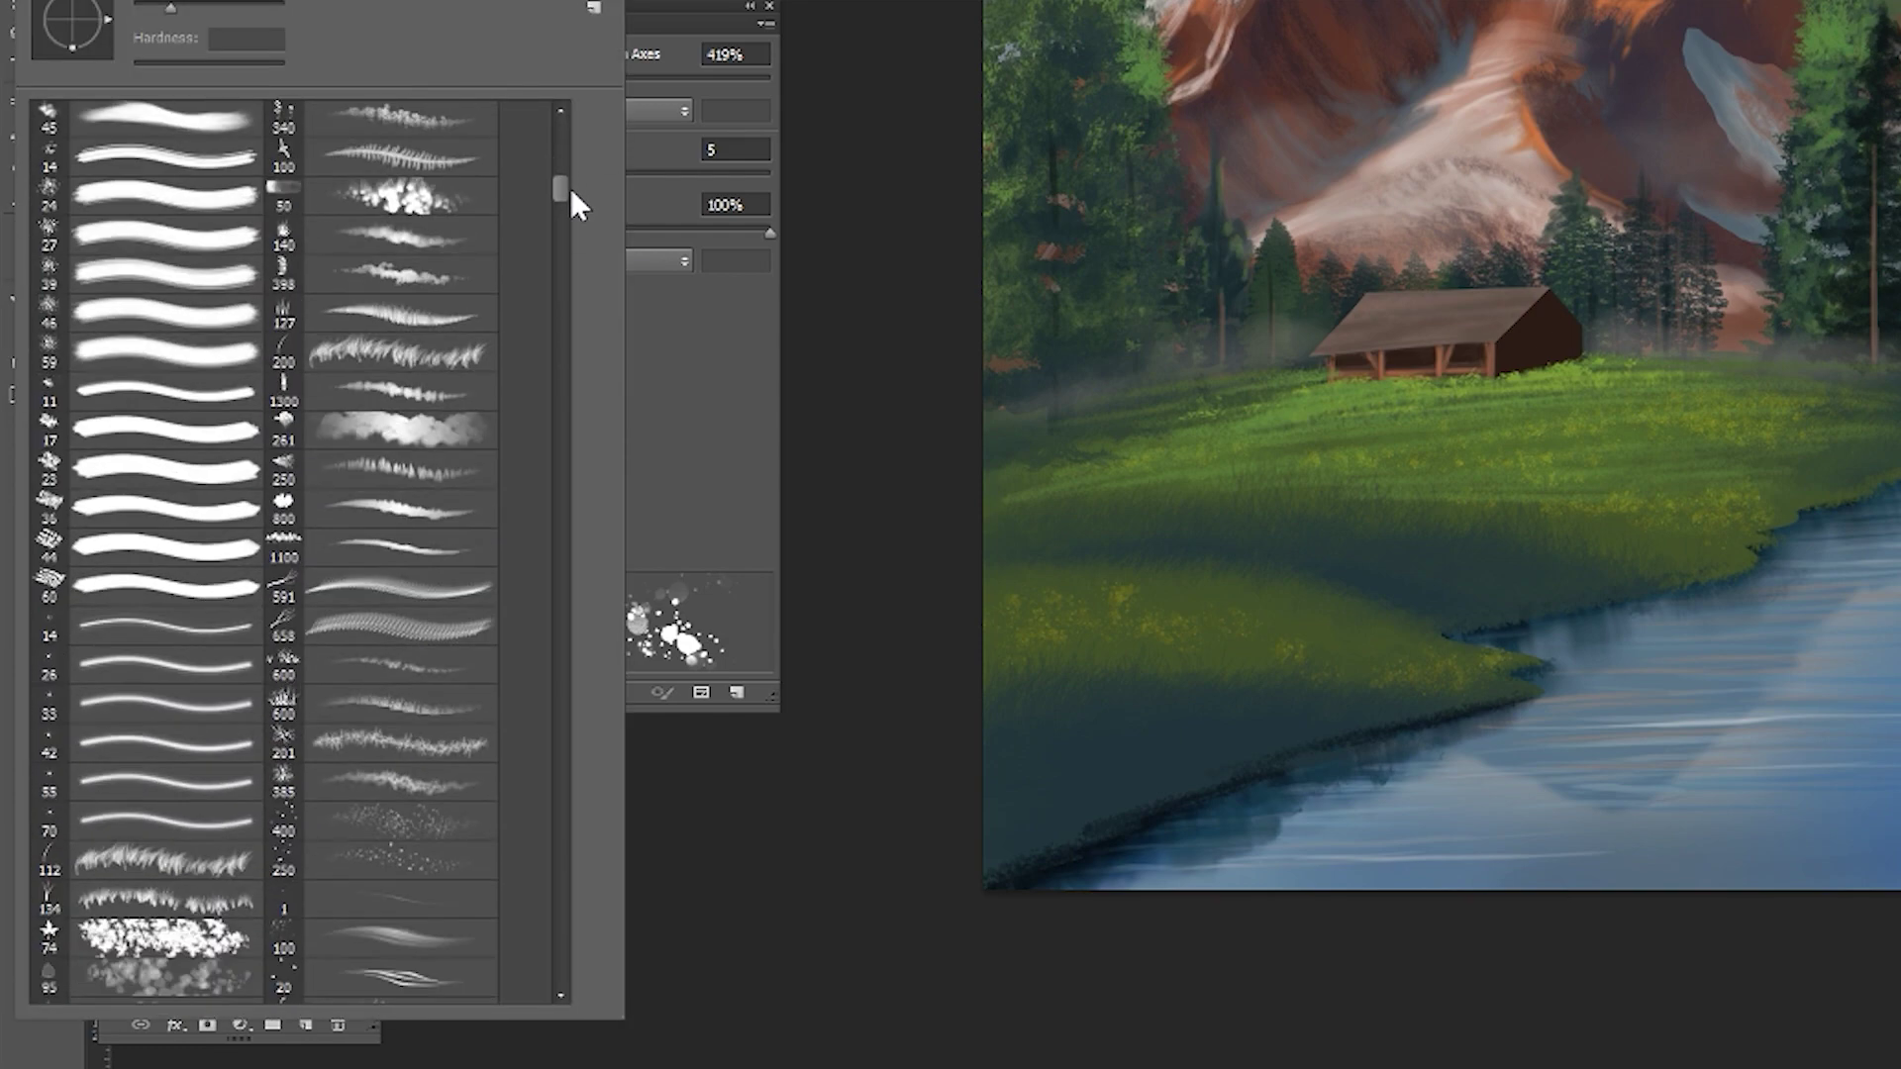
left_click(396, 416)
left_click(1183, 609)
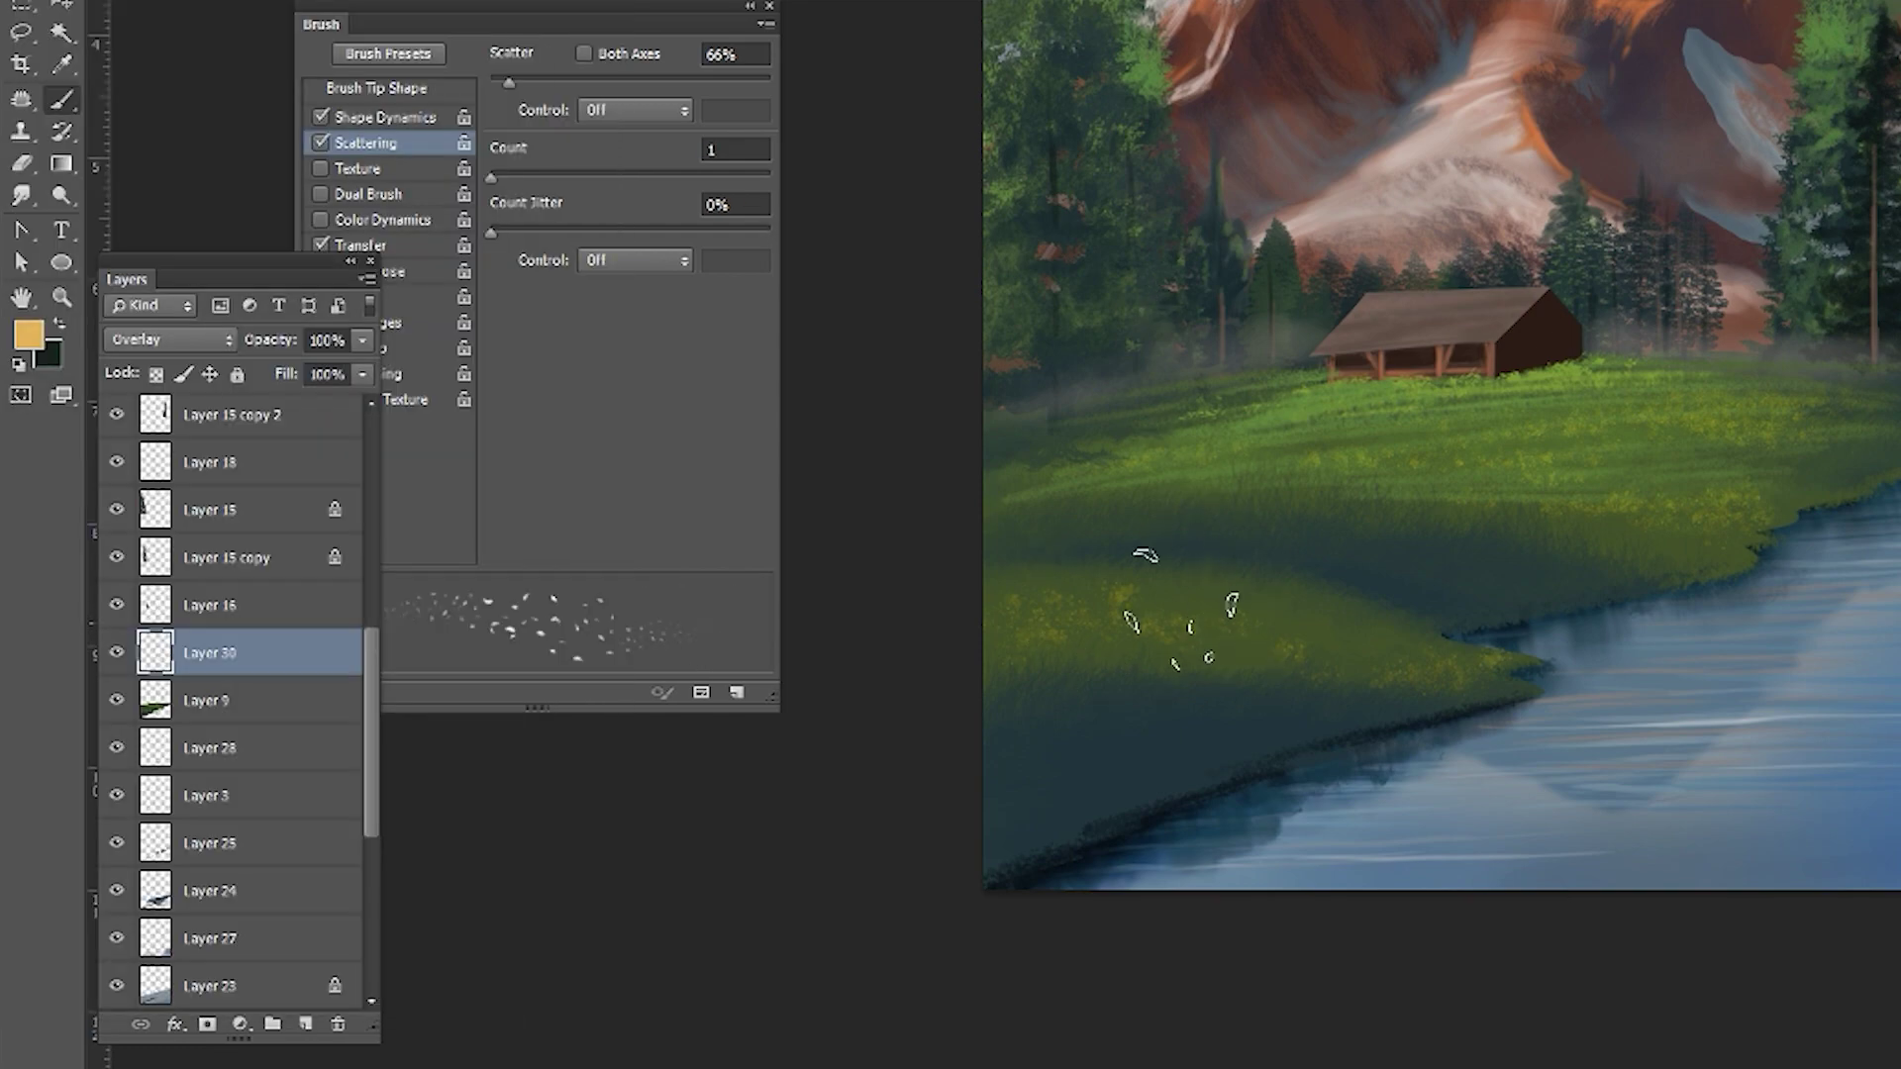
left_click(532, 389)
right_click(1264, 606)
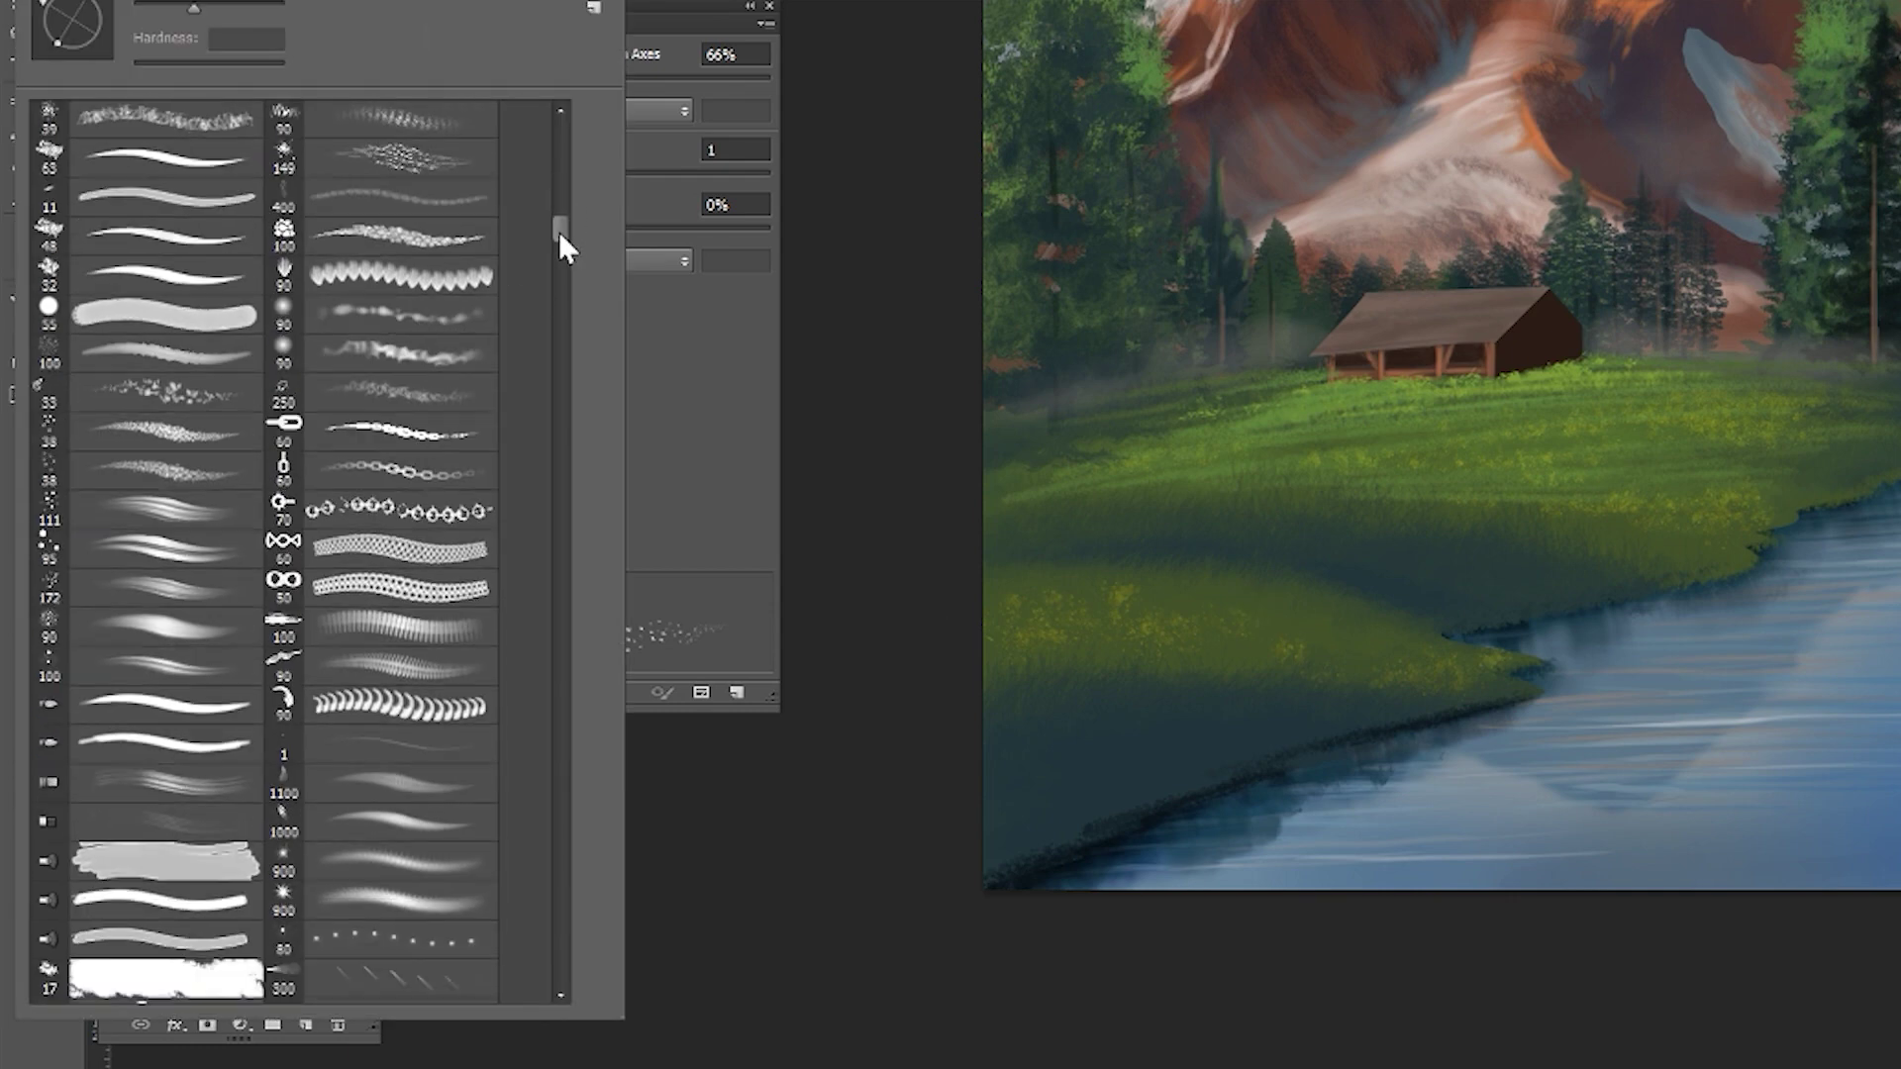
scroll(558, 230, "down", 3)
double_click(396, 693)
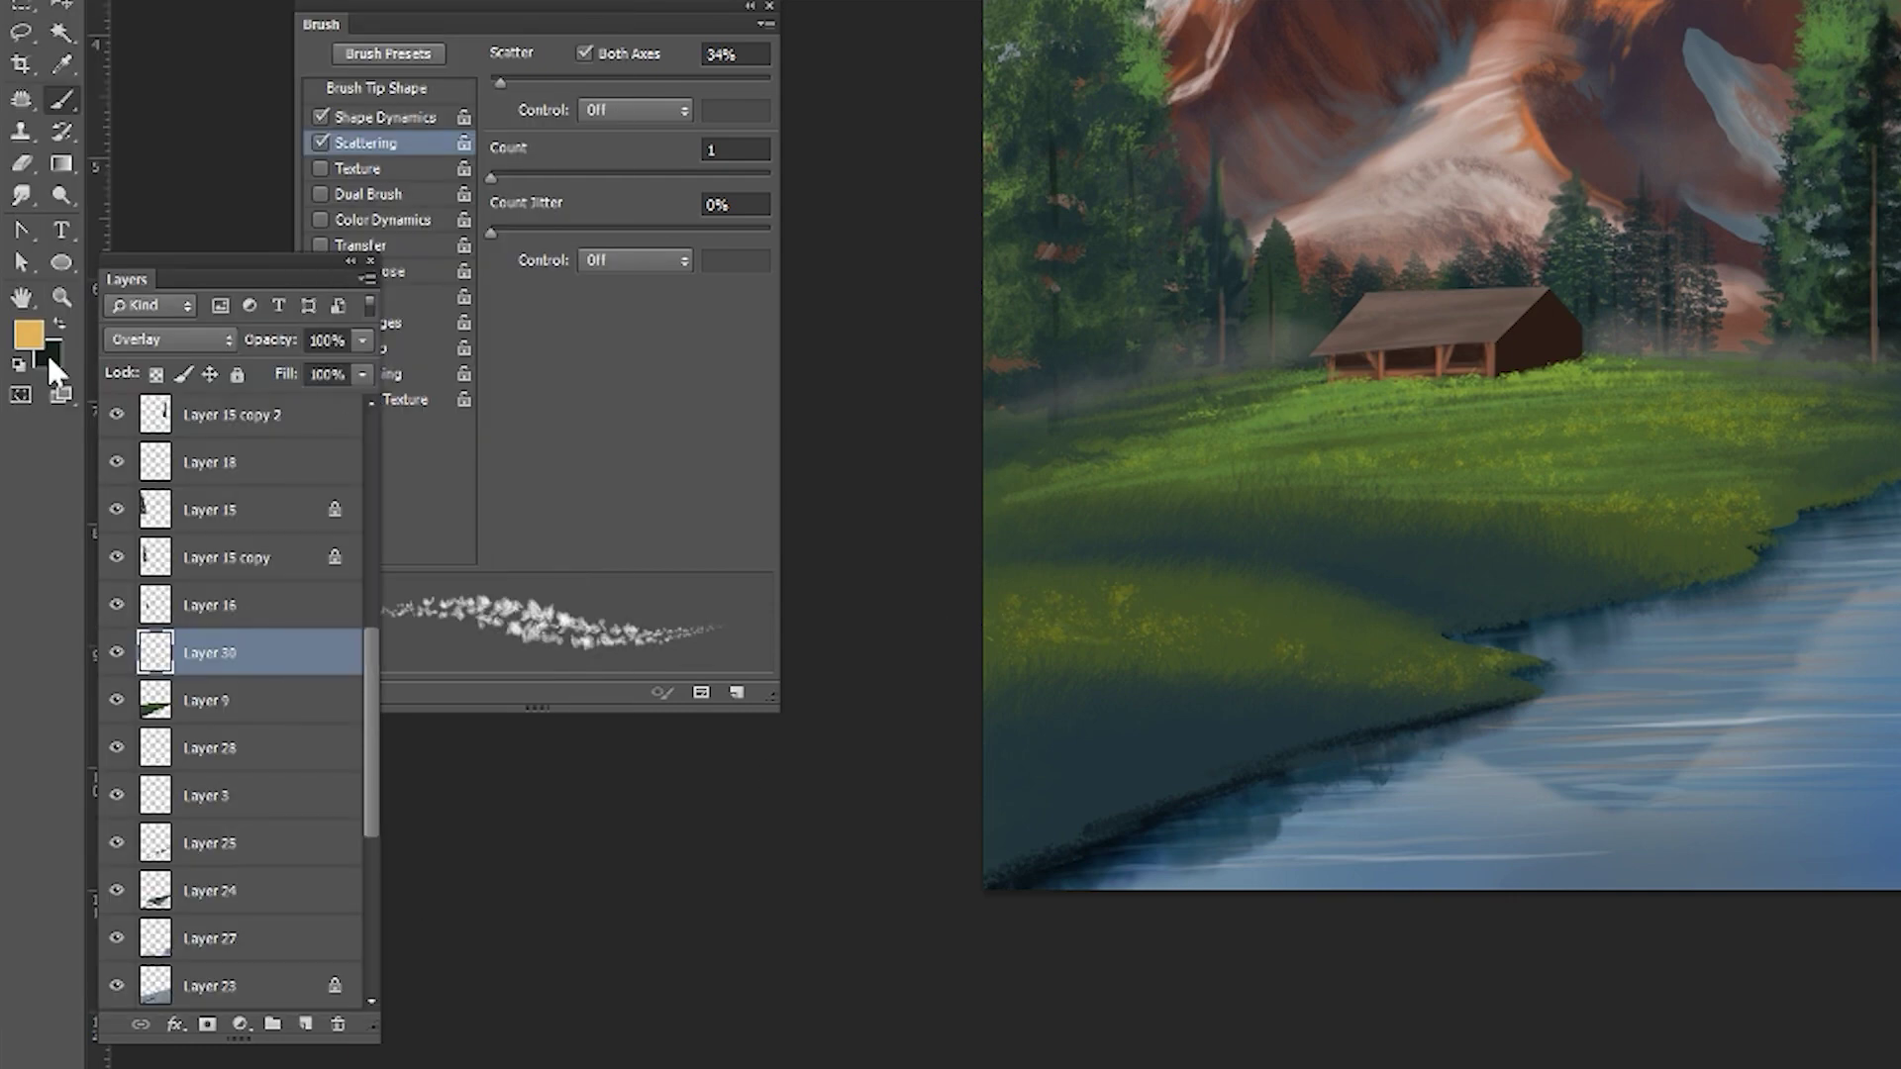
left_click(27, 334)
left_click(1818, 208)
key("Return")
- On a new layer, paint yellow flower flecks on the meadow, then fit the painting in view
key("ctrl+shift+alt+n")
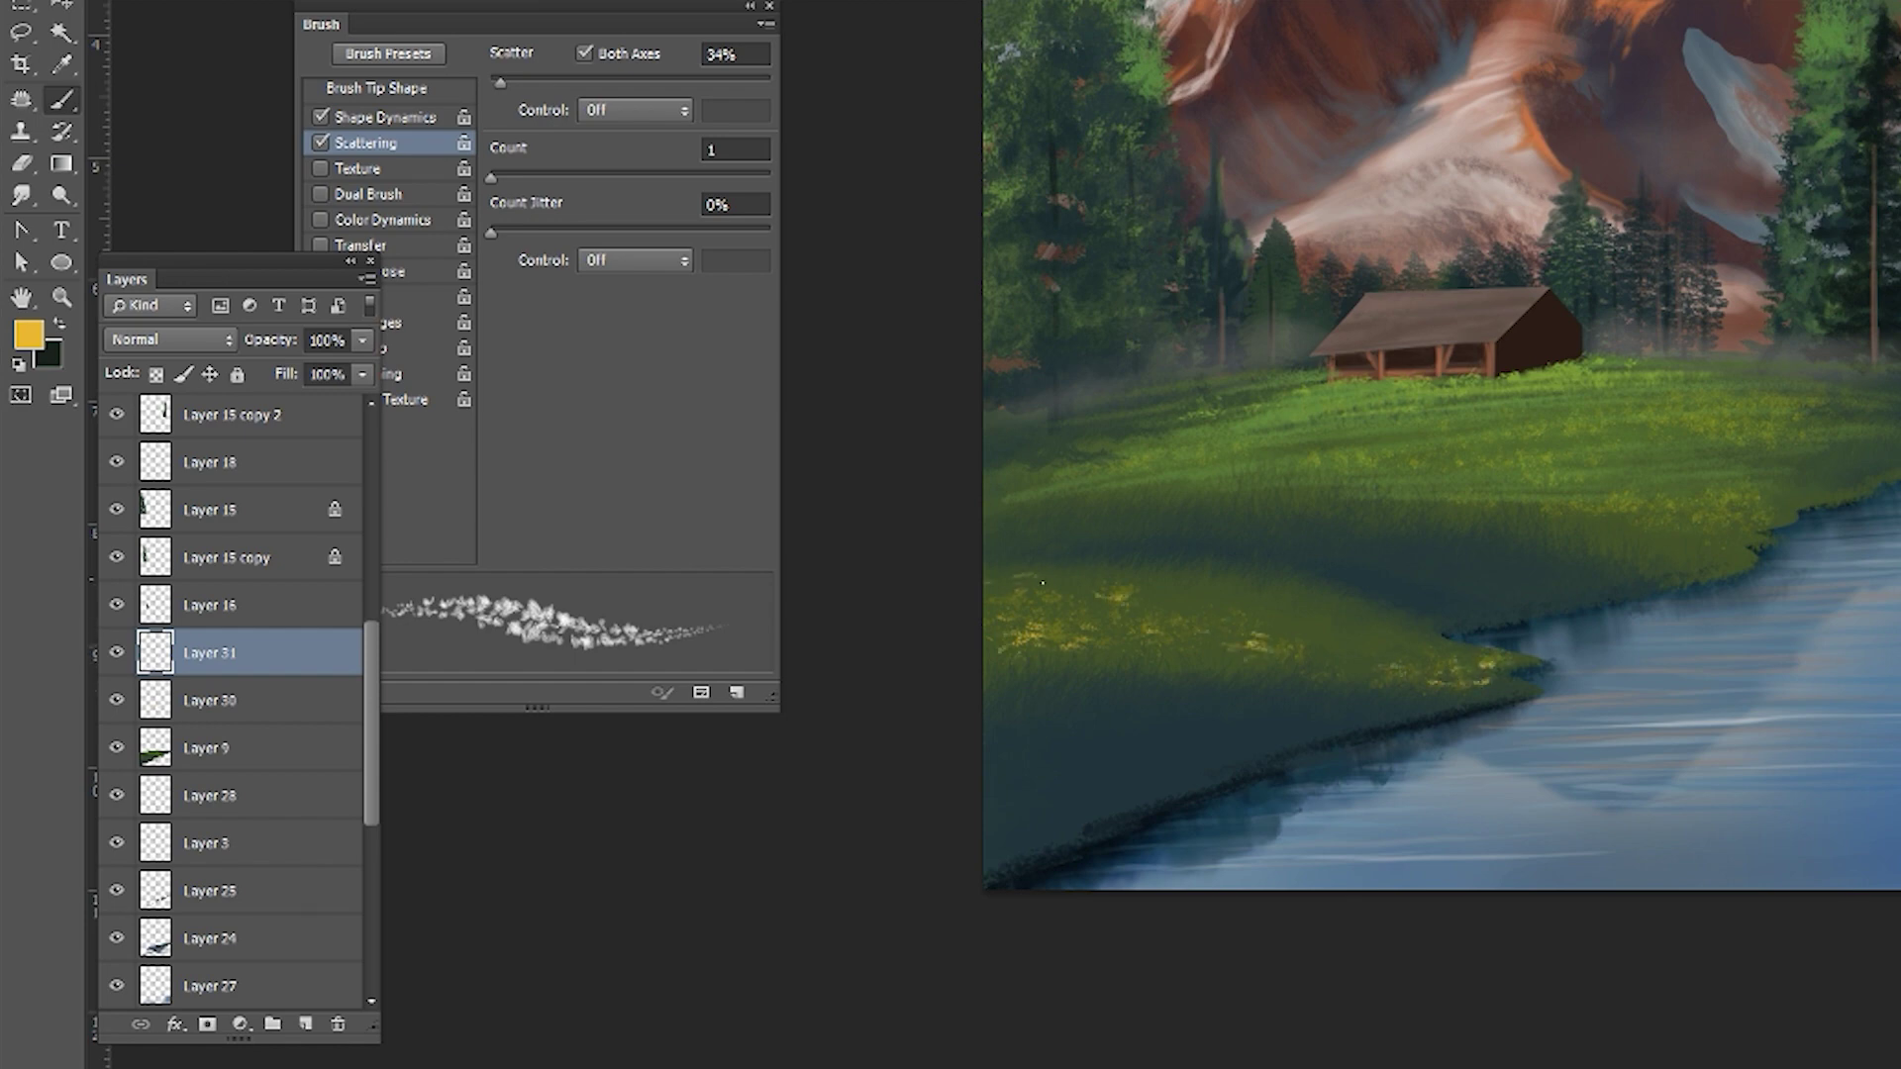
left_click_drag(1577, 463, 1508, 464)
left_click_drag(1580, 498, 1679, 500)
key("v")
key("ctrl+0")
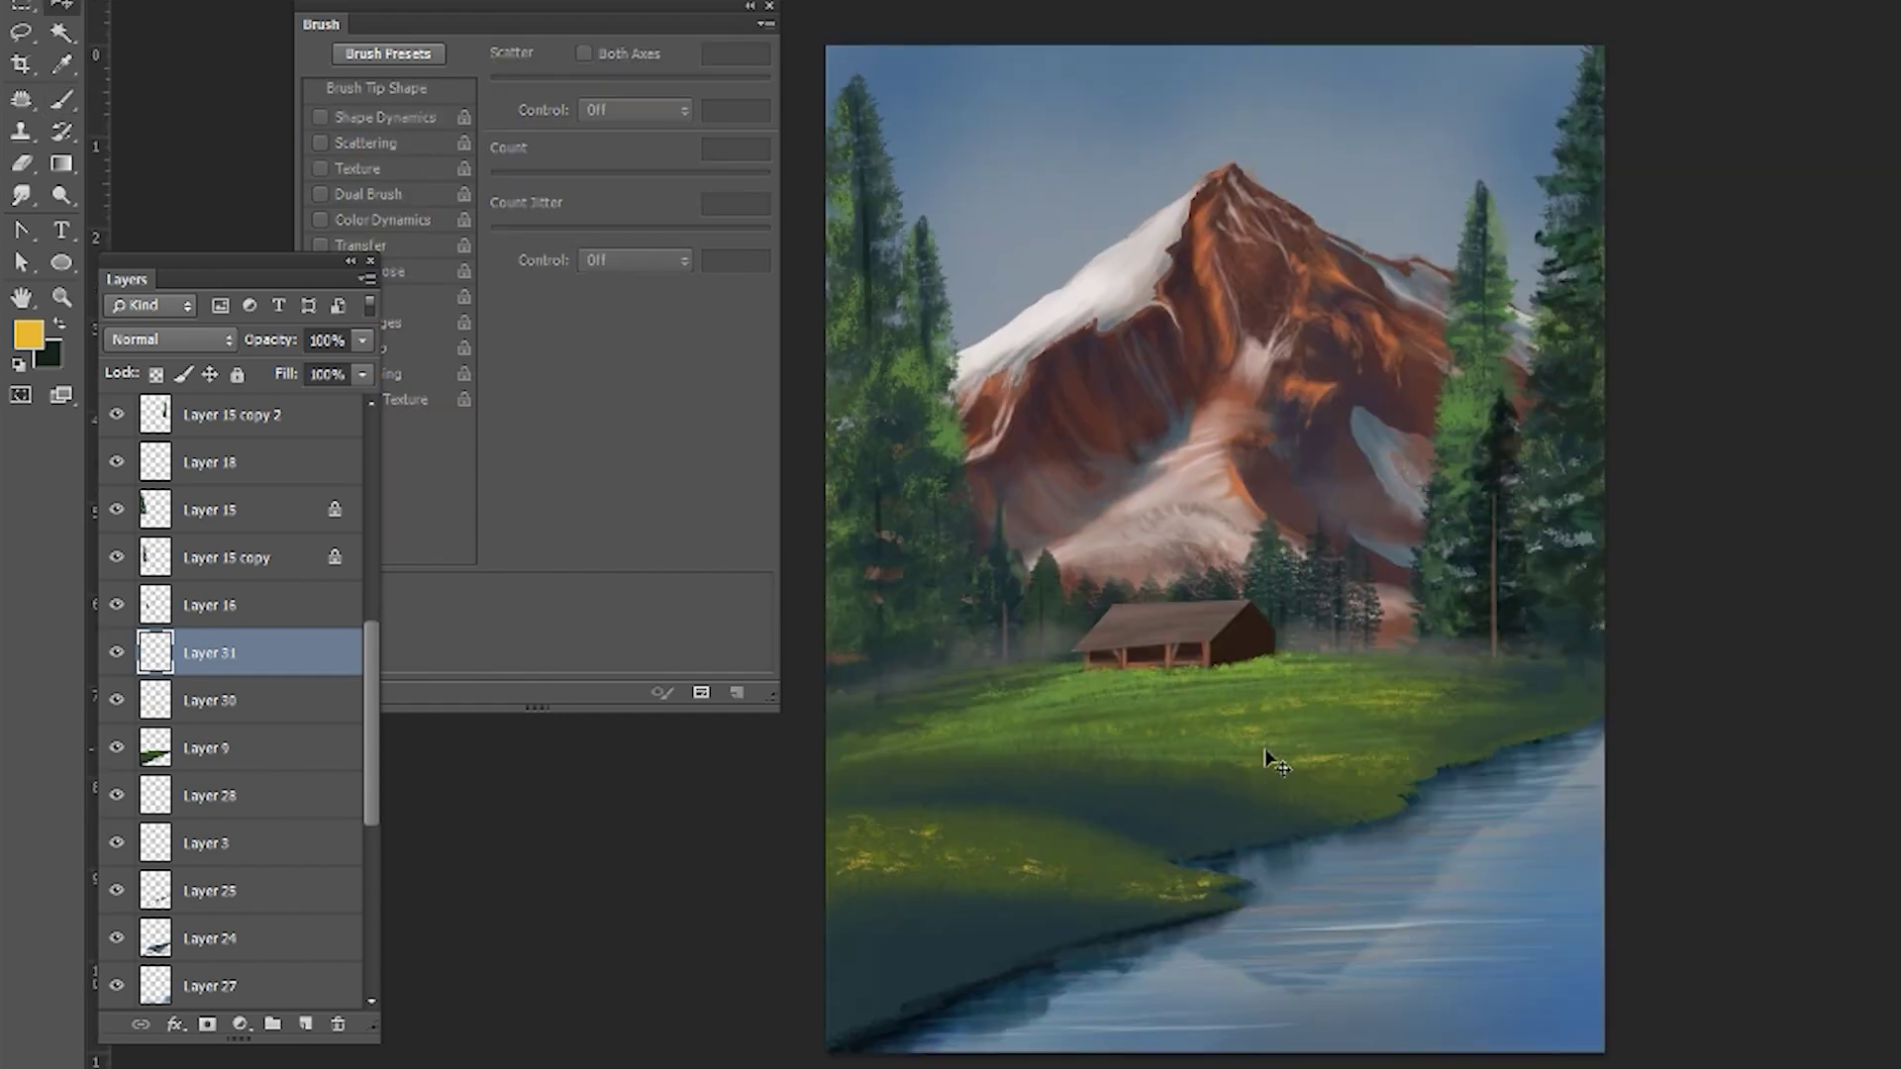
- Pick a brown colour and a scattered texture brush for the cabin roof
key("b")
left_click(28, 335)
left_click(1713, 274)
key("Return")
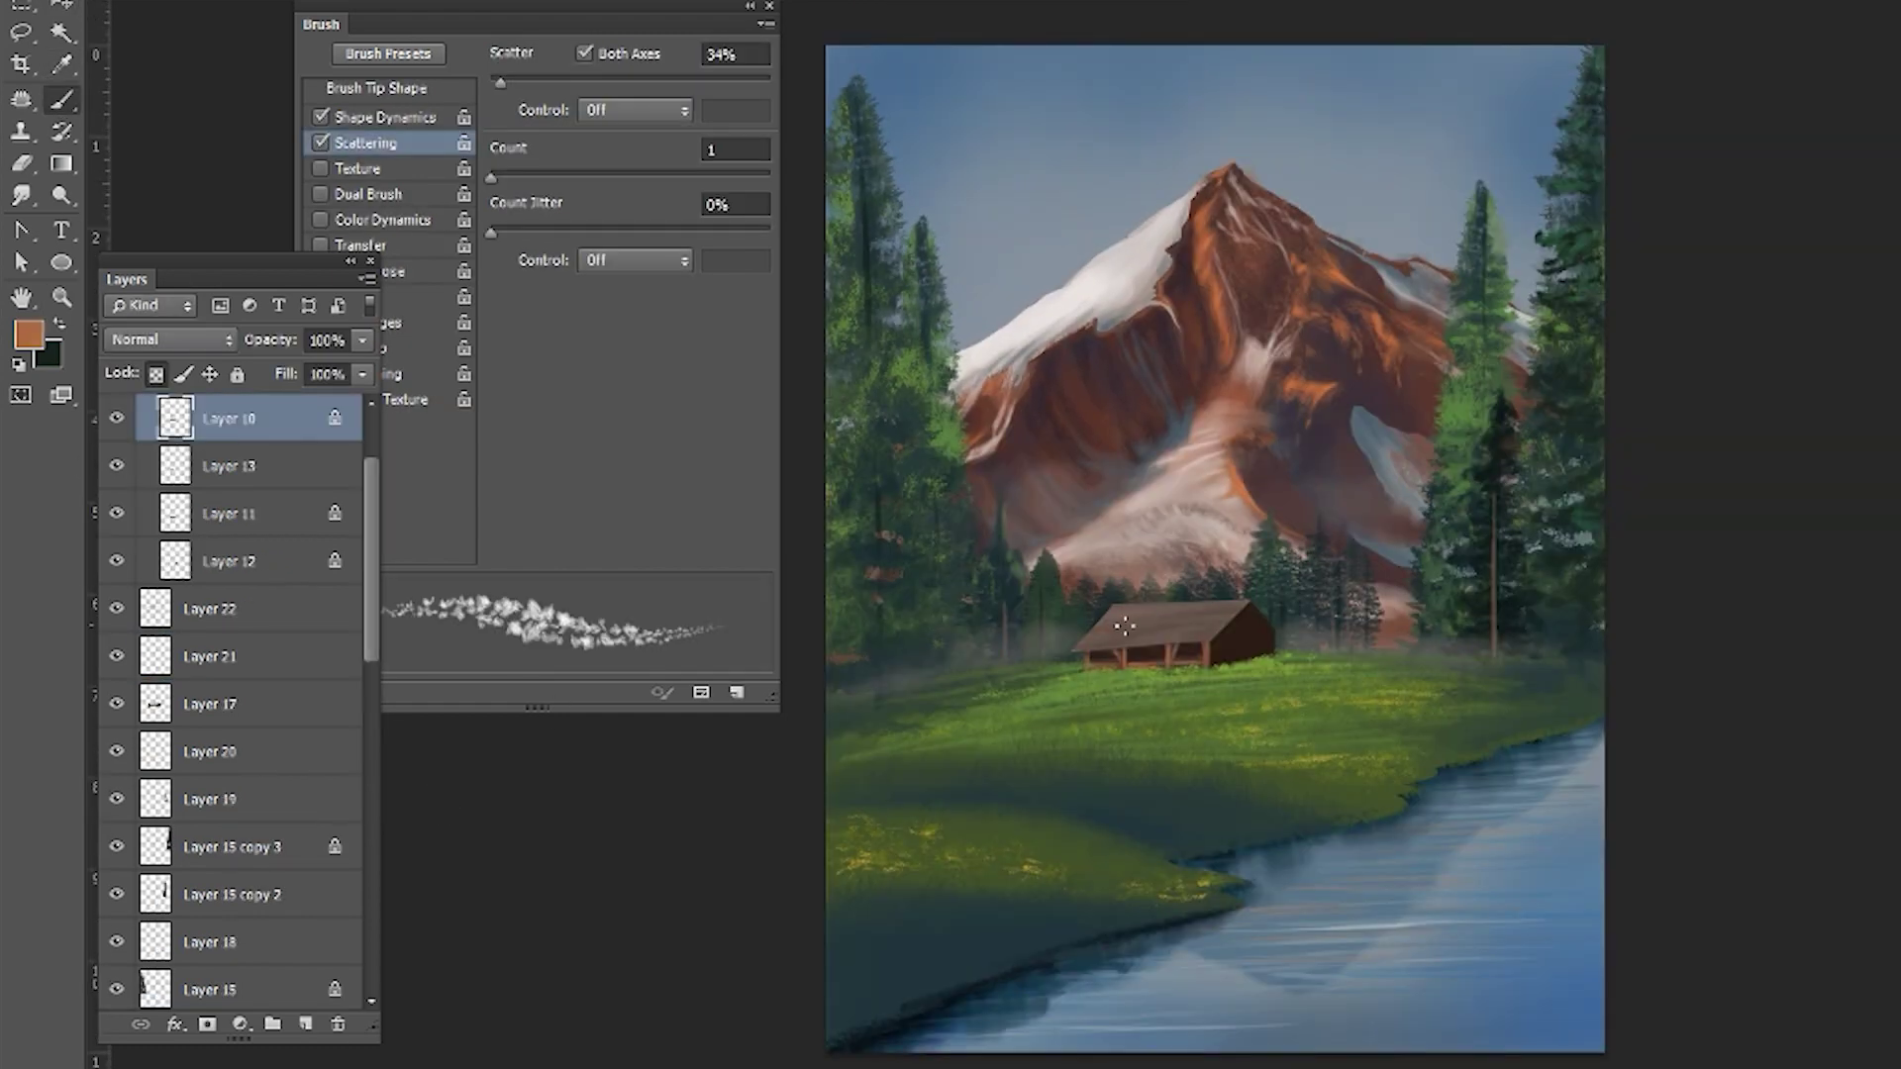
left_click(247, 377)
key("Return")
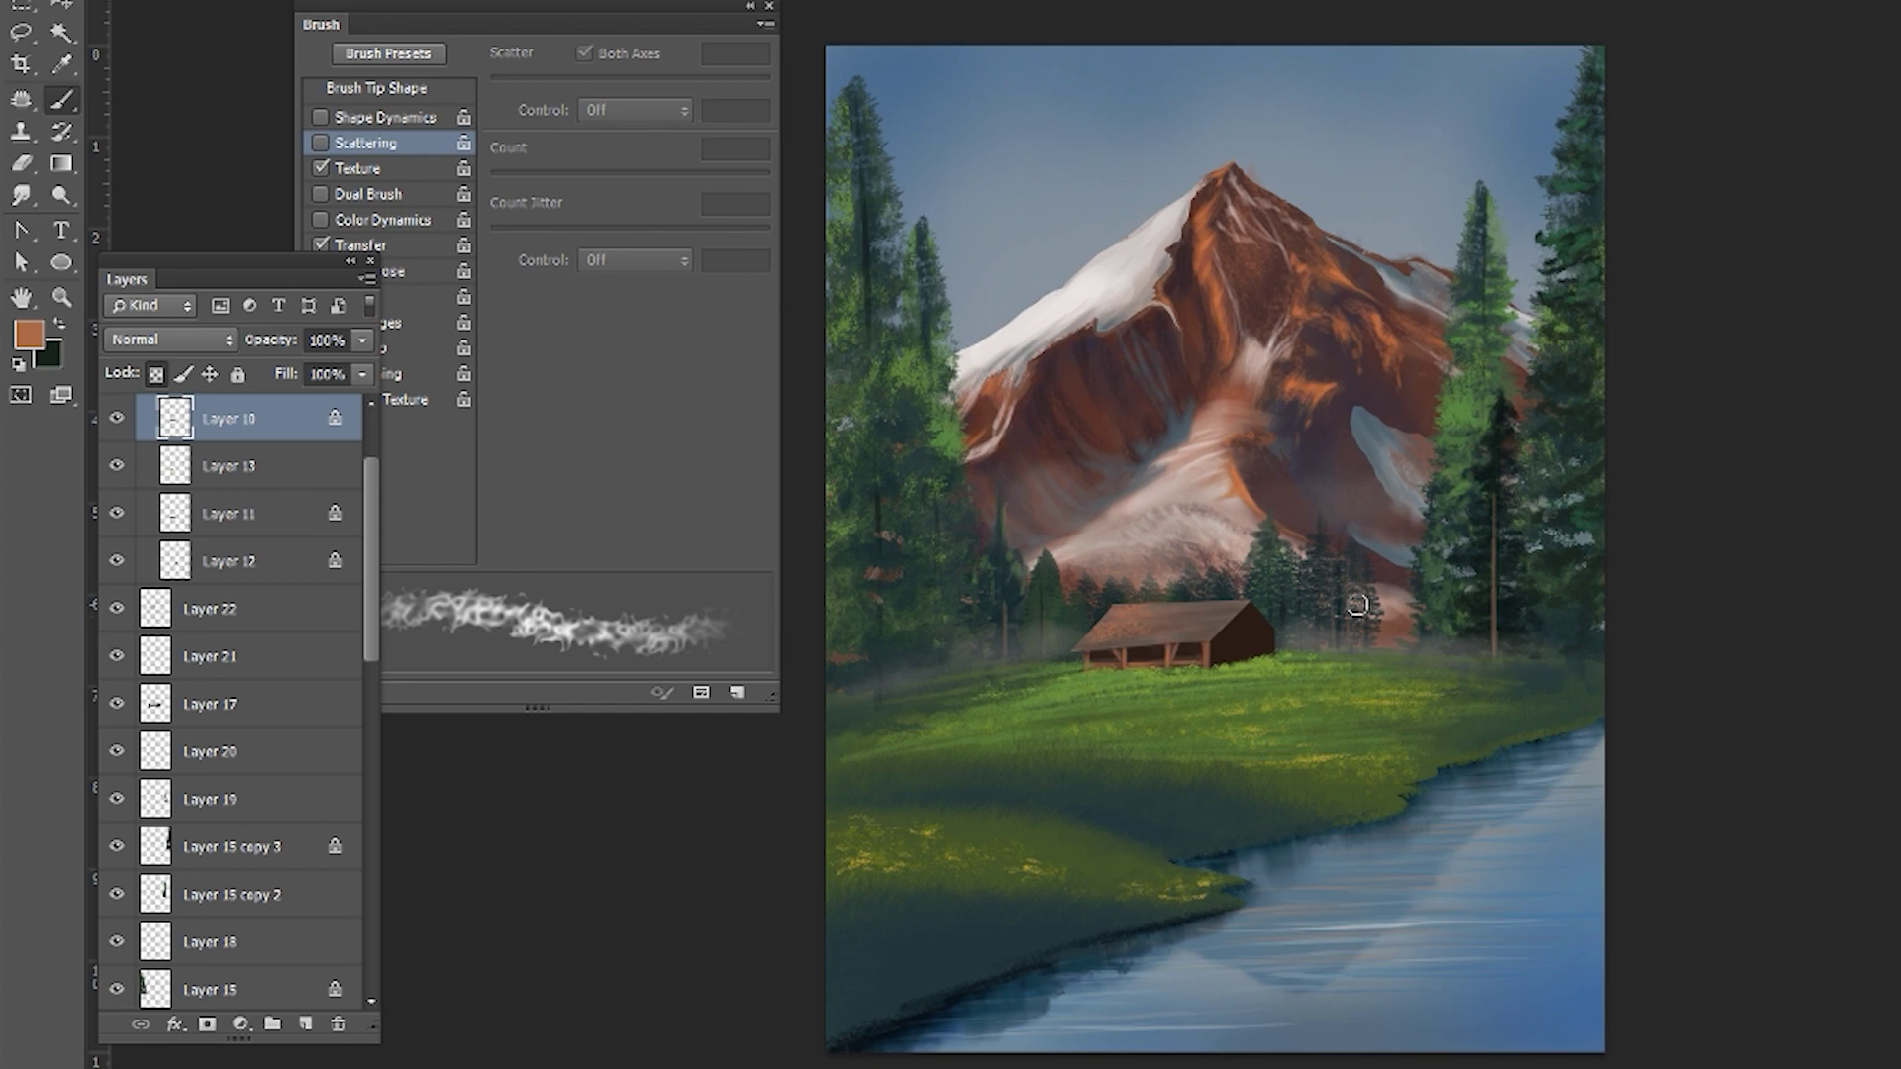
- Switch to a lighter orange-tan and add a new empty layer at the bottom of the stack
left_click(28, 335)
left_click(1761, 247)
key("Return")
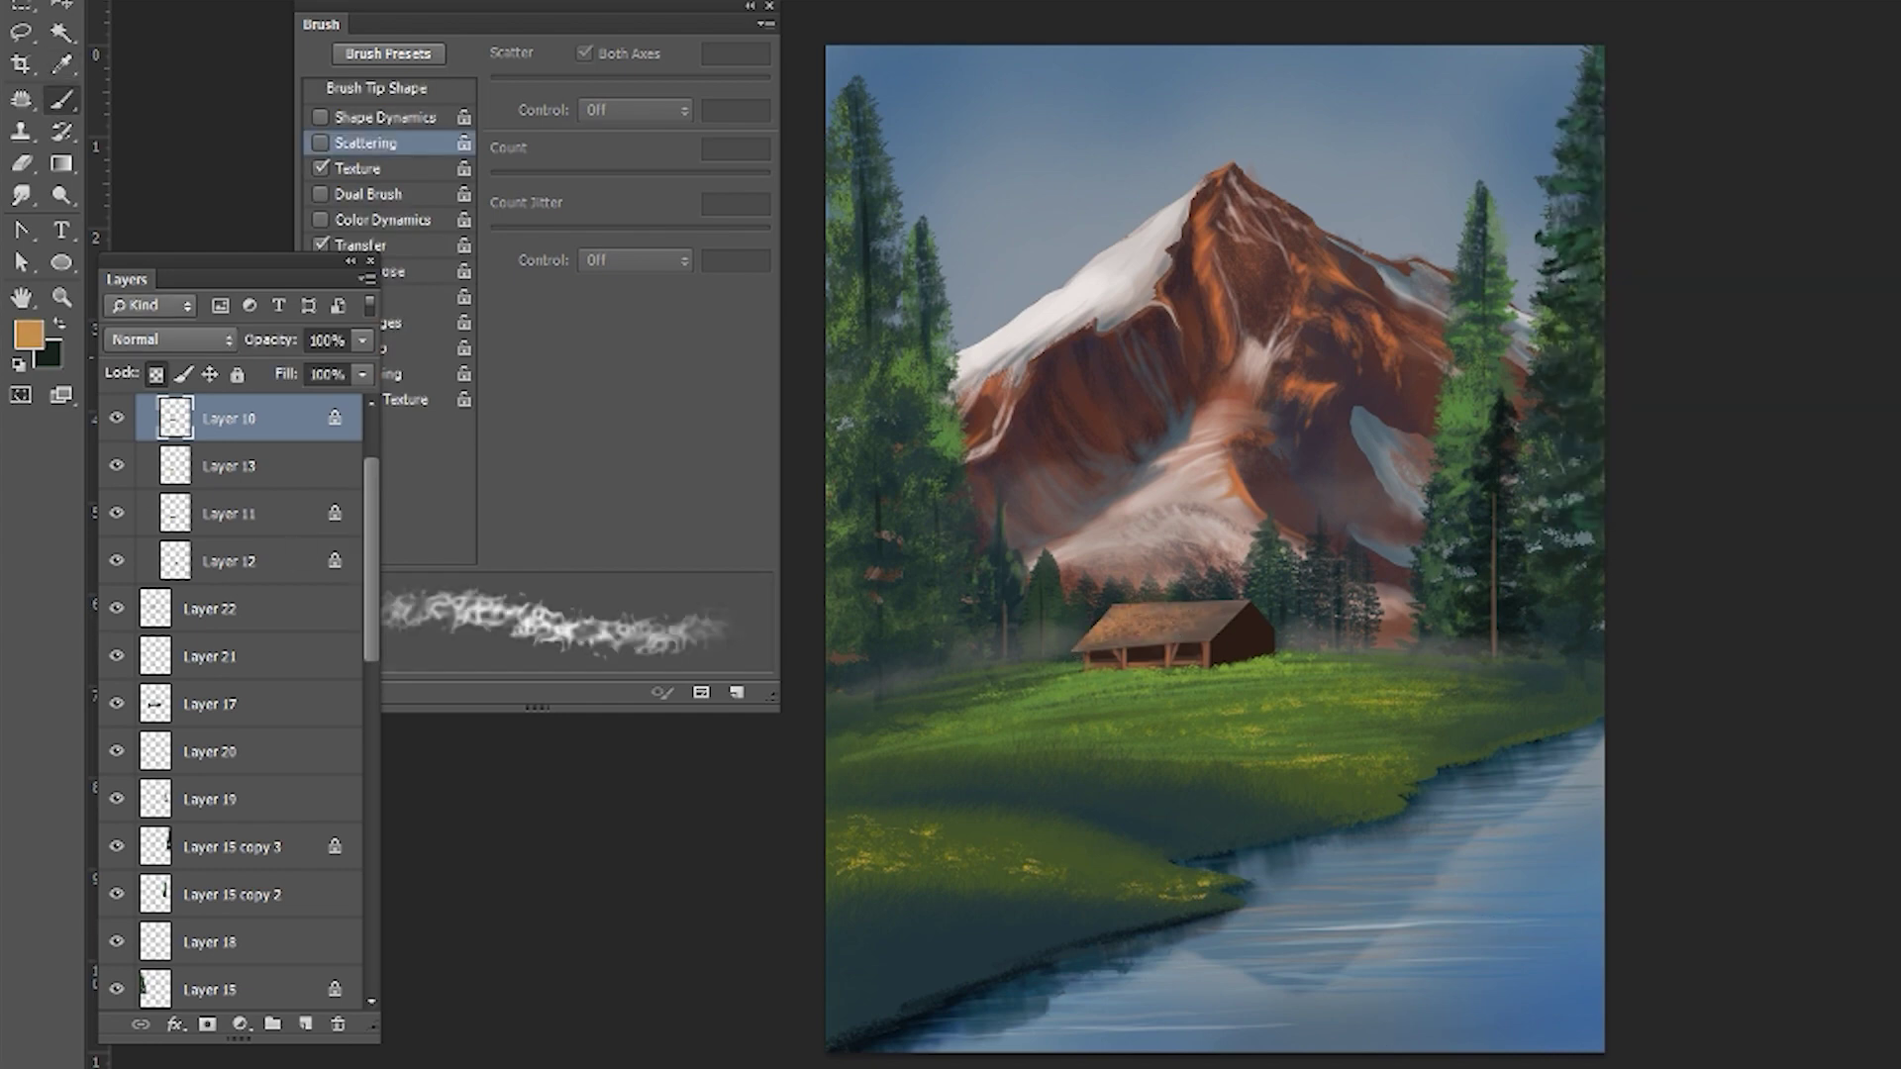
key("ctrl+shift+alt+n")
key("ctrl+shift+bracketleft")
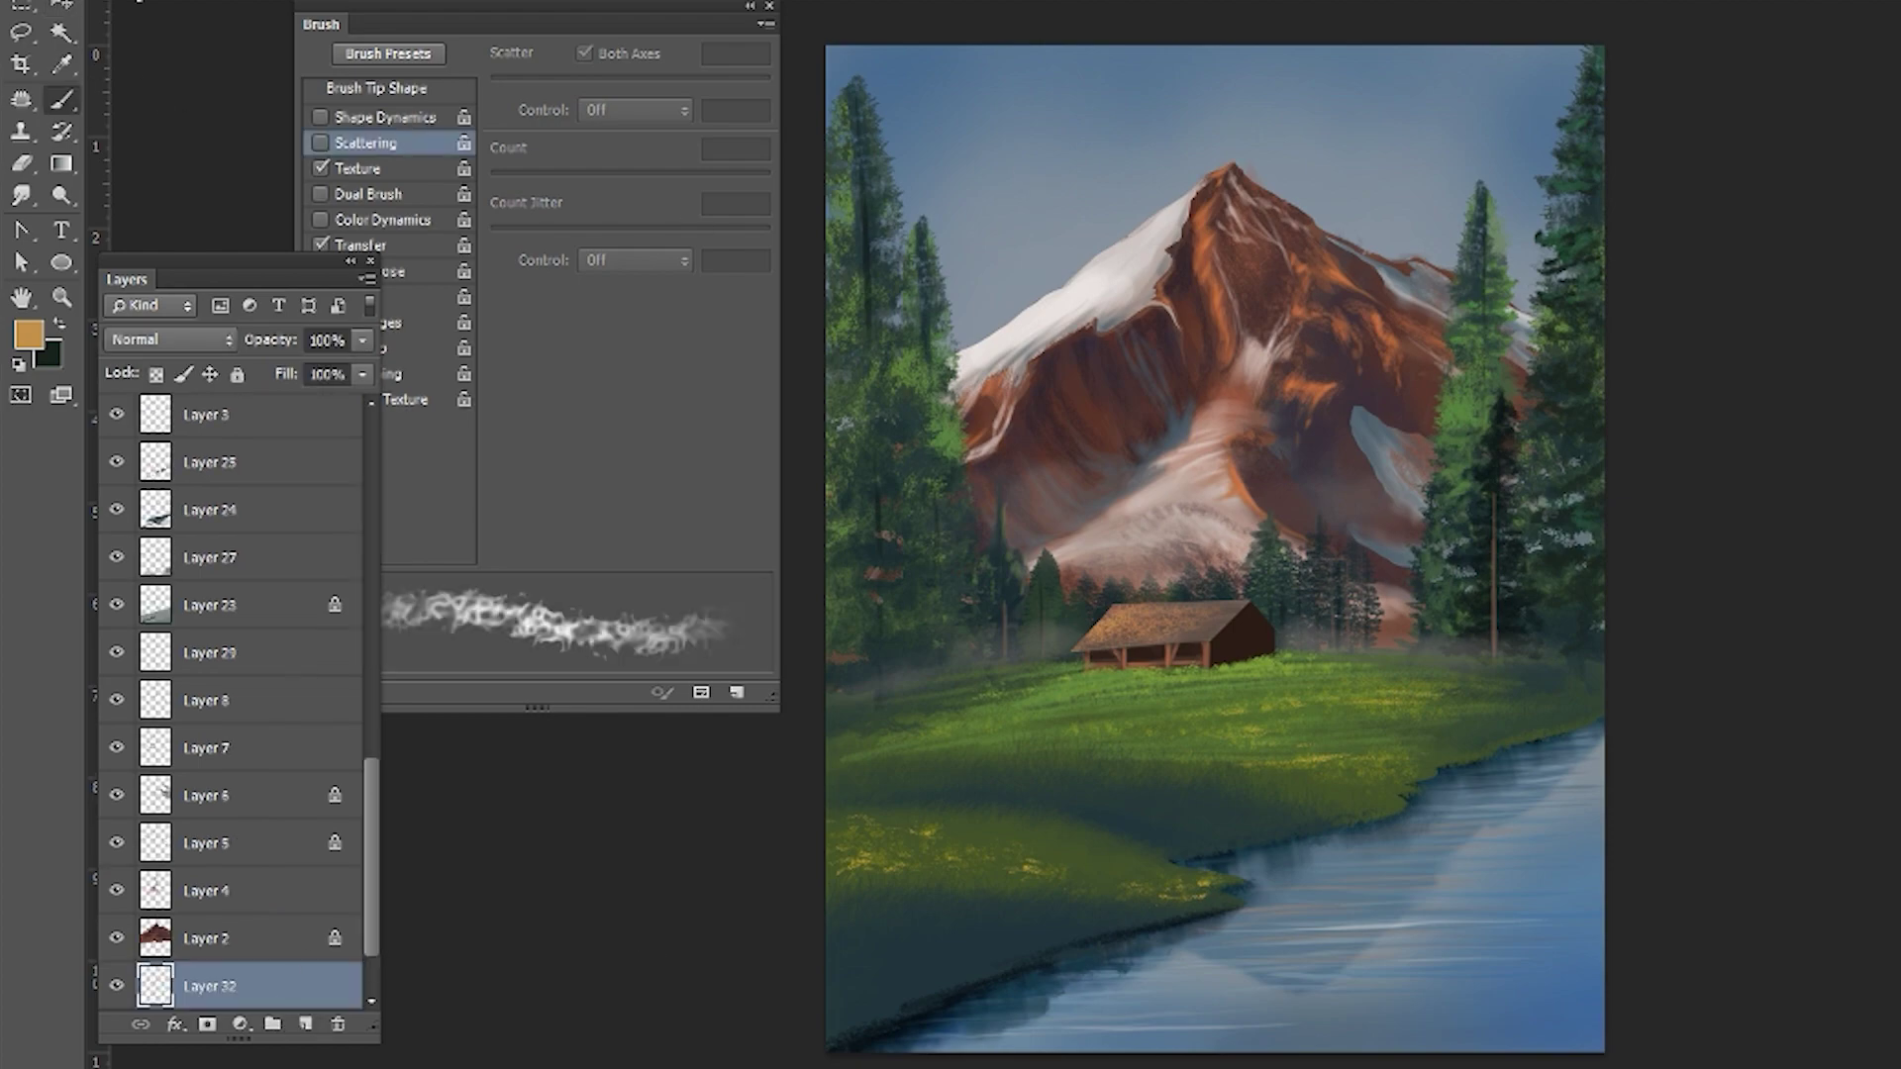
- Paint a soft orange-tan glow left of the peak on Layer 32 using cloud brushes
left_click_drag(561, 253, 573, 556)
double_click(175, 573)
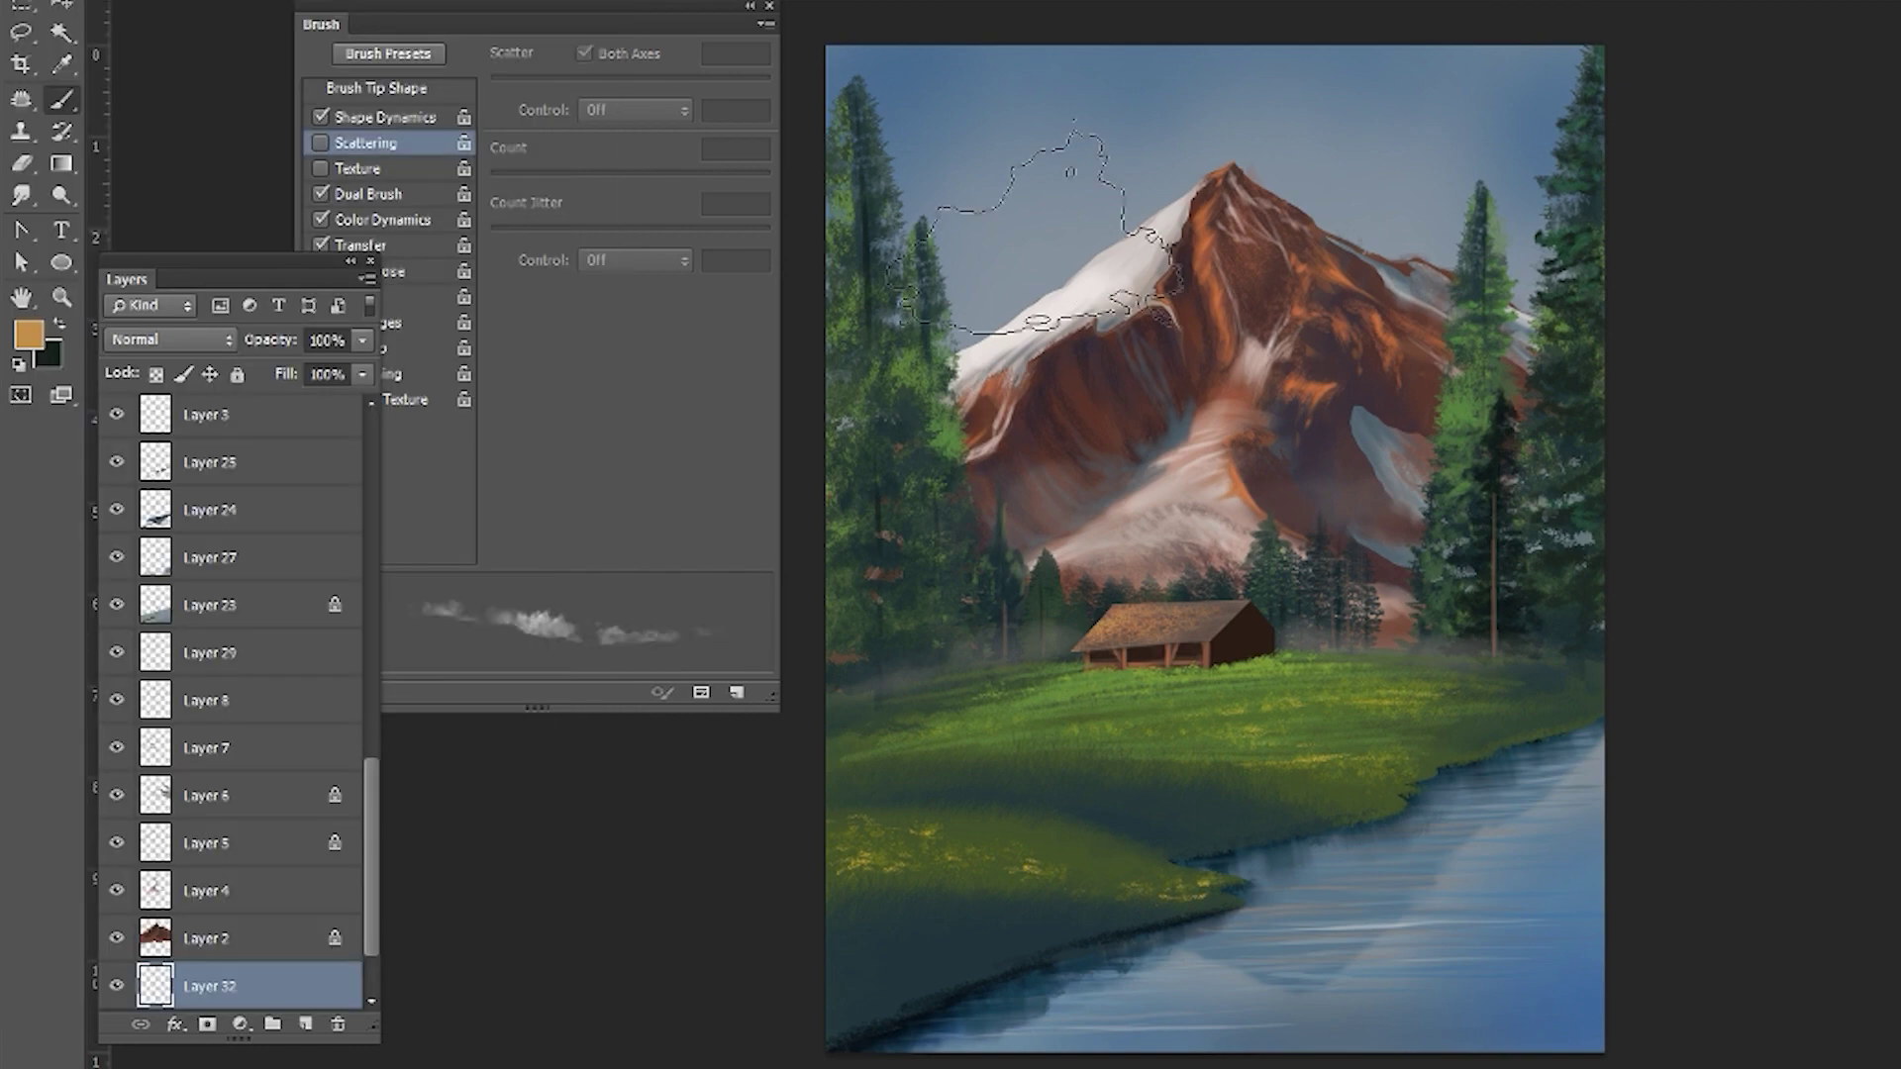
left_click_drag(1040, 228, 951, 287)
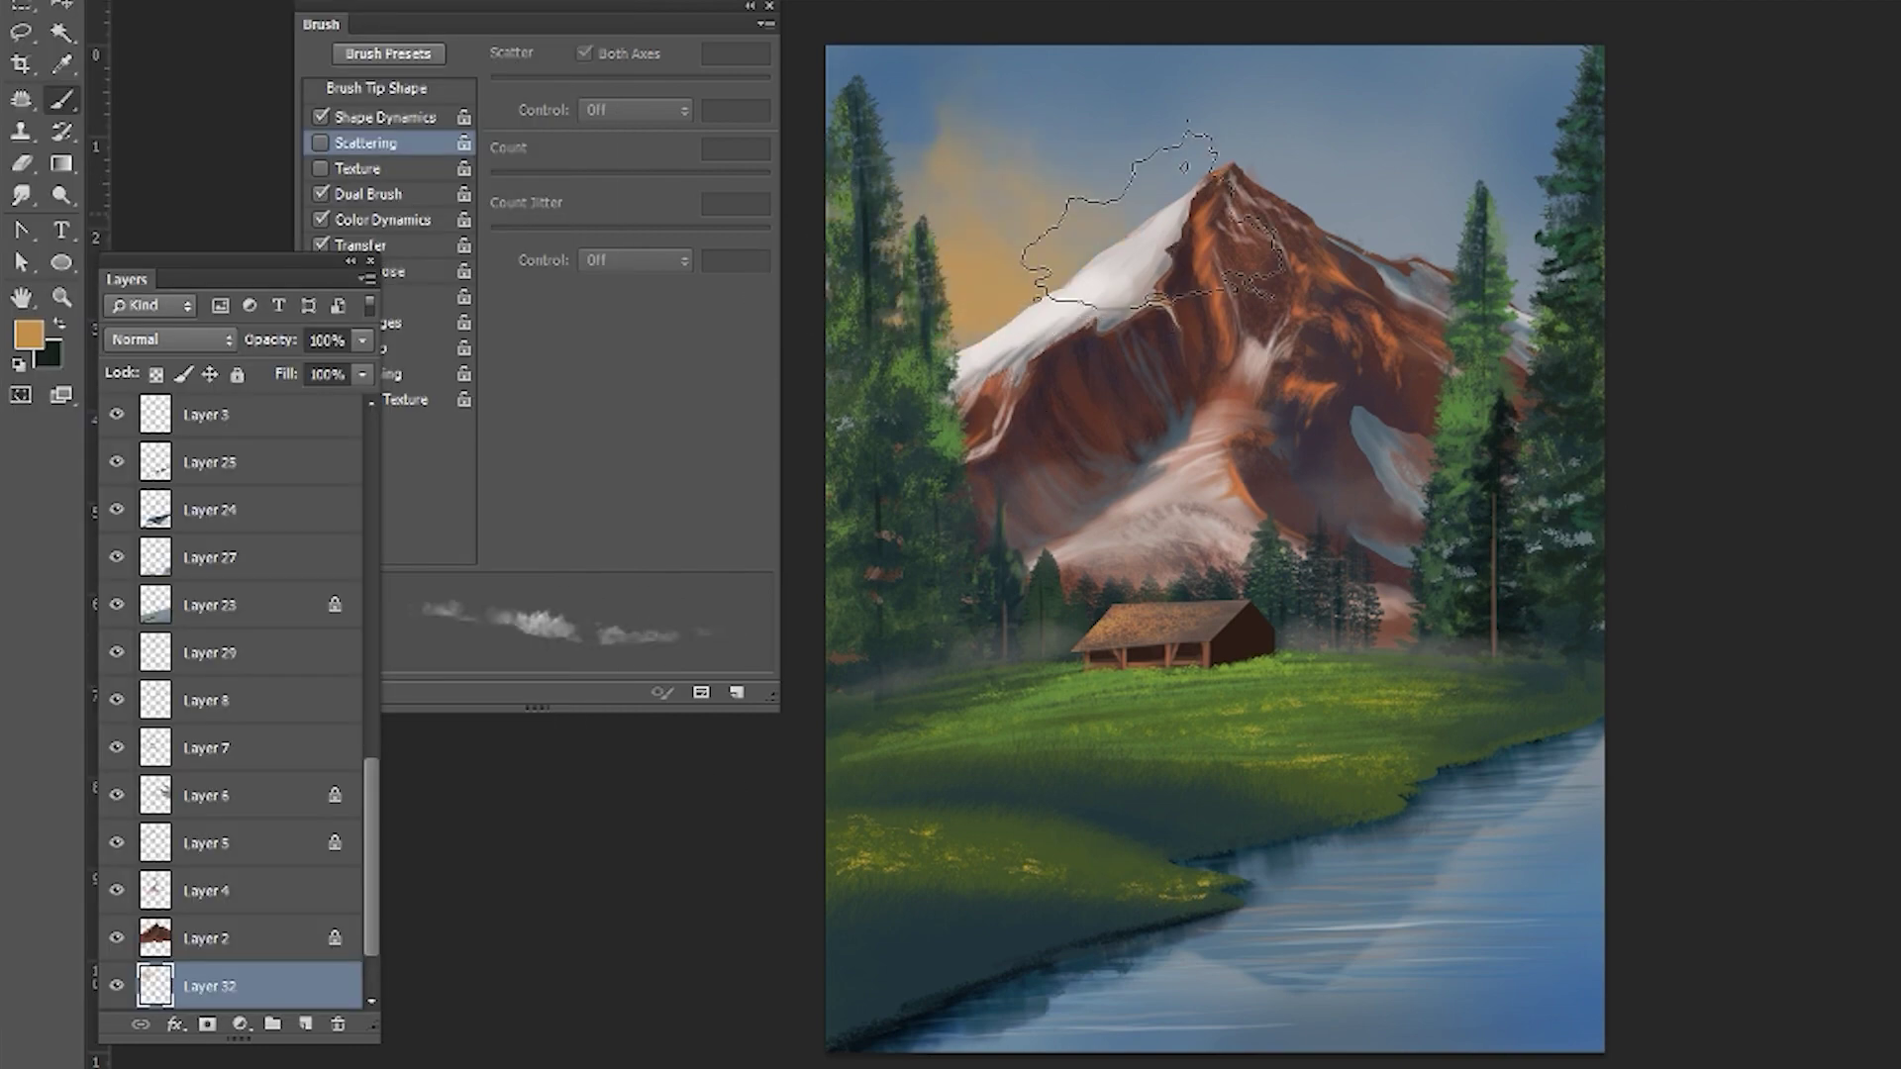
left_click(74, 5)
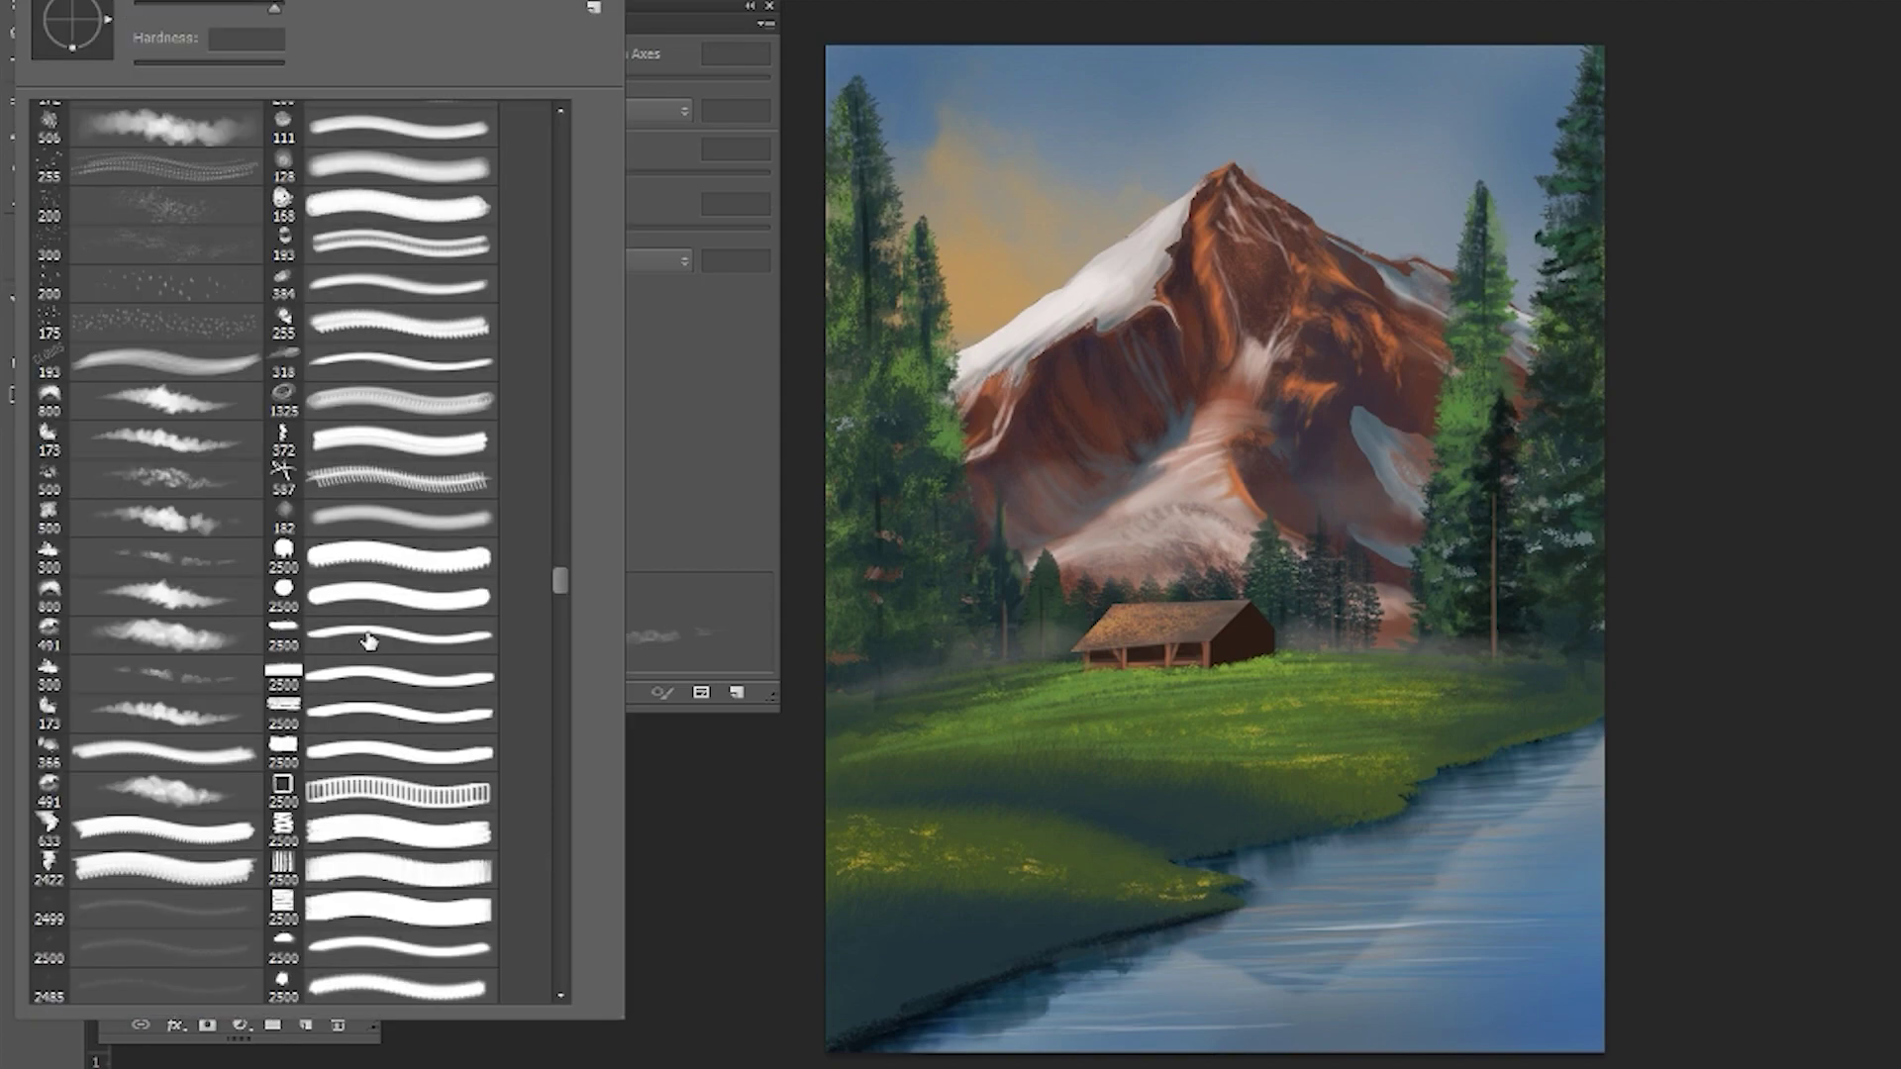
left_click(198, 525)
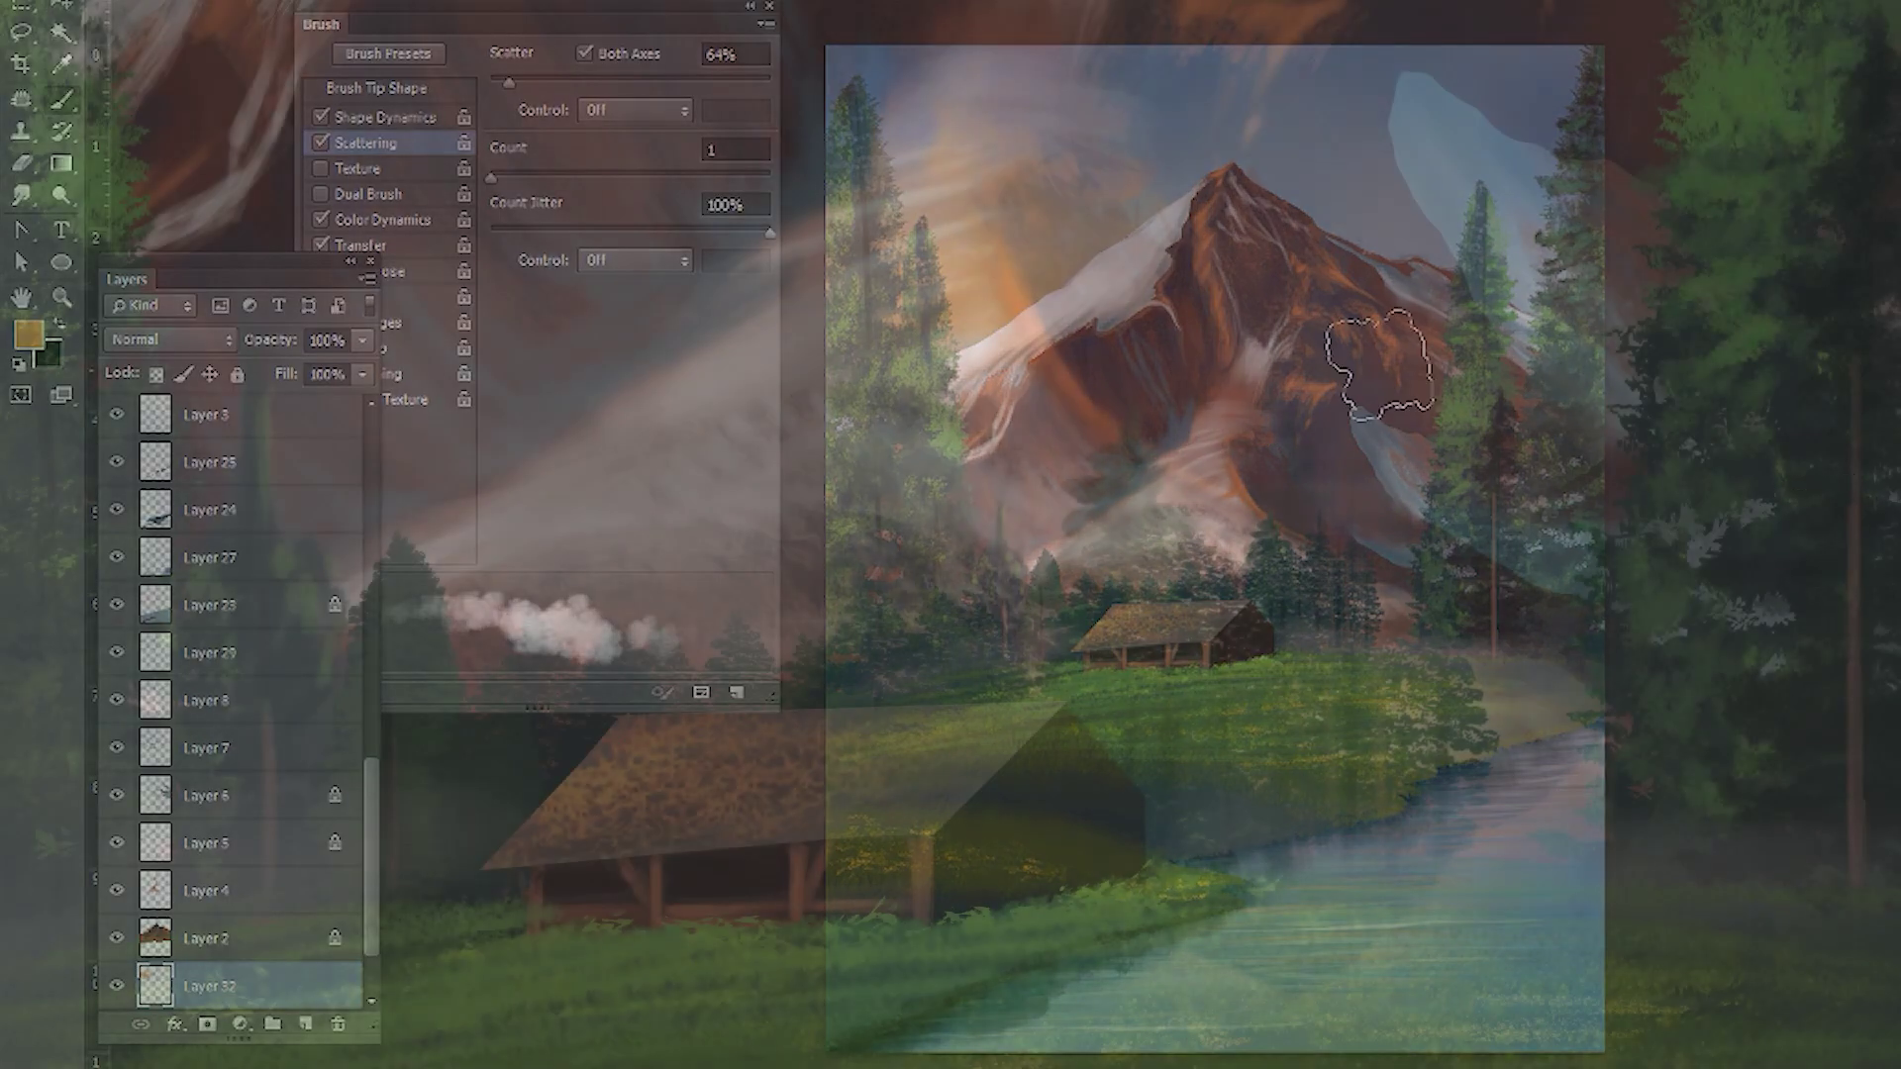